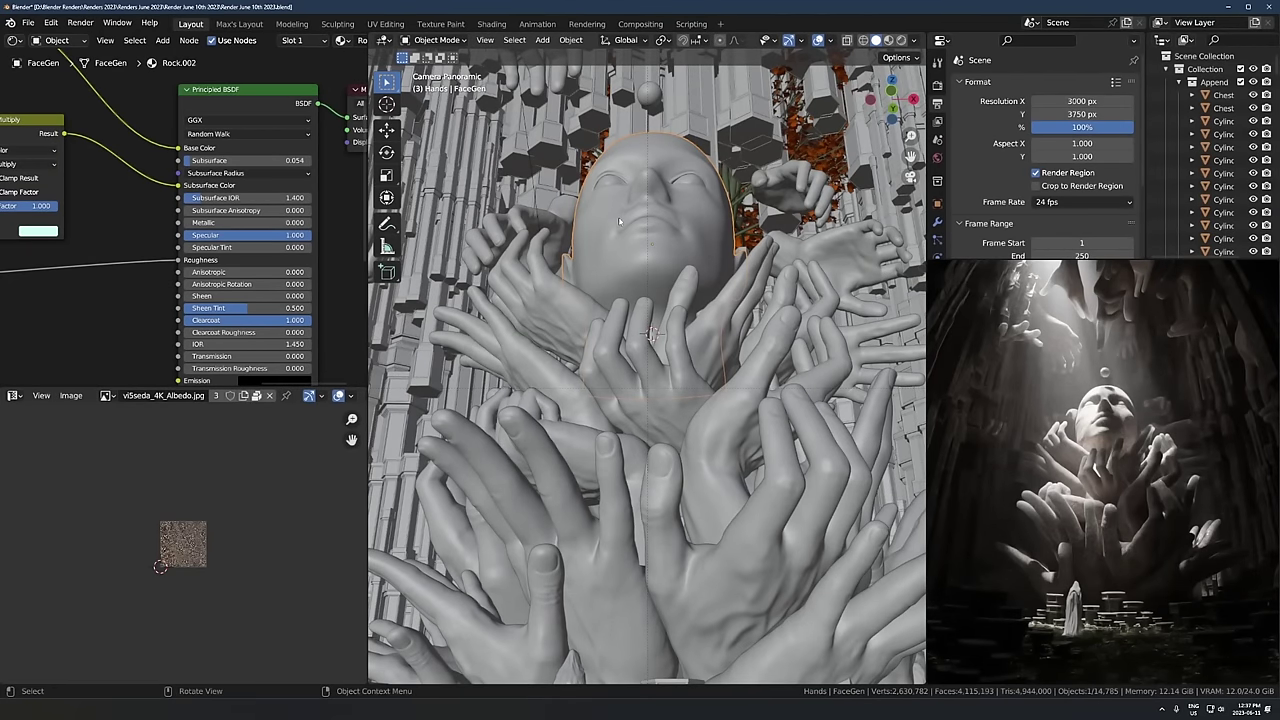
# Step: Leave the camera view and select the spot light above the pillars, framing it together with the whole scene
pyautogui.scroll(-5, 619, 222)
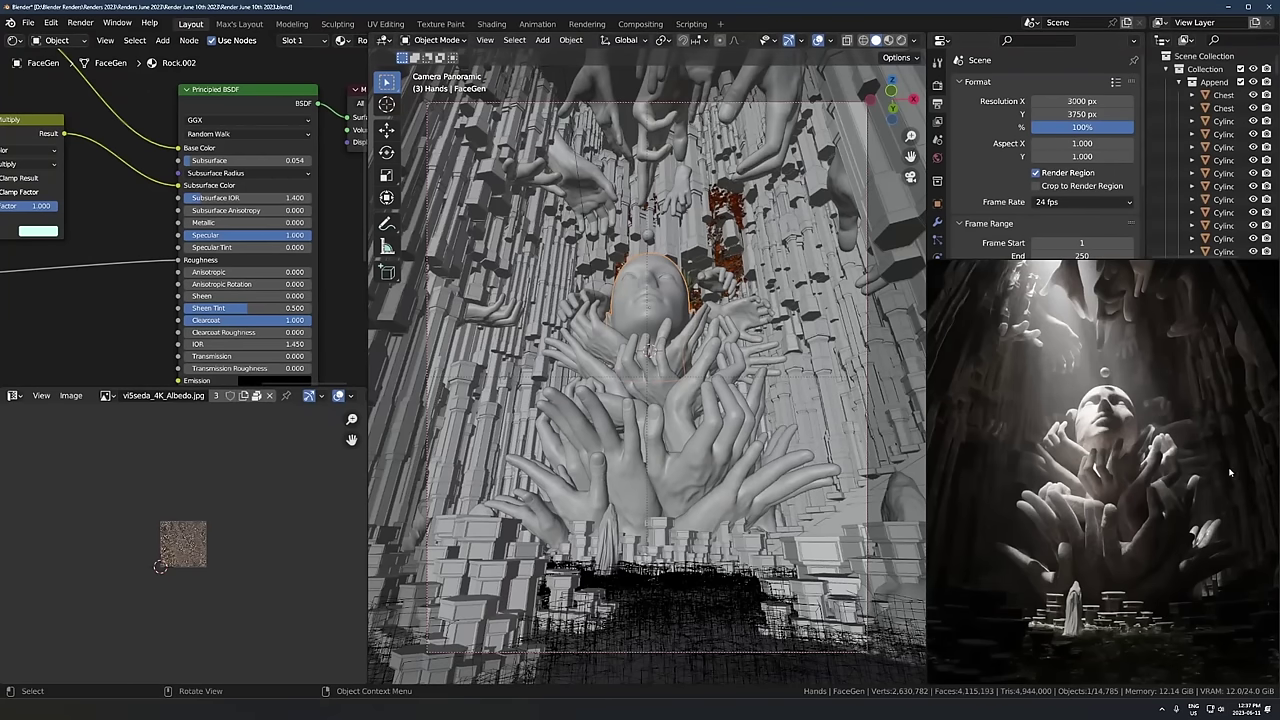
pyautogui.scroll(-4, 578, 320)
pyautogui.scroll(2, 624, 306)
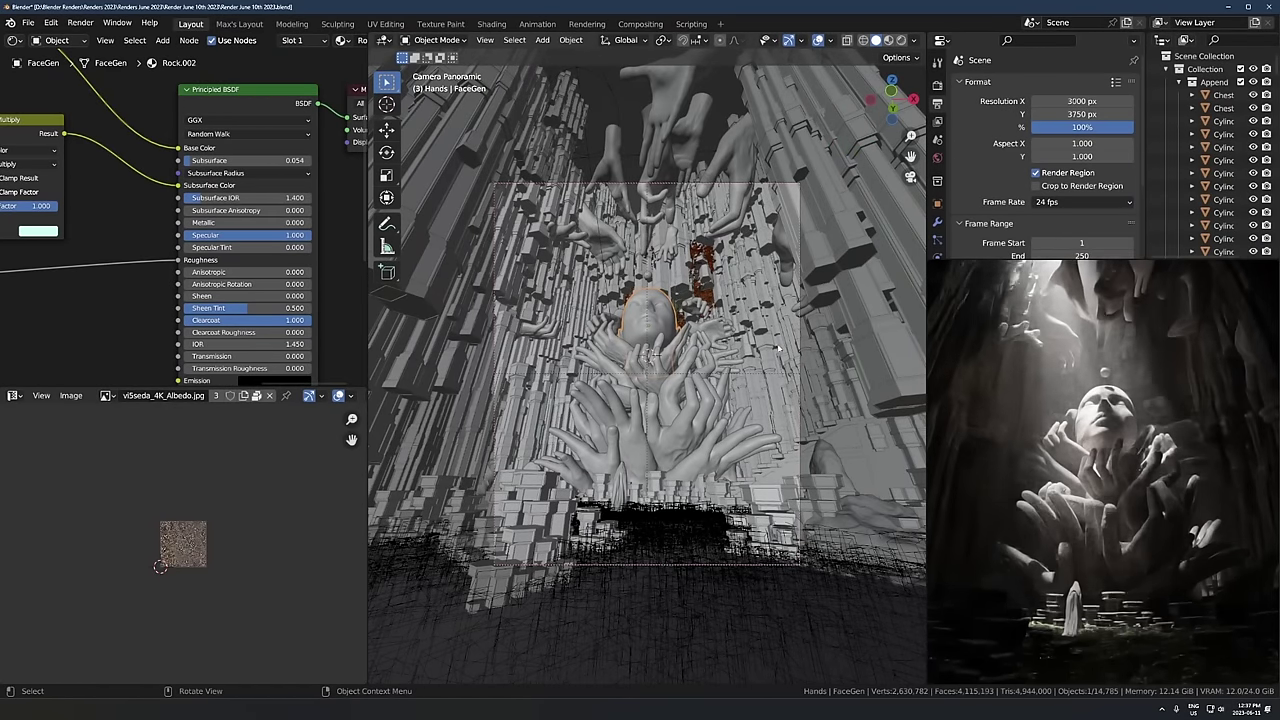
pyautogui.scroll(-2, 722, 346)
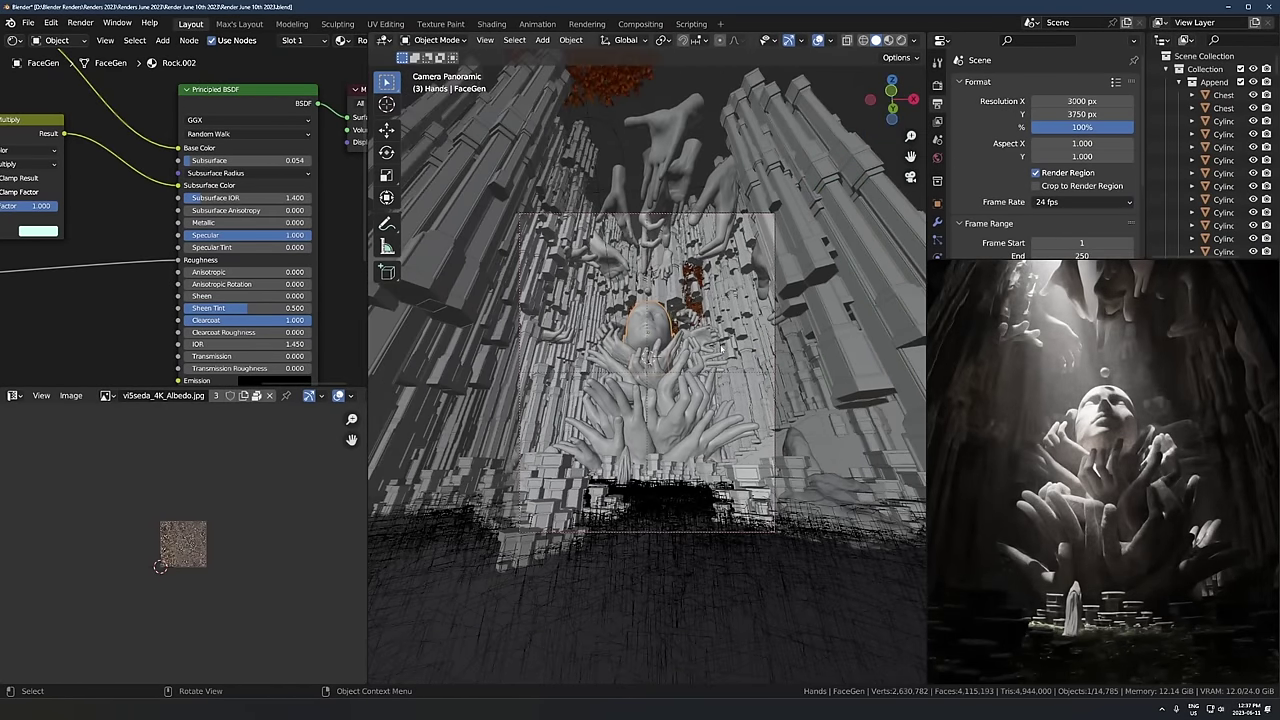
pyautogui.click(598, 130)
pyautogui.press('KP_Decimal')
pyautogui.scroll(-3, 637, 300)
pyautogui.moveTo(637, 300); pyautogui.dragTo(703, 358, button='middle')
pyautogui.scroll(-4, 698, 462)
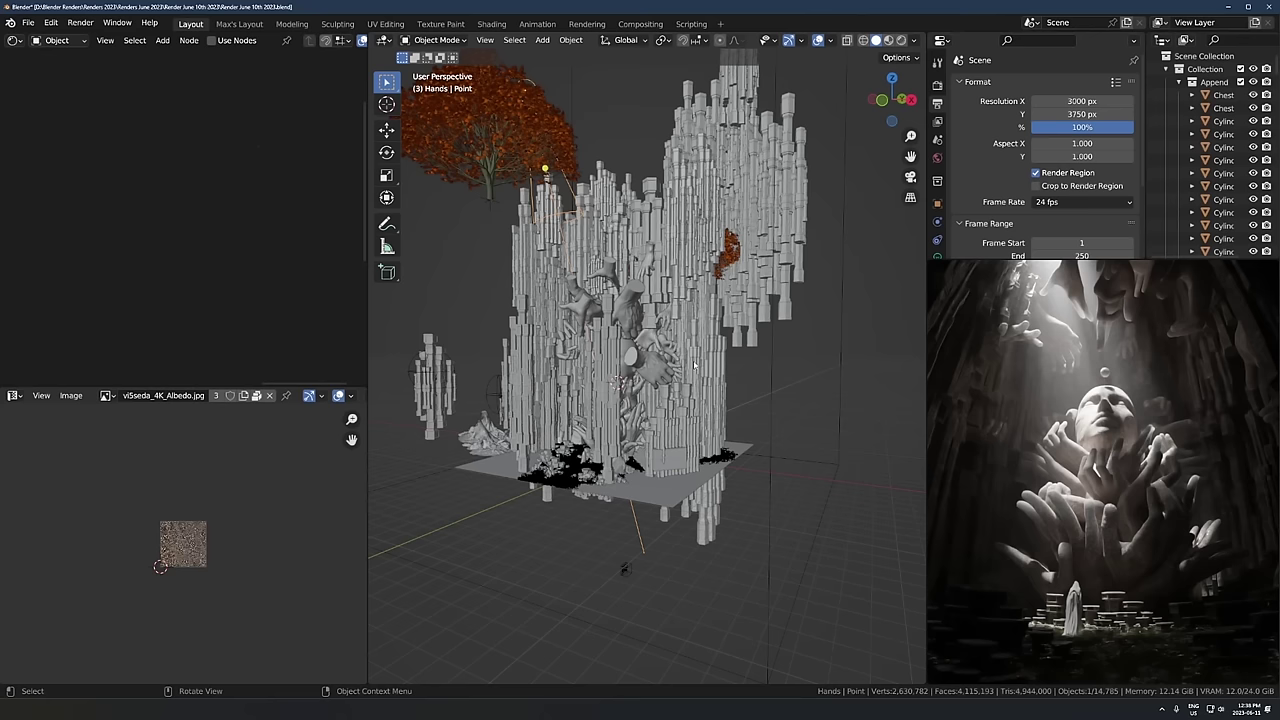
# Step: Locate the selected light in the outliner and toggle its viewport visibility off and on to compare the rendered preview
pyautogui.scroll(-2, 664, 376)
pyautogui.scroll(1, 664, 376)
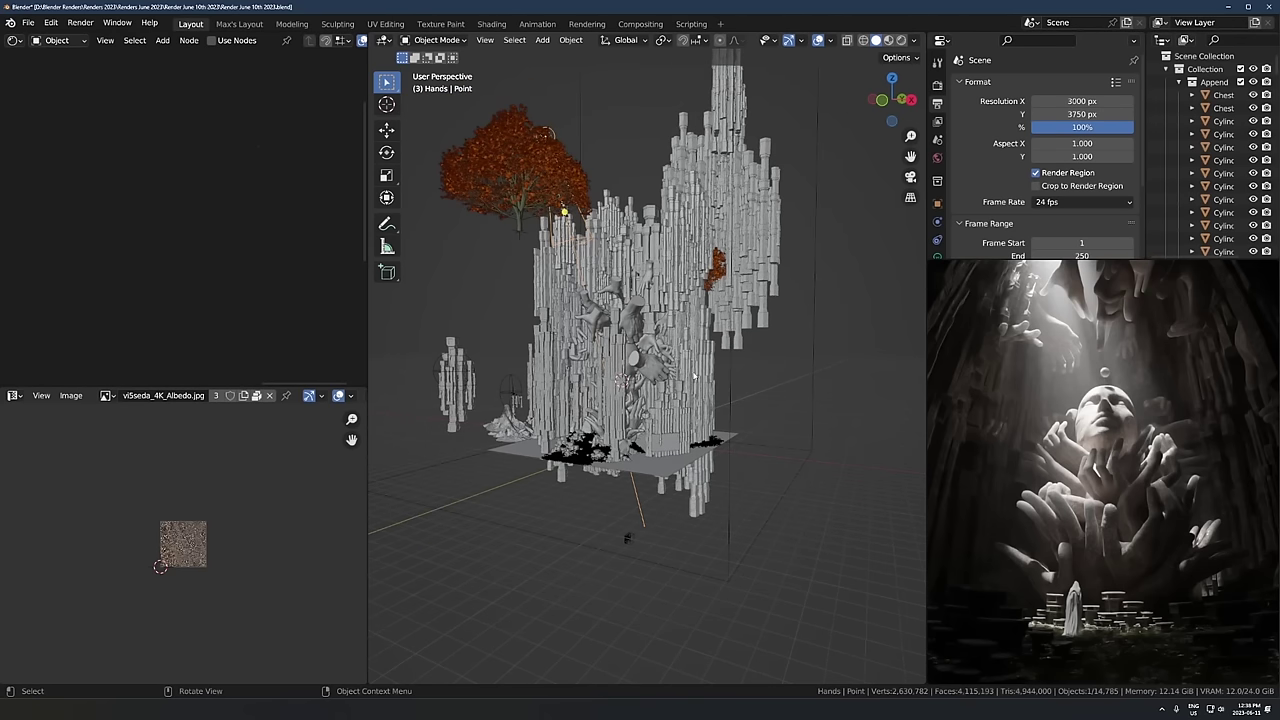
pyautogui.press('KP_Decimal')
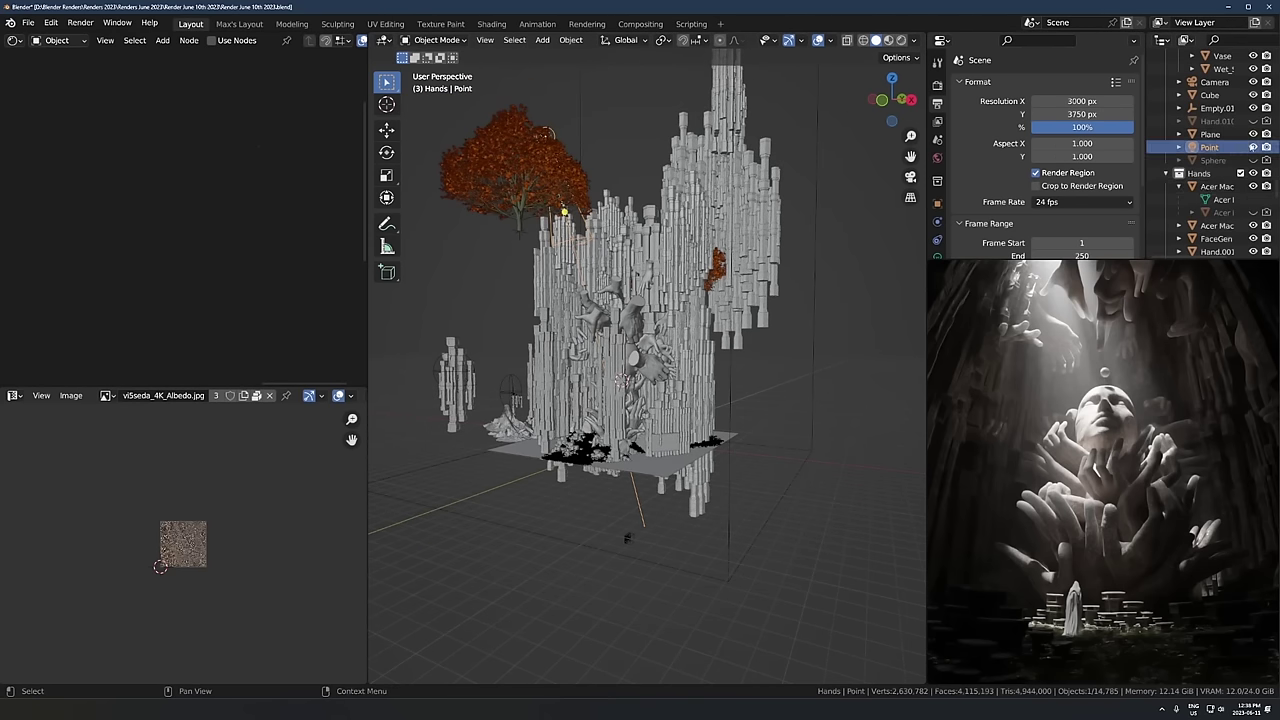
pyautogui.click(1253, 147)
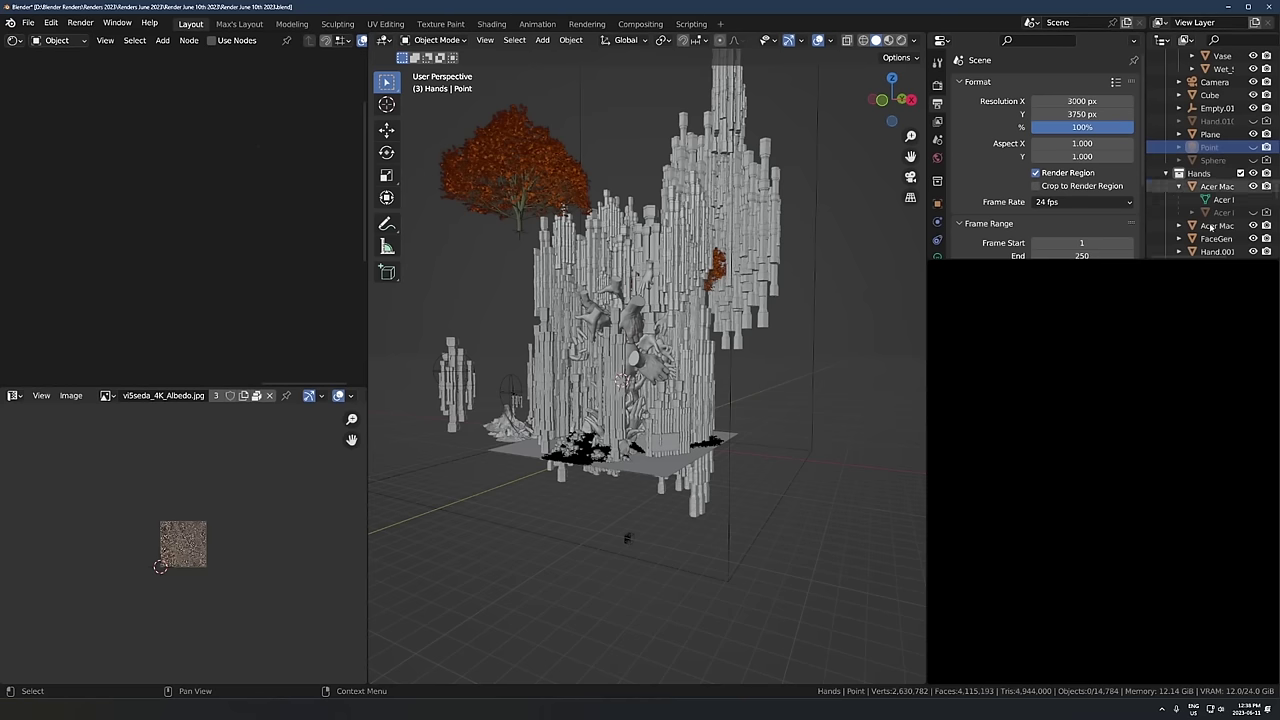
pyautogui.click(1253, 147)
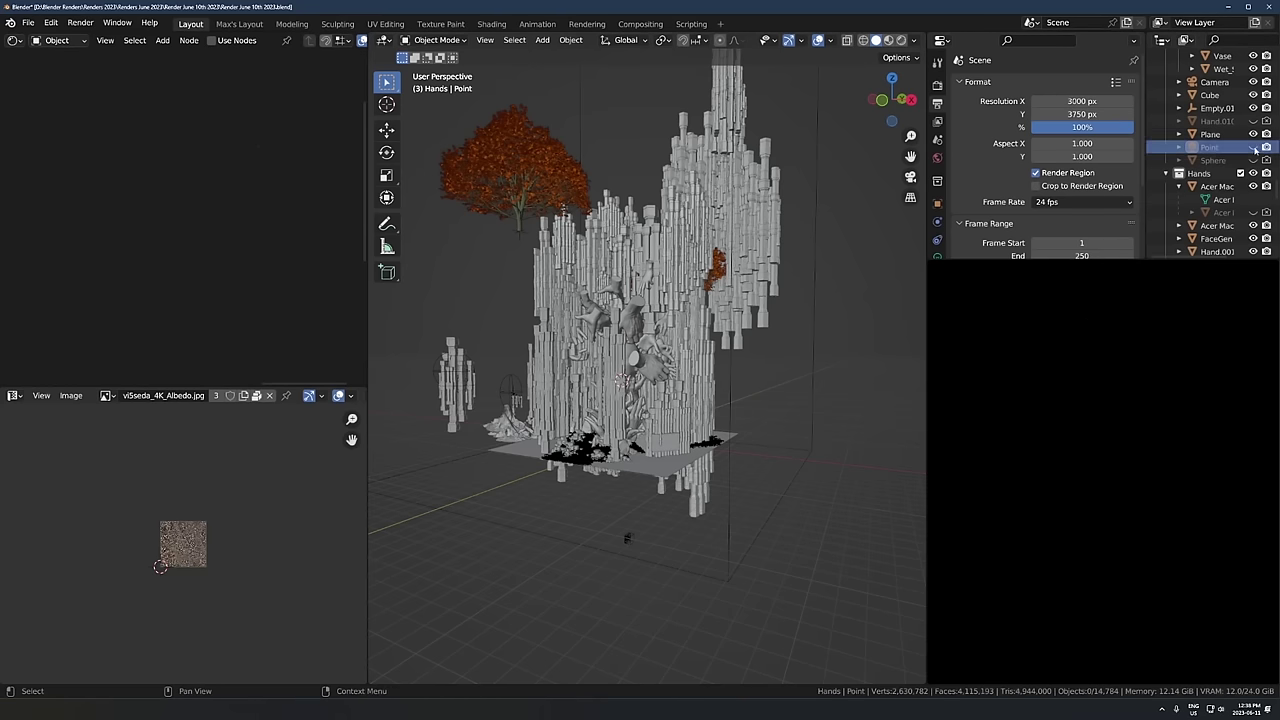
# Step: Try moving the spot light freely above the pillars to test its effect on the rendered preview
pyautogui.moveTo(506, 255); pyautogui.dragTo(600, 180, button='middle')
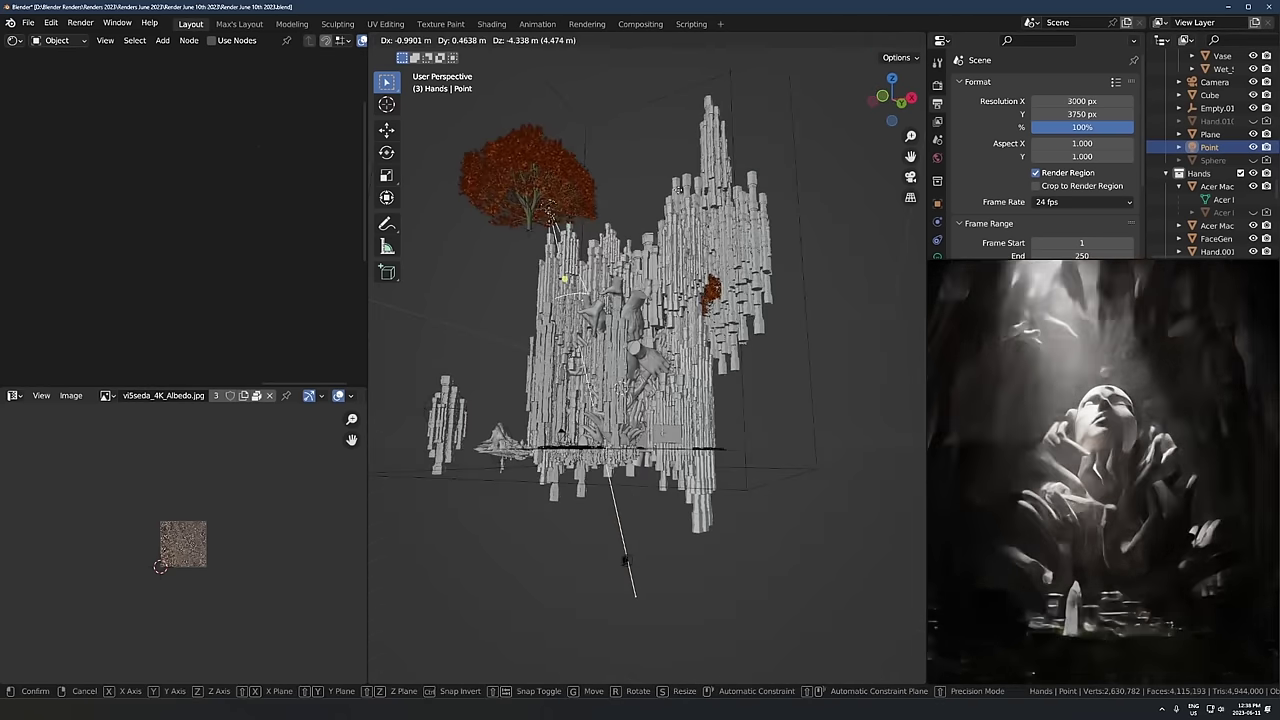
pyautogui.press('g')
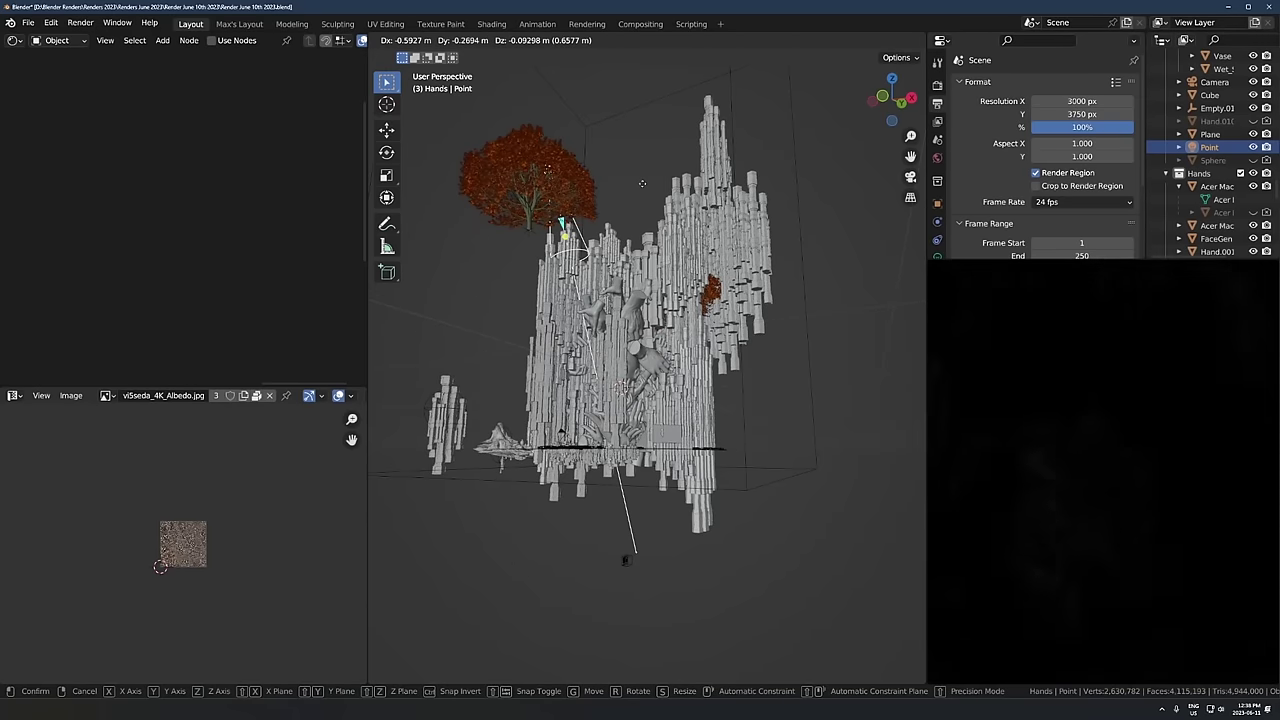
pyautogui.click(557, 243)
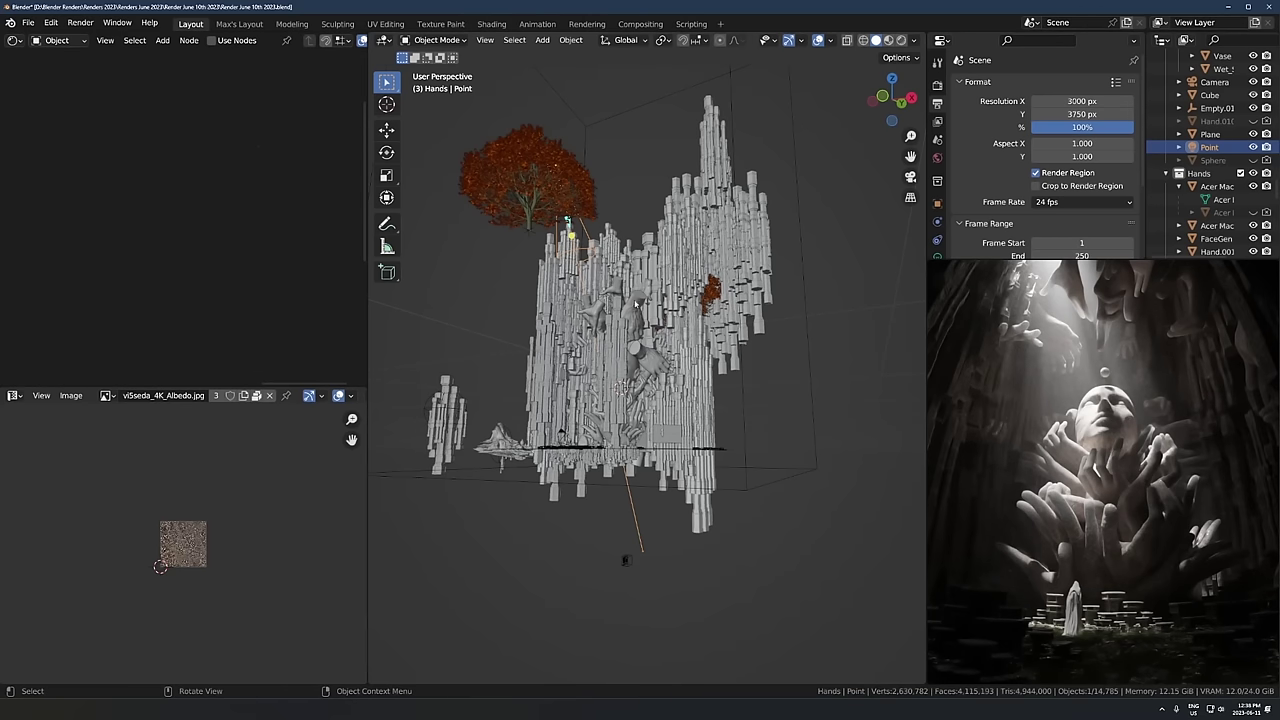
# Step: View the spot light and the pillars from above and show the light's data properties
pyautogui.press('KP_Decimal')
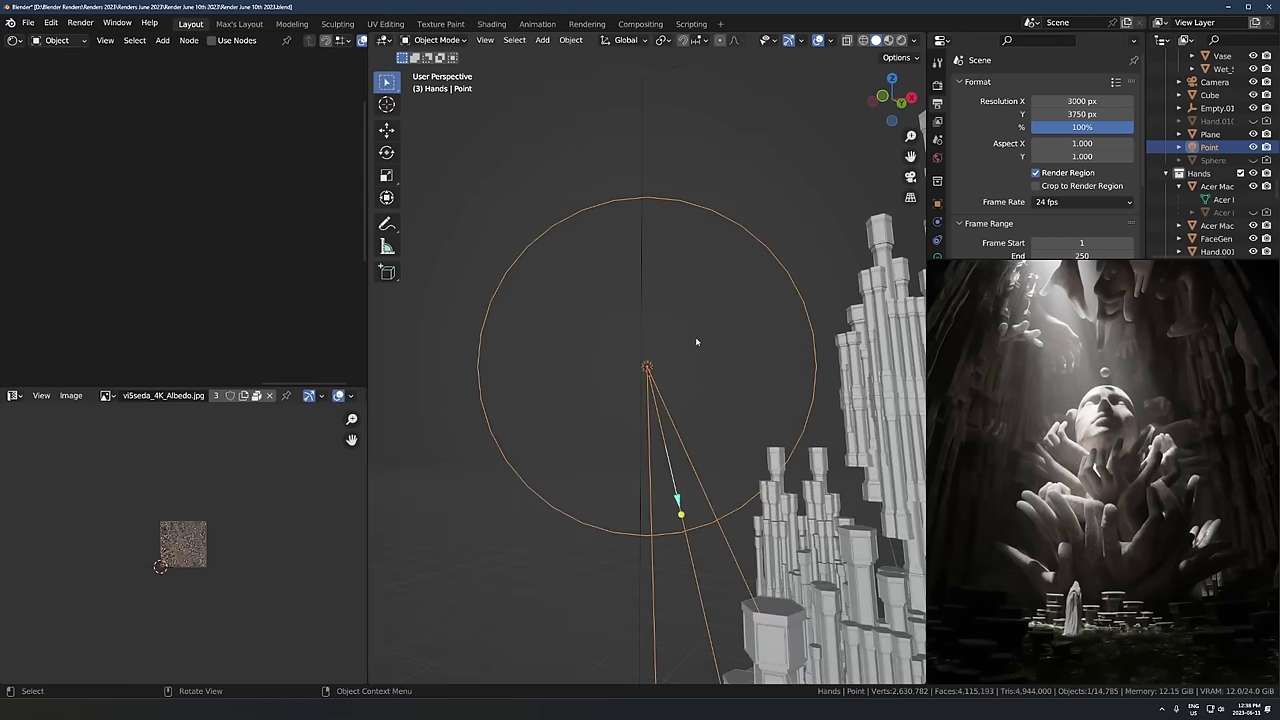
pyautogui.moveTo(697, 343); pyautogui.dragTo(594, 382, button='middle')
pyautogui.scroll(-5, 594, 382)
pyautogui.keyDown('shift'); pyautogui.moveTo(606, 478); pyautogui.dragTo(645, 430, button='middle'); pyautogui.keyUp('shift')
pyautogui.scroll(-2, 595, 398)
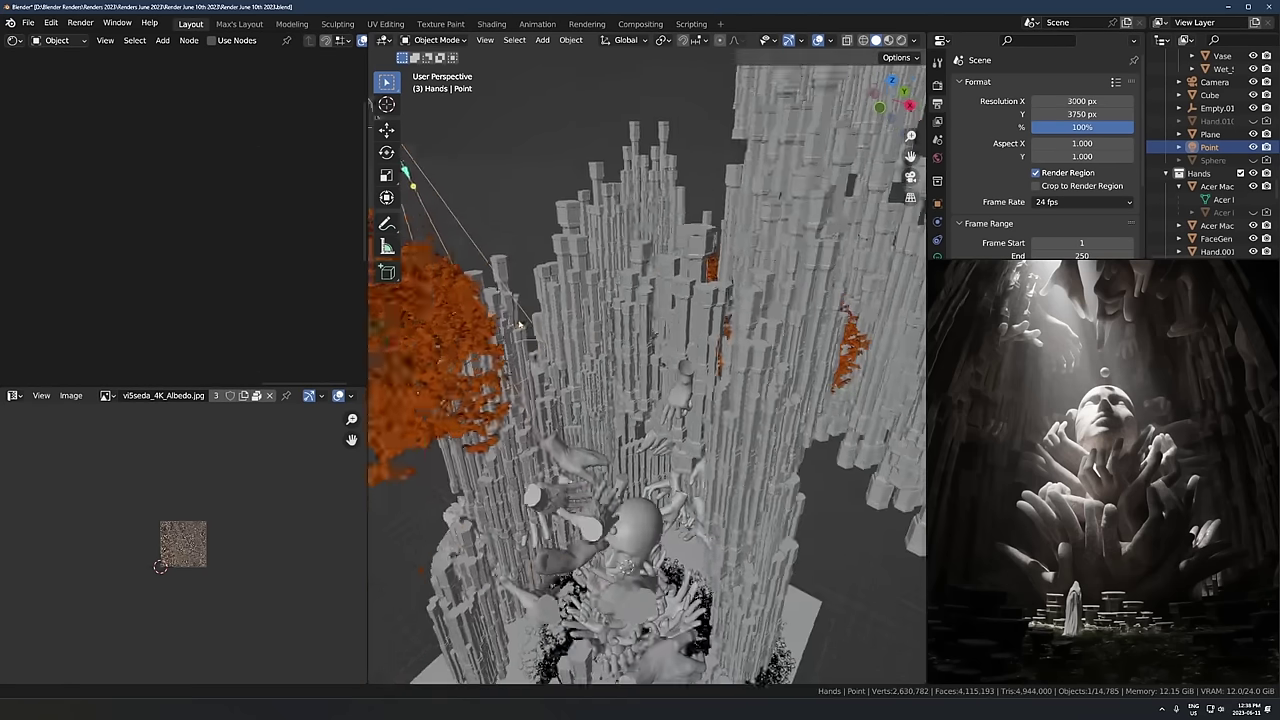
pyautogui.scroll(-3, 600, 410)
pyautogui.keyDown('shift'); pyautogui.moveTo(555, 402); pyautogui.dragTo(572, 396, button='middle'); pyautogui.keyUp('shift')
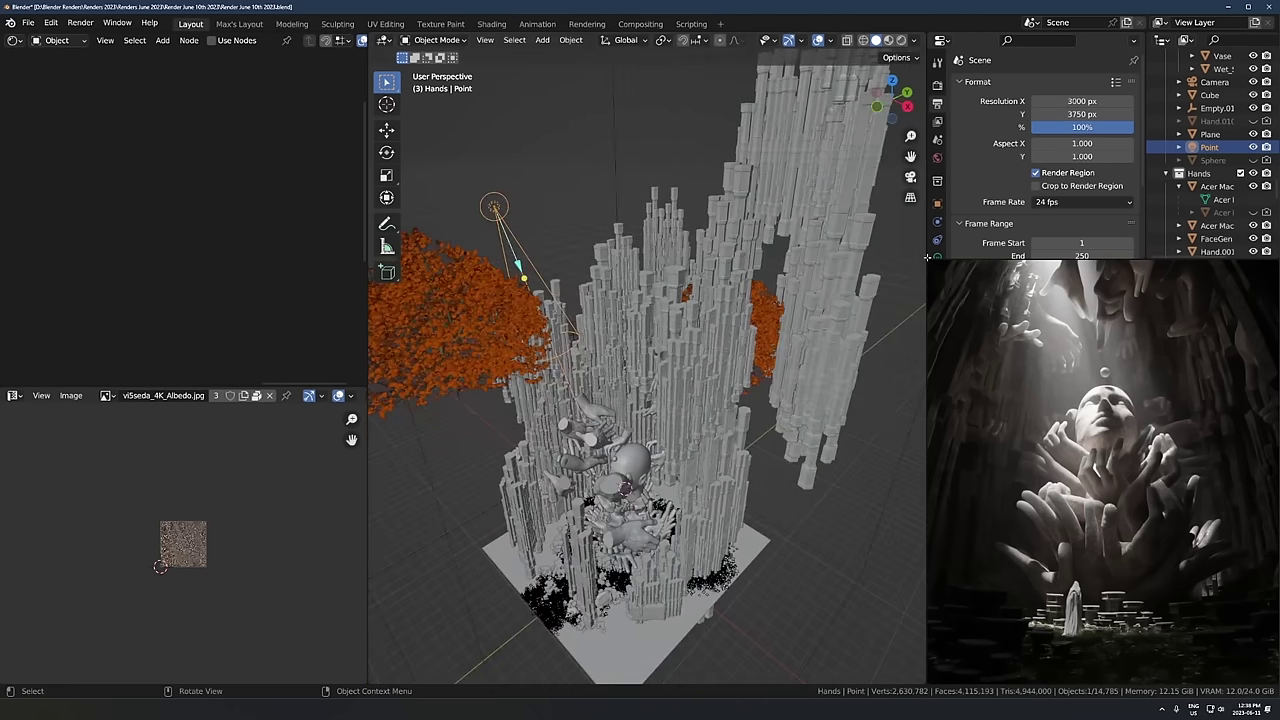
pyautogui.scroll(-1, 937, 235)
pyautogui.click(938, 222)
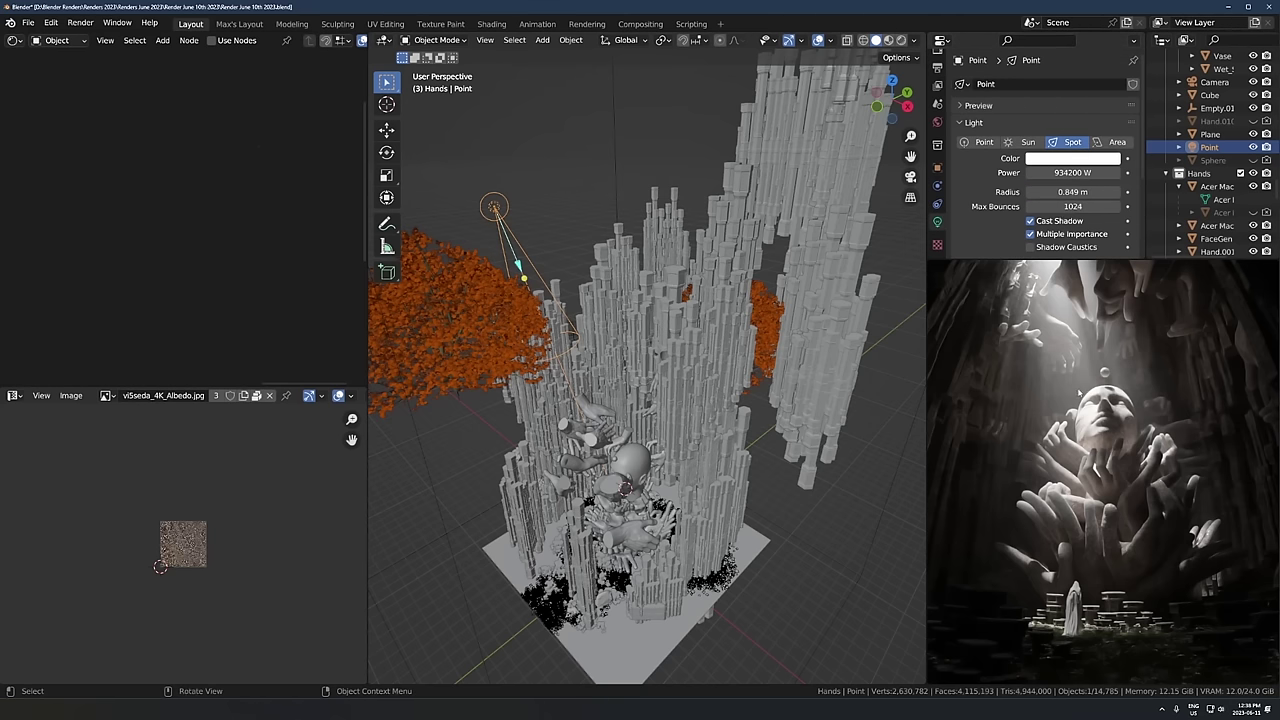
# Step: Examine the render engine and sampling settings, and return to the spot light's power value
pyautogui.scroll(1, 601, 283)
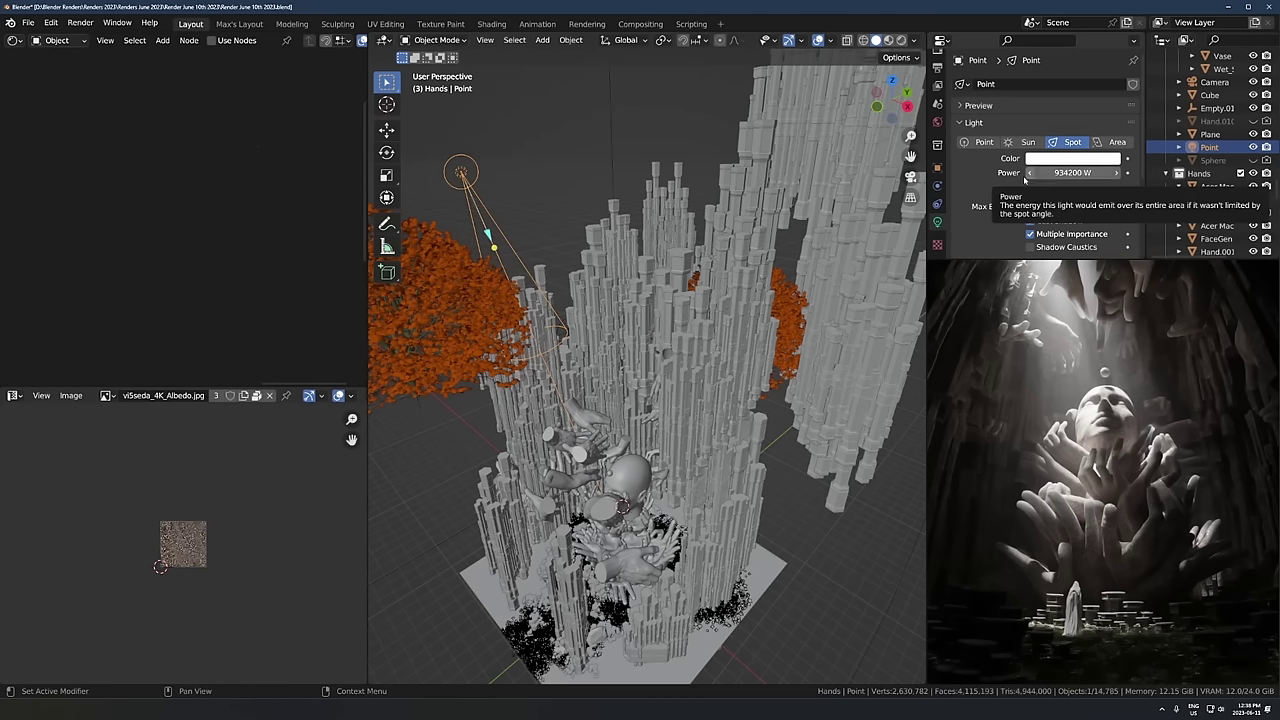
pyautogui.click(937, 84)
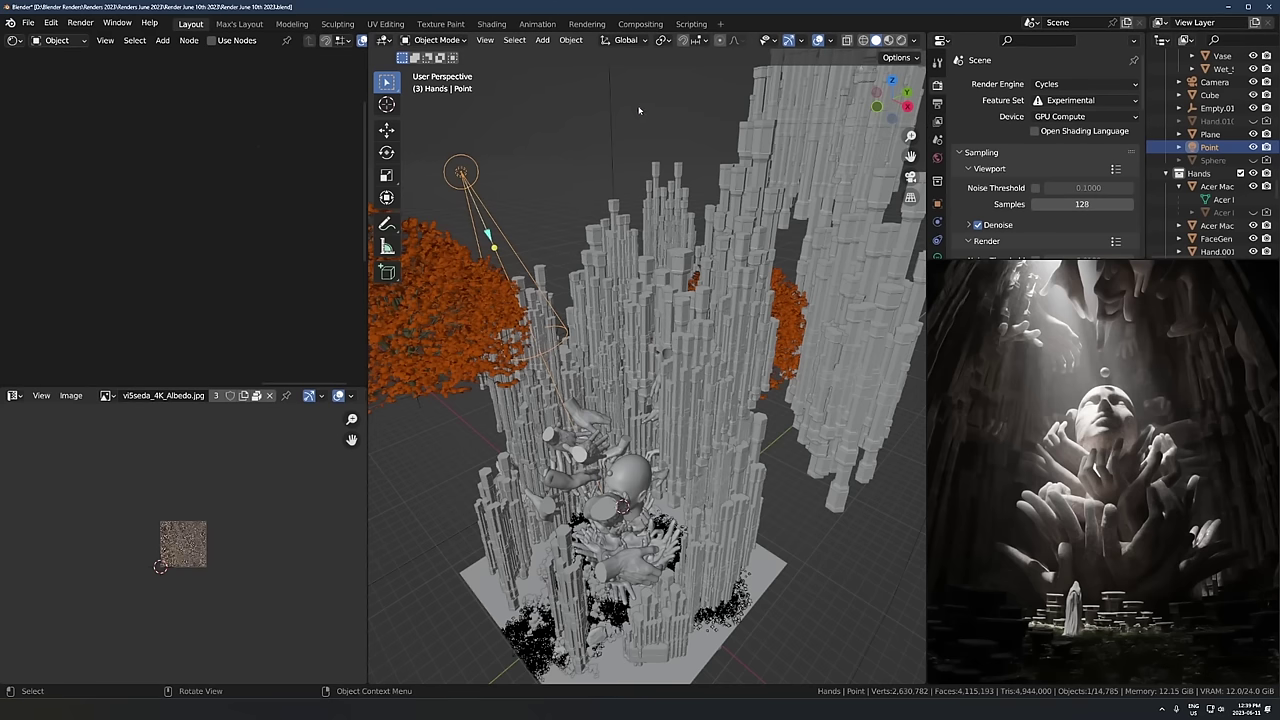
pyautogui.scroll(-1, 937, 217)
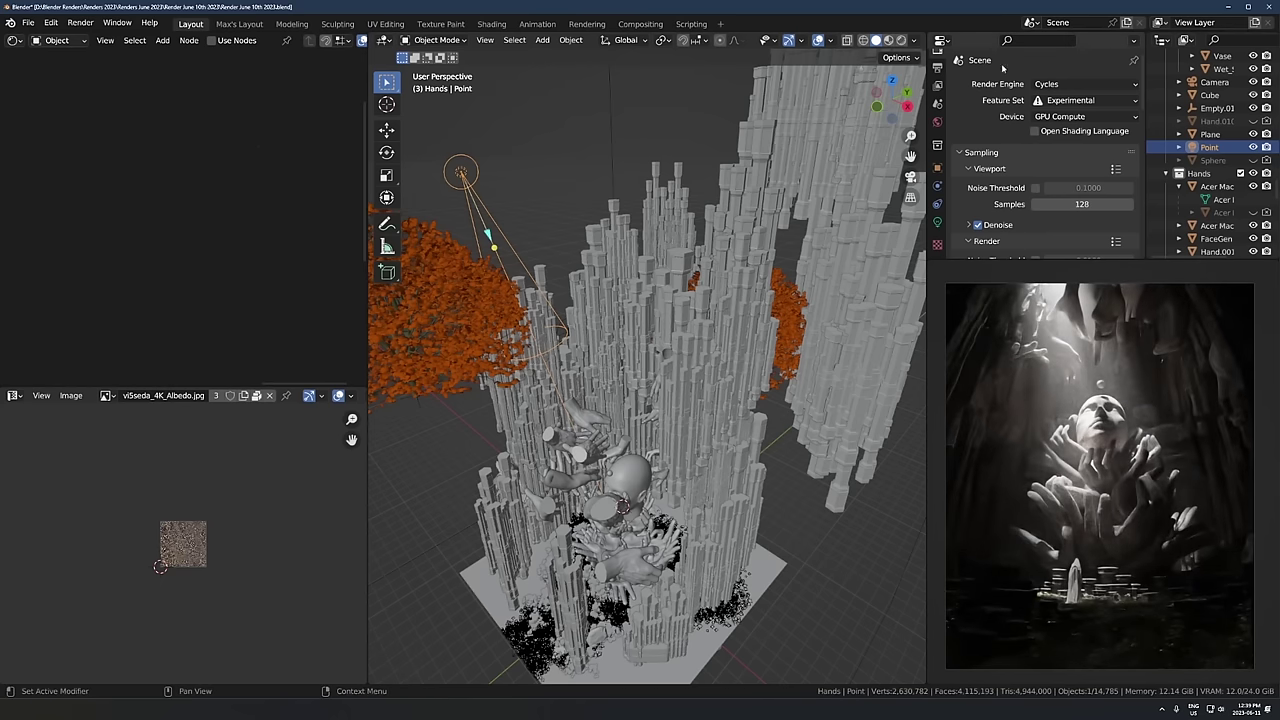
pyautogui.scroll(-4, 1045, 117)
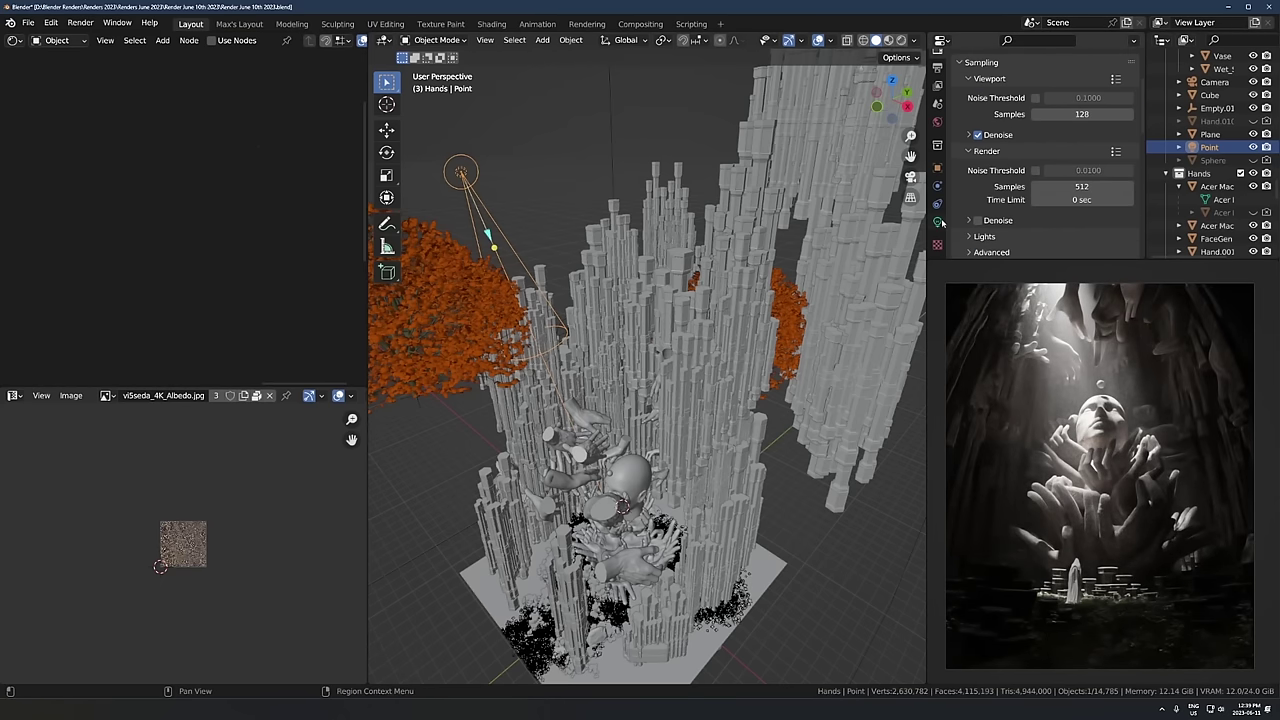
pyautogui.click(938, 221)
pyautogui.scroll(2, 1050, 150)
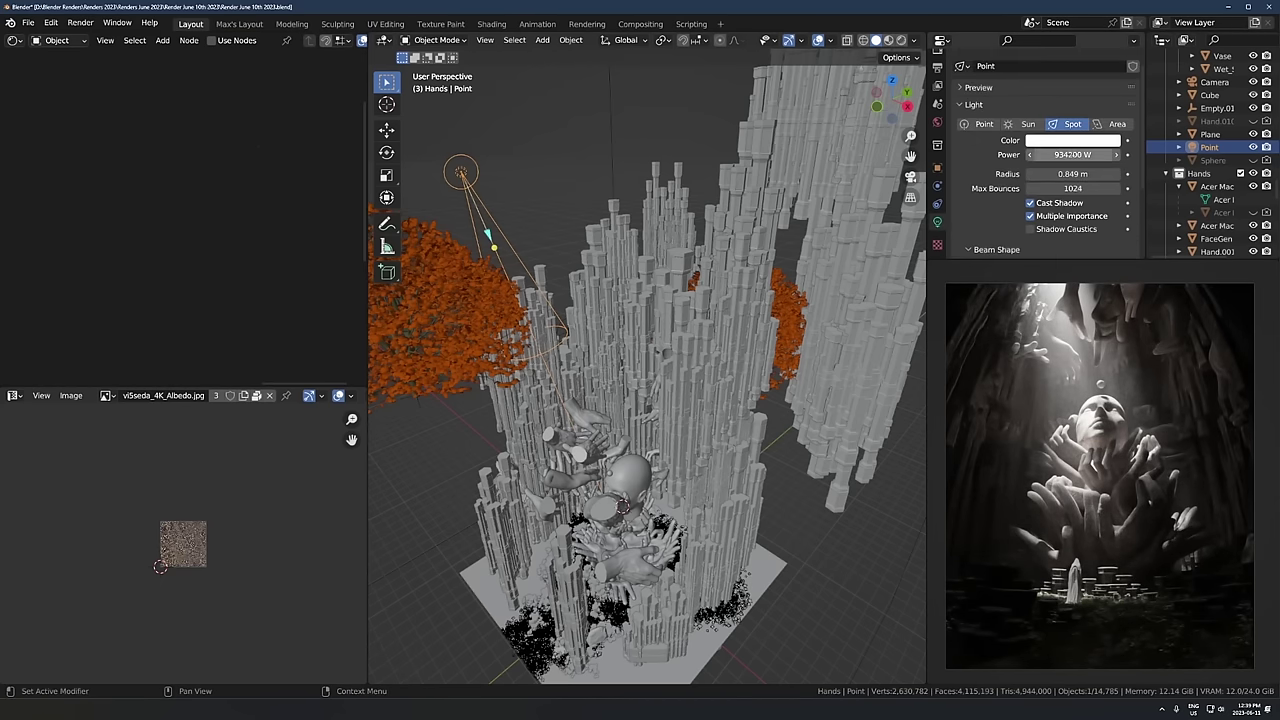
pyautogui.click(1070, 155)
pyautogui.click(1061, 155)
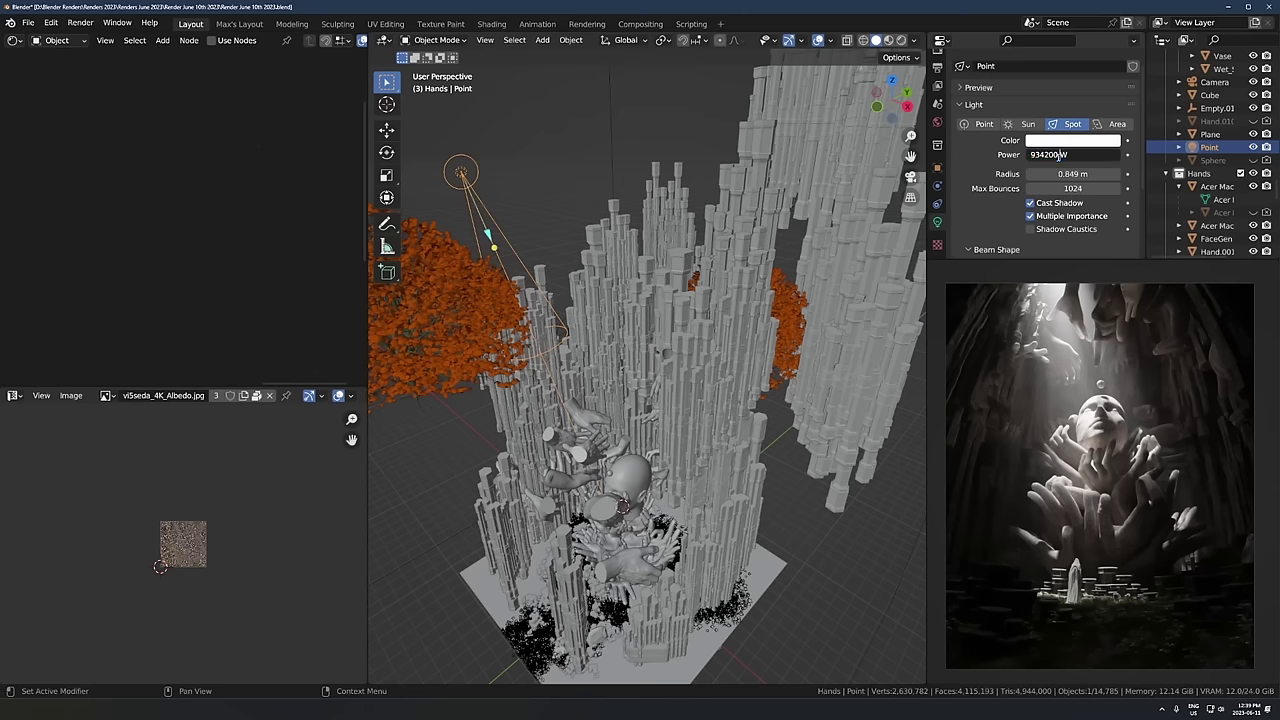
pyautogui.press('Return')
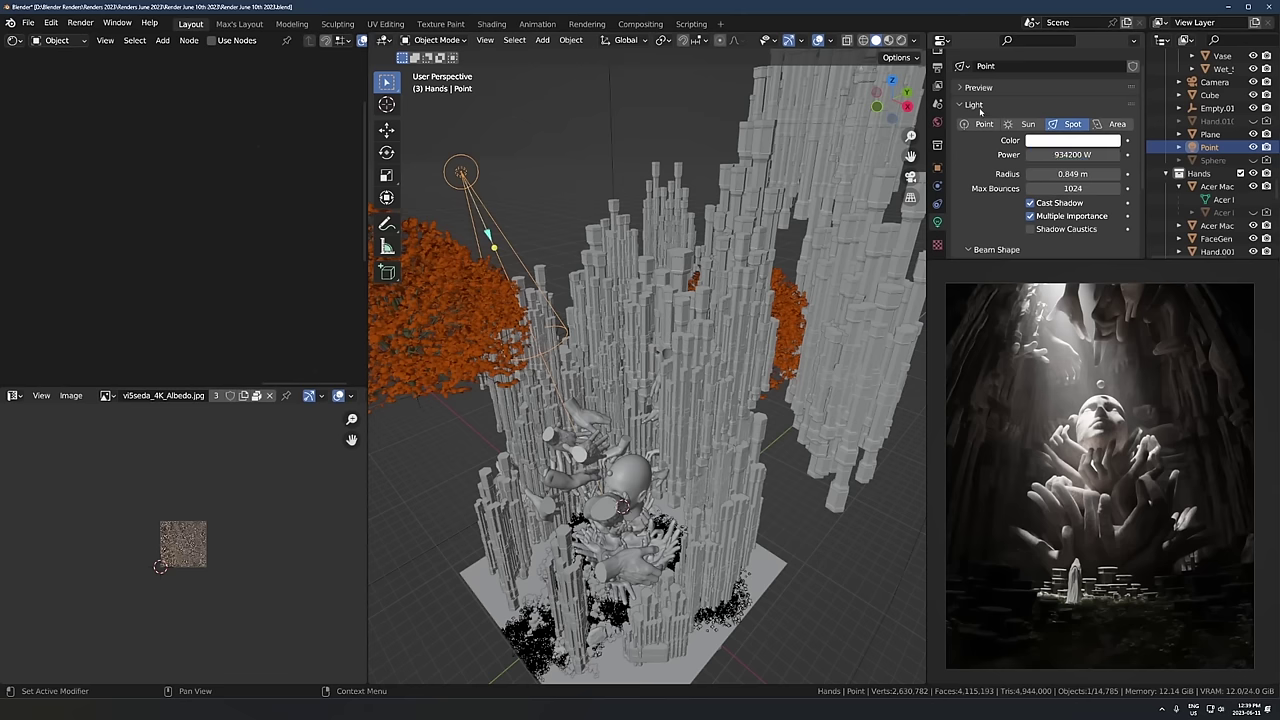
# Step: Try moving the spot light along its local Z axis towards the face and hands
pyautogui.scroll(-3, 600, 420)
pyautogui.moveTo(597, 436); pyautogui.dragTo(584, 406, button='middle')
pyautogui.press('g')
pyautogui.press('z')
pyautogui.press('z')
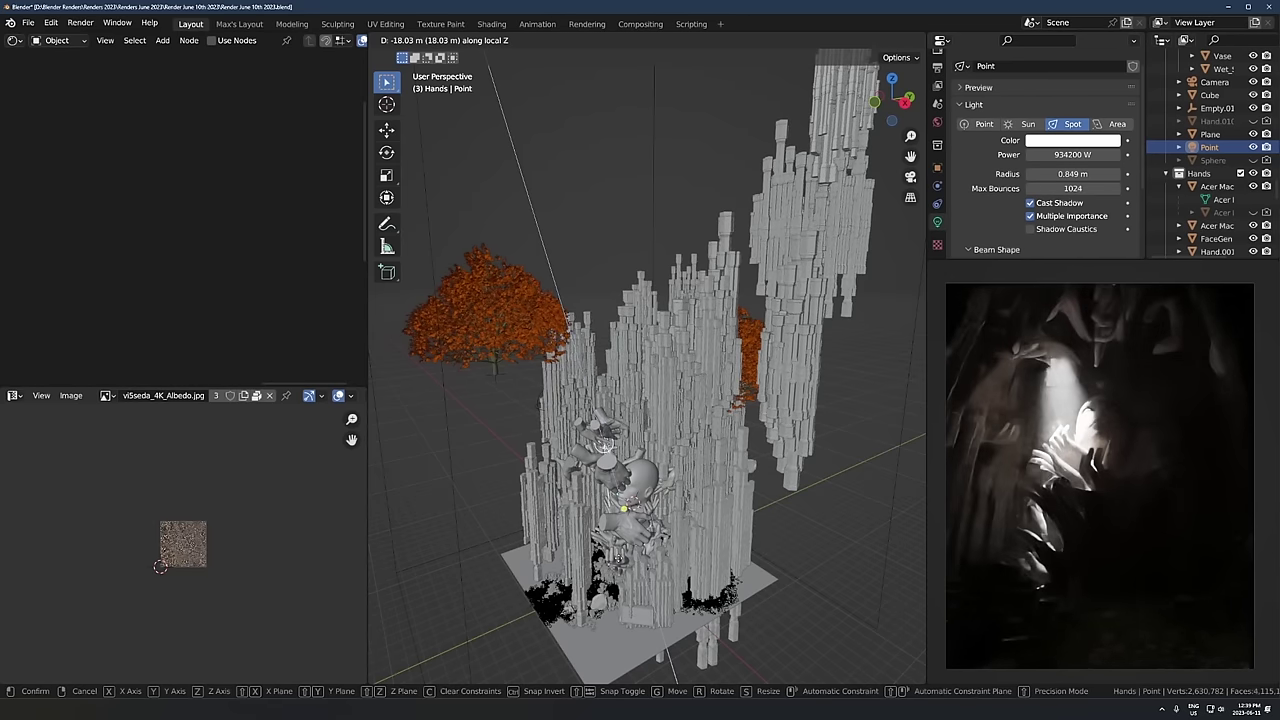
pyautogui.rightClick(619, 559)
pyautogui.keyDown('shift'); pyautogui.moveTo(619, 559); pyautogui.dragTo(597, 527, button='middle'); pyautogui.keyUp('shift')
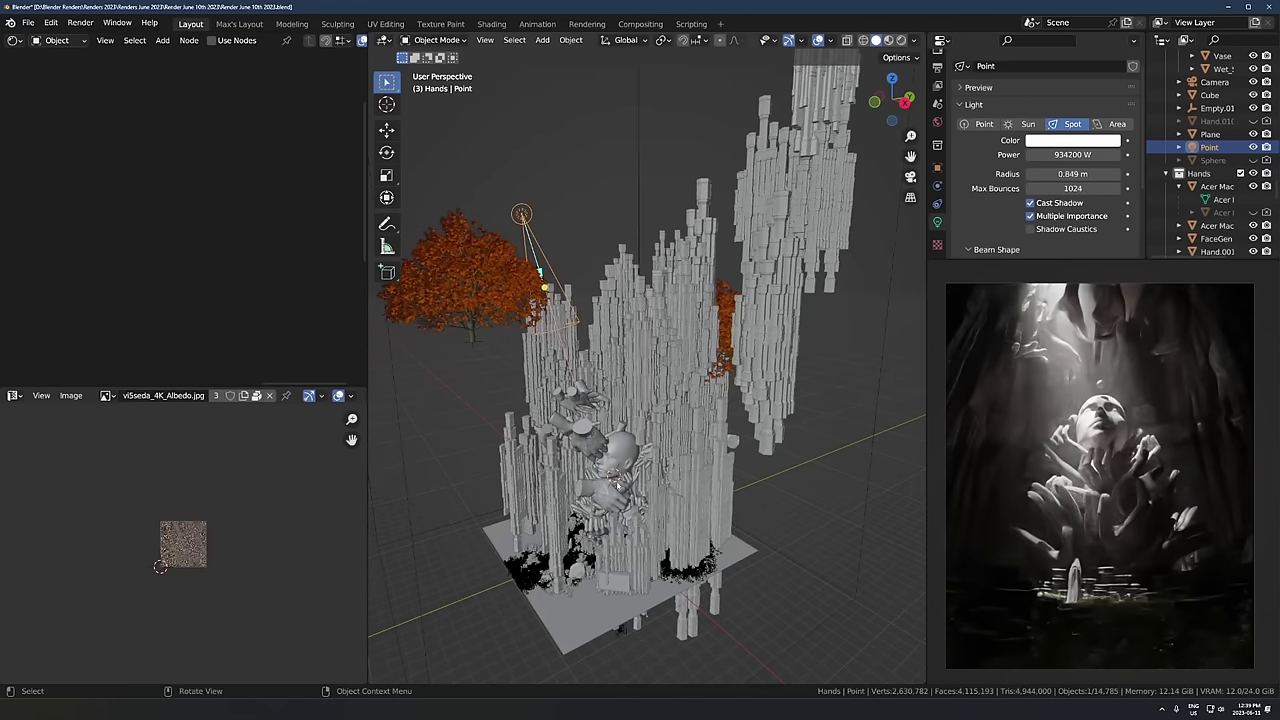
# Step: Try the Point light type and a position lower among the pillars, and restore the Spot type
pyautogui.click(980, 124)
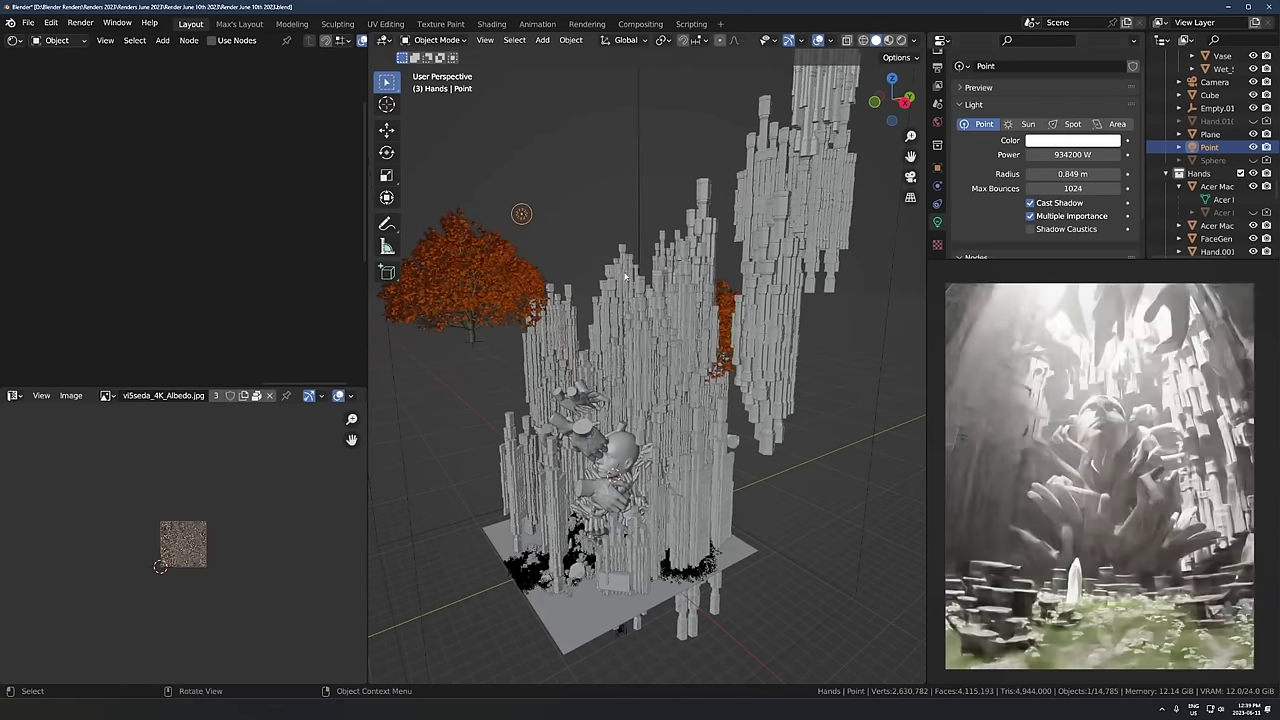
pyautogui.press('g')
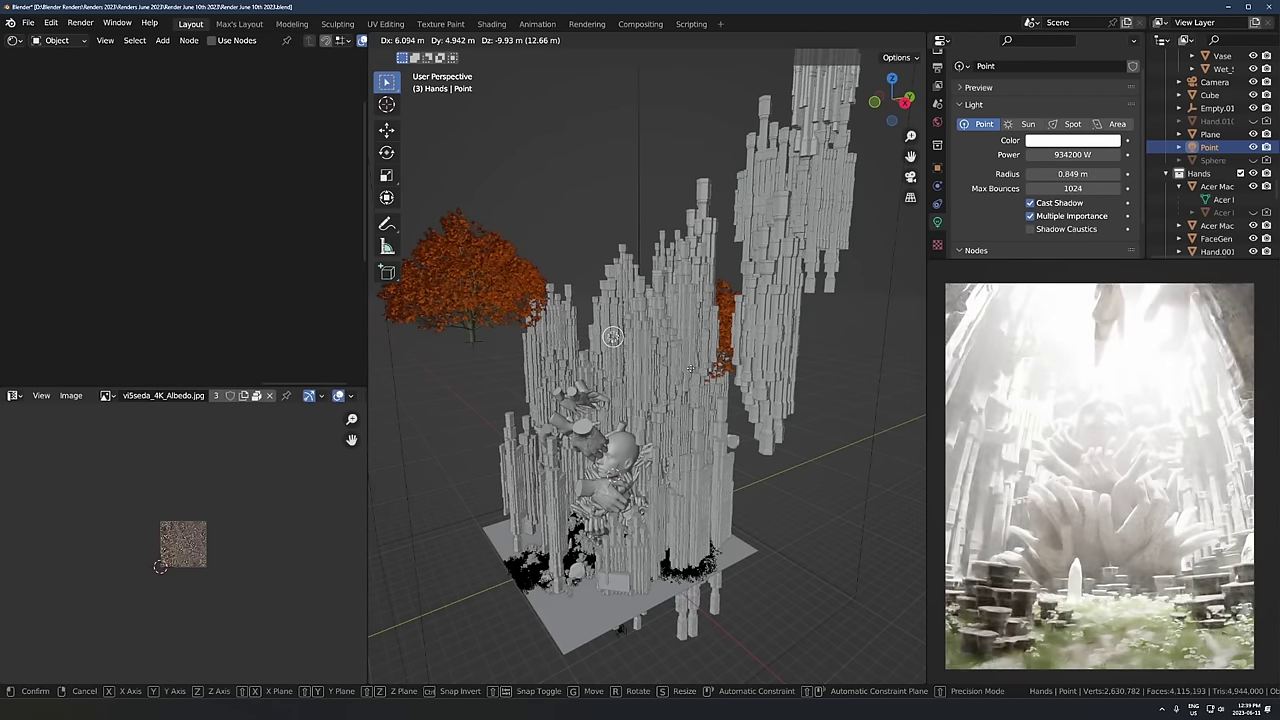
pyautogui.click(600, 246)
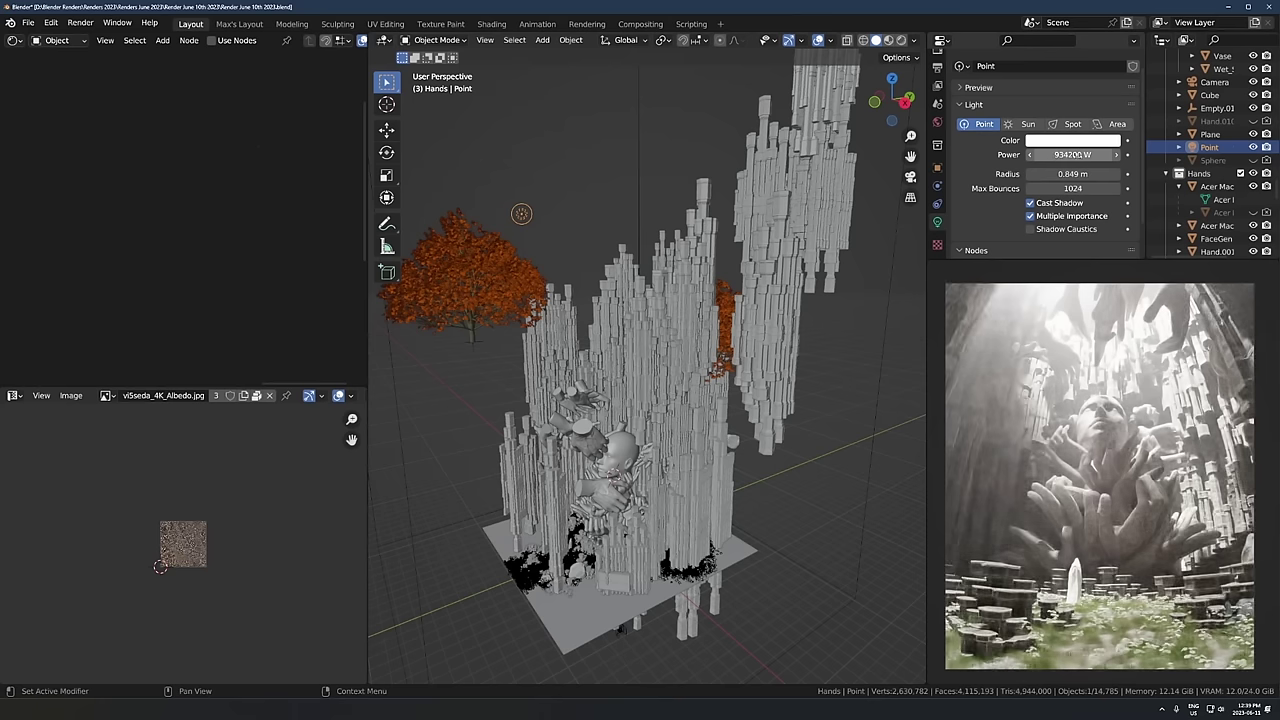
pyautogui.click(1072, 123)
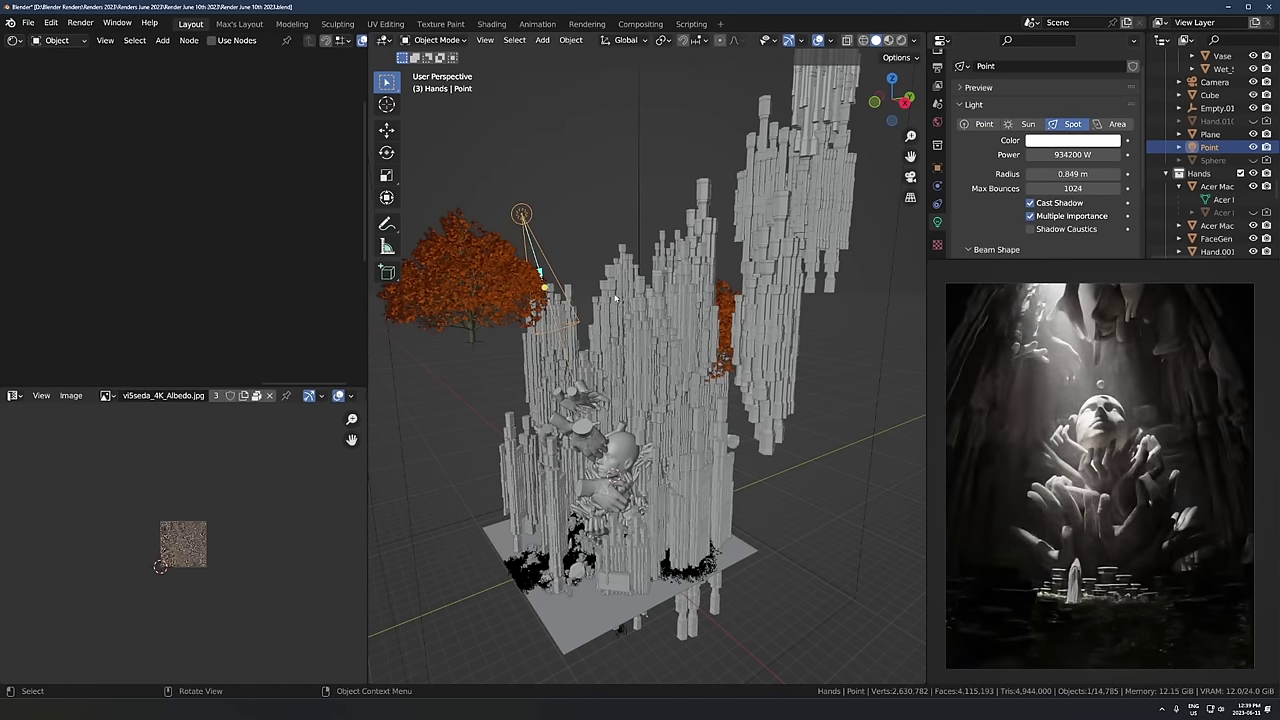
# Step: Inspect the light up close, try the Area light type, and switch it back to Spot
pyautogui.press('KP_Decimal')
pyautogui.scroll(-5, 641, 348)
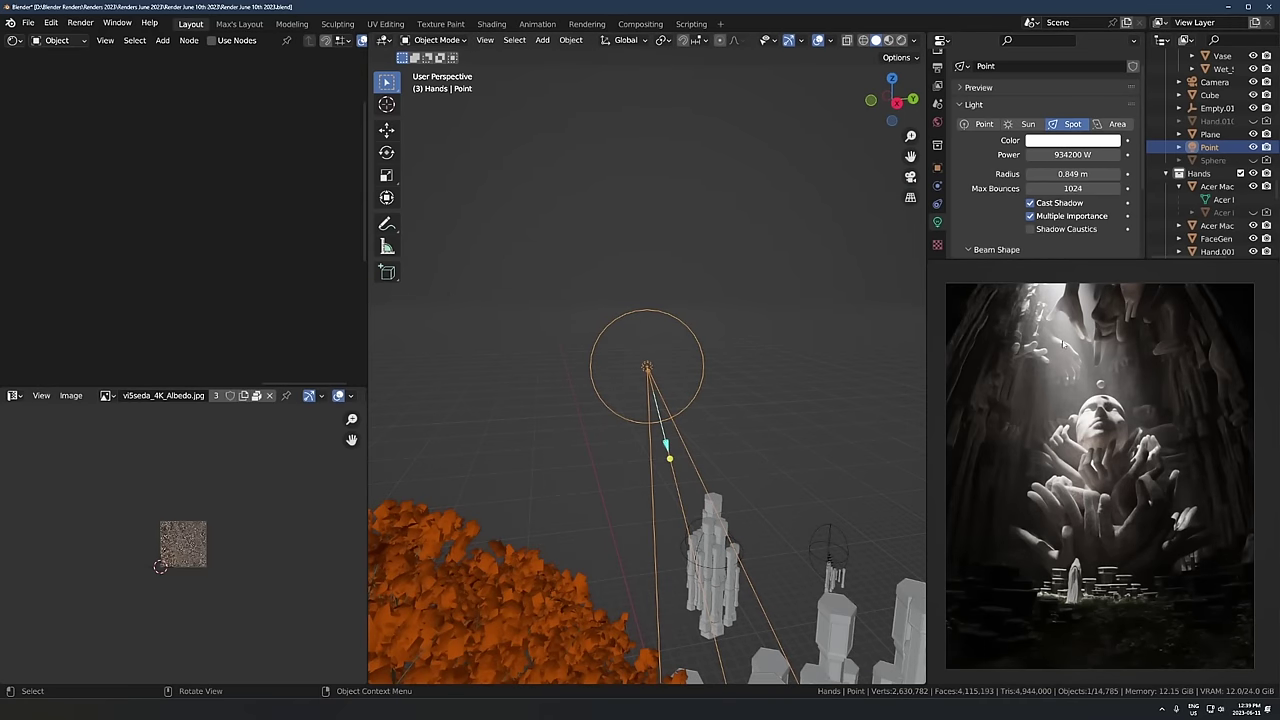
pyautogui.scroll(-5, 754, 460)
pyautogui.keyDown('shift'); pyautogui.moveTo(915, 482); pyautogui.dragTo(843, 350, button='middle'); pyautogui.keyUp('shift')
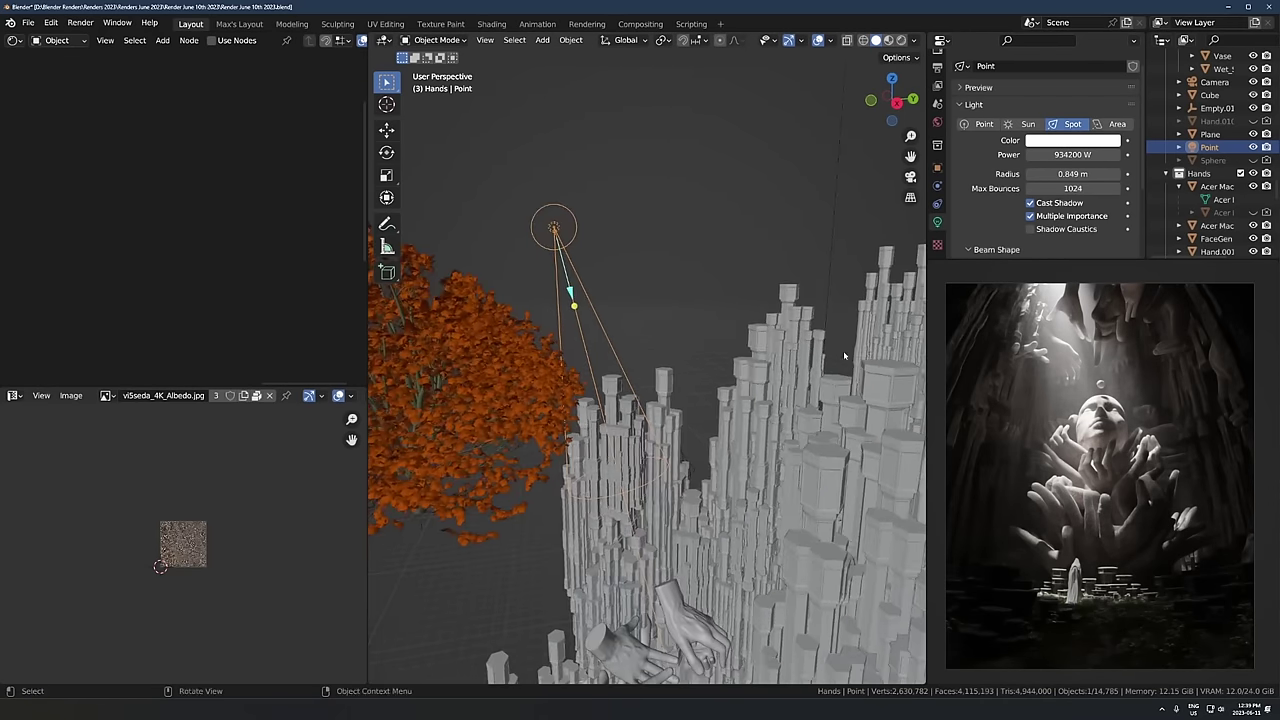
pyautogui.click(1113, 124)
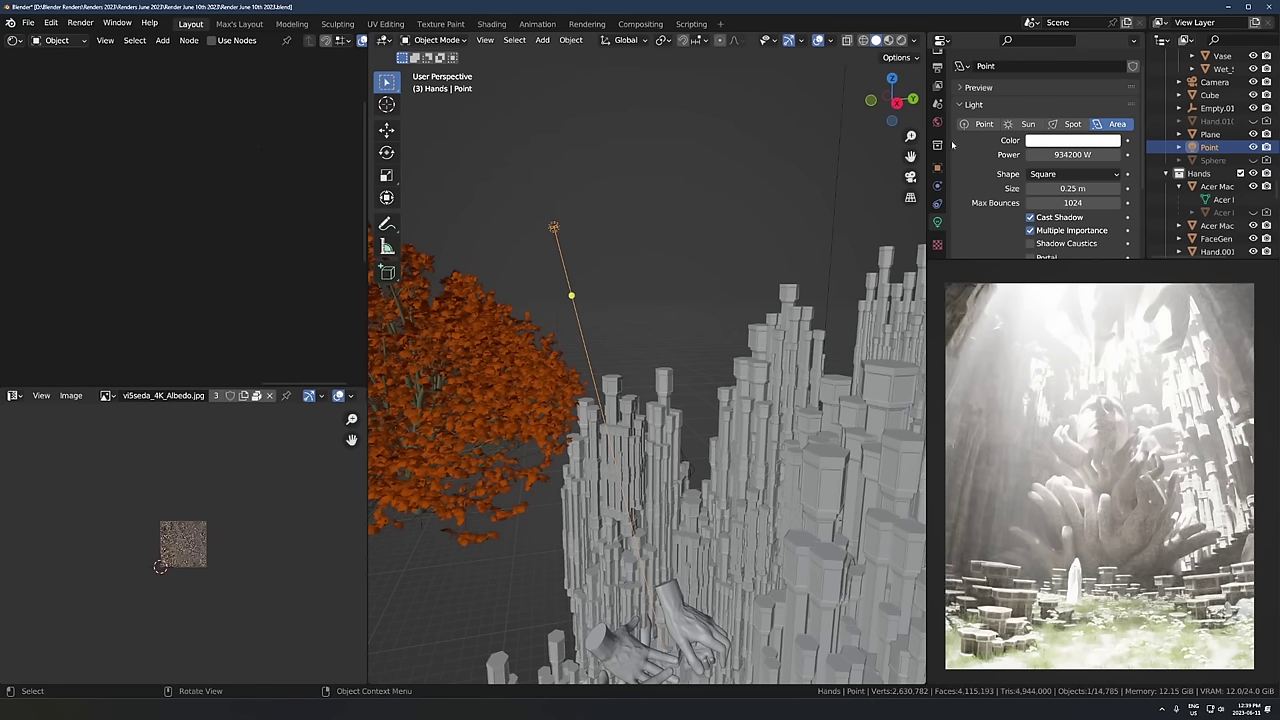
pyautogui.click(1072, 124)
# Step: Enlarge the properties editor to show all of the spot light's settings down to Beam Shape, and check its color values
pyautogui.moveTo(720, 320); pyautogui.dragTo(578, 294, button='middle')
pyautogui.press('KP_Decimal')
pyautogui.scroll(-7, 782, 527)
pyautogui.keyDown('shift'); pyautogui.moveTo(760, 600); pyautogui.dragTo(730, 420, button='middle'); pyautogui.keyUp('shift')
pyautogui.scroll(-2, 1018, 190)
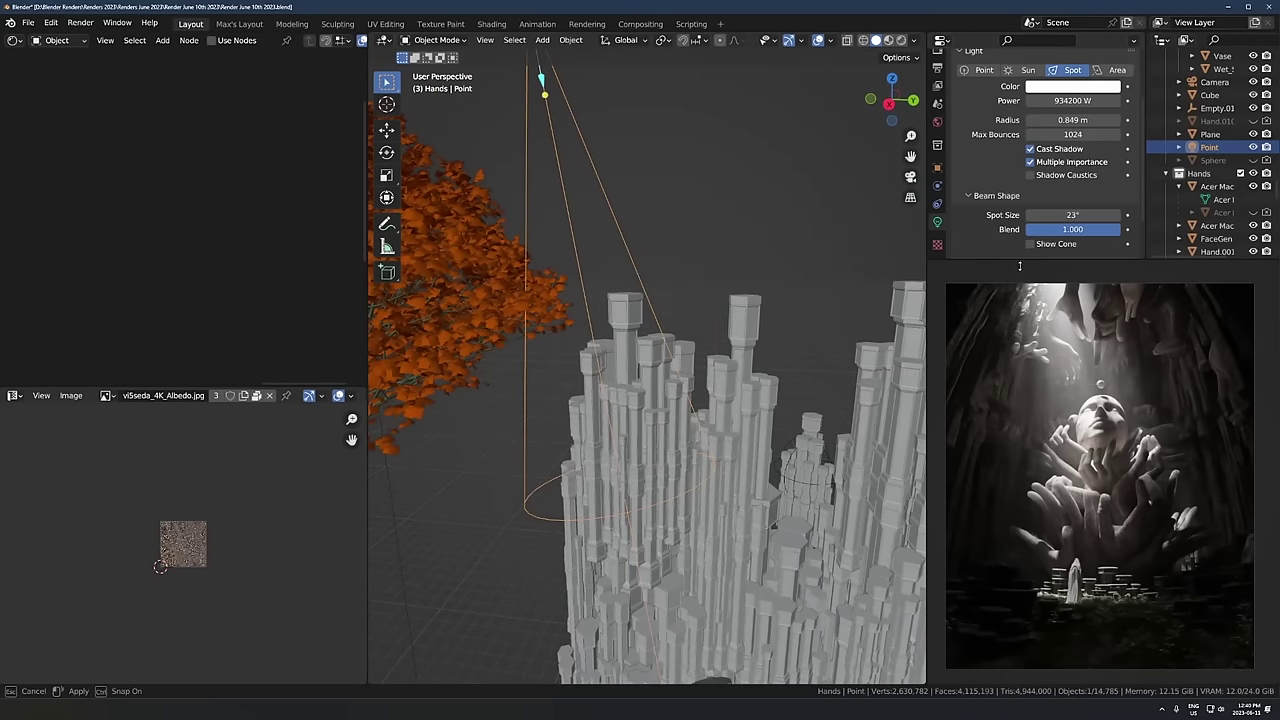
pyautogui.moveTo(1025, 261); pyautogui.dragTo(1030, 394)
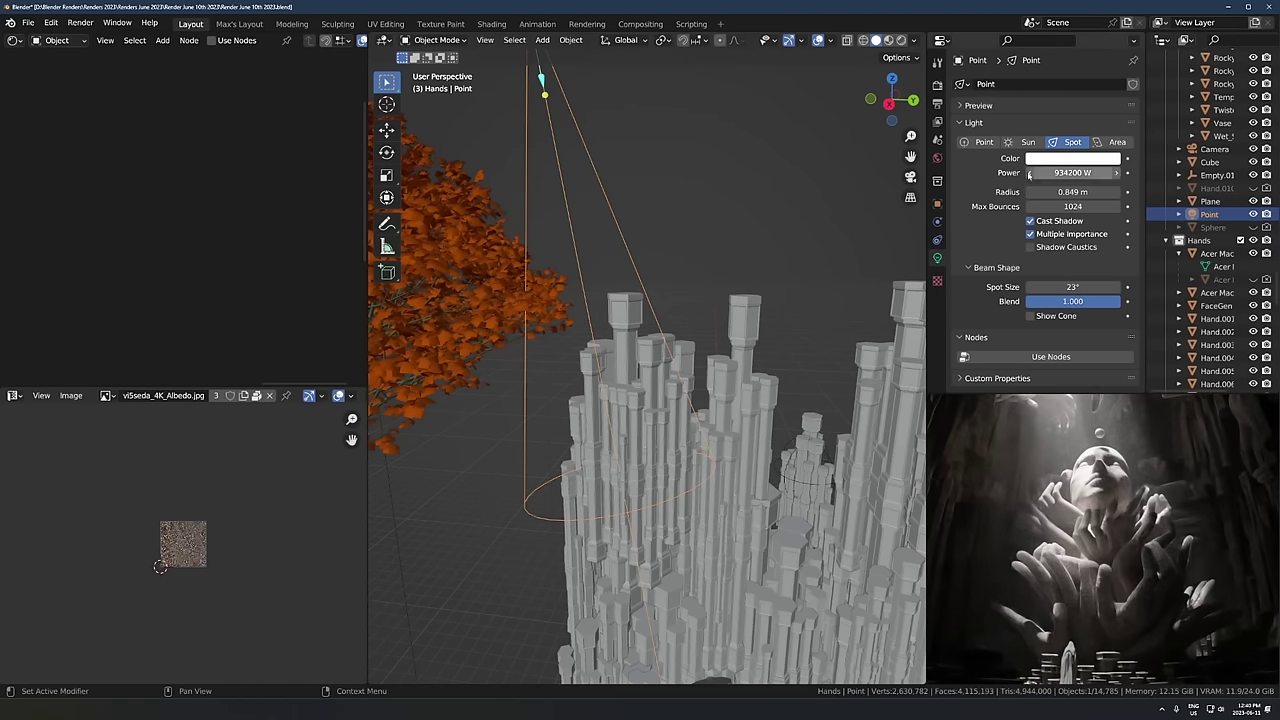
pyautogui.click(1073, 158)
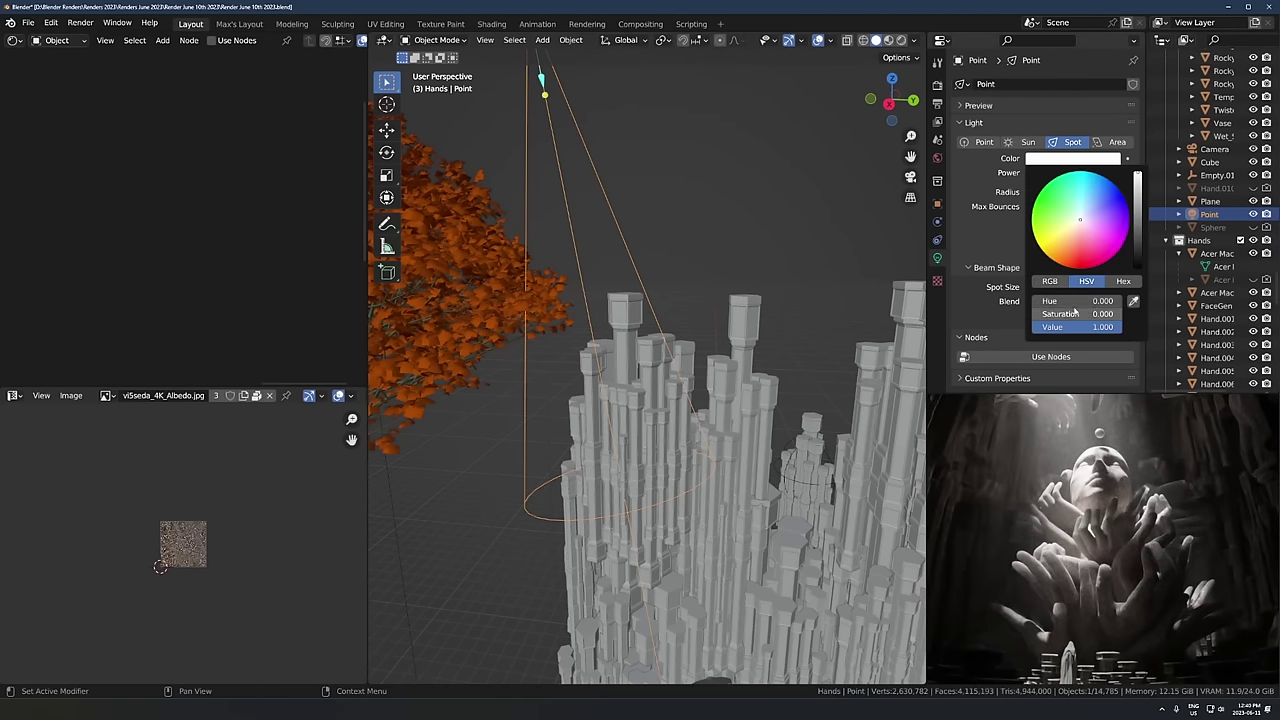
pyautogui.click(1058, 162)
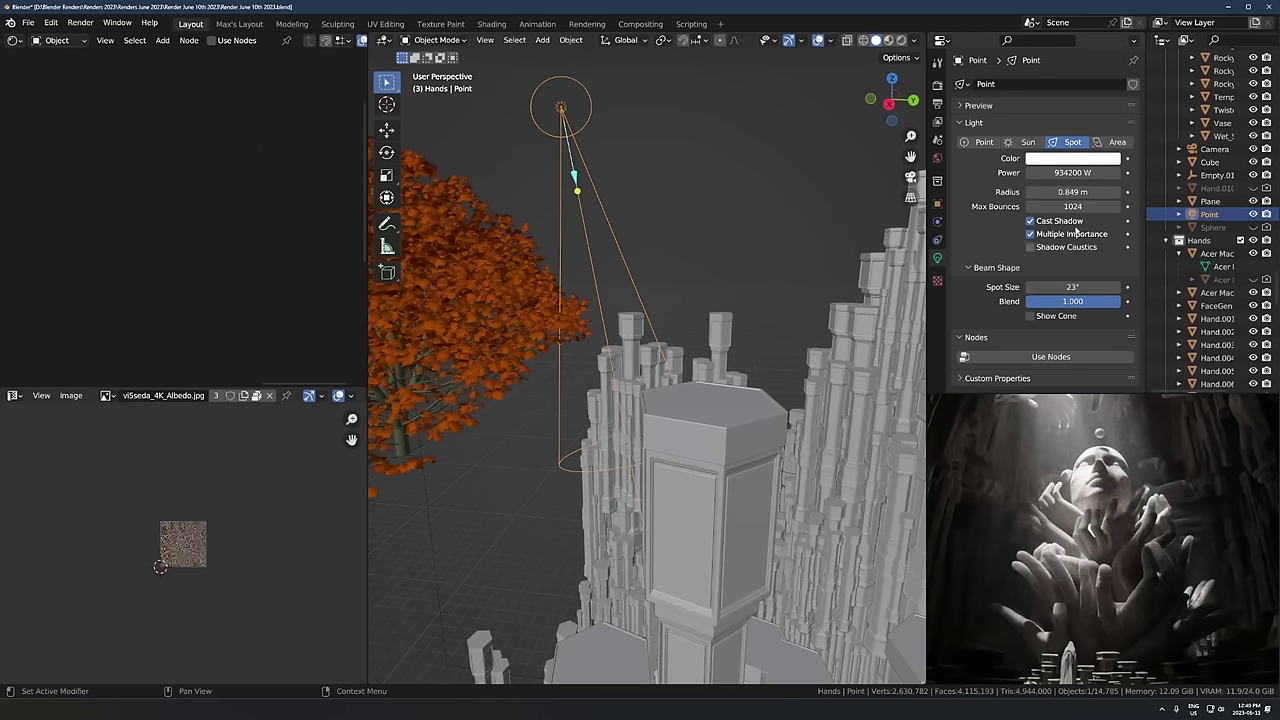
# Step: Compare soft and hard shadows by resetting the spot light's Radius to 0 m and raising it to 0.88 m
pyautogui.moveTo(1072, 191); pyautogui.dragTo(1100, 191)
pyautogui.hotkey('ctrl', 'z')
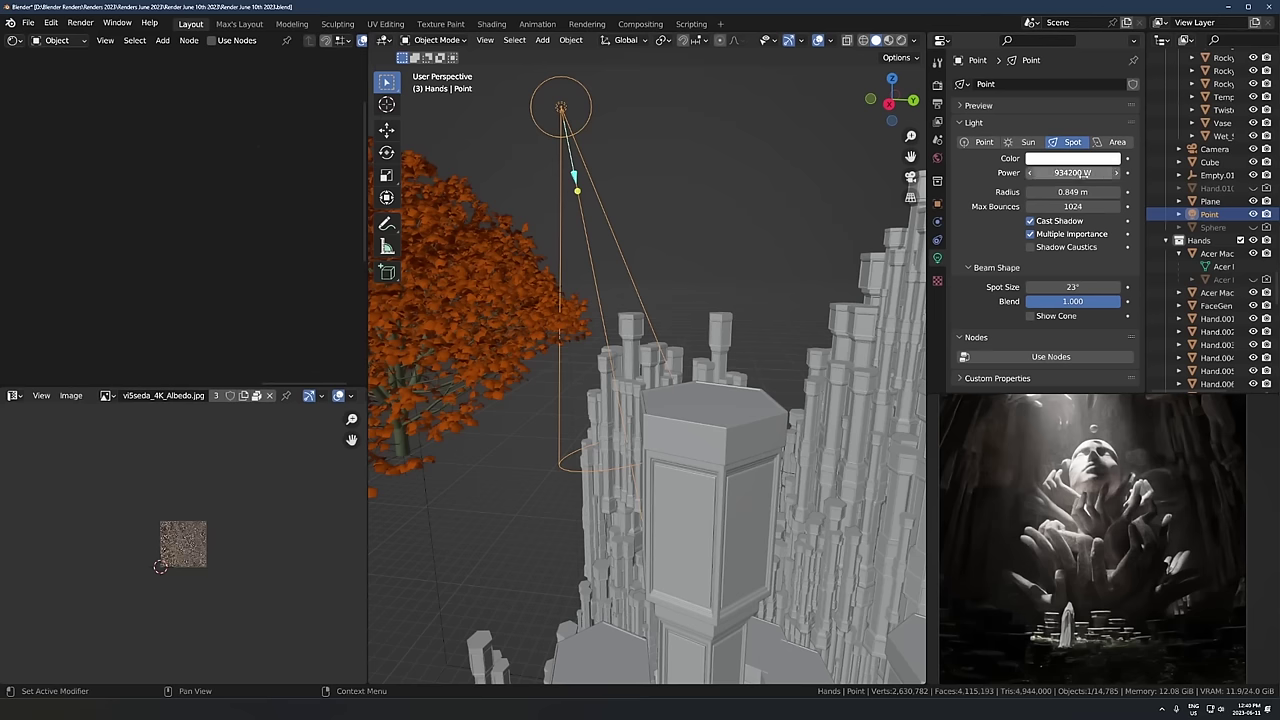
pyautogui.press('BackSpace')
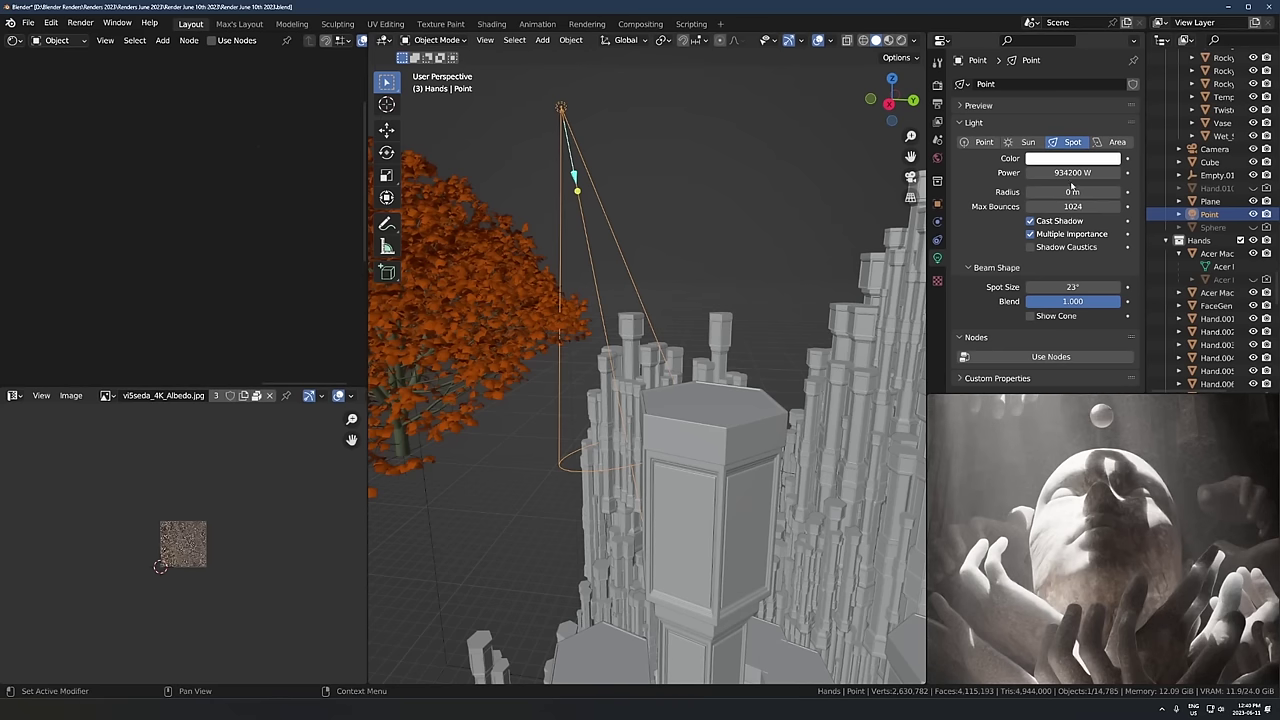
pyautogui.moveTo(1071, 191); pyautogui.dragTo(1095, 191)
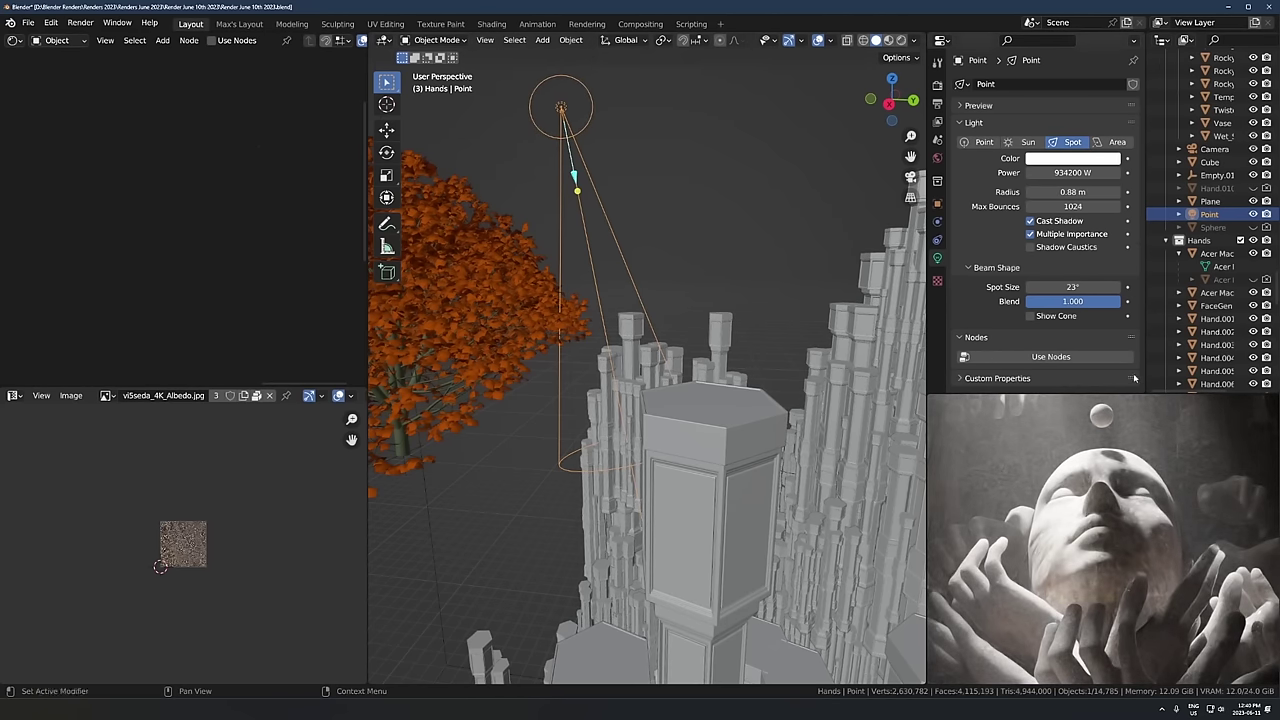
# Step: Try a hard-edged narrow beam with Blend 0, Radius 0 m and Spot Size 16.3°
pyautogui.scroll(-2, 779, 513)
pyautogui.keyDown('shift'); pyautogui.moveTo(779, 515); pyautogui.dragTo(748, 341, button='middle'); pyautogui.keyUp('shift')
pyautogui.scroll(-3, 748, 341)
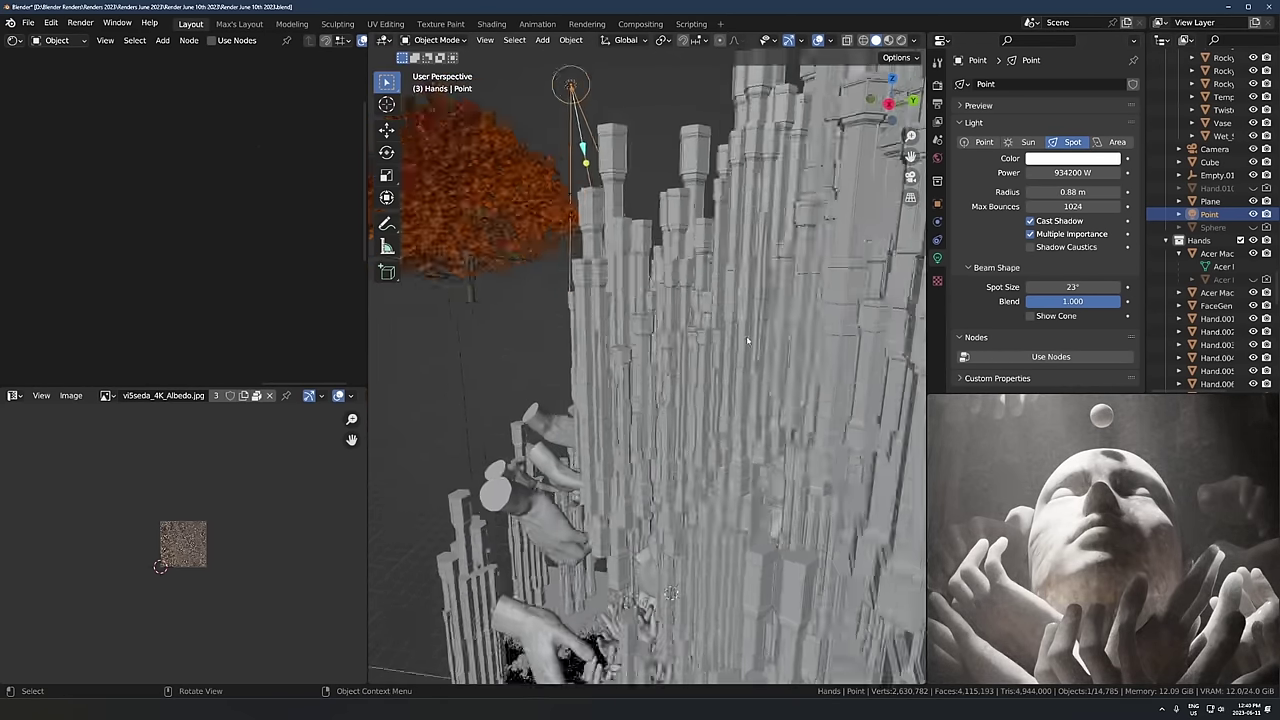
pyautogui.moveTo(1102, 302); pyautogui.dragTo(1026, 302)
pyautogui.scroll(-6, 1126, 453)
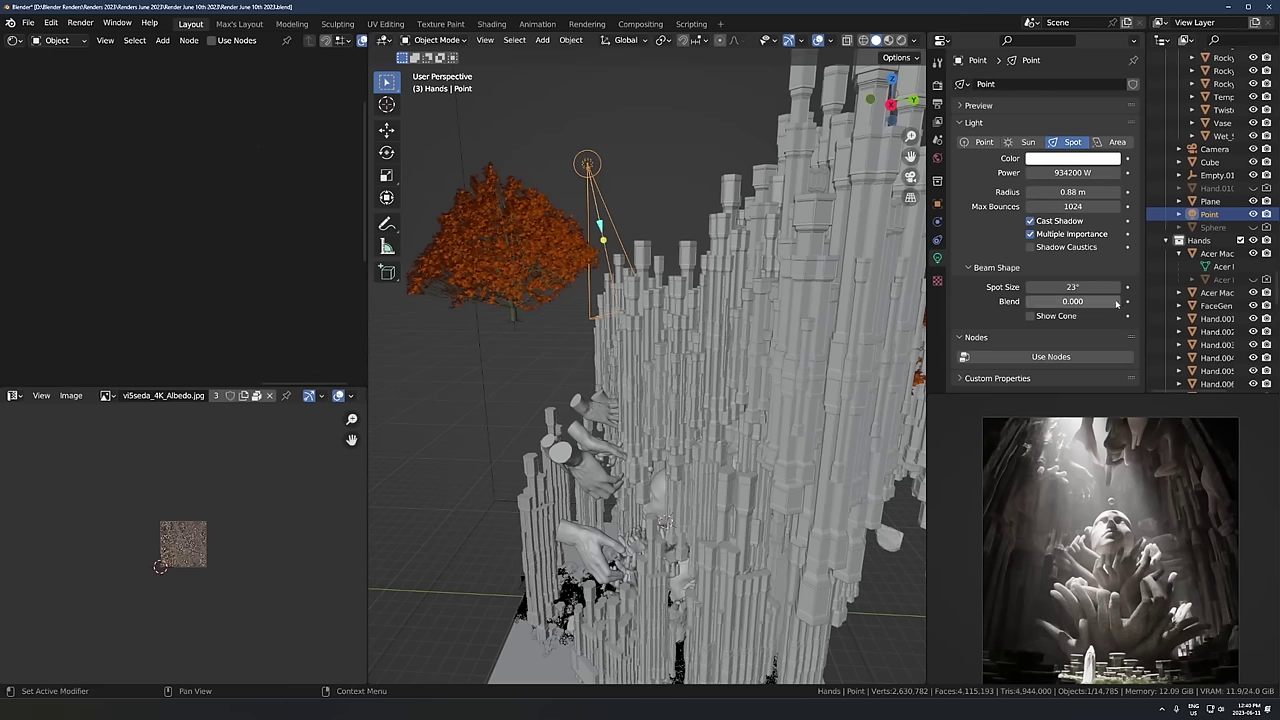
pyautogui.moveTo(1072, 192); pyautogui.dragTo(1030, 192)
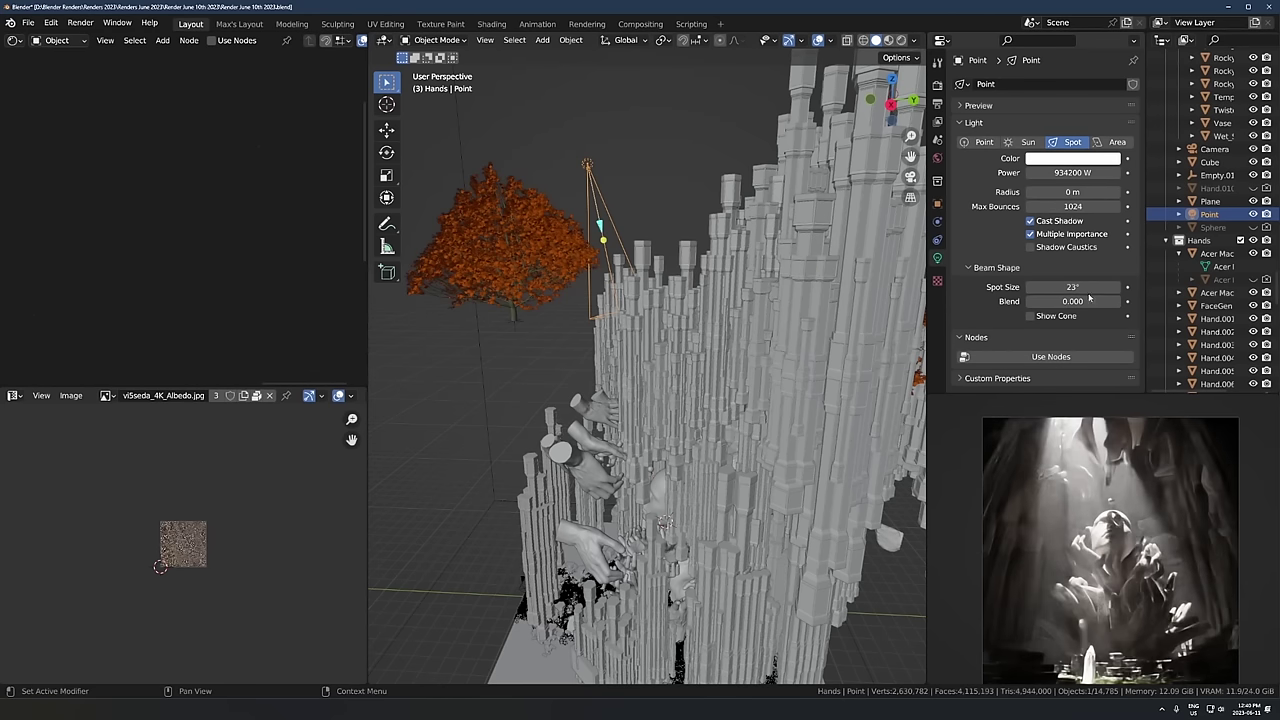
pyautogui.moveTo(1090, 287); pyautogui.dragTo(1062, 287)
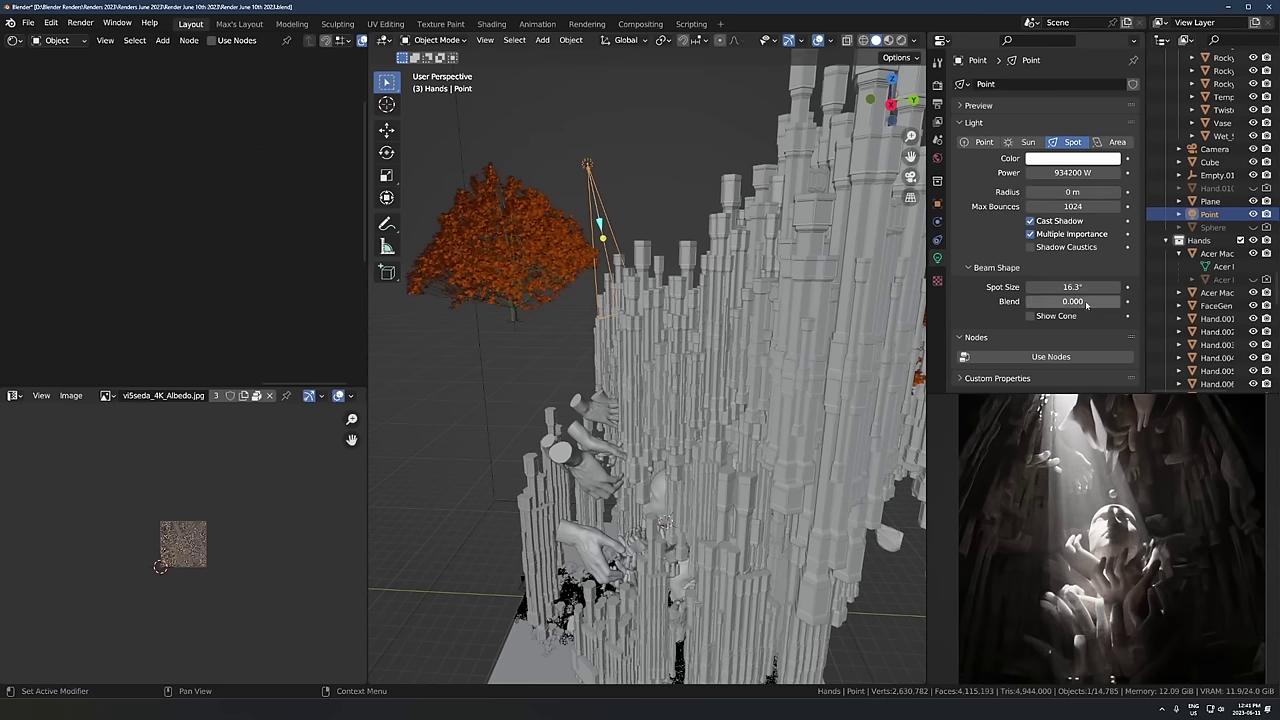
pyautogui.moveTo(1072, 301); pyautogui.dragTo(1025, 301)
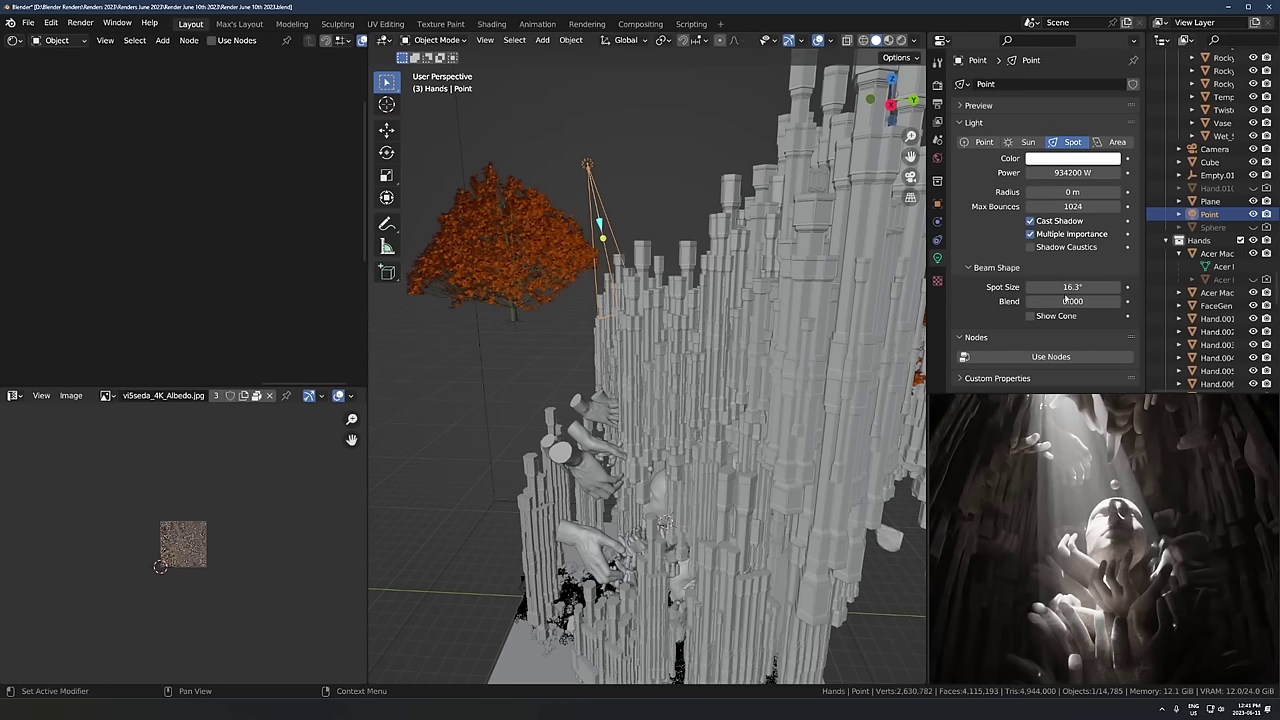
# Step: Set the spot light's Radius to 0.88 m and compare low Blend values against full softness, ending at Blend 1.000
pyautogui.moveTo(1060, 301); pyautogui.dragTo(1120, 301)
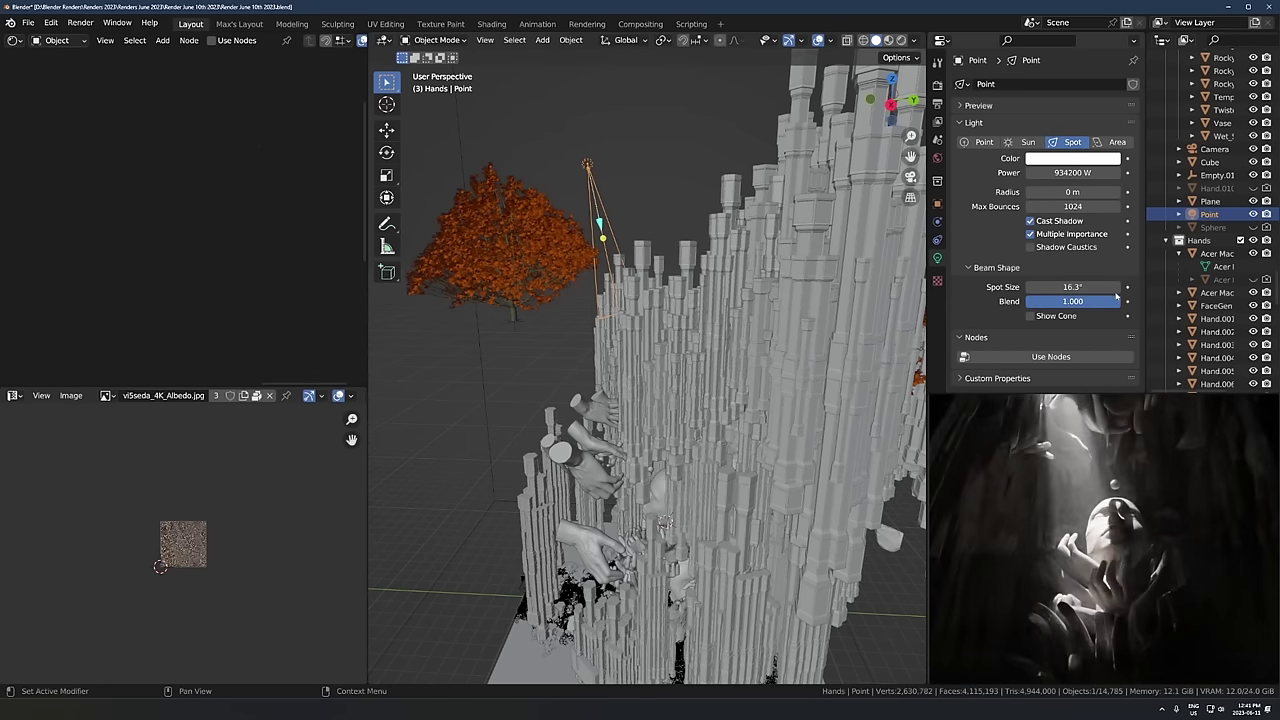
pyautogui.moveTo(1072, 192); pyautogui.dragTo(1112, 192)
pyautogui.moveTo(1080, 301); pyautogui.dragTo(1040, 301)
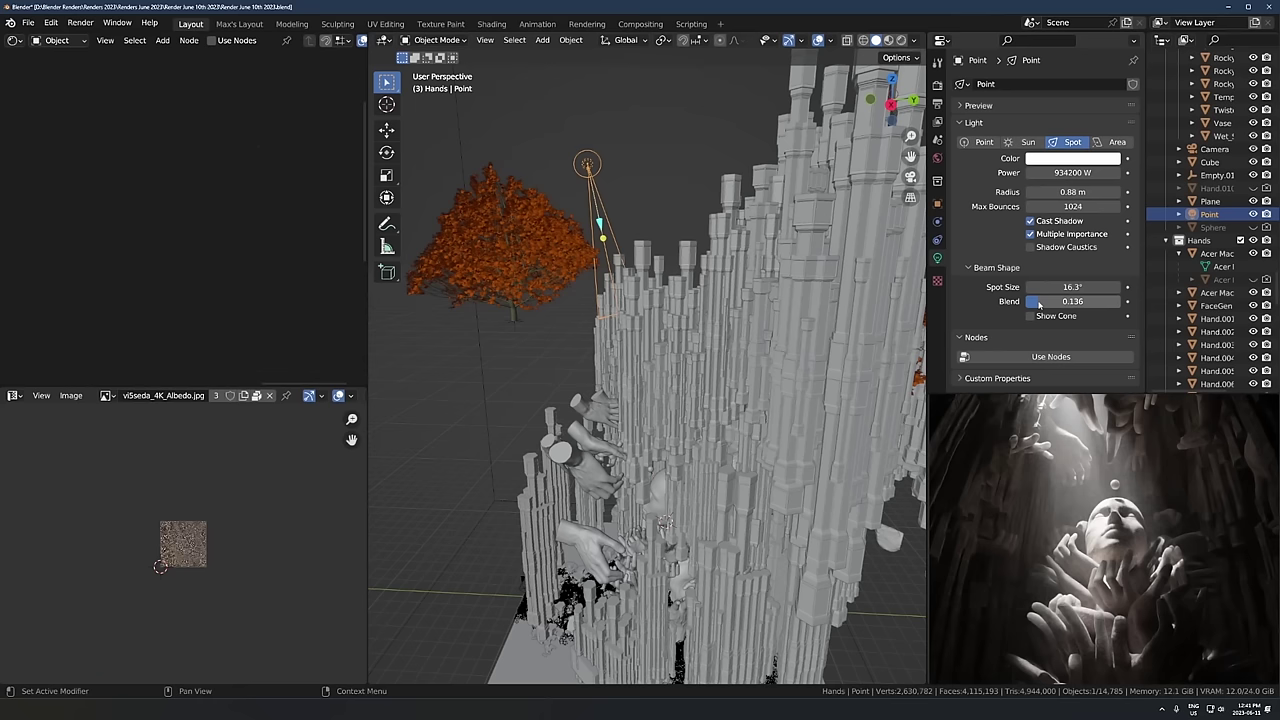
pyautogui.moveTo(1040, 303); pyautogui.dragTo(1123, 303)
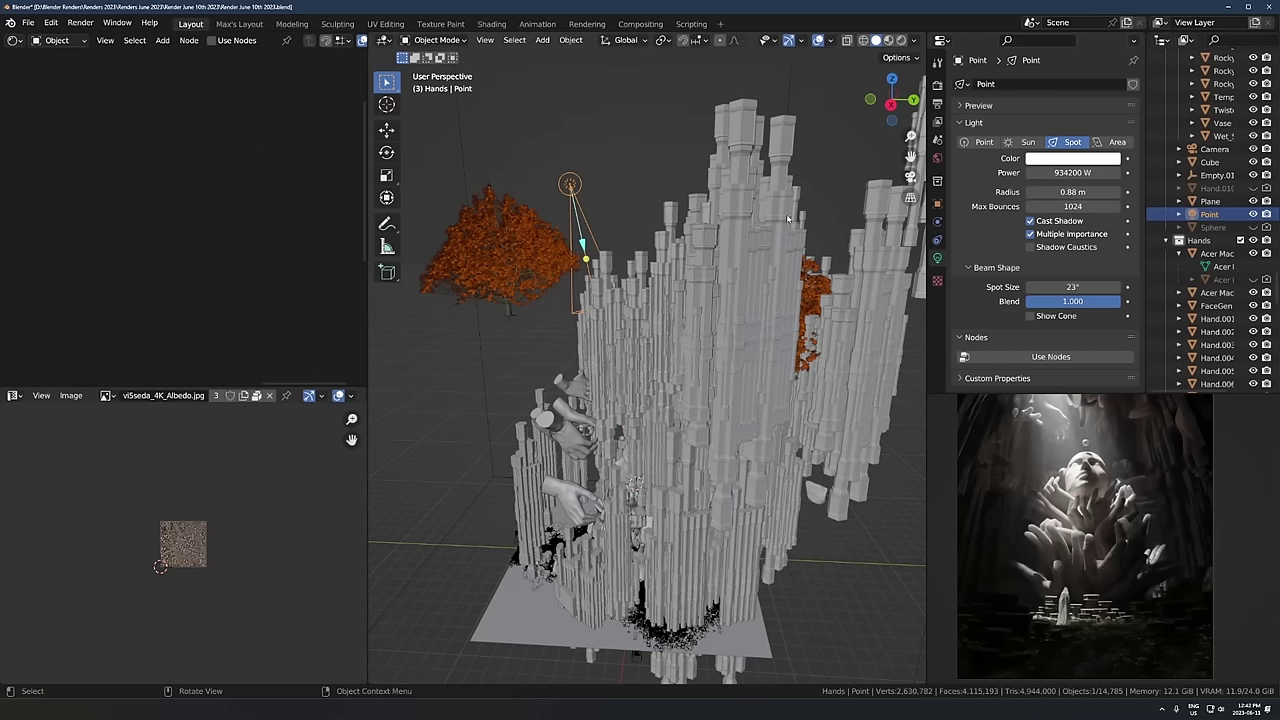
# Step: Try moving the spot light sideways above the pillars to compare how it lights the scene
pyautogui.click(524, 260)
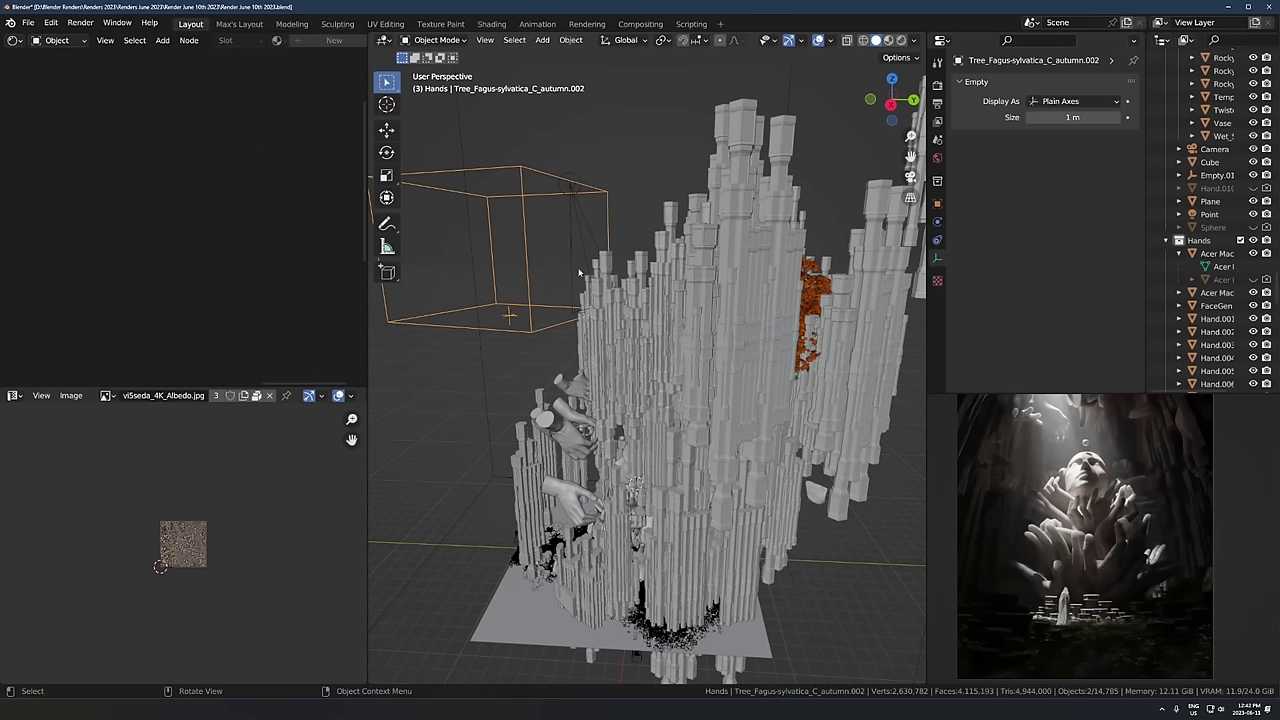
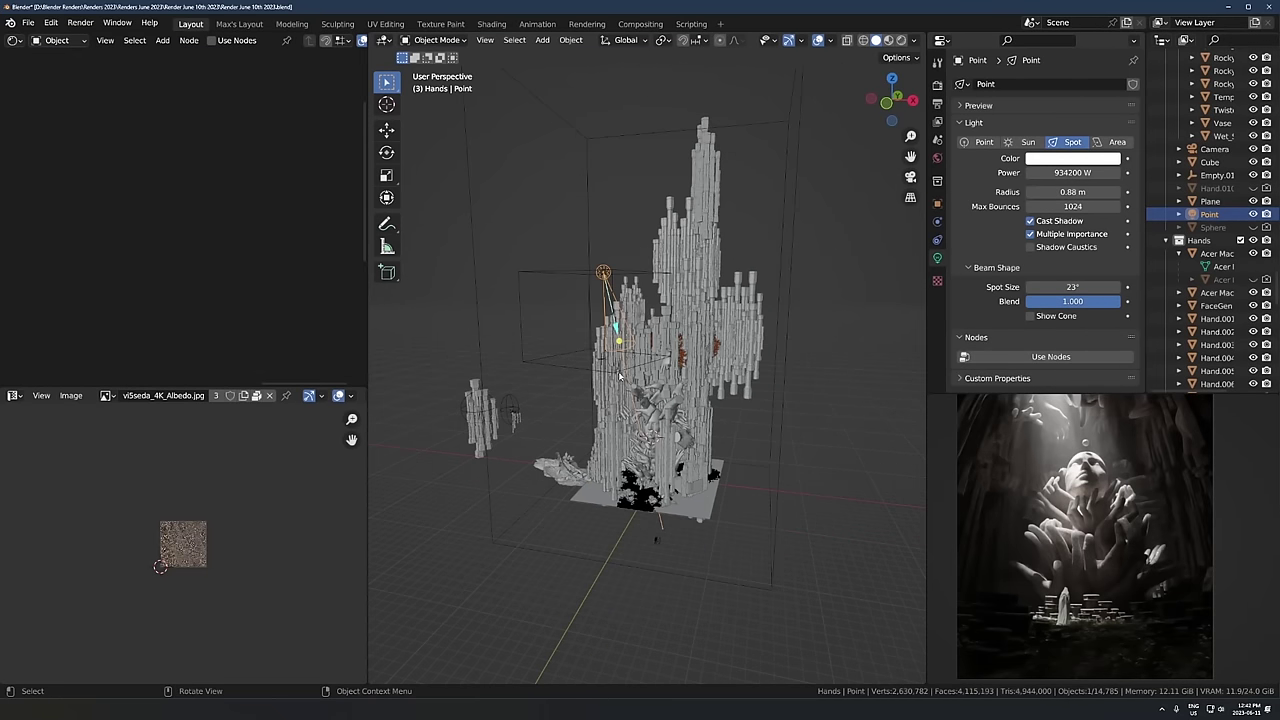
pyautogui.press('g')
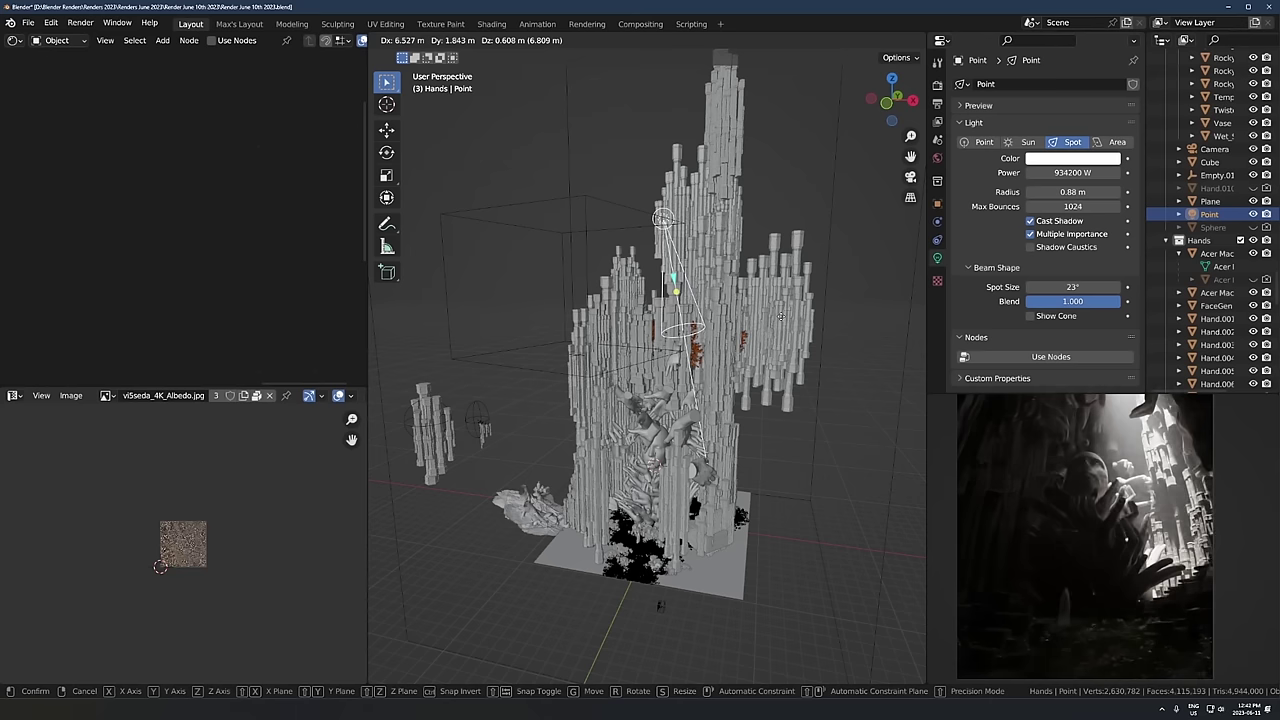
pyautogui.rightClick(783, 306)
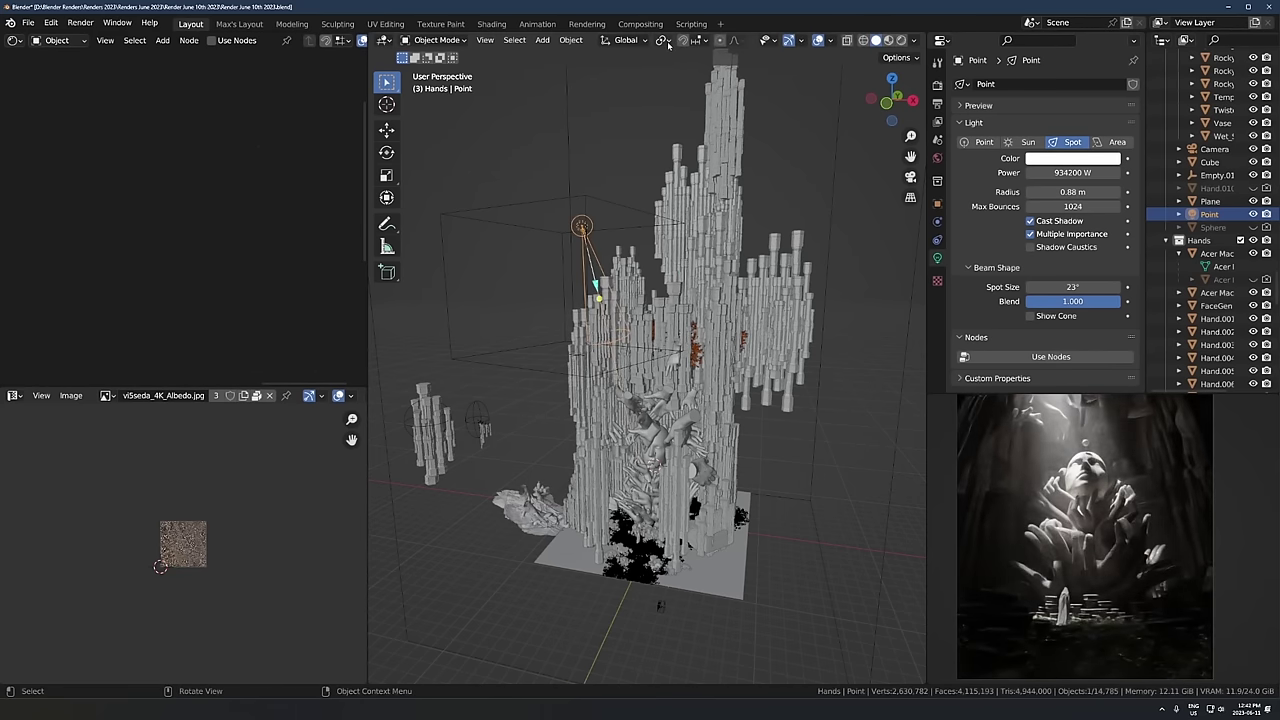
# Step: Set the transform pivot point to the 3D Cursor and try rotating the spot light around the face and hands
pyautogui.click(663, 41)
pyautogui.moveTo(716, 405); pyautogui.dragTo(741, 395, button='middle')
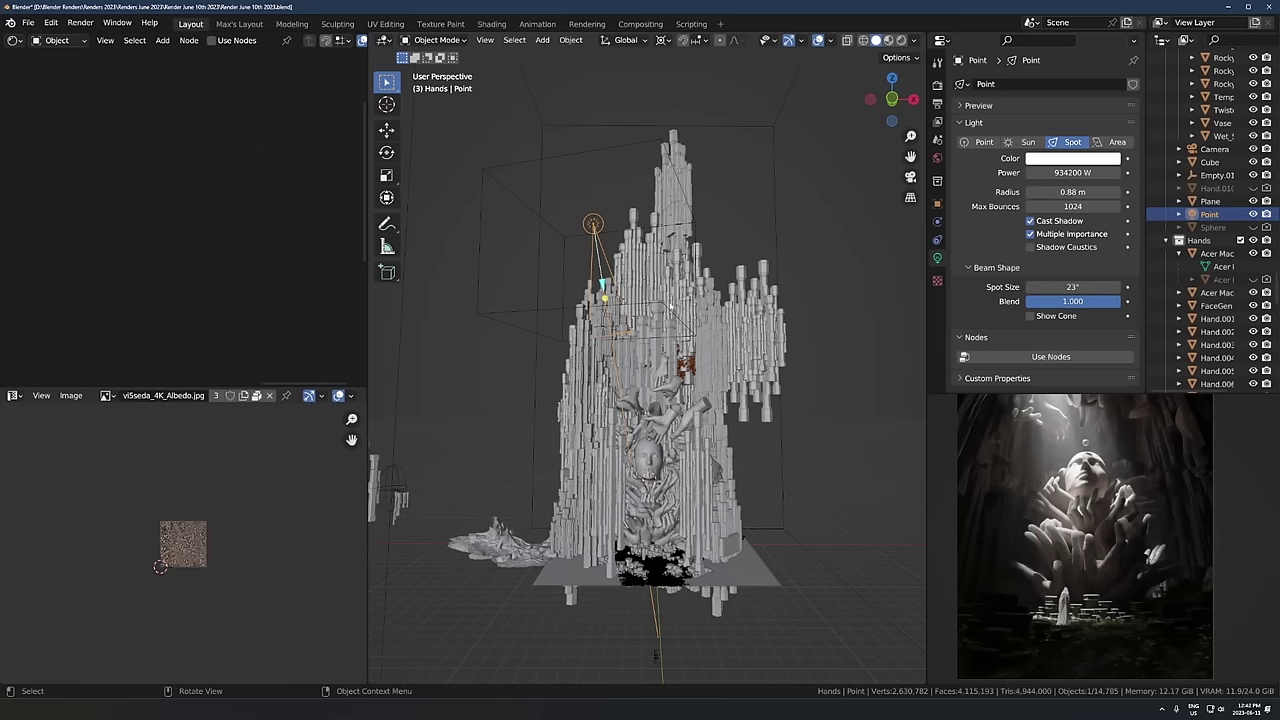
pyautogui.scroll(3, 674, 293)
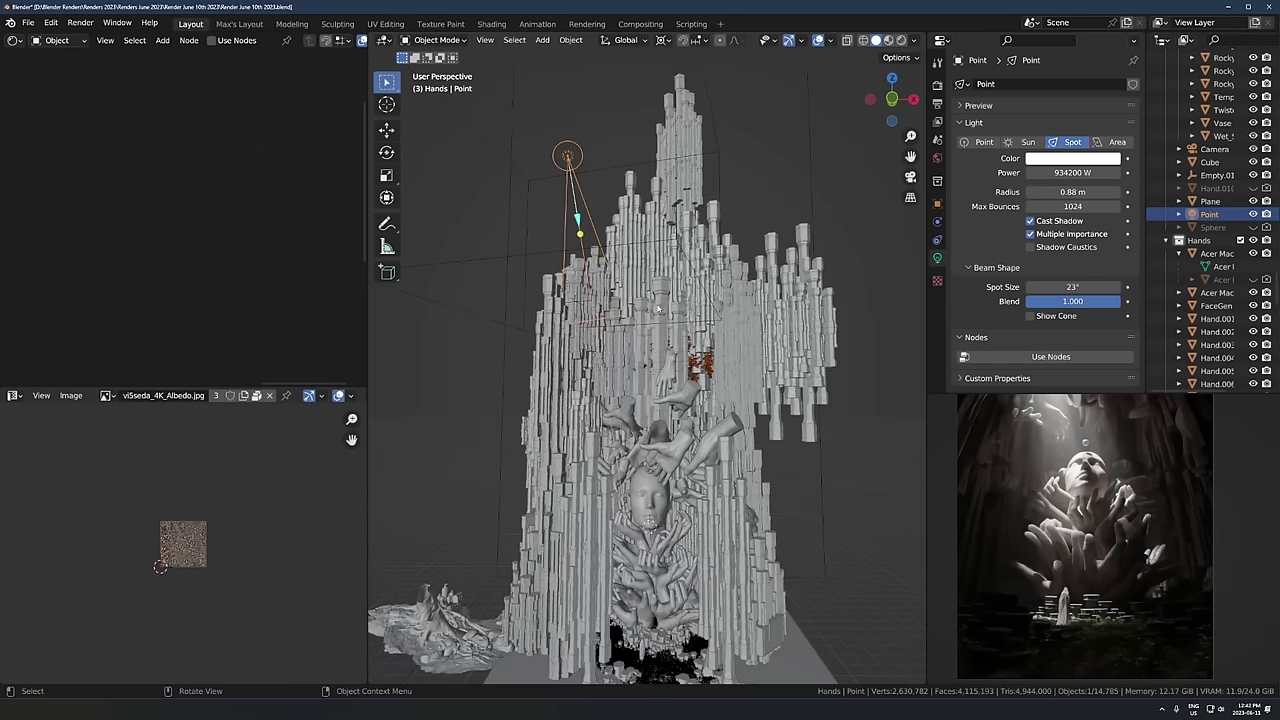
pyautogui.scroll(-1, 652, 349)
pyautogui.press('r')
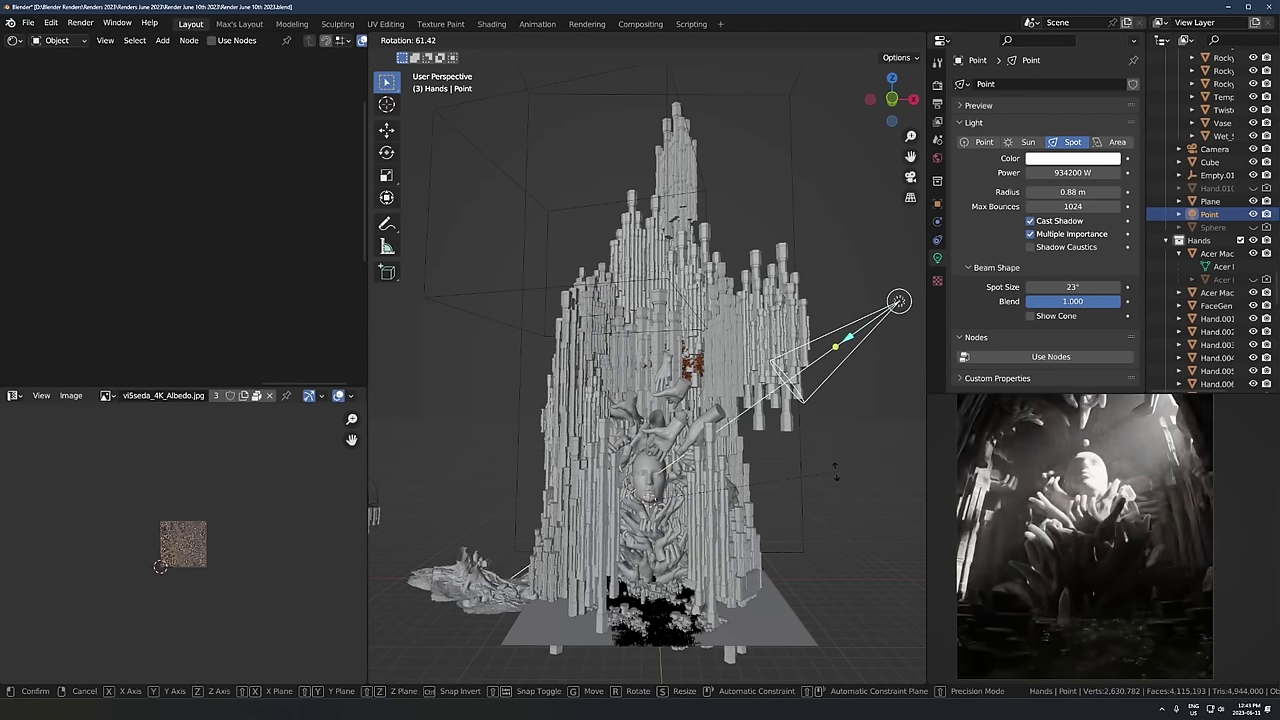
pyautogui.rightClick(801, 300)
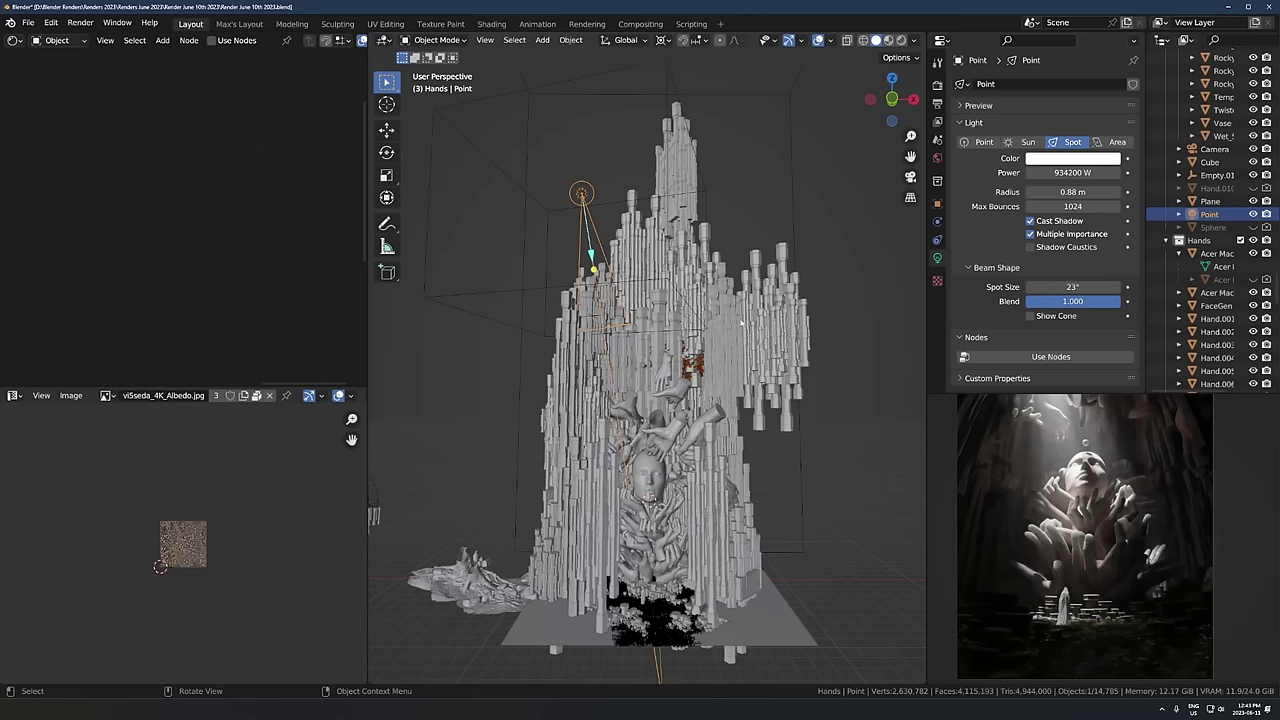
# Step: Examine the spot light's position relative to the pillars, face and hands from several angles
pyautogui.scroll(3, 743, 325)
pyautogui.scroll(-5, 743, 325)
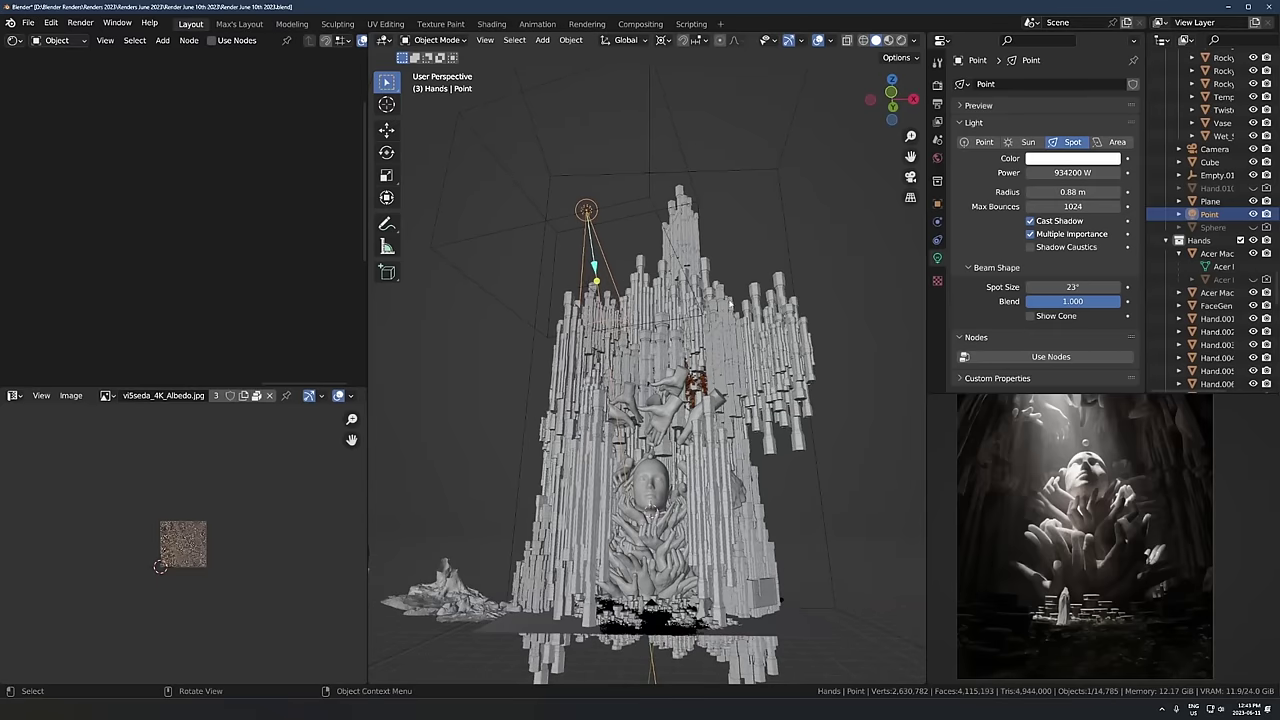
pyautogui.scroll(3, 726, 336)
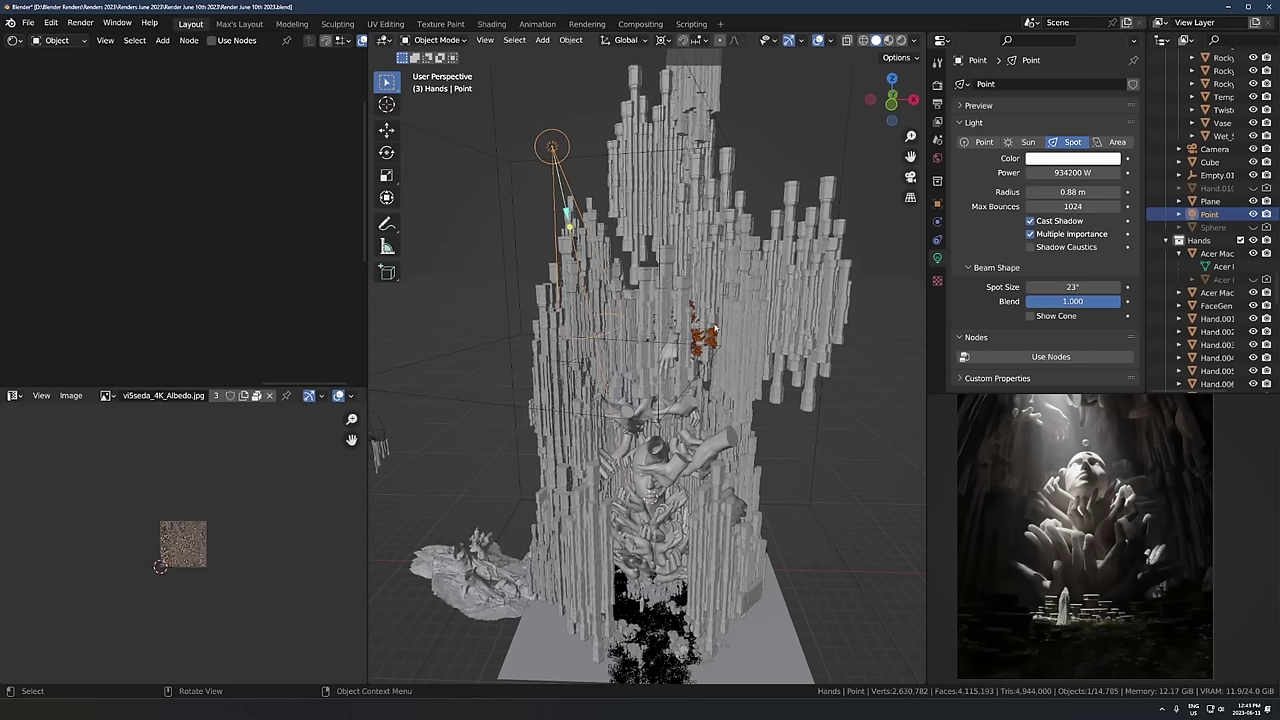
pyautogui.moveTo(746, 282); pyautogui.dragTo(616, 333, button='middle')
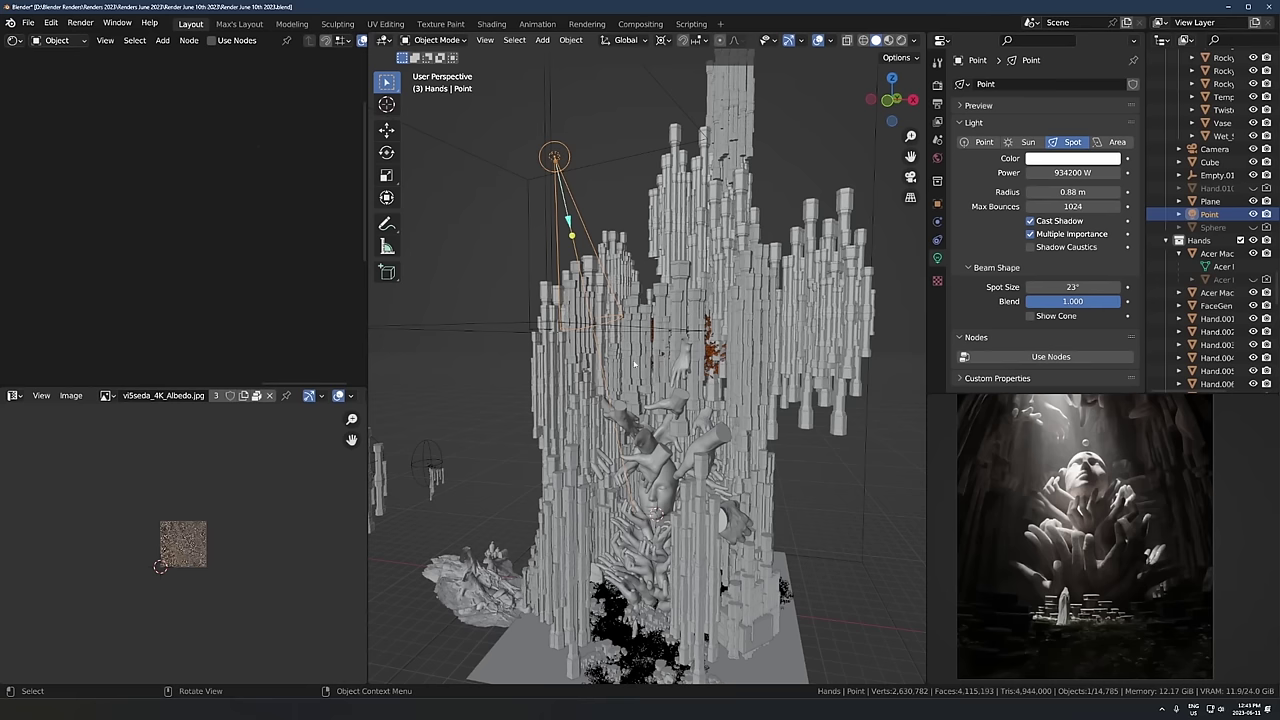
pyautogui.press('g')
pyautogui.press('Escape')
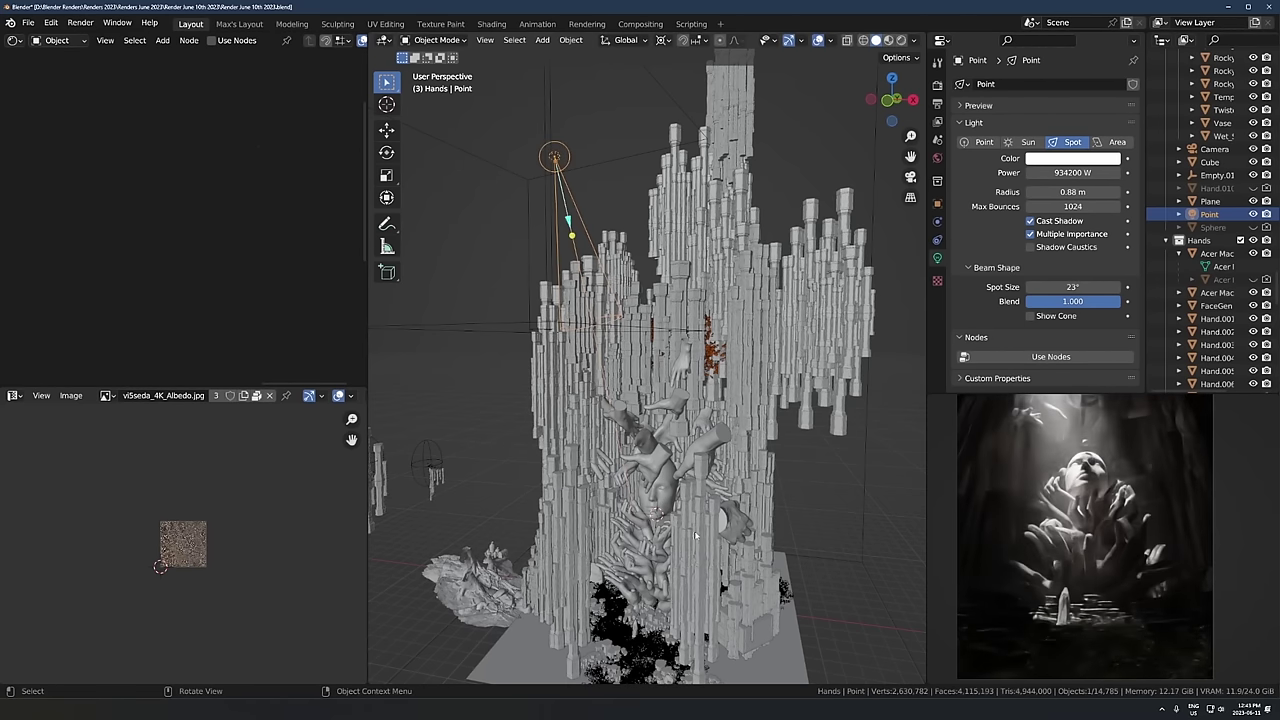
pyautogui.moveTo(630, 560)
pyautogui.mouseDown(button='middle')
pyautogui.moveTo(658, 489)
pyautogui.moveTo(676, 274)
pyautogui.mouseUp(button='middle')
pyautogui.scroll(1, 658, 489)
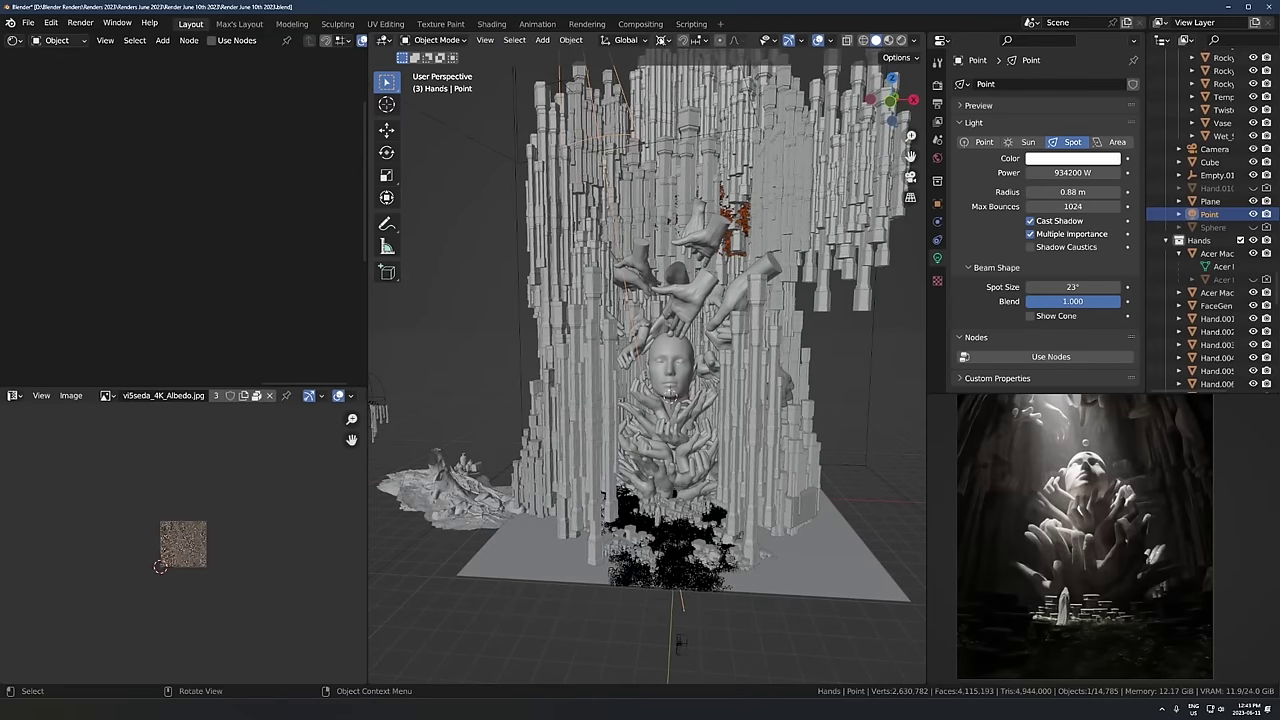
# Step: Try placing the 3D cursor beside the sculpture, and put it back at the hands below the face
pyautogui.click(664, 40)
pyautogui.click(678, 86)
pyautogui.scroll(-3, 714, 319)
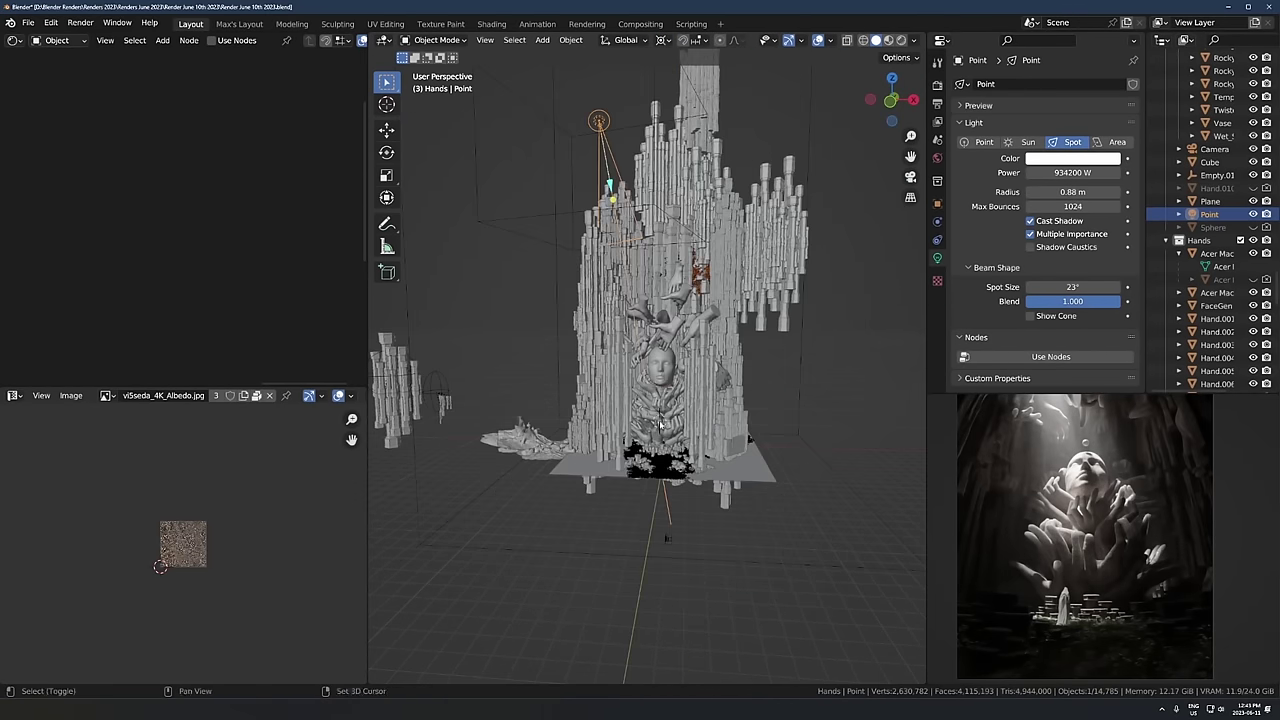
pyautogui.keyDown('shift'); pyautogui.moveTo(657, 397); pyautogui.dragTo(523, 380, button='right'); pyautogui.keyUp('shift')
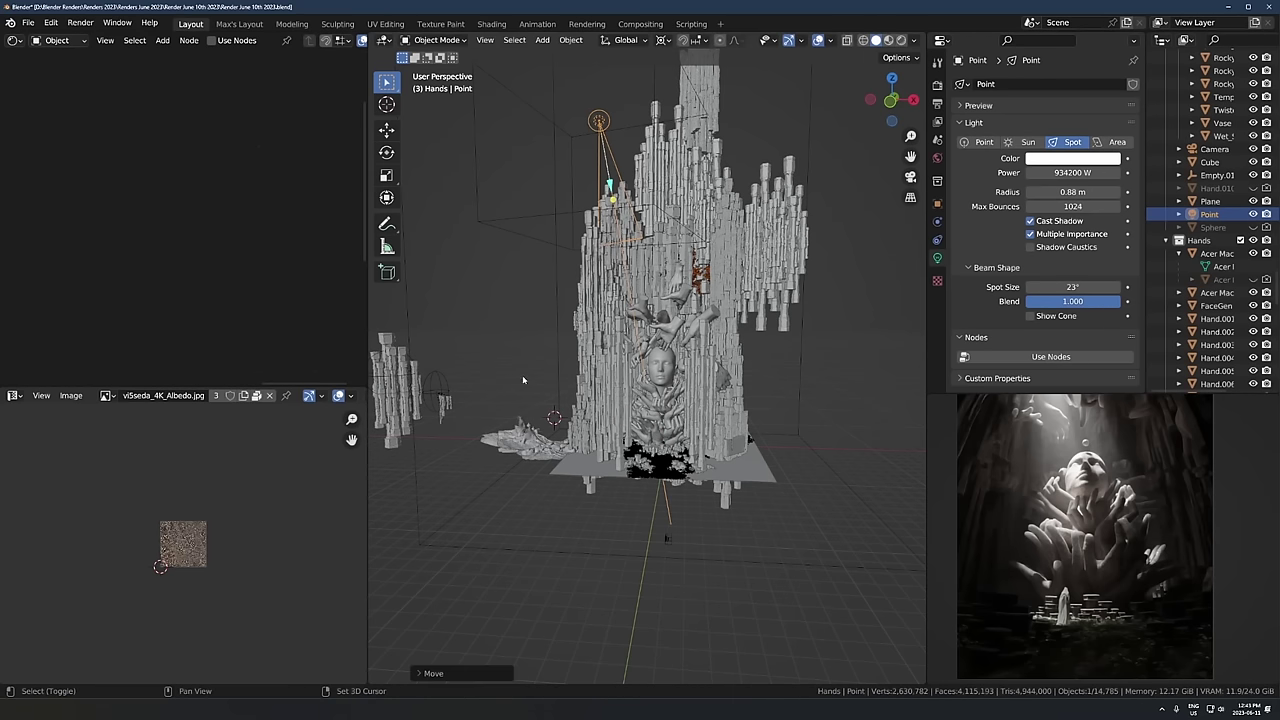
pyautogui.keyDown('shift'); pyautogui.rightClick(505, 328); pyautogui.keyUp('shift')
pyautogui.keyDown('shift'); pyautogui.rightClick(663, 432); pyautogui.keyUp('shift')
# Step: Set the pivot point to Median Point and try rotating the spot light about its own origin
pyautogui.click(664, 41)
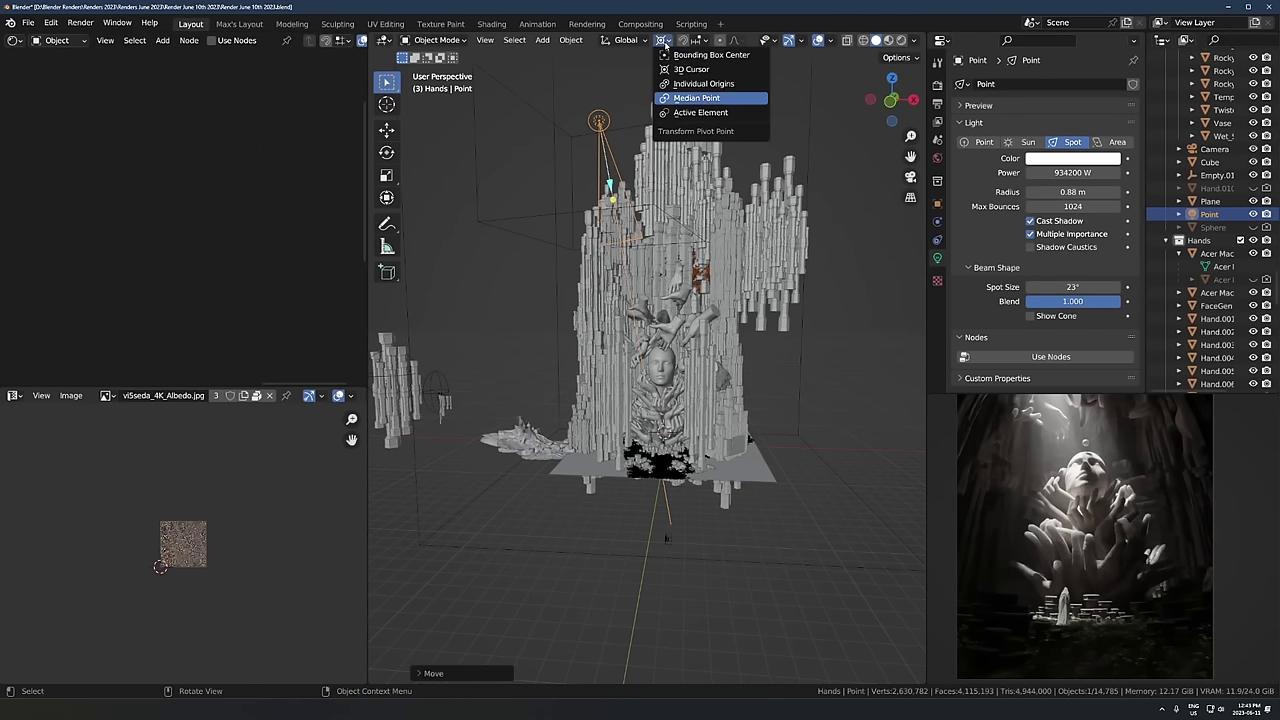
pyautogui.click(668, 98)
pyautogui.keyDown('shift'); pyautogui.moveTo(668, 184); pyautogui.dragTo(634, 205, button='middle'); pyautogui.keyUp('shift')
pyautogui.scroll(-1, 634, 205)
pyautogui.press('r')
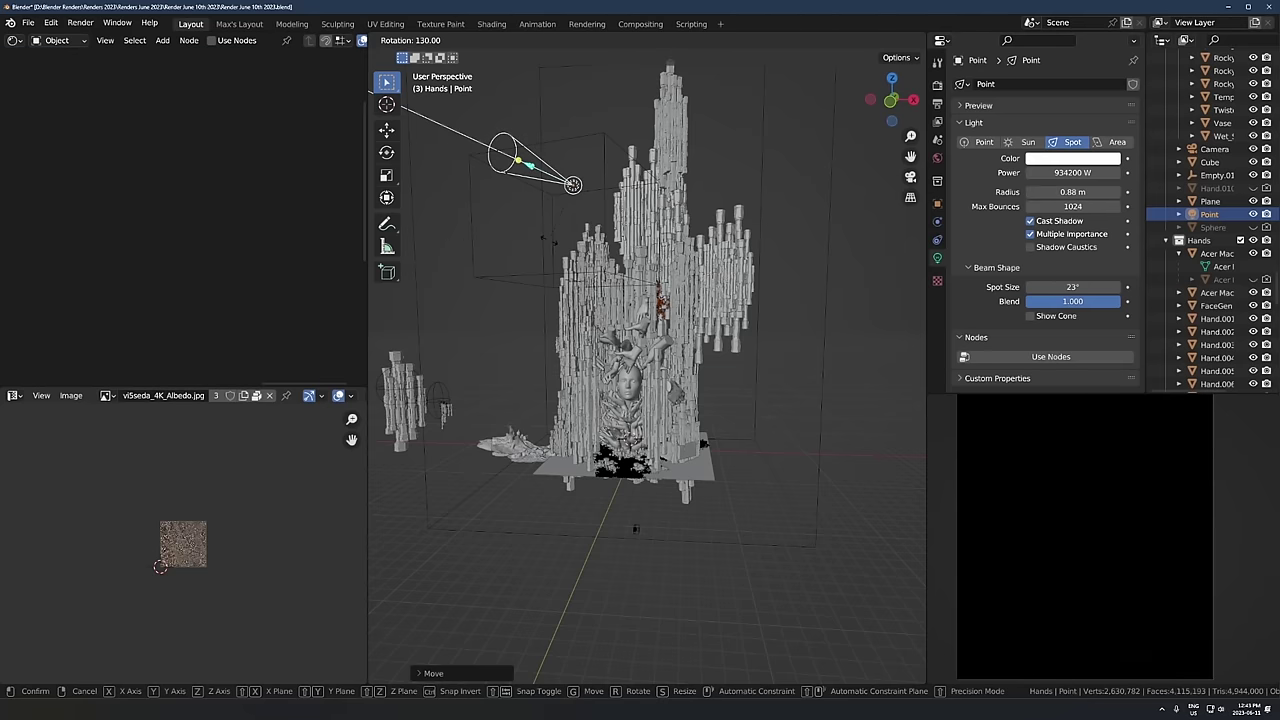
pyautogui.click(694, 71)
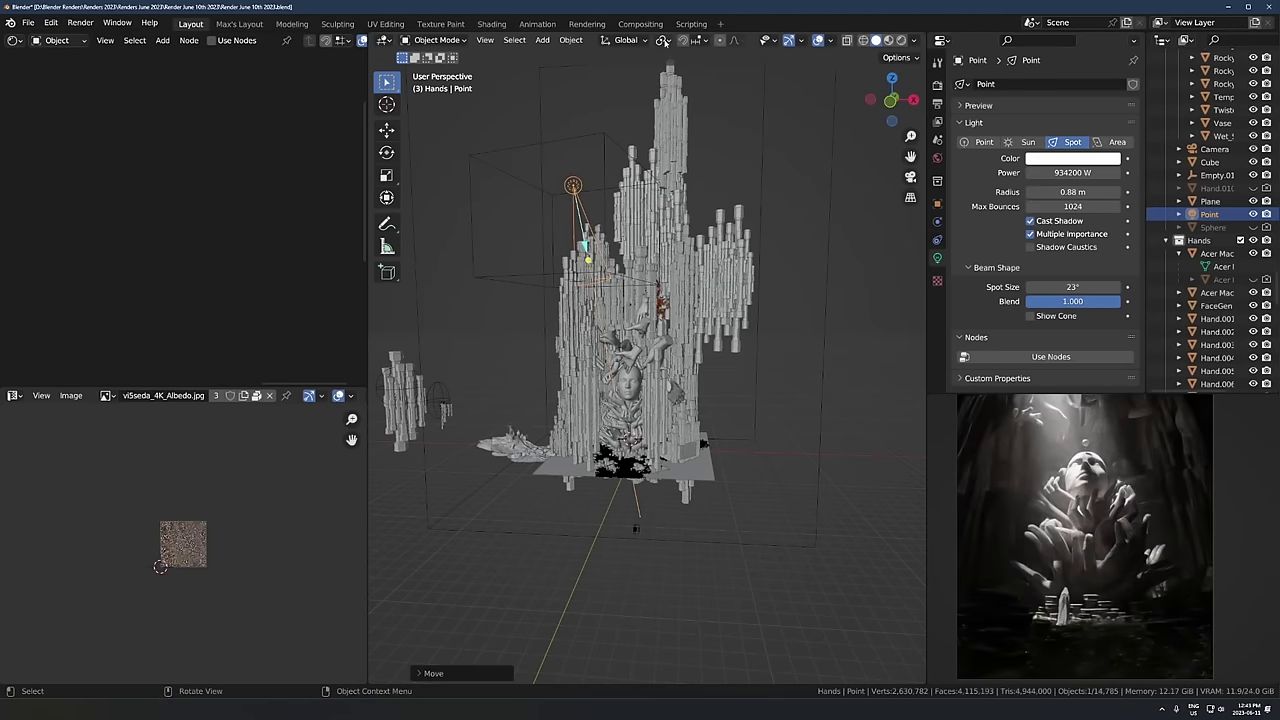
# Step: Switch the pivot point to 3D Cursor and try rotating the spot light around the hands by about 18°
pyautogui.click(667, 40)
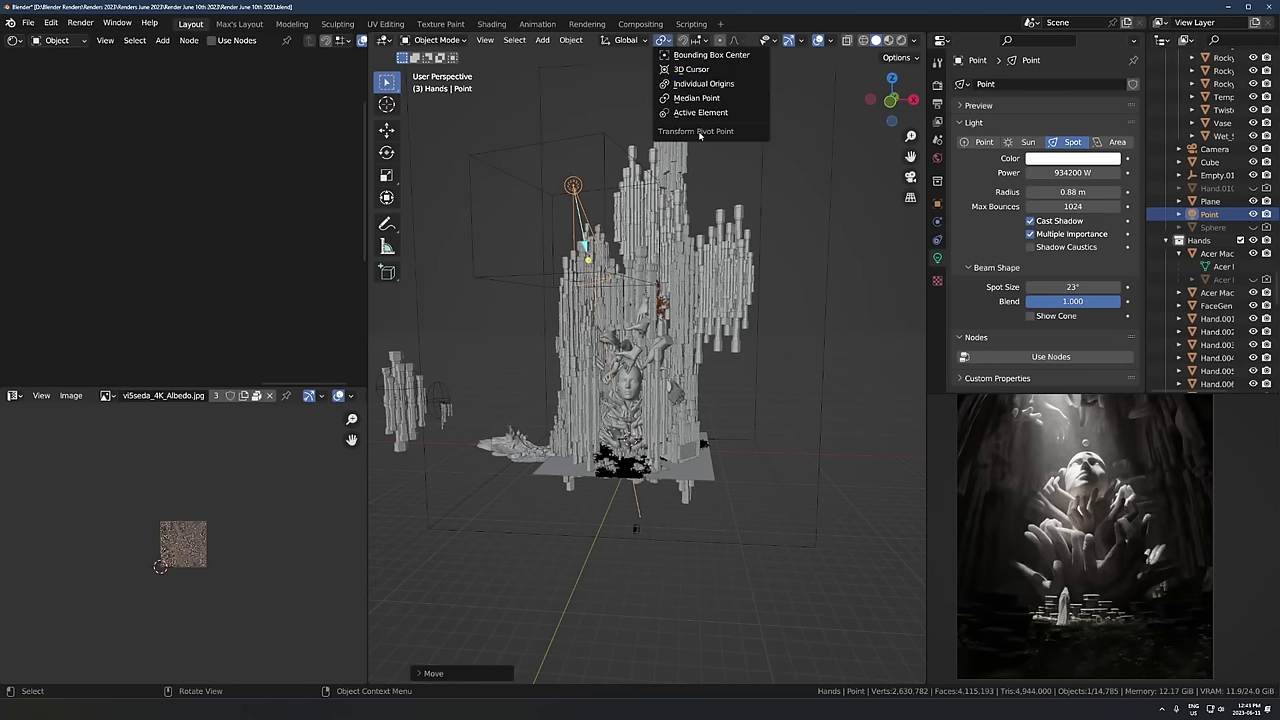
pyautogui.click(697, 69)
pyautogui.scroll(1, 686, 392)
pyautogui.press('r')
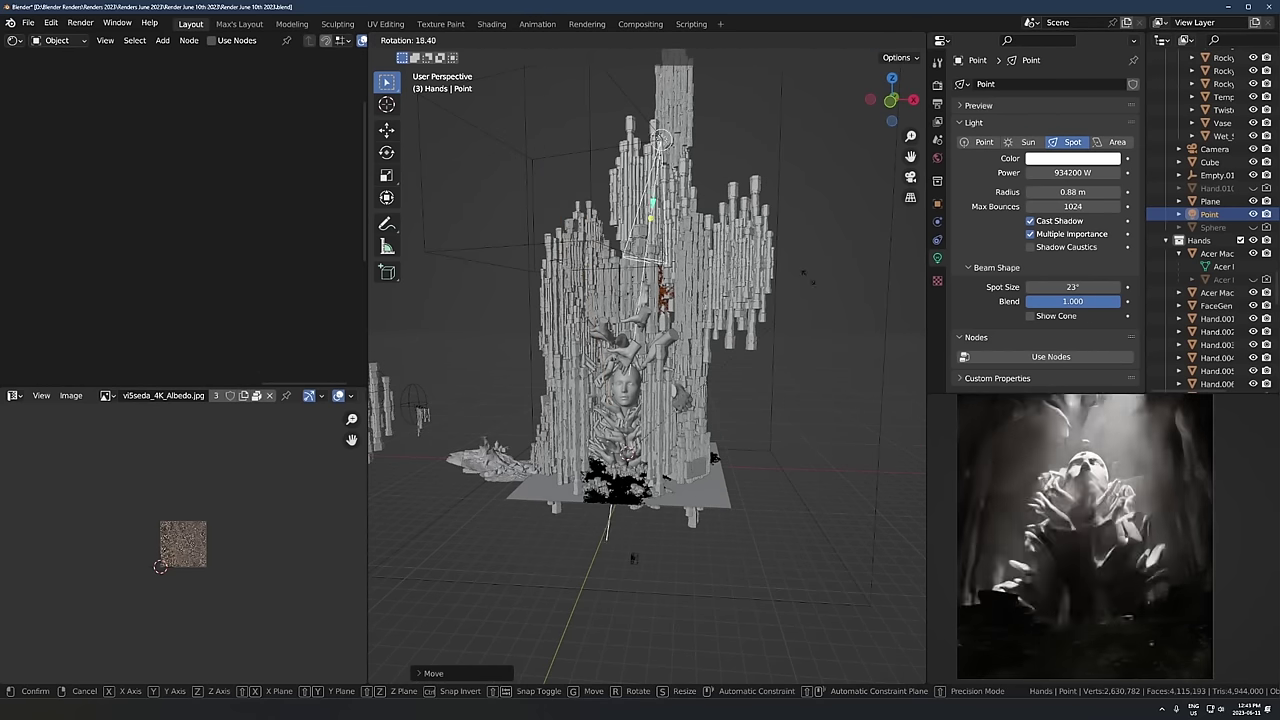
pyautogui.rightClick(628, 453)
pyautogui.keyDown('shift'); pyautogui.rightClick(839, 261); pyautogui.keyUp('shift')
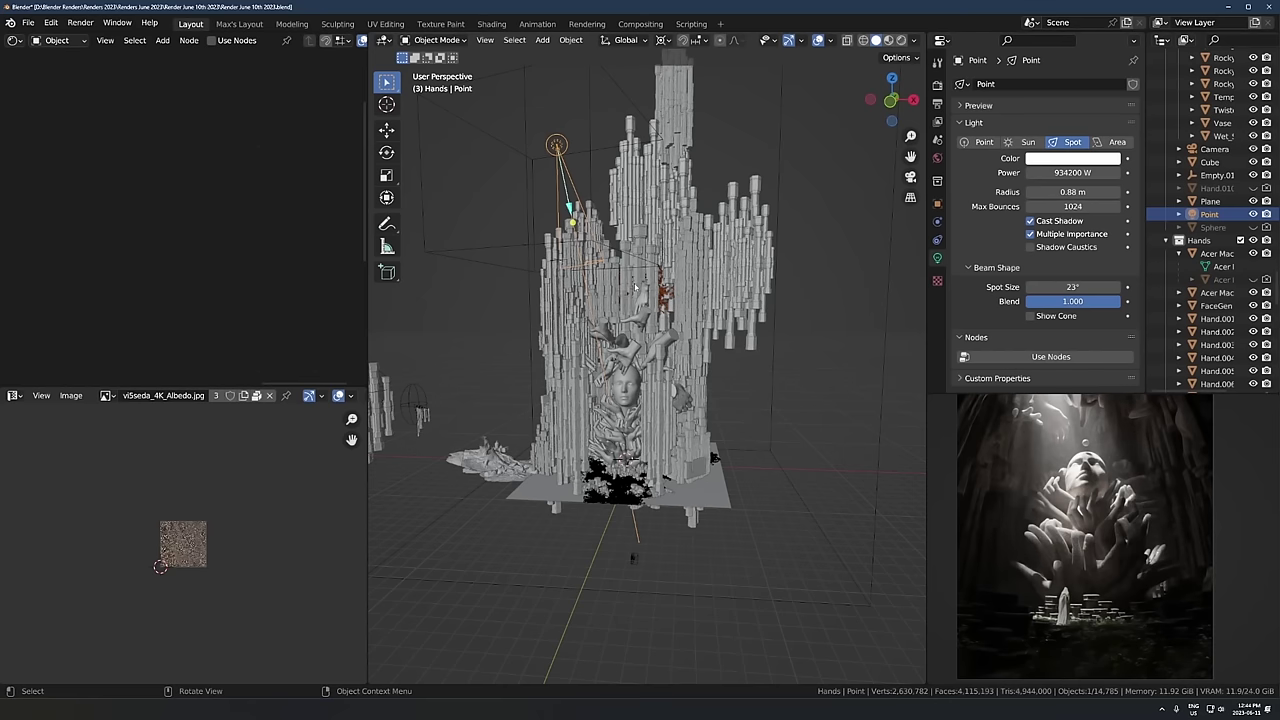
# Step: Try rotating the spot light about 23° around the 3D cursor from the front view
pyautogui.press('KP_1')
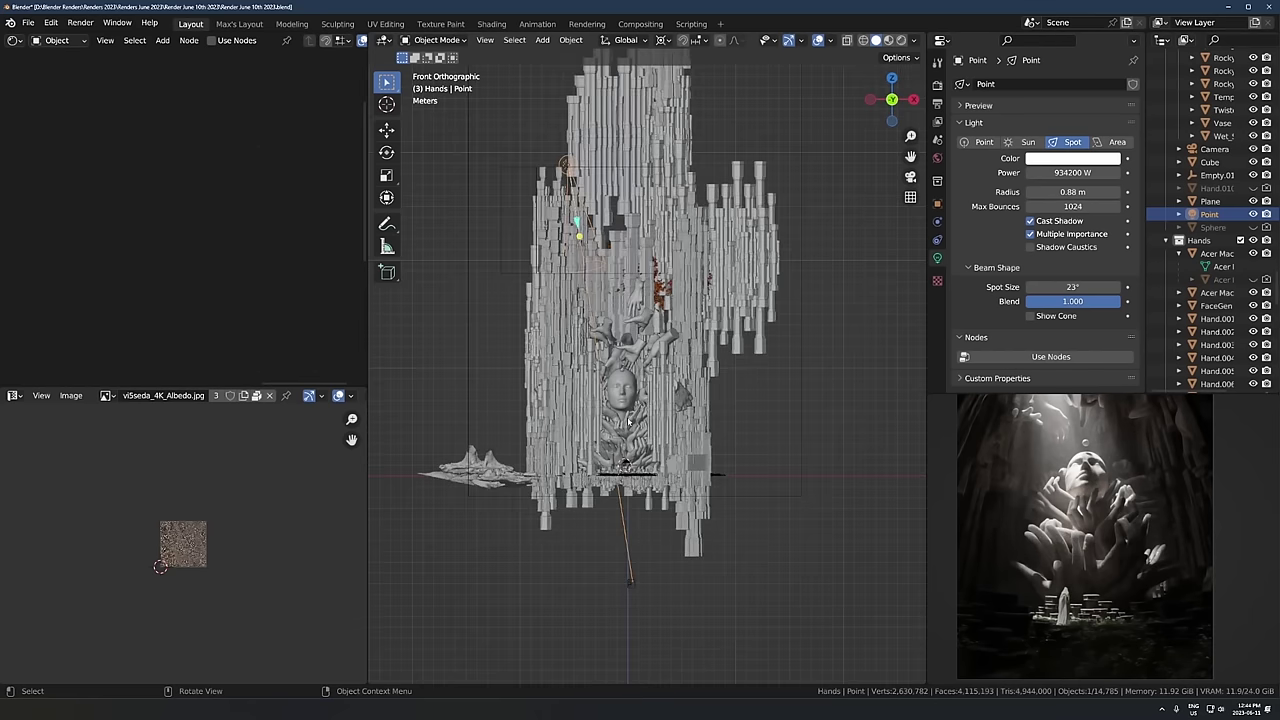
pyautogui.scroll(1, 628, 422)
pyautogui.press('g')
pyautogui.press('r')
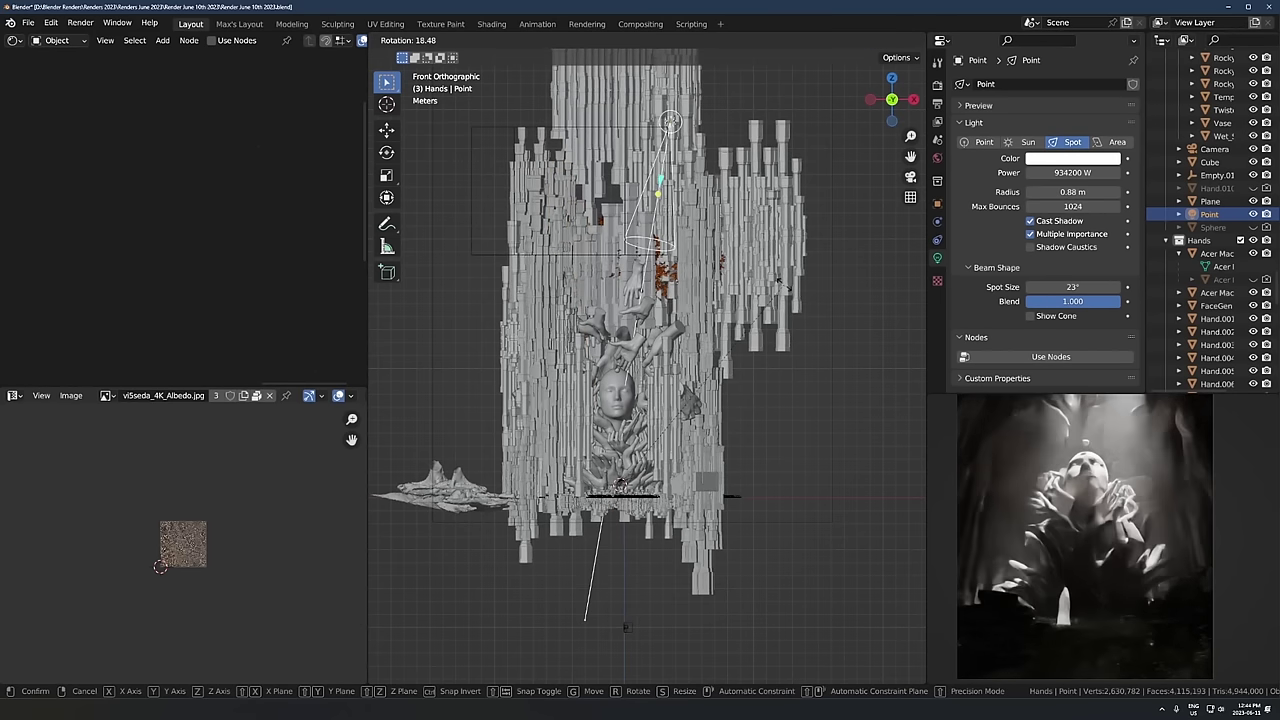
pyautogui.moveTo(777, 227); pyautogui.dragTo(820, 272, button='middle')
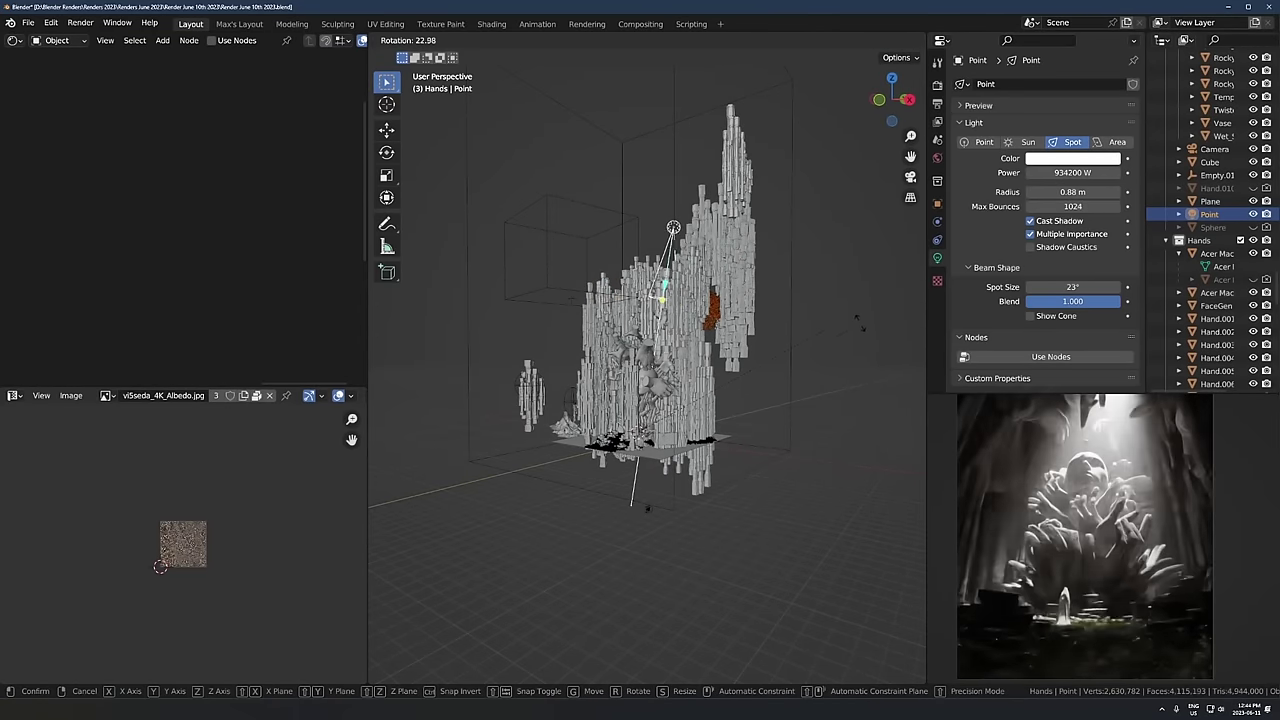
pyautogui.click(783, 256)
pyautogui.press('g')
pyautogui.rightClick(651, 408)
pyautogui.scroll(1, 651, 408)
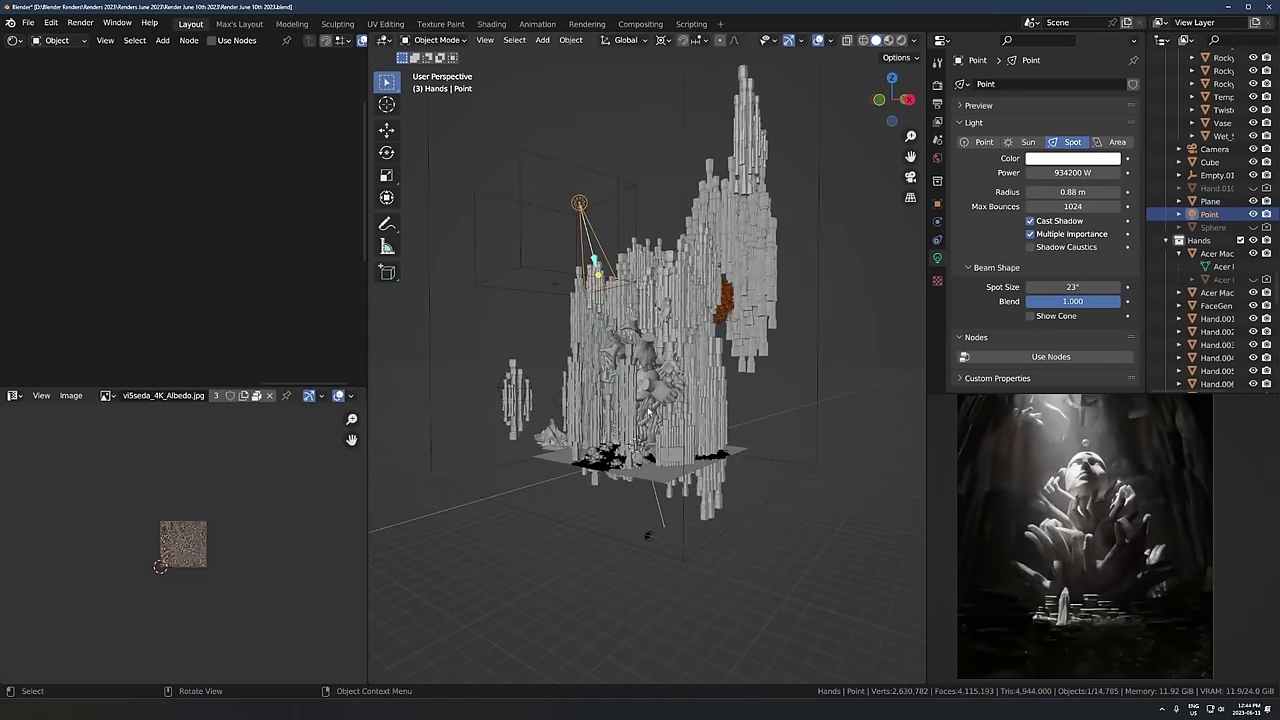
# Step: Set the transform pivot point back to Median Point
pyautogui.moveTo(651, 408); pyautogui.dragTo(681, 392, button='middle')
pyautogui.scroll(2, 681, 392)
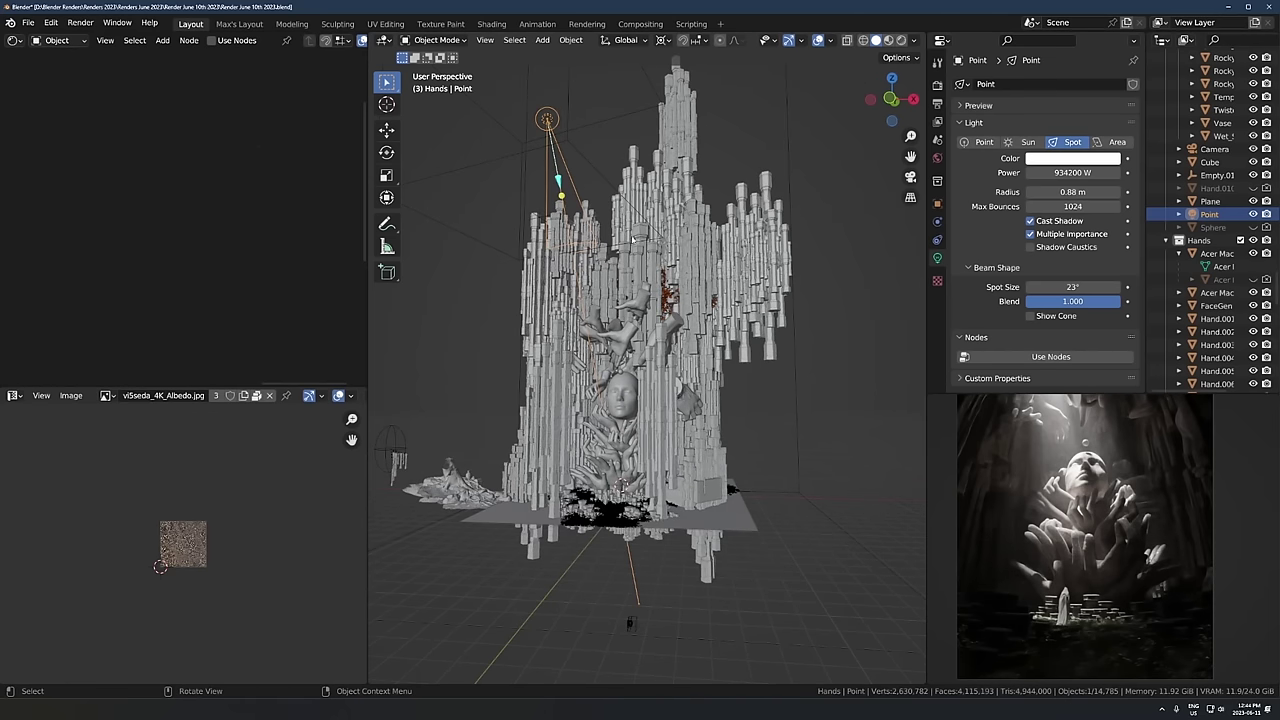
pyautogui.click(668, 40)
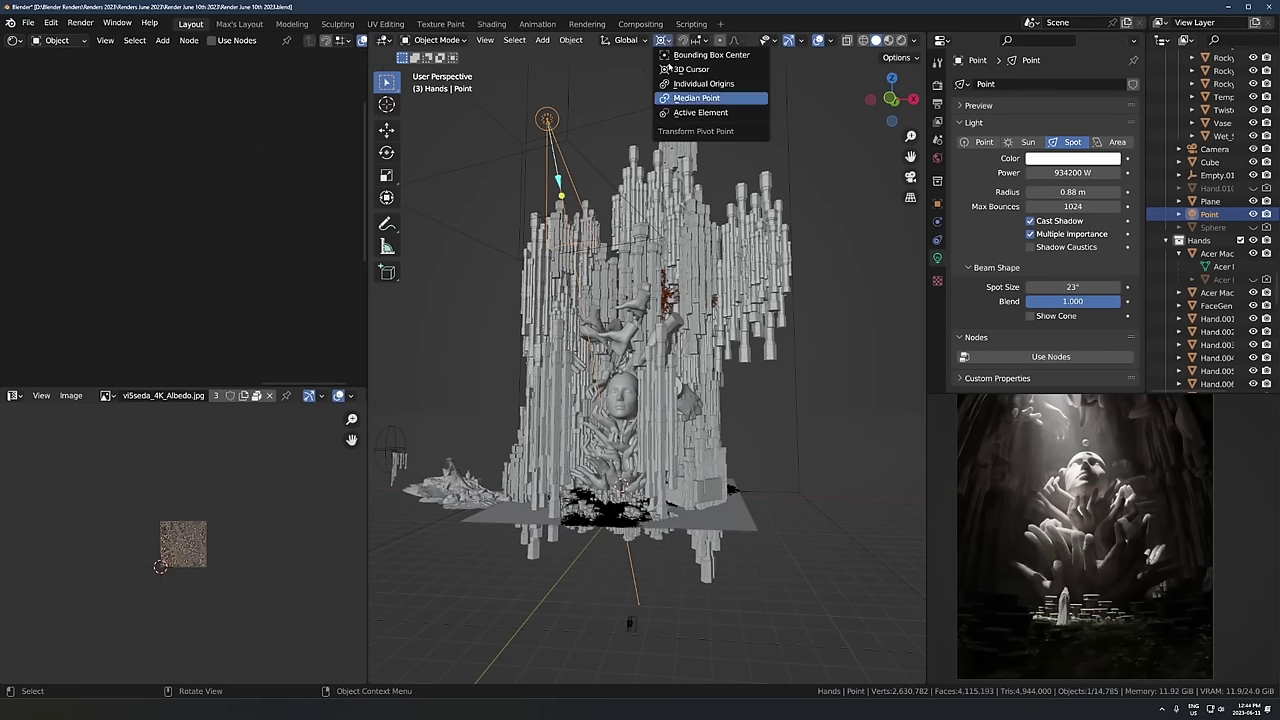
pyautogui.click(700, 97)
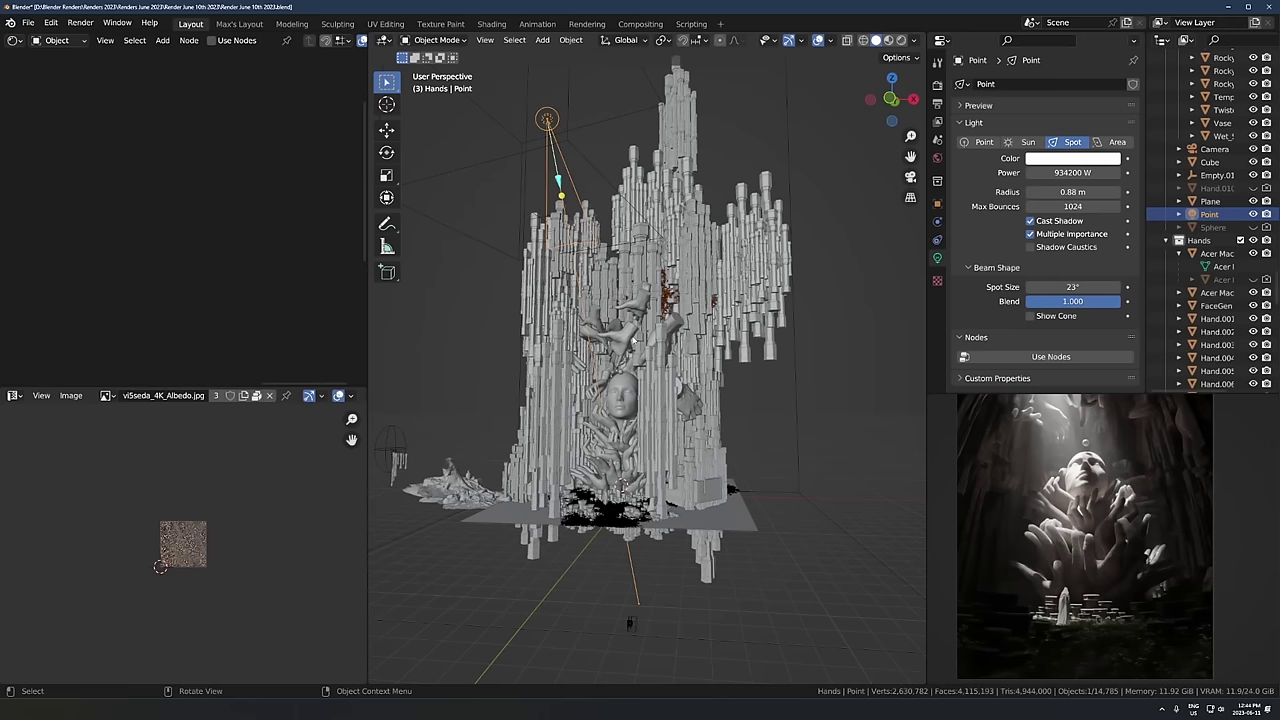
# Step: Select several hands around the face together with a pillar cluster, and try moving them through and out of the spot light's path
pyautogui.moveTo(618, 263); pyautogui.dragTo(562, 200, button='middle')
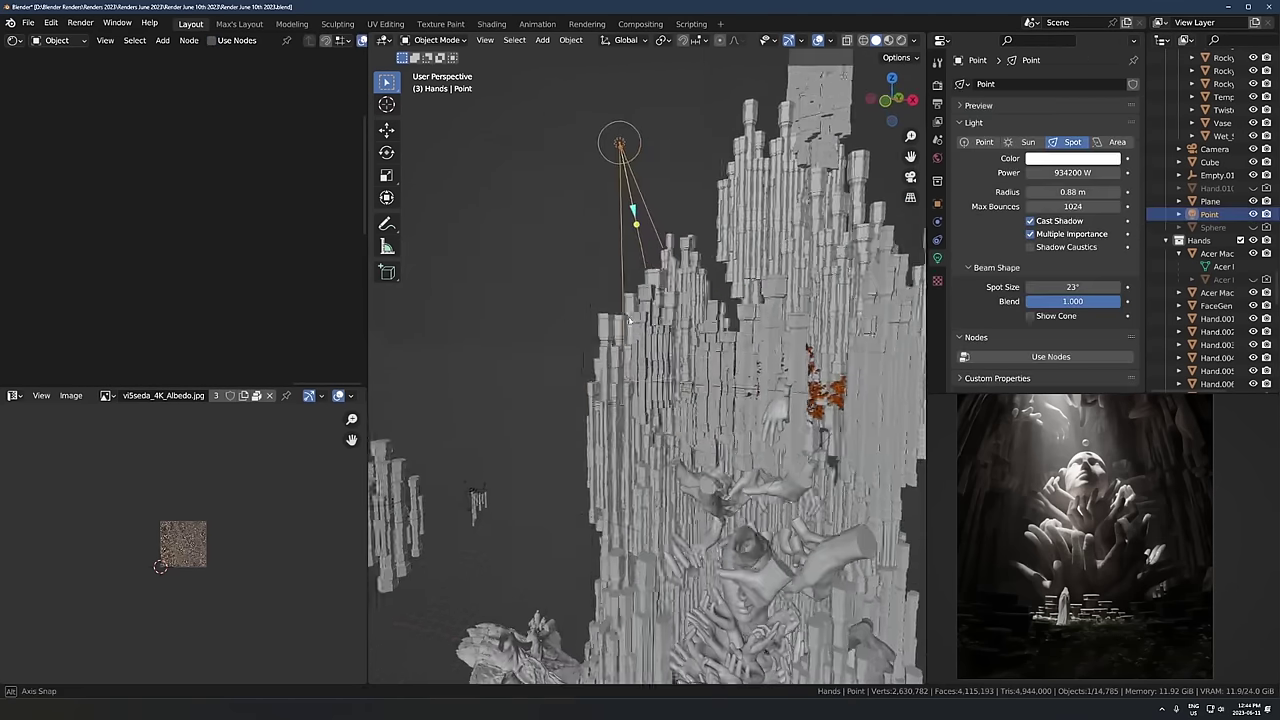
pyautogui.moveTo(633, 320); pyautogui.dragTo(679, 404, button='middle')
pyautogui.click(600, 346)
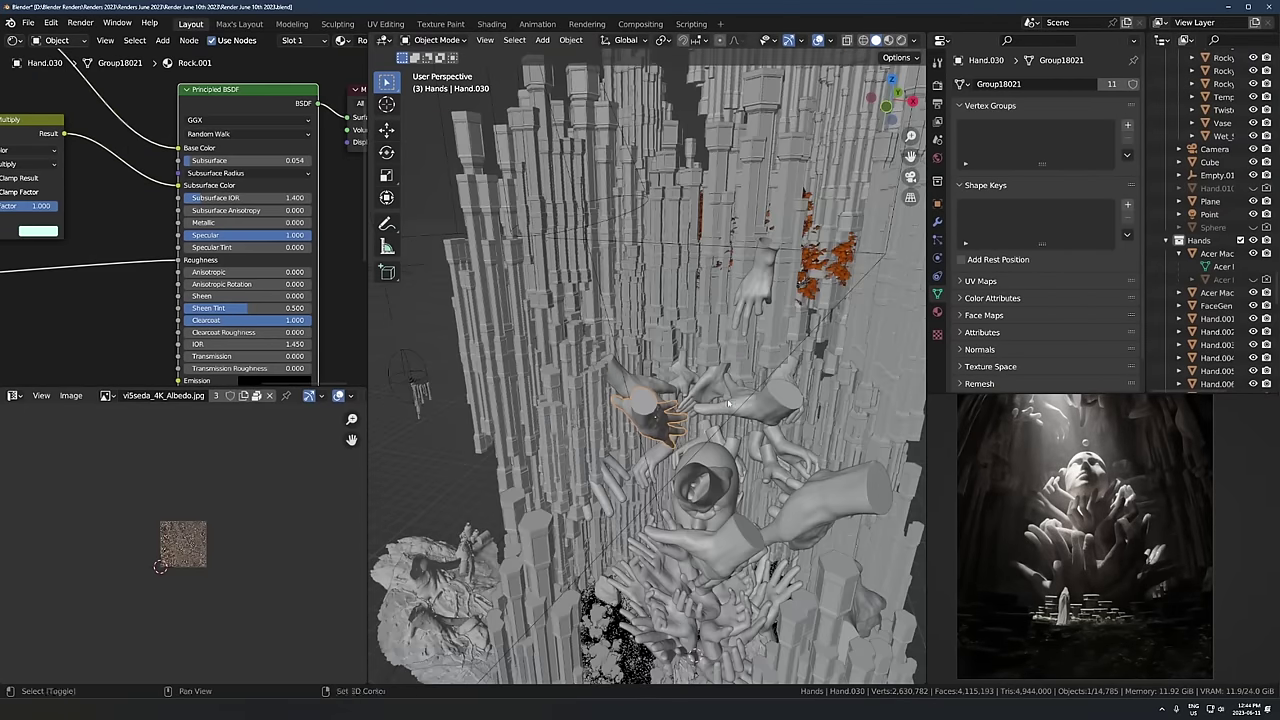
pyautogui.keyDown('shift'); pyautogui.click(738, 413); pyautogui.keyUp('shift')
pyautogui.moveTo(738, 413); pyautogui.dragTo(690, 476, button='middle')
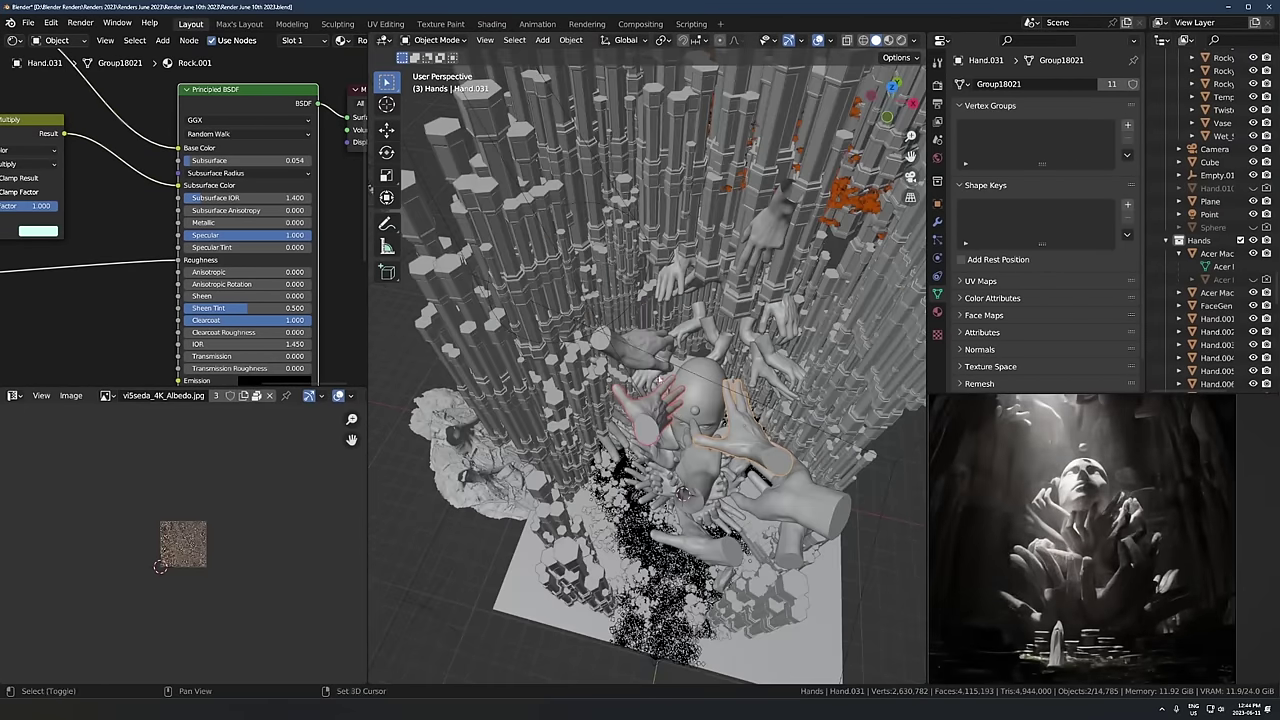
pyautogui.keyDown('shift'); pyautogui.click(672, 280); pyautogui.keyUp('shift')
pyautogui.moveTo(672, 280); pyautogui.dragTo(642, 206, button='middle')
pyautogui.keyDown('shift'); pyautogui.click(636, 384); pyautogui.keyUp('shift')
pyautogui.moveTo(636, 384); pyautogui.dragTo(750, 470, button='middle')
pyautogui.keyDown('shift'); pyautogui.click(698, 497); pyautogui.keyUp('shift')
pyautogui.keyDown('shift'); pyautogui.click(637, 470); pyautogui.keyUp('shift')
pyautogui.press('g')
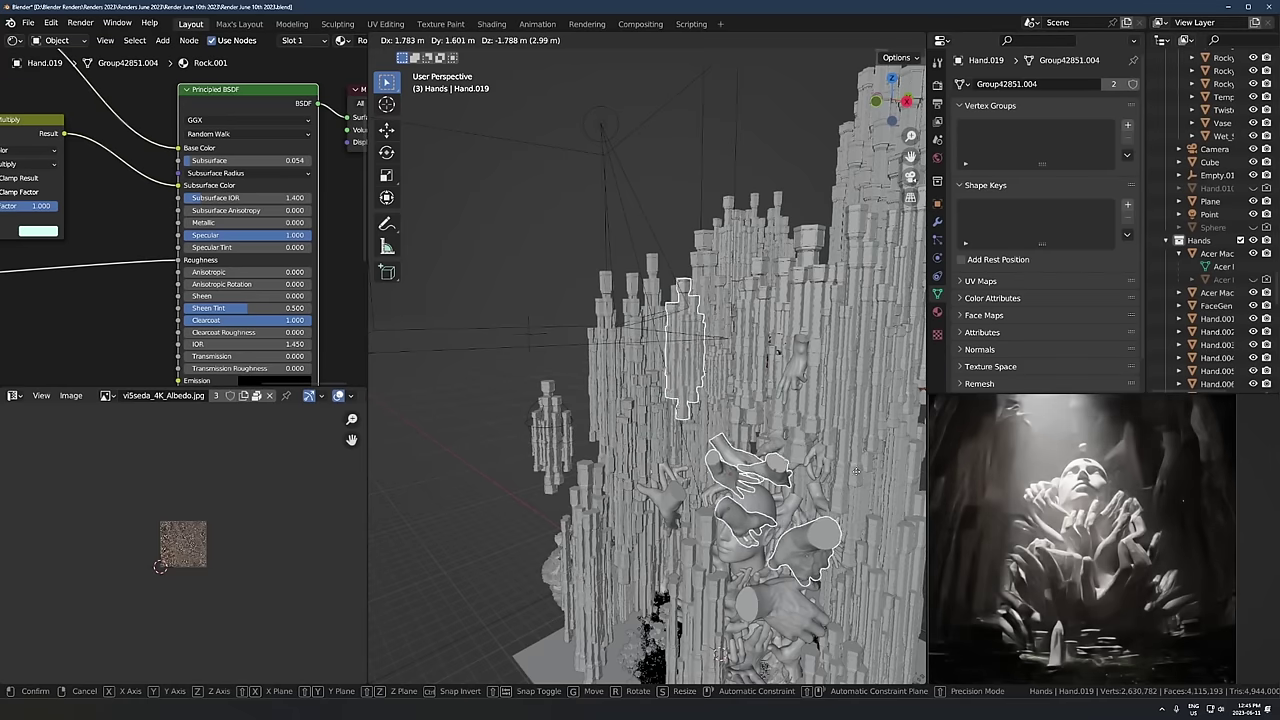
pyautogui.click(813, 422)
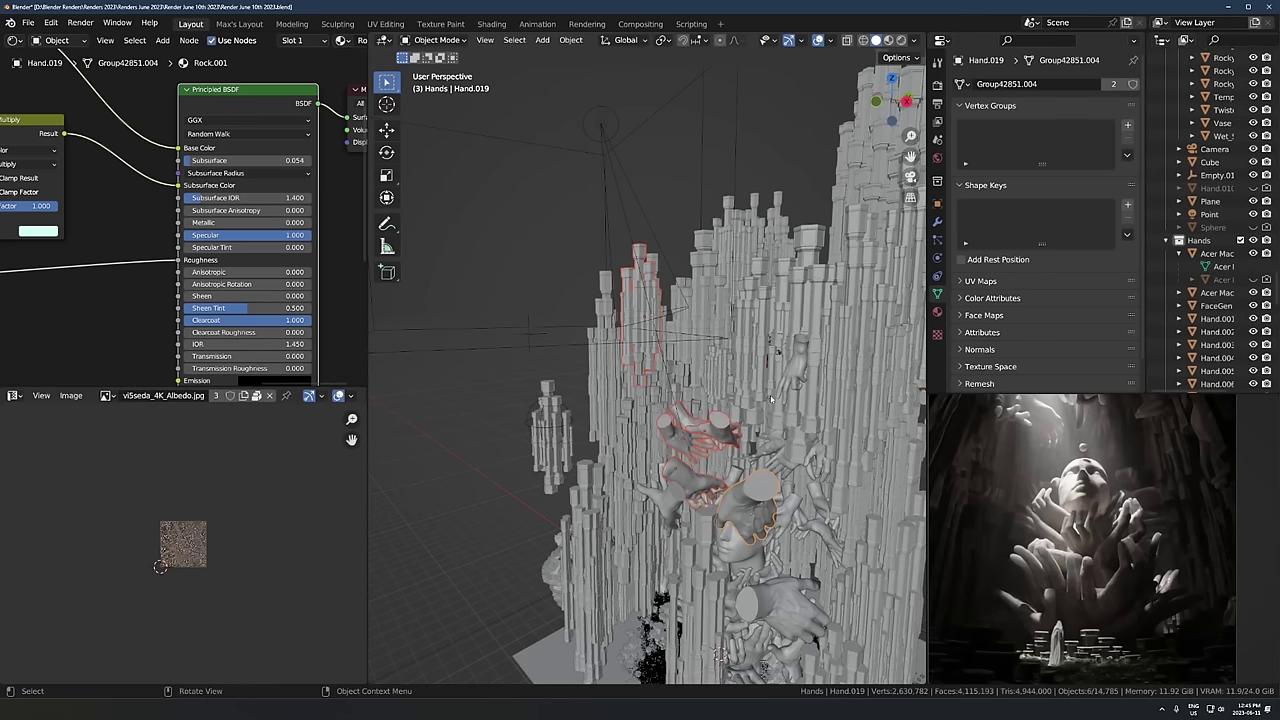
pyautogui.press('g')
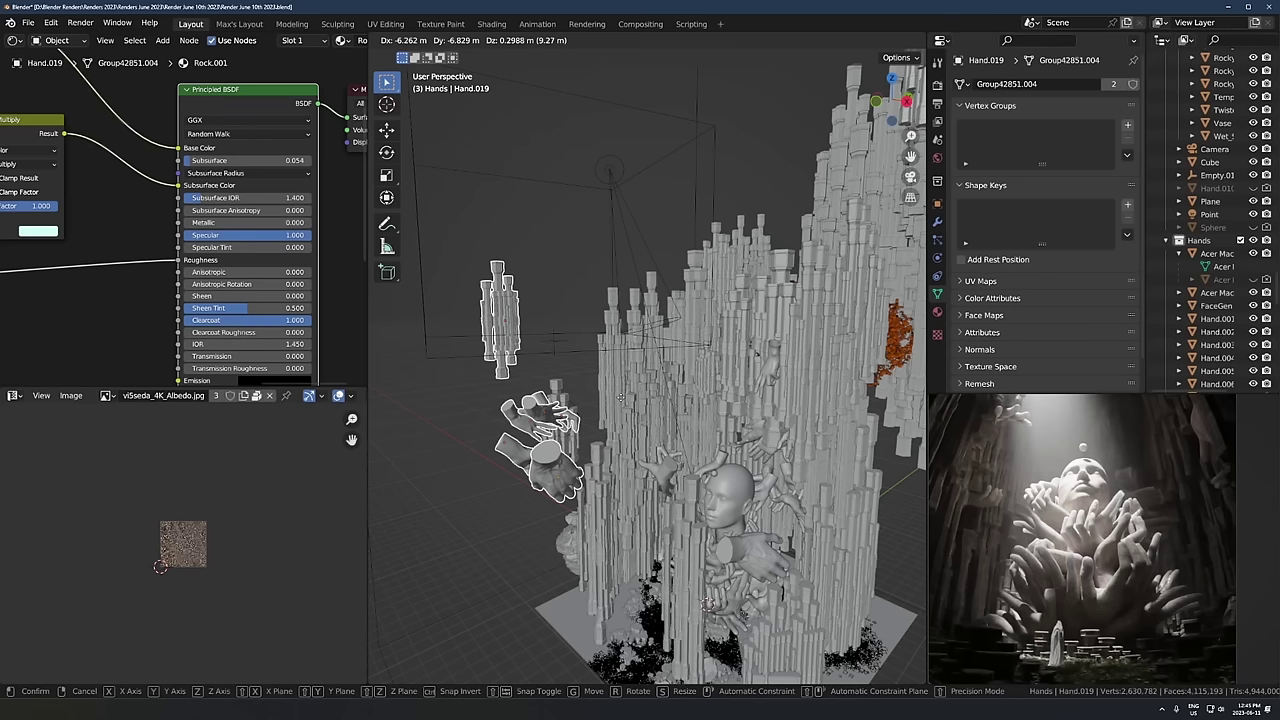
pyautogui.rightClick(620, 397)
# Step: Lower the radius of the spot light above the pillars
pyautogui.scroll(3, 704, 444)
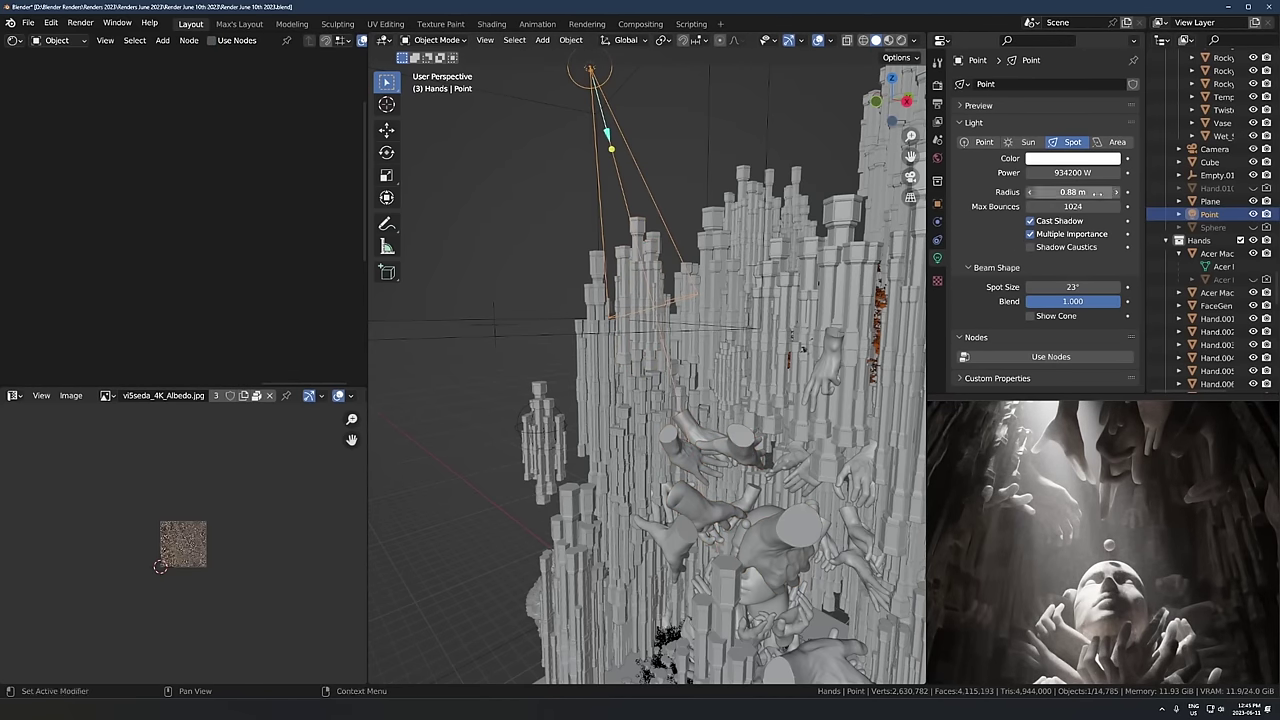
pyautogui.moveTo(1073, 192); pyautogui.dragTo(1036, 191)
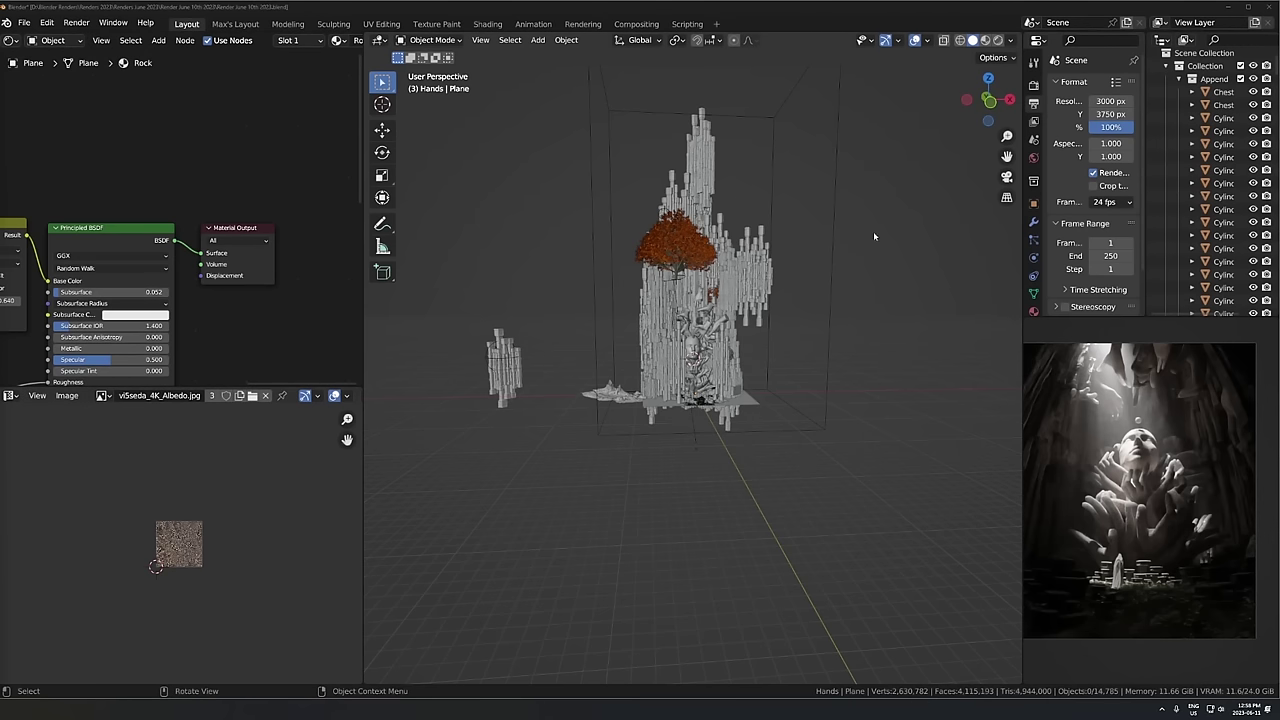
# Step: Select the volume cube around the scene, hide it in the viewport, widen the render preview, and show the cube again
pyautogui.click(808, 229)
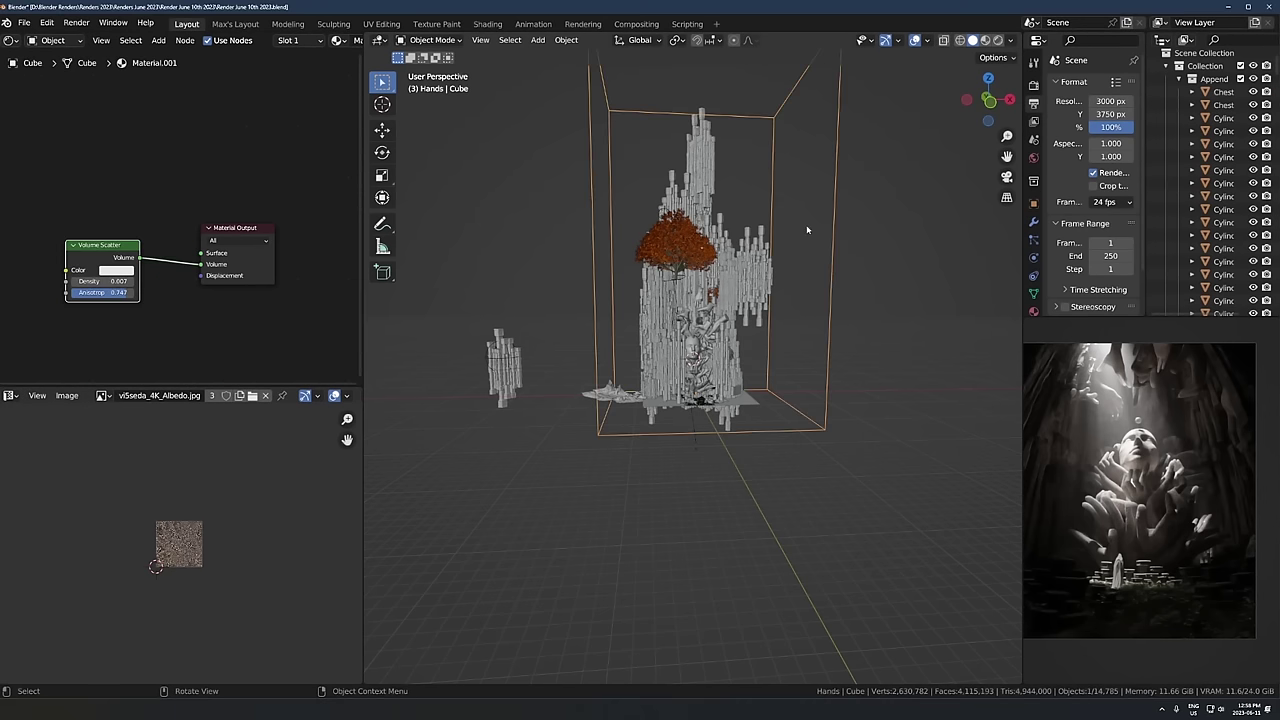
pyautogui.press('KP_Decimal')
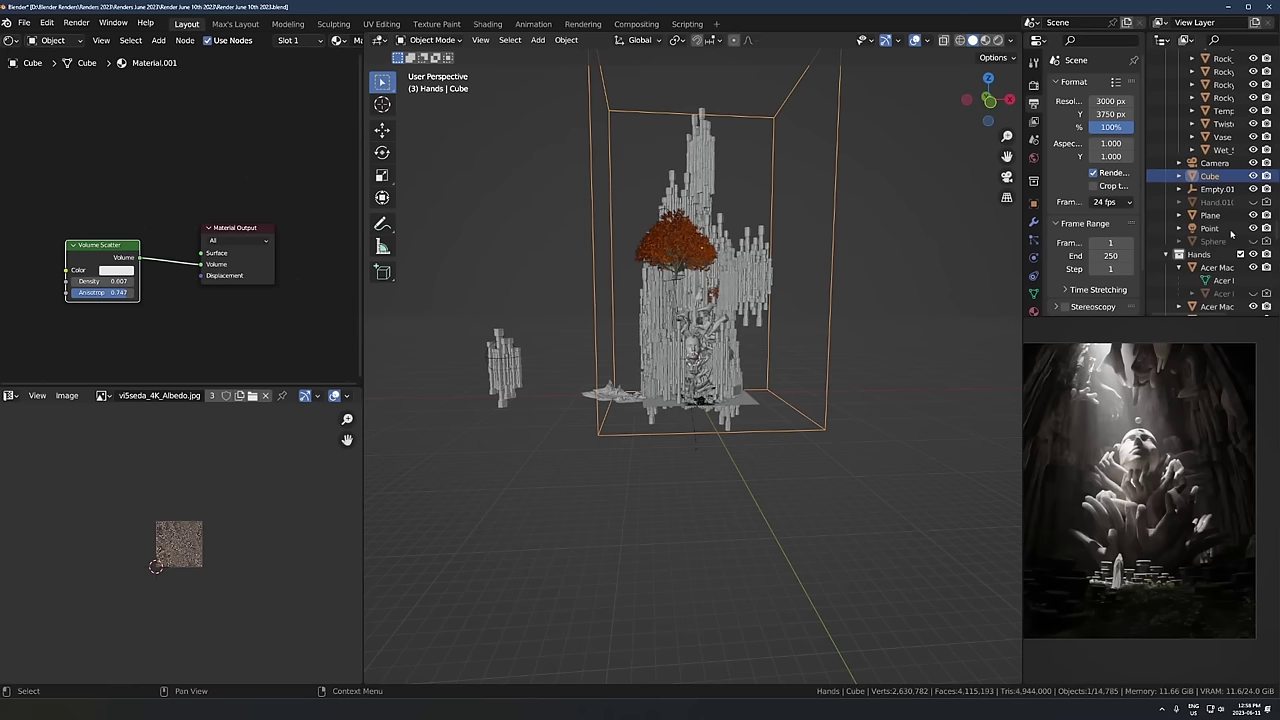
pyautogui.click(1253, 176)
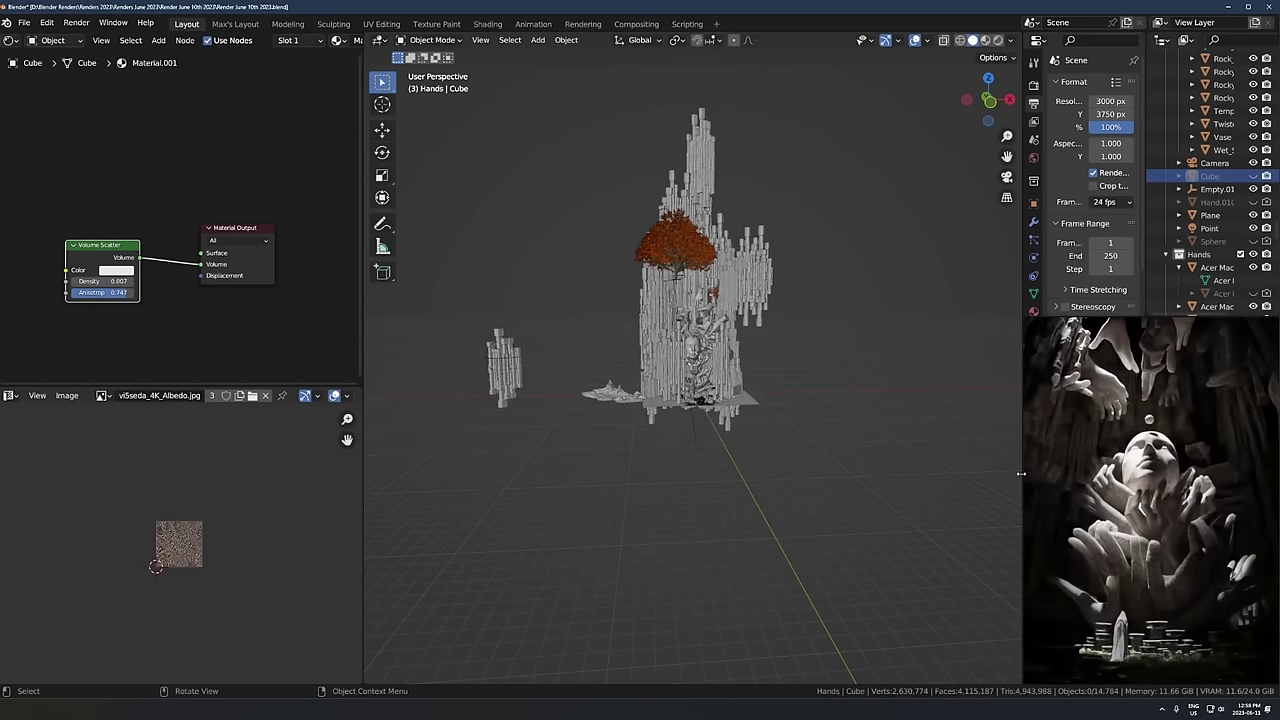
pyautogui.moveTo(1021, 473); pyautogui.dragTo(856, 473)
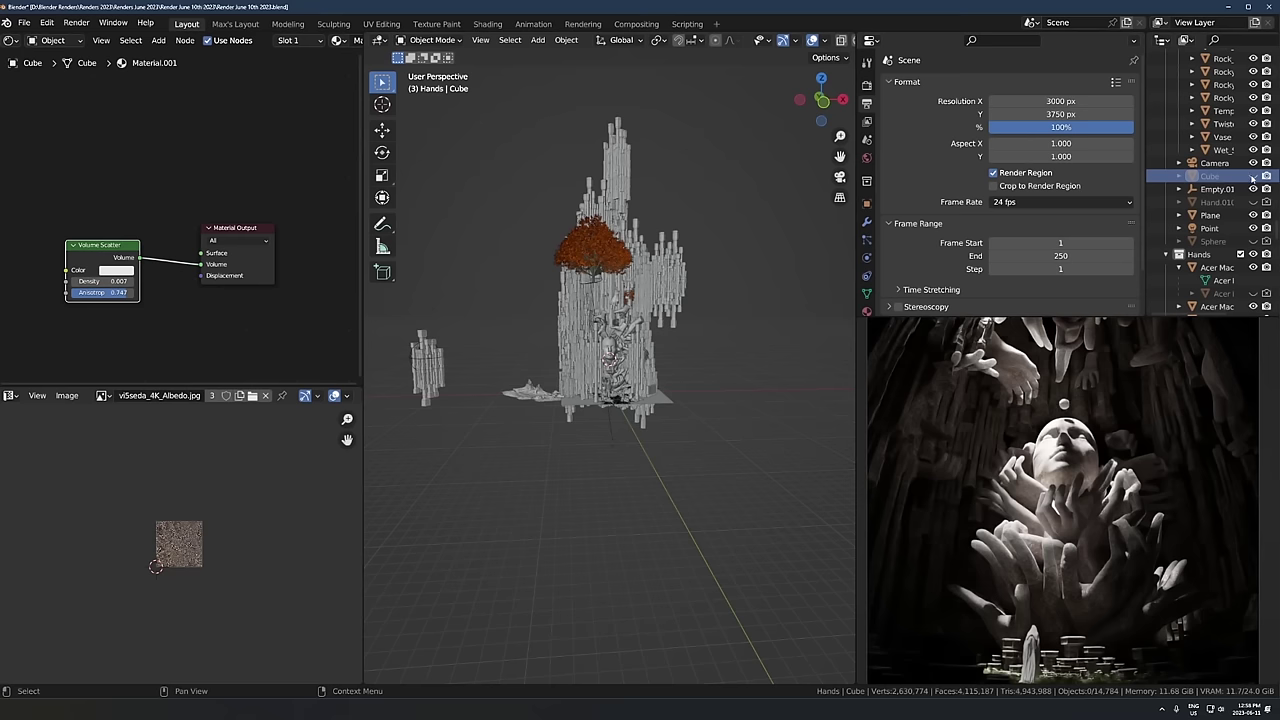
pyautogui.click(1253, 176)
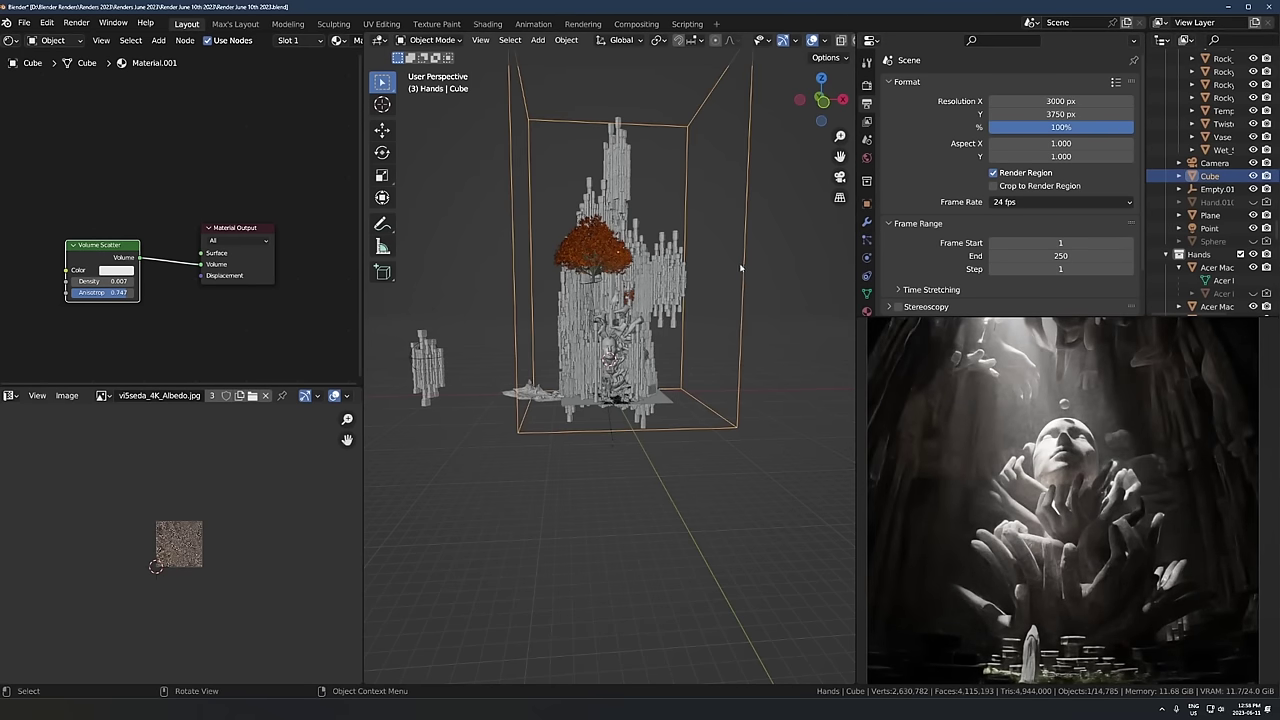
# Step: Try the Textured viewport display on the volume cube, and set it back to Bounds
pyautogui.scroll(-3, 733, 273)
pyautogui.moveTo(714, 286); pyautogui.dragTo(683, 305, button='middle')
pyautogui.press('v')
pyautogui.click(683, 305)
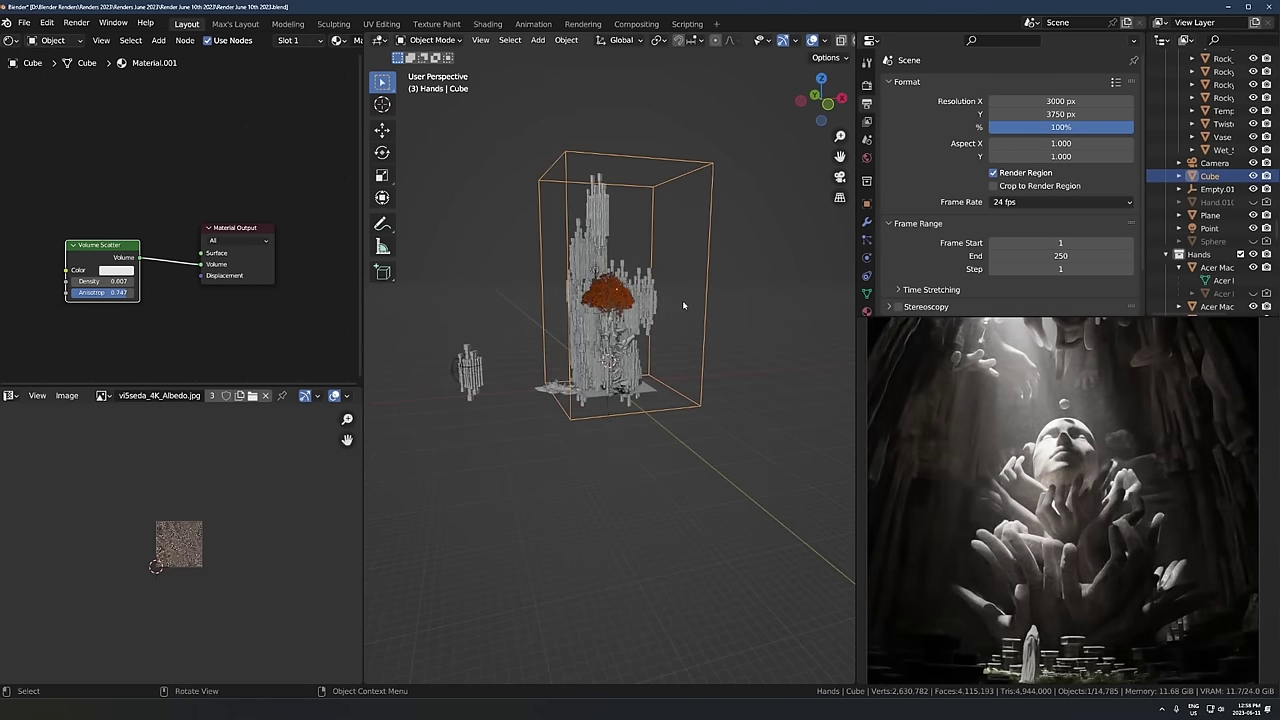
pyautogui.click(866, 203)
pyautogui.scroll(-3, 925, 207)
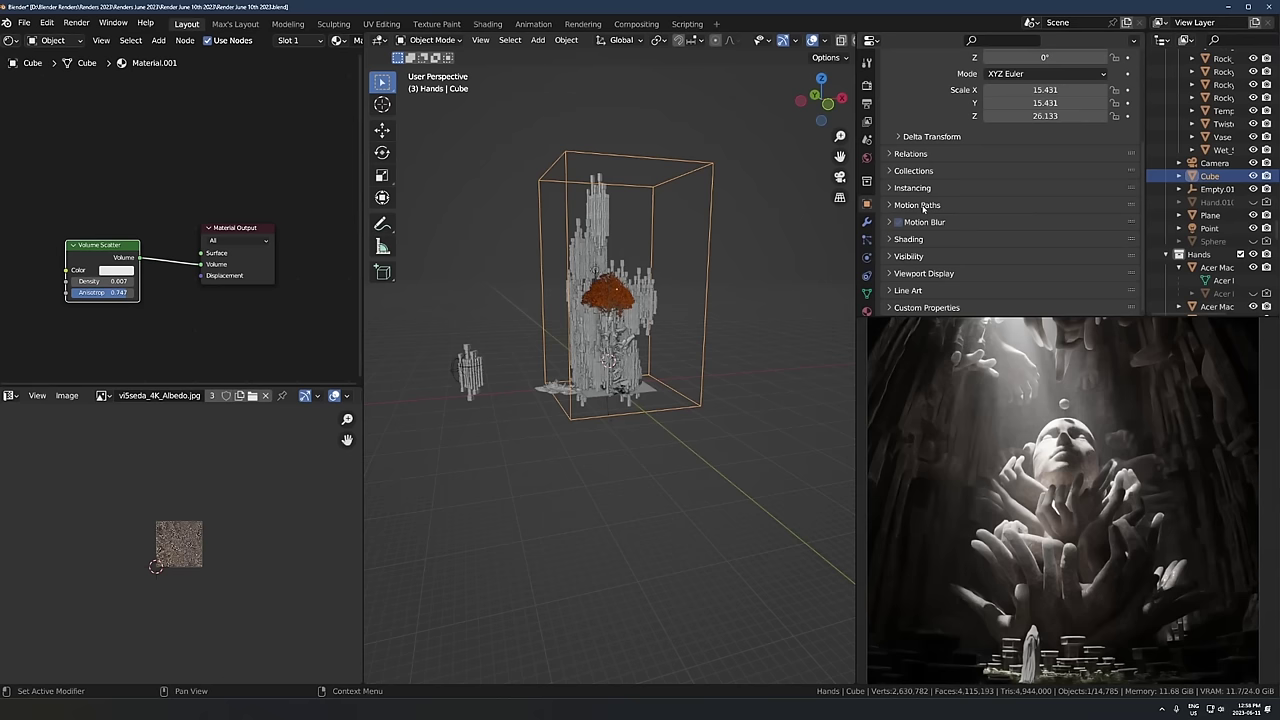
pyautogui.click(908, 273)
pyautogui.scroll(-4, 925, 230)
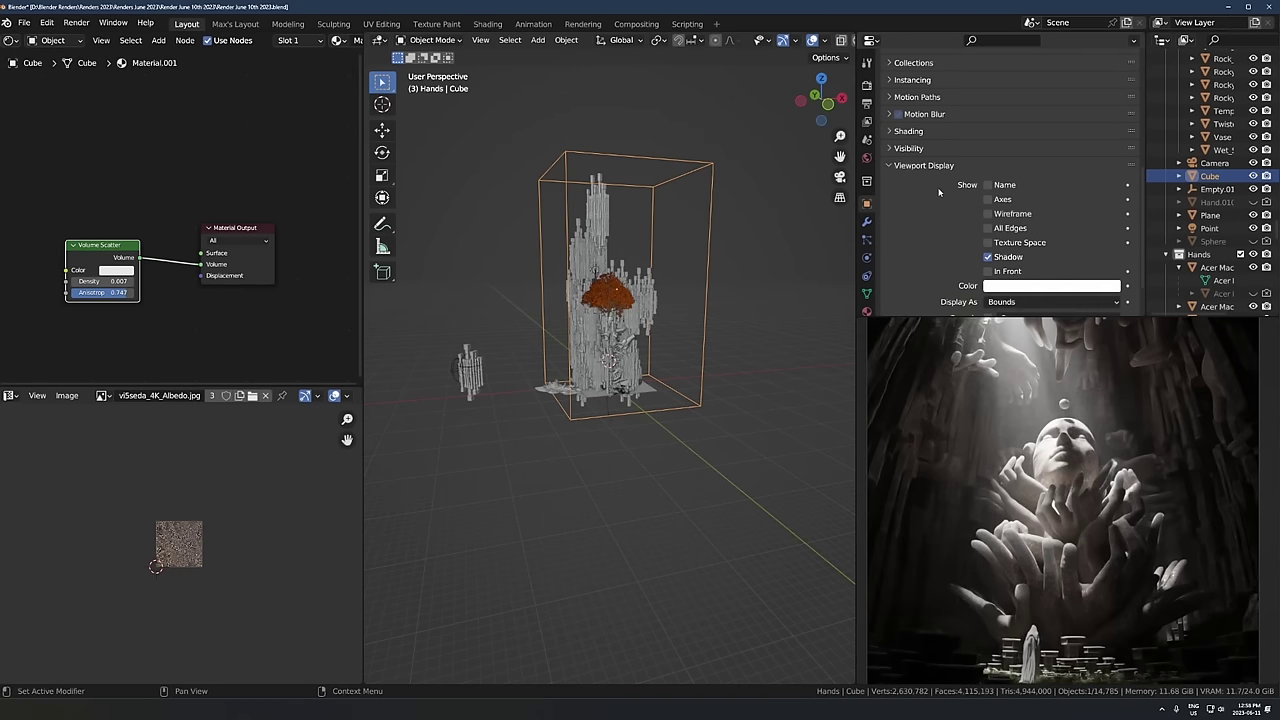
pyautogui.click(1012, 253)
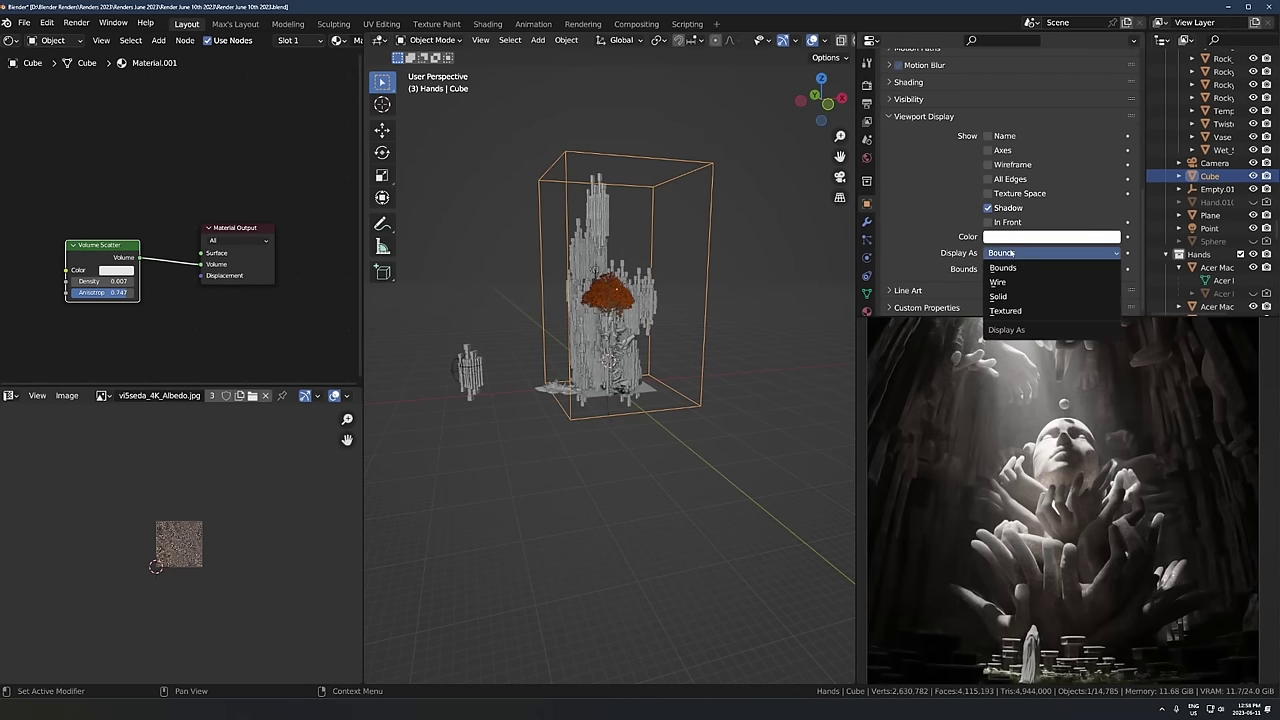
pyautogui.click(1005, 311)
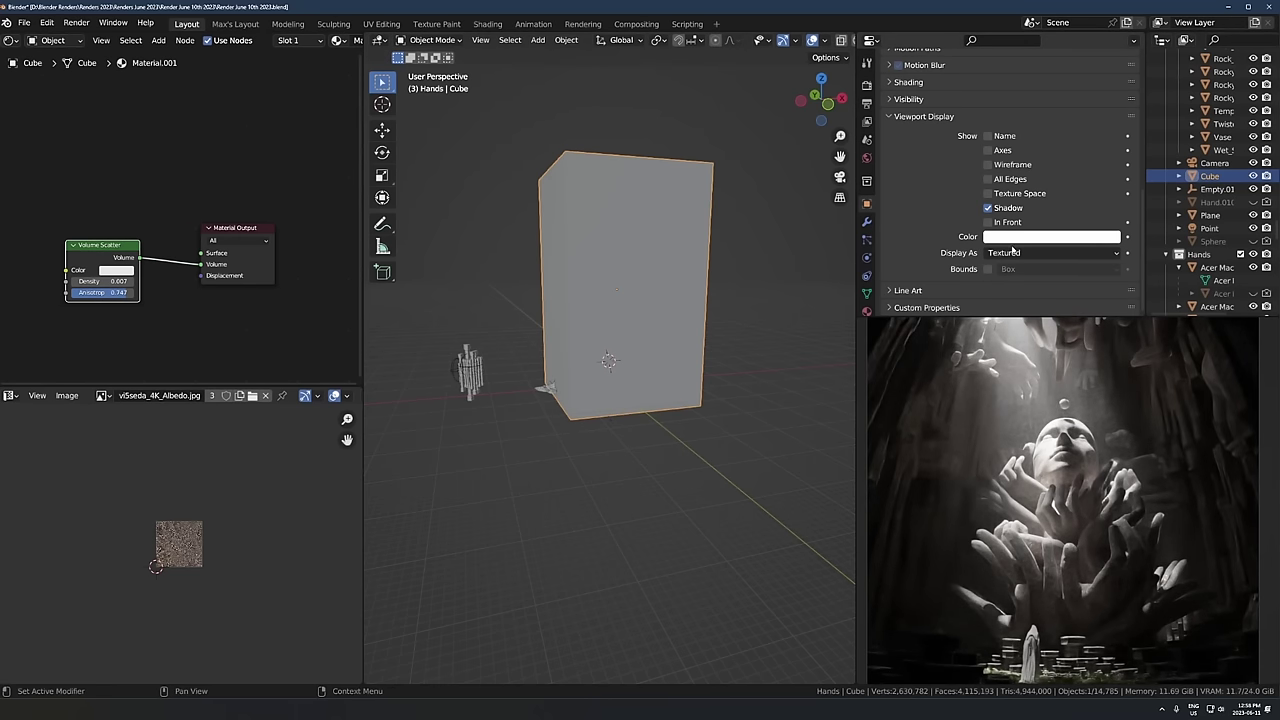
pyautogui.click(1012, 253)
pyautogui.click(1014, 270)
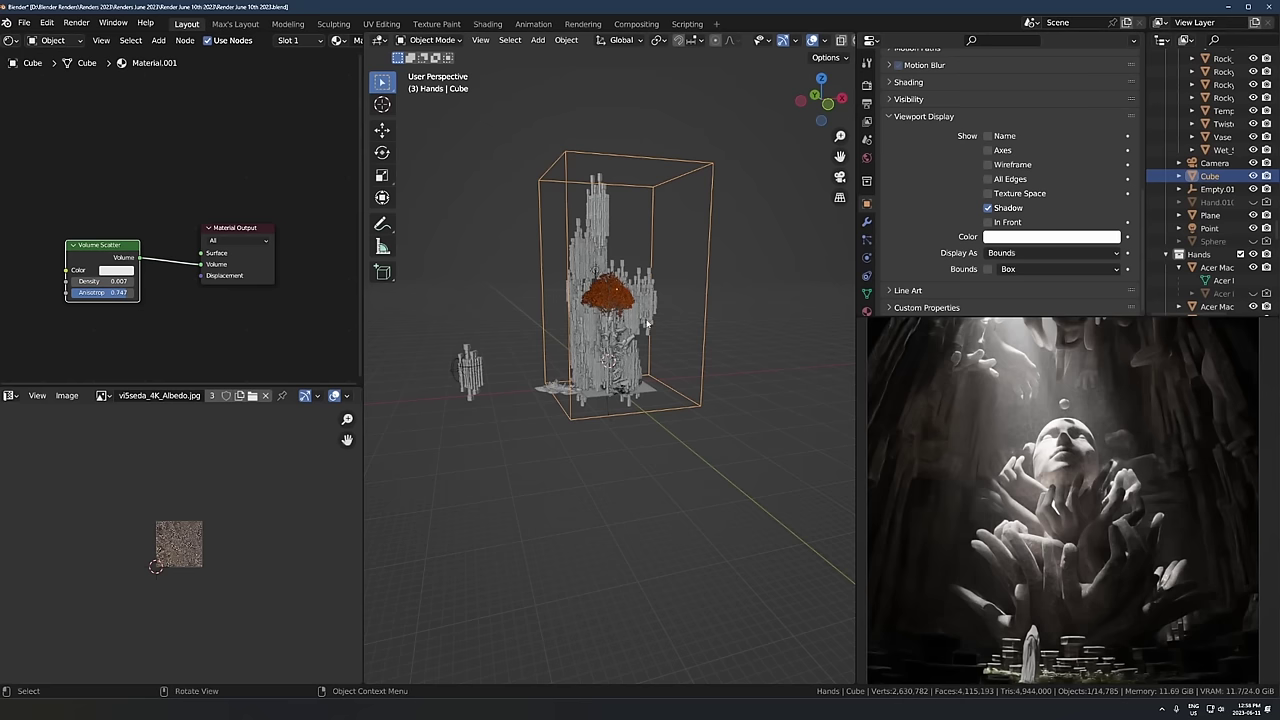
# Step: Widen the Volume Scatter node in the cube's material so its parameter names are fully readable
pyautogui.scroll(2, 86, 200)
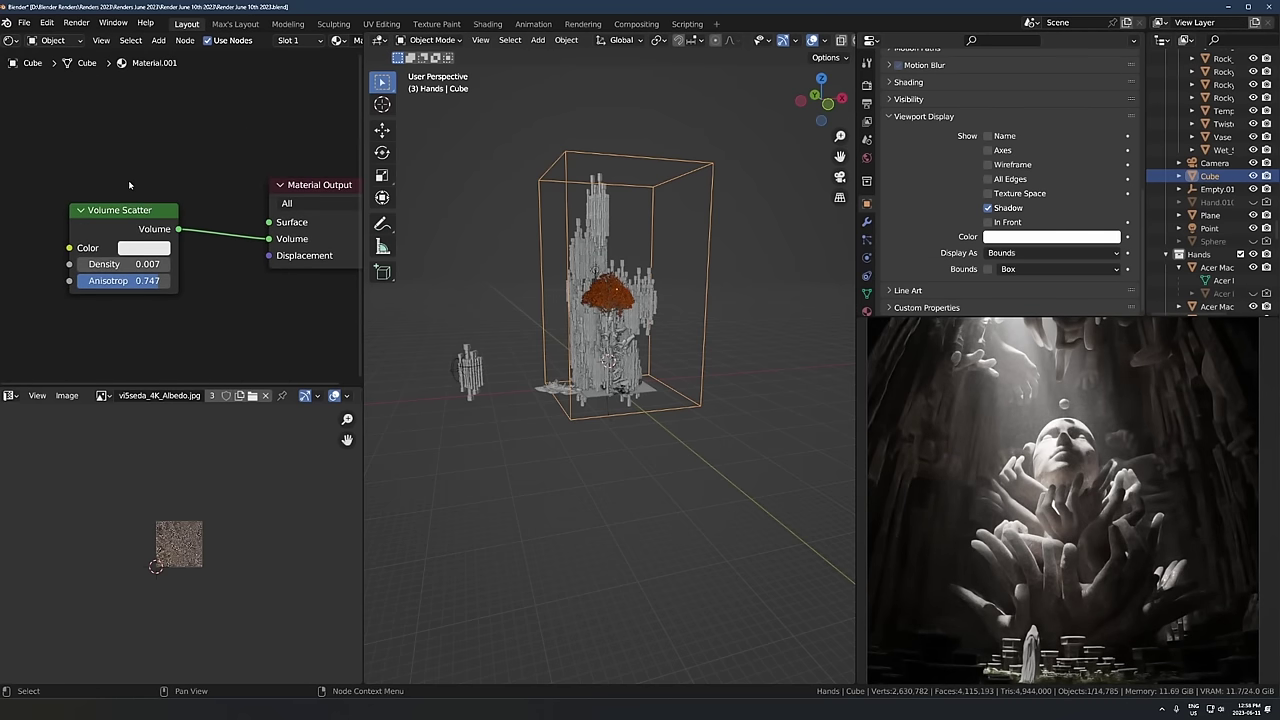
pyautogui.moveTo(72, 232); pyautogui.dragTo(44, 240)
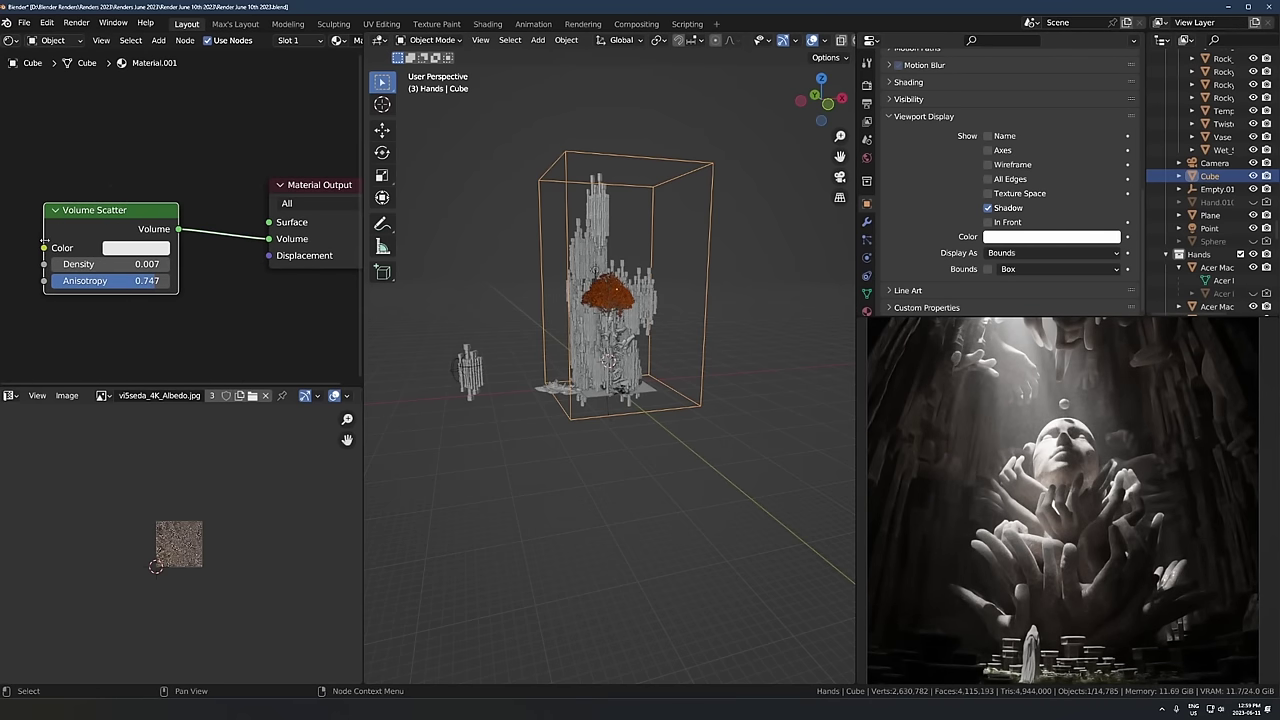
pyautogui.scroll(-4, 136, 160)
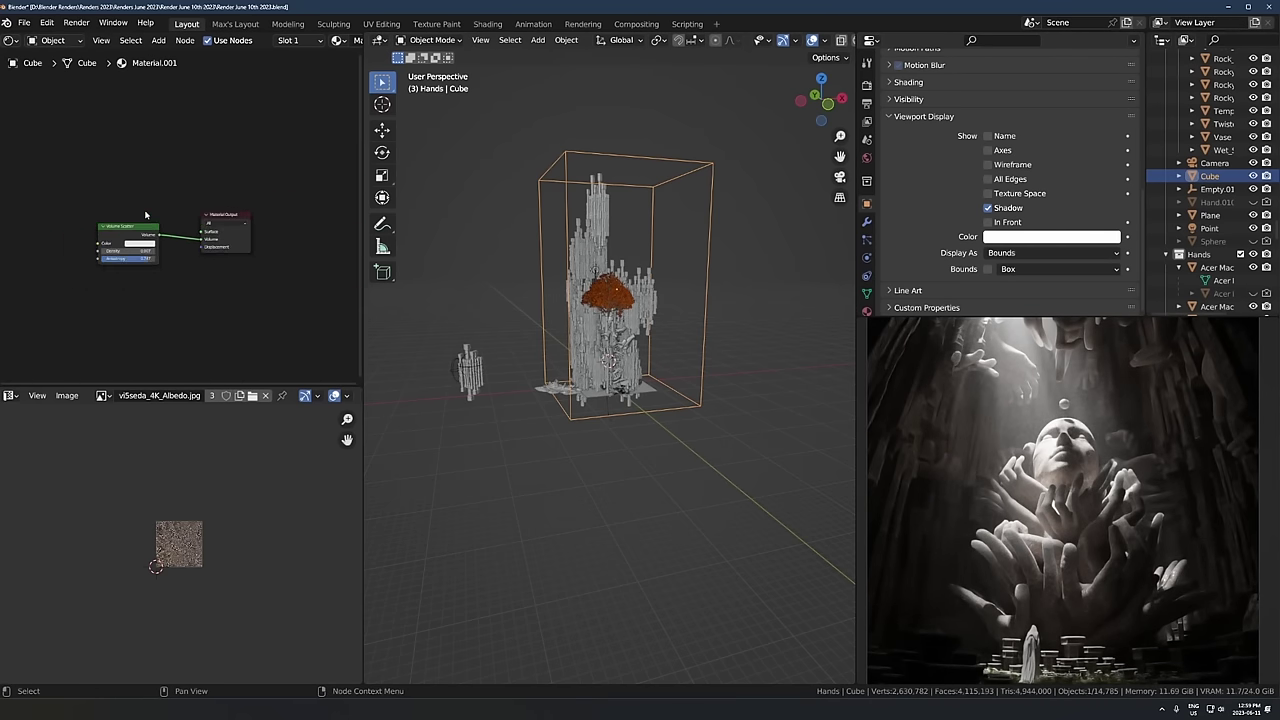
pyautogui.scroll(4, 146, 201)
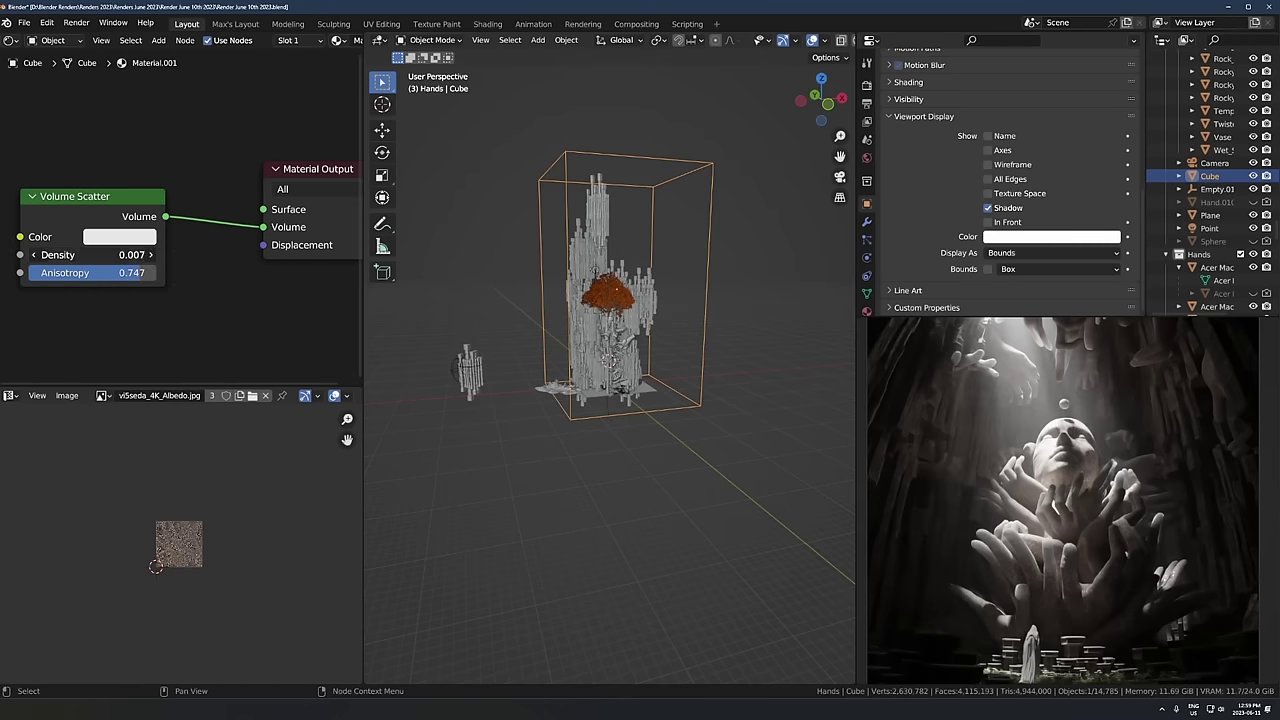
# Step: Open the Volume Scatter node's density value for editing
pyautogui.doubleClick(95, 255)
pyautogui.click(124, 295)
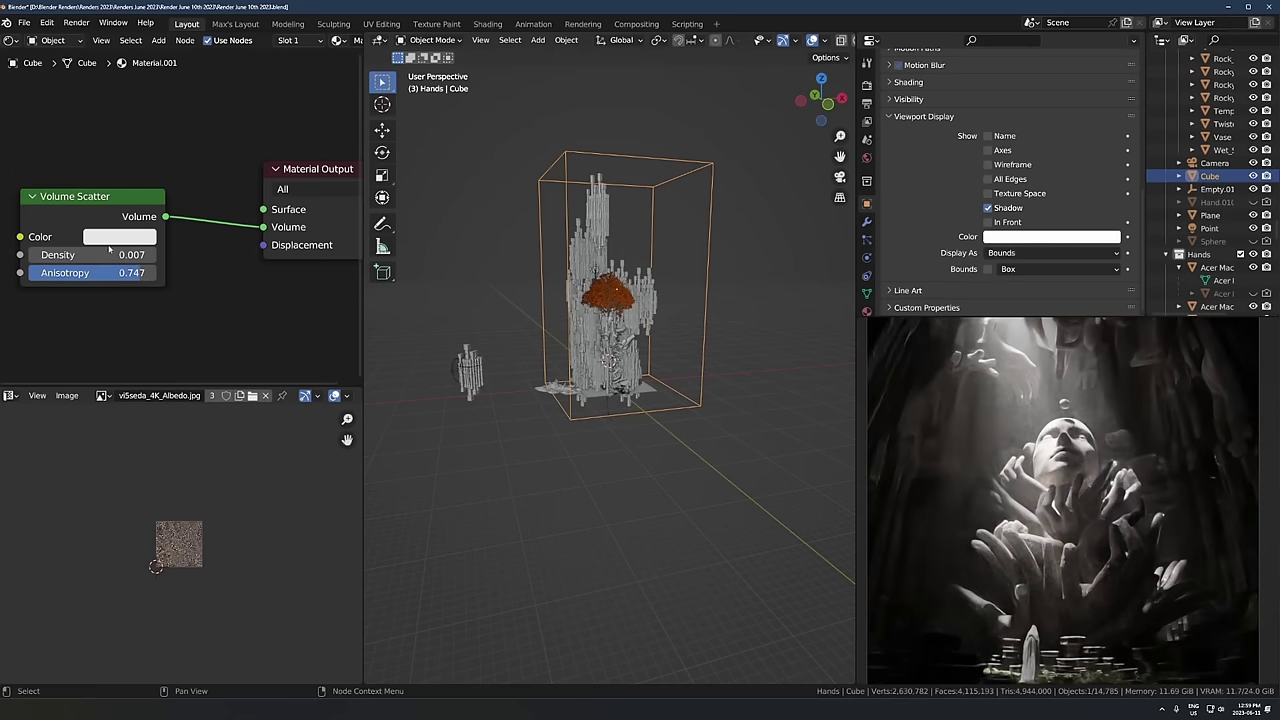
pyautogui.doubleClick(109, 251)
pyautogui.click(134, 301)
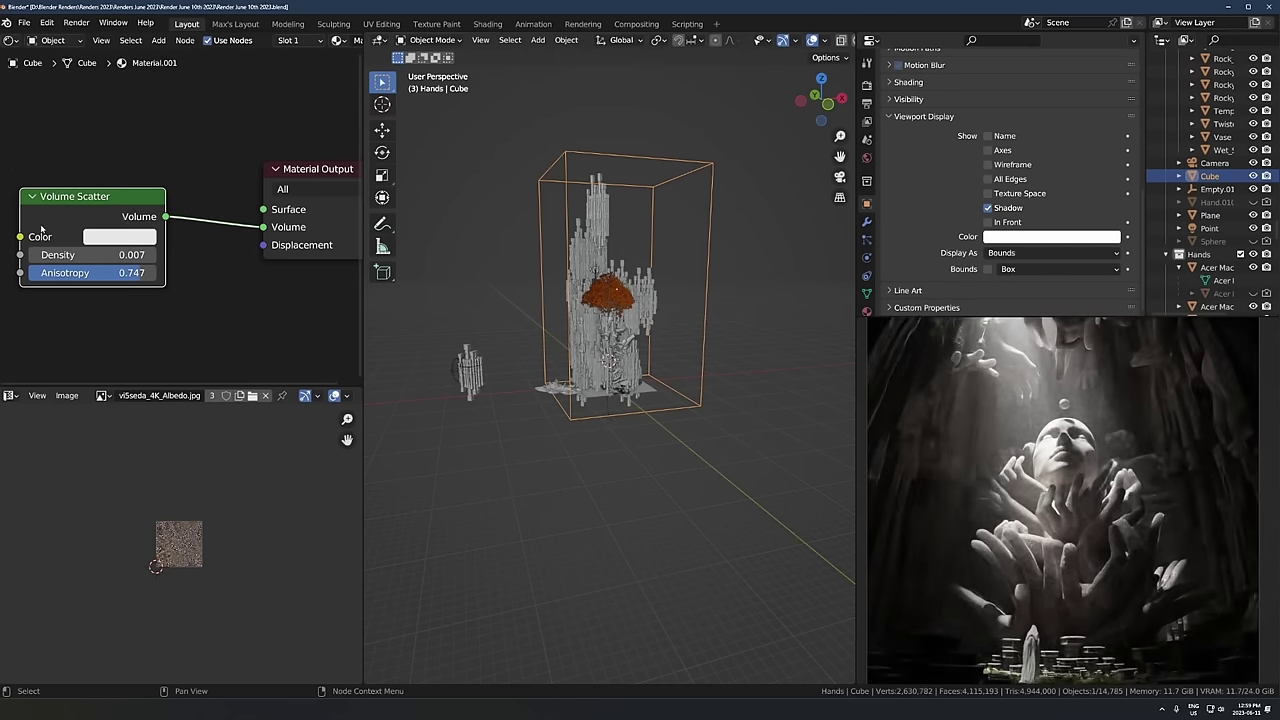
# Step: Set the maximum volume light bounces in the render settings to 0
pyautogui.click(866, 86)
pyautogui.scroll(1, 1047, 183)
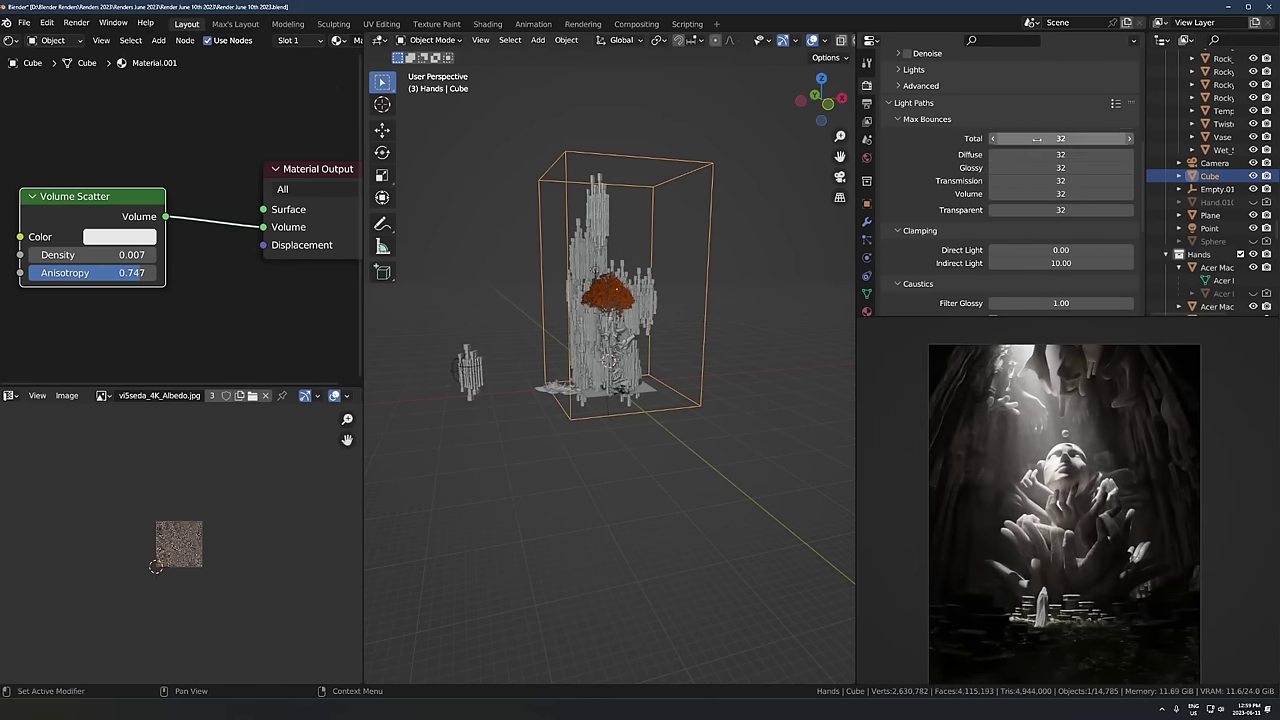
pyautogui.click(1051, 194)
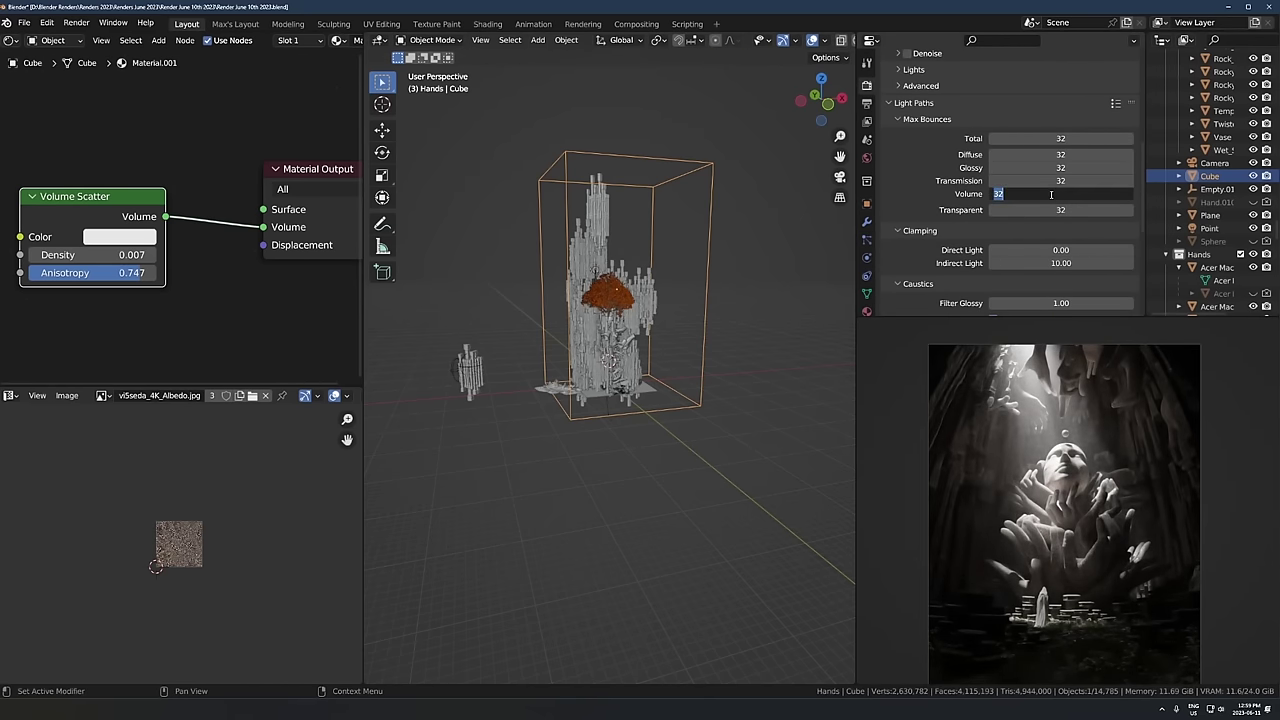
pyautogui.write('0')
pyautogui.press('Return')
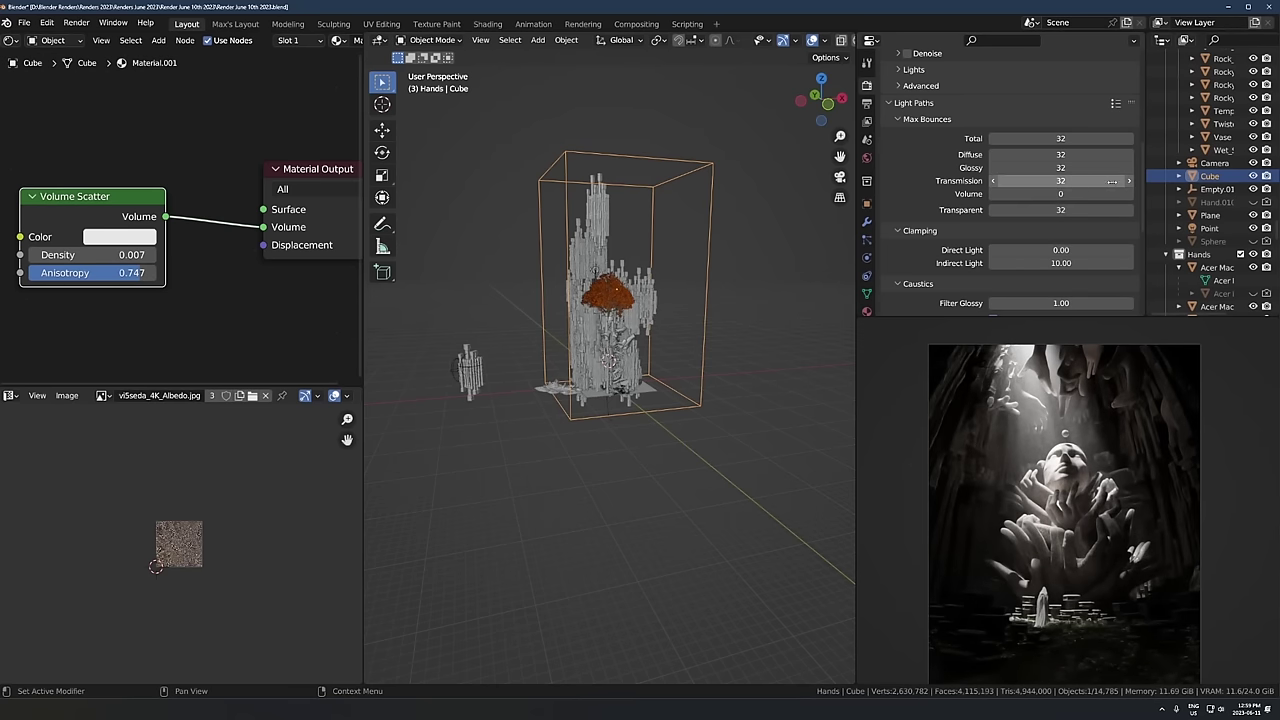
# Step: Compare volume light bounces from 0 to 2 in the render settings, and leave the maximum at 2
pyautogui.click(1128, 195)
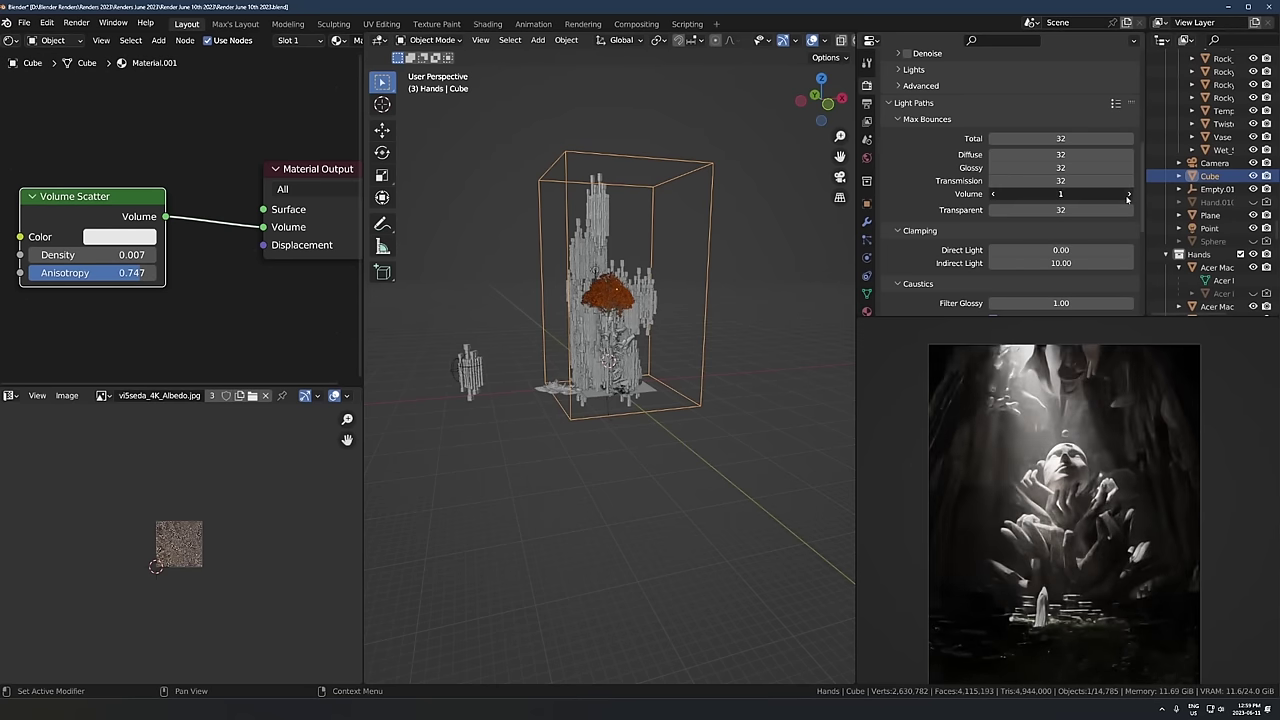
pyautogui.click(1128, 195)
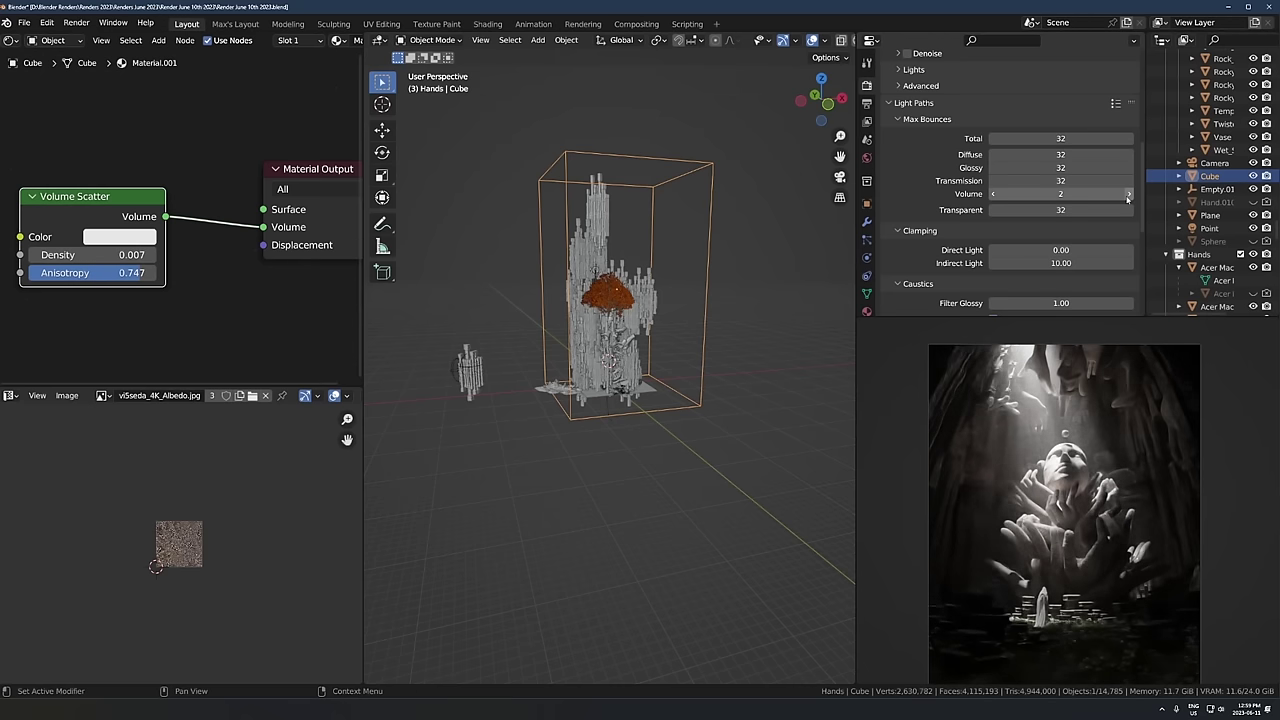
pyautogui.click(993, 195)
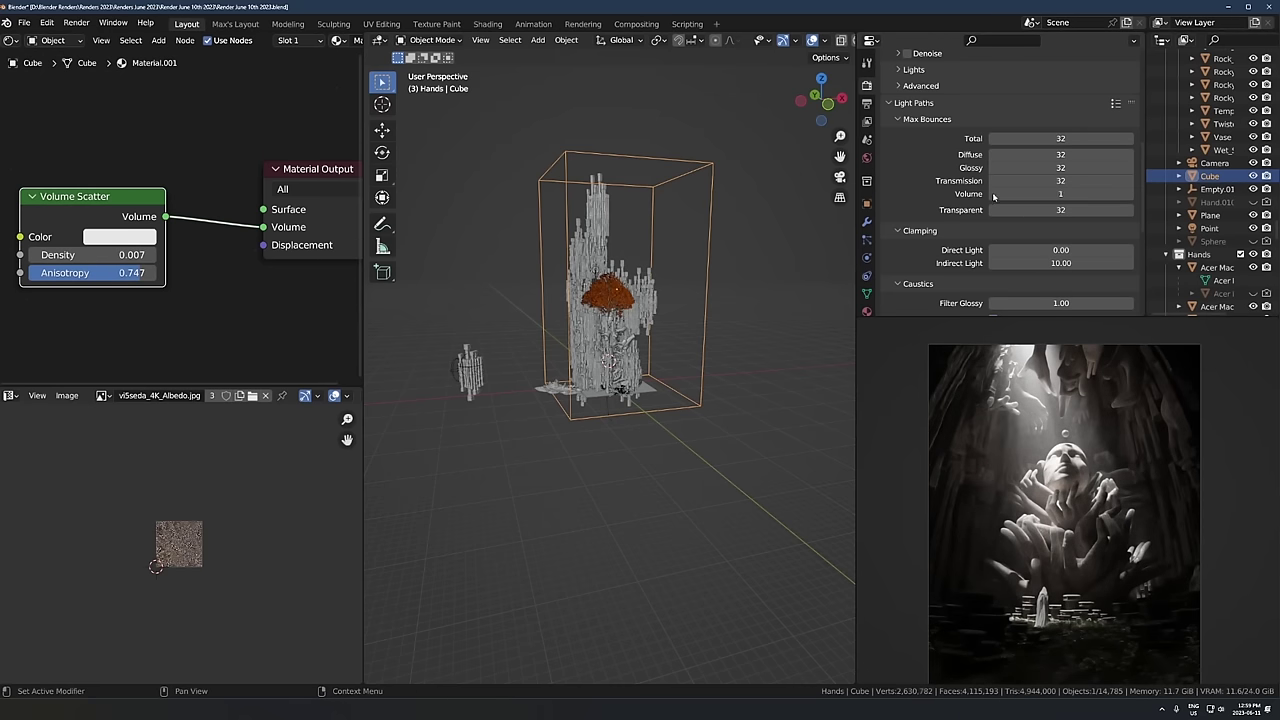
pyautogui.click(993, 195)
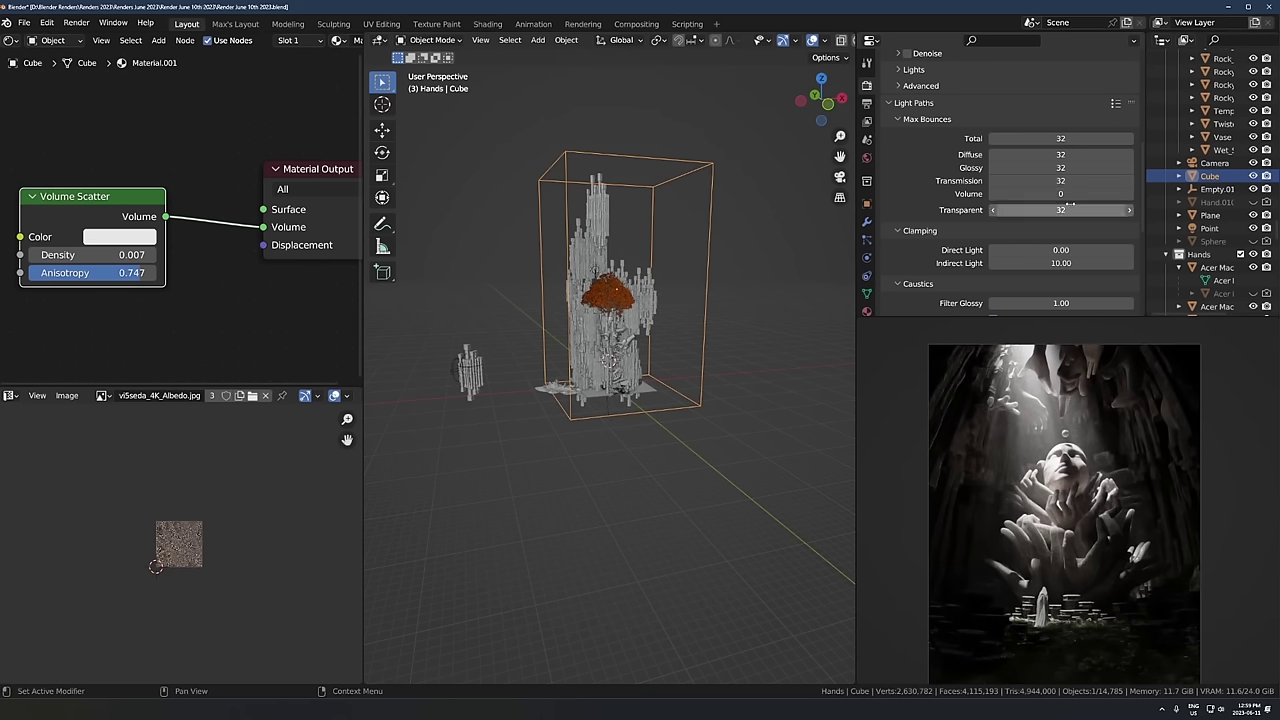
pyautogui.click(1129, 196)
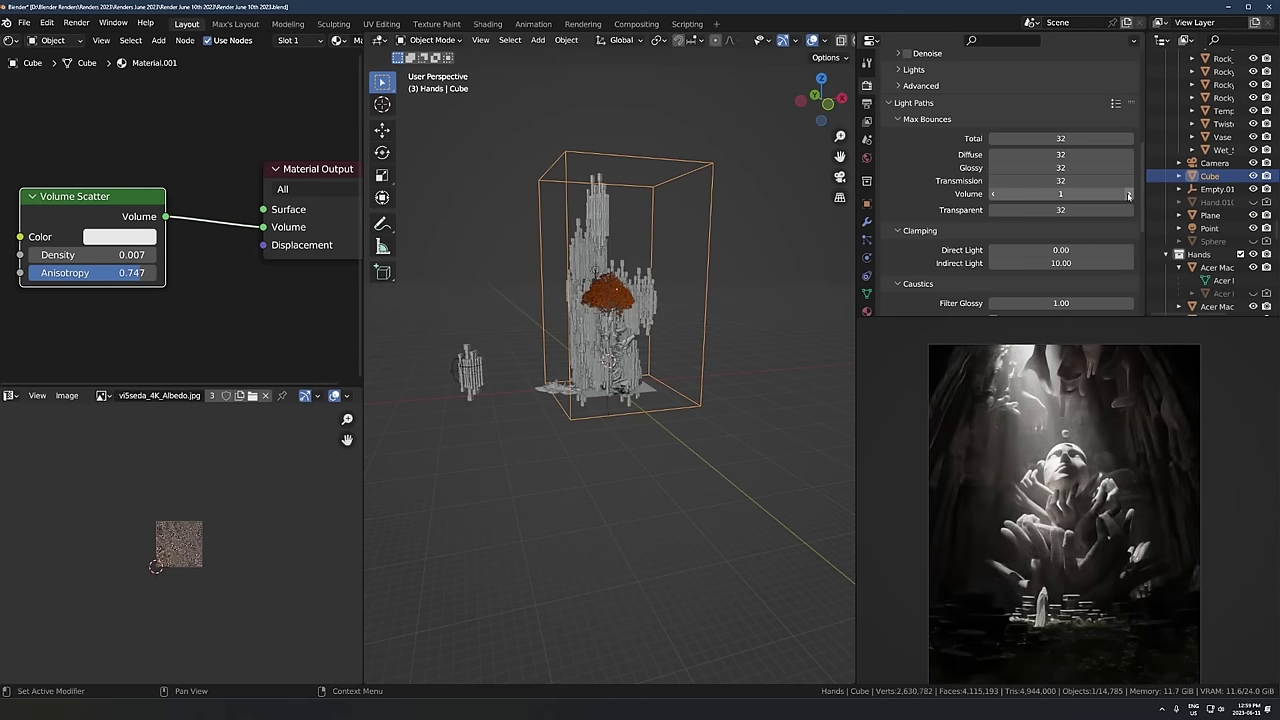
pyautogui.click(1129, 196)
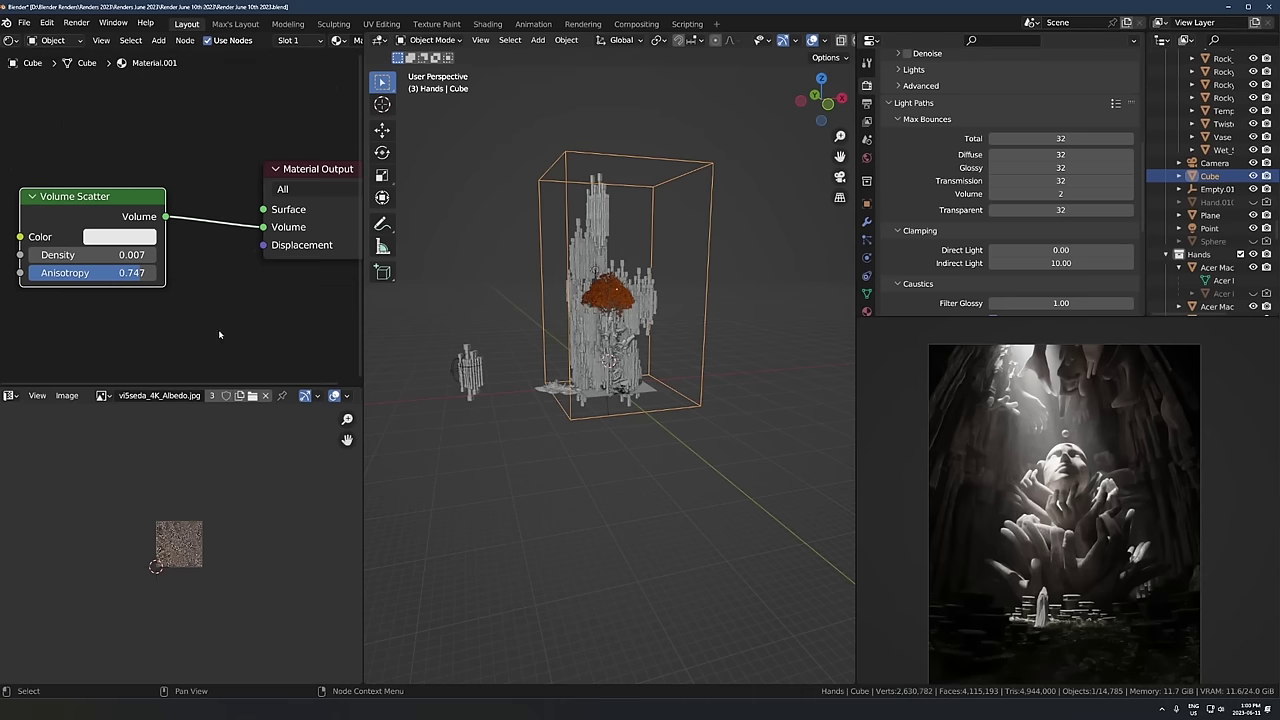
# Step: Add a plane, position it vertically just below the spot light, and scale it up to block the beam
pyautogui.scroll(-1, 218, 329)
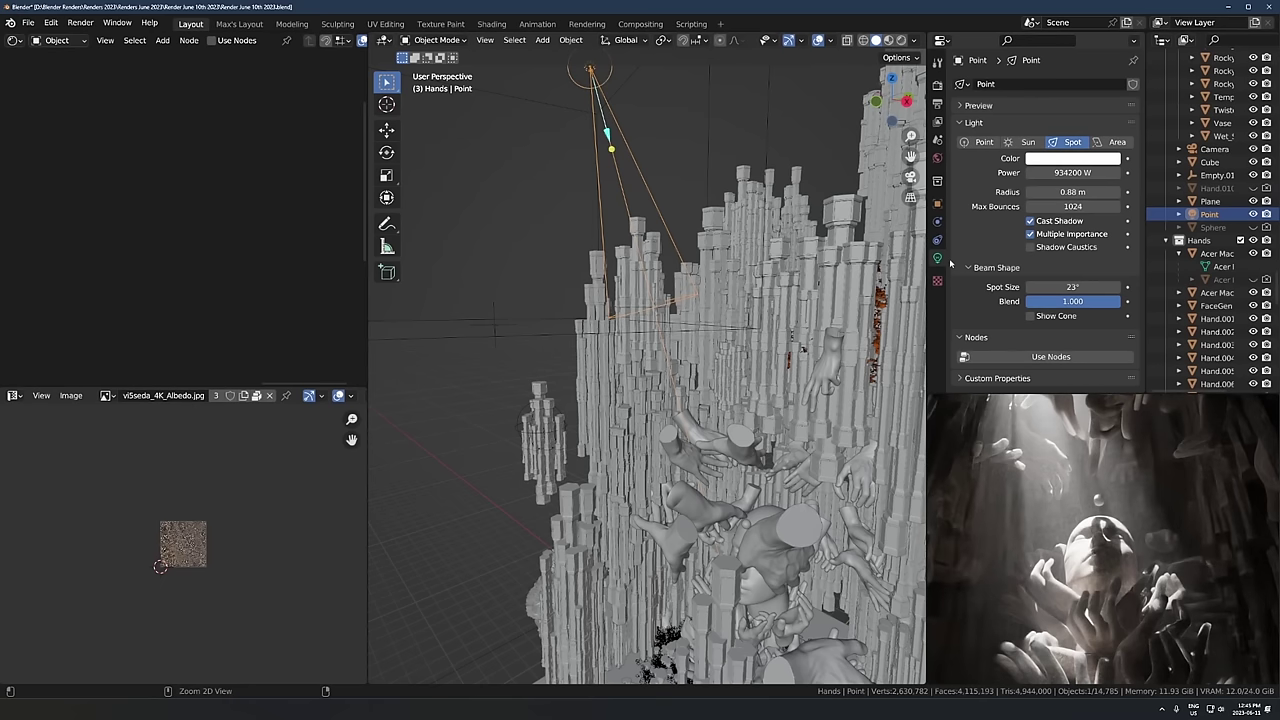
pyautogui.moveTo(617, 359); pyautogui.dragTo(620, 420, button='middle')
pyautogui.scroll(-3, 620, 420)
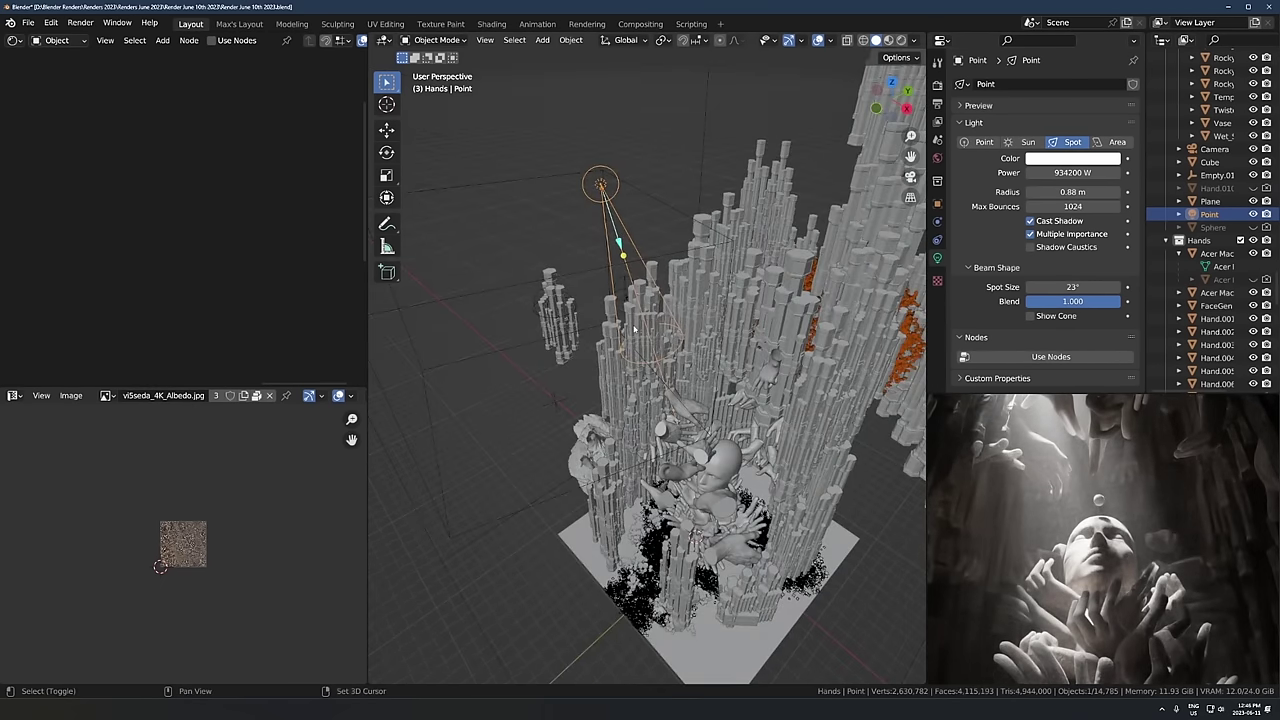
pyautogui.hotkey('shift', 'a')
pyautogui.moveTo(615, 326)
pyautogui.click(687, 326)
pyautogui.press('g')
pyautogui.press('z')
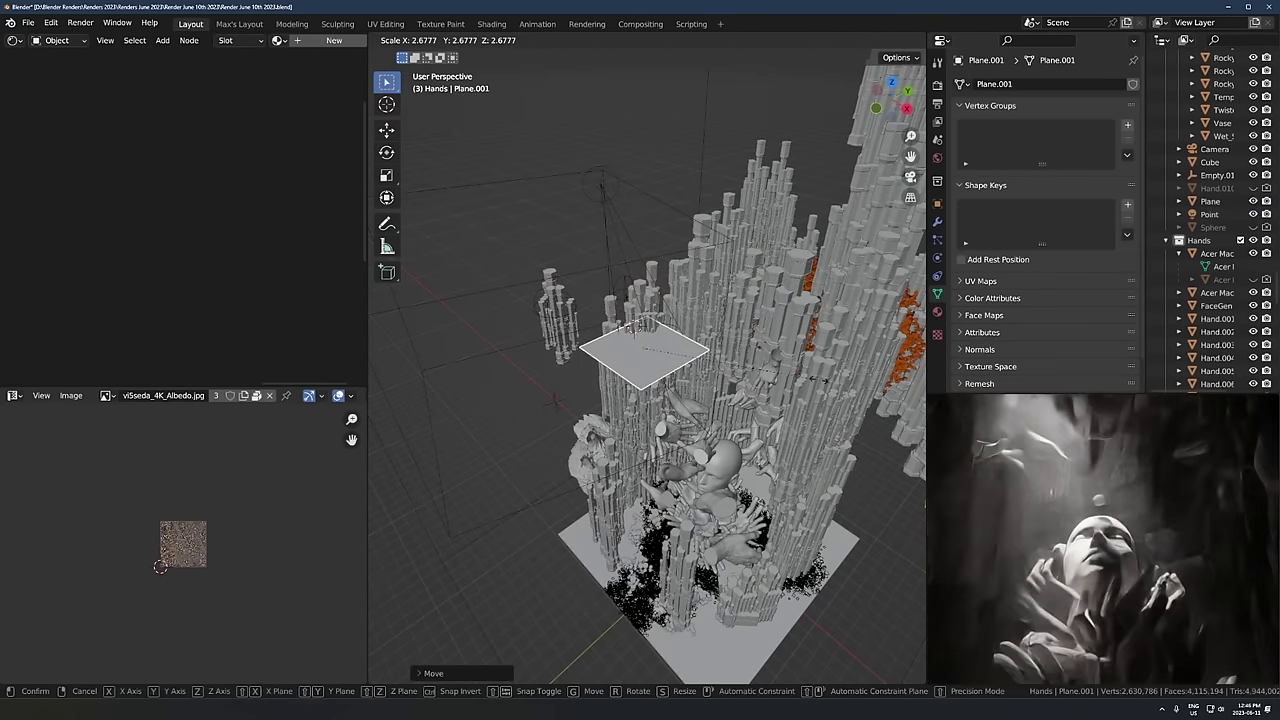
pyautogui.click(760, 382)
pyautogui.press('s')
pyautogui.click(800, 398)
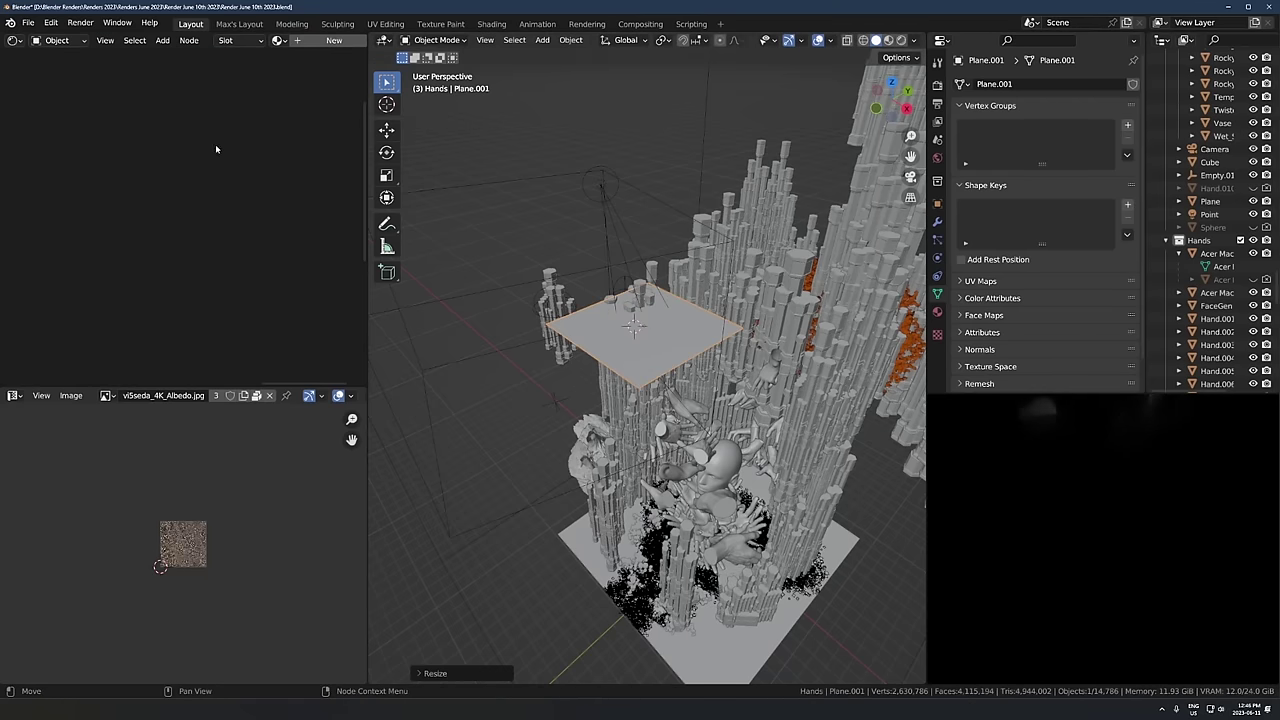
# Step: Create a new material for the plane and add a Noise Texture node beside its Principled BSDF
pyautogui.click(334, 41)
pyautogui.press('Home')
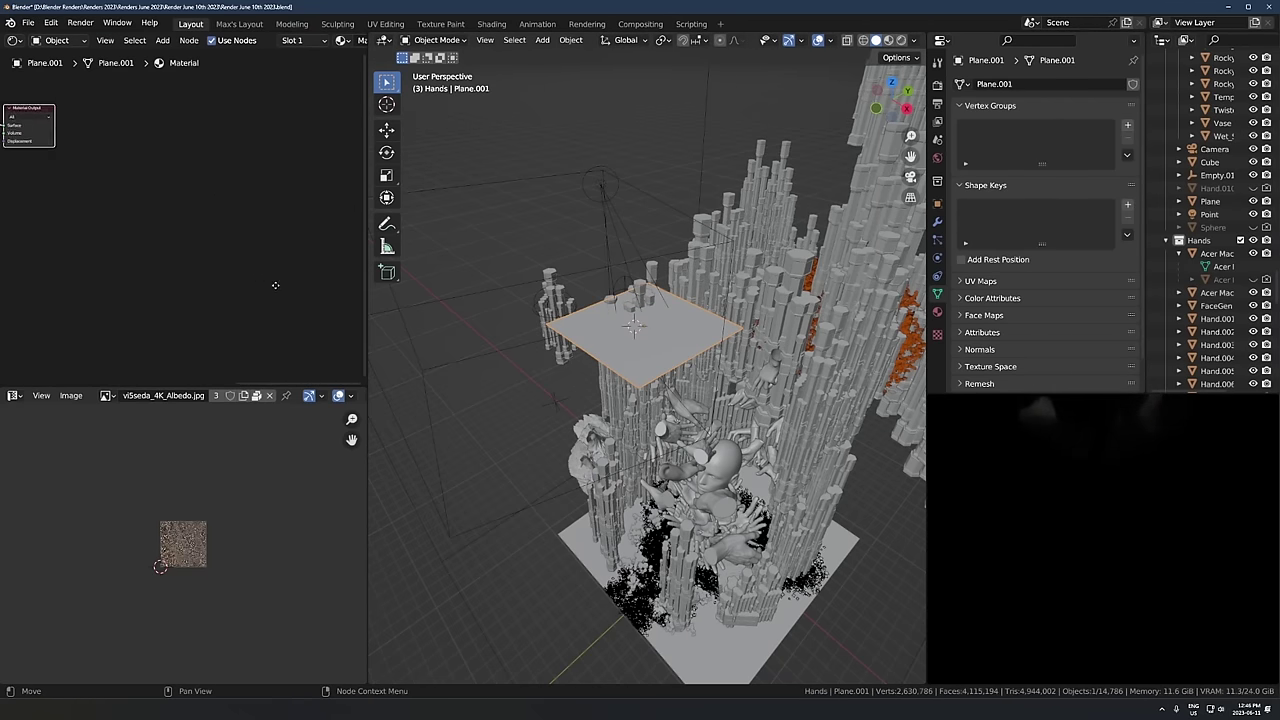
pyautogui.hotkey('alt', 'Tab')
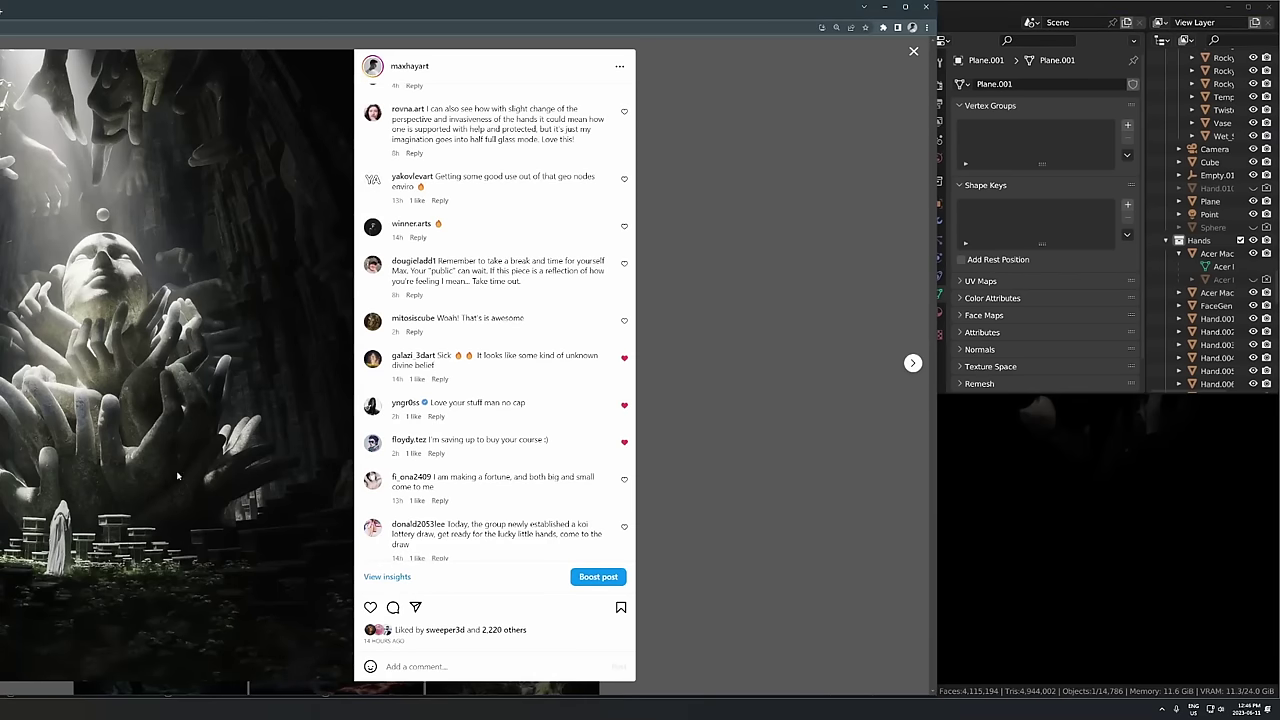
pyautogui.hotkey('alt', 'Tab')
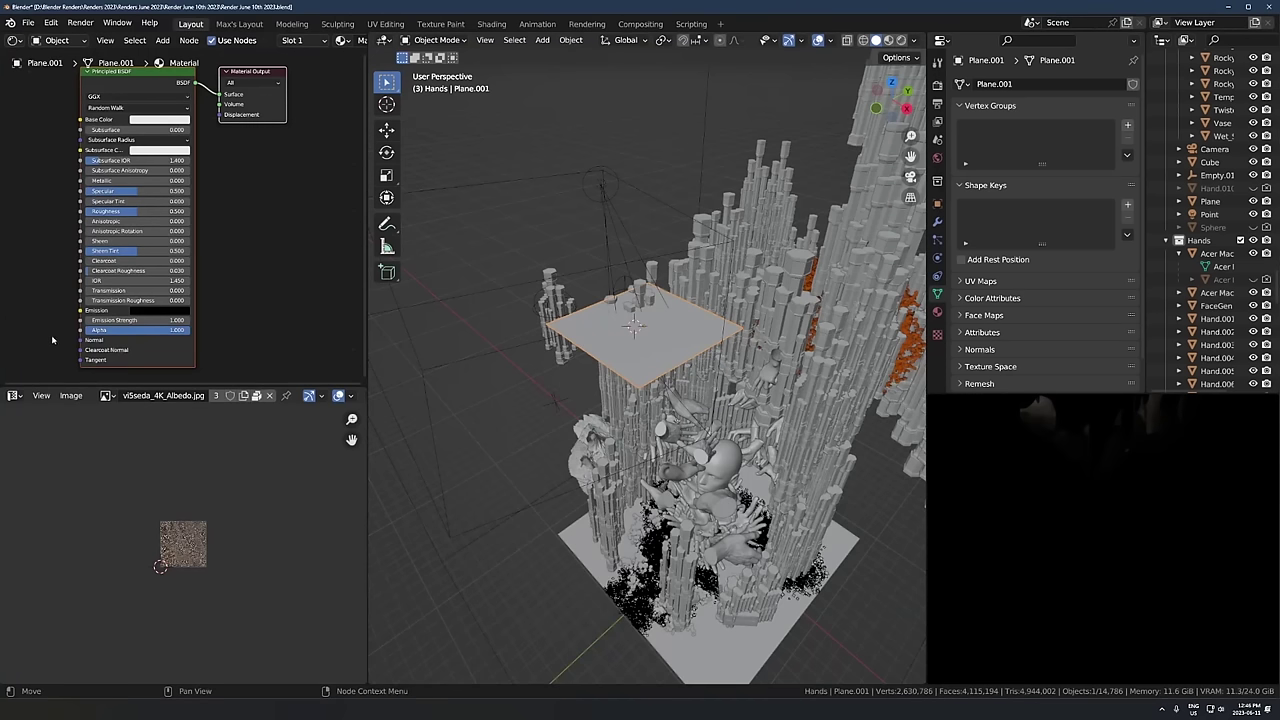
pyautogui.moveTo(26, 227); pyautogui.dragTo(172, 241, button='middle')
pyautogui.hotkey('shift', 'a')
pyautogui.click(87, 241)
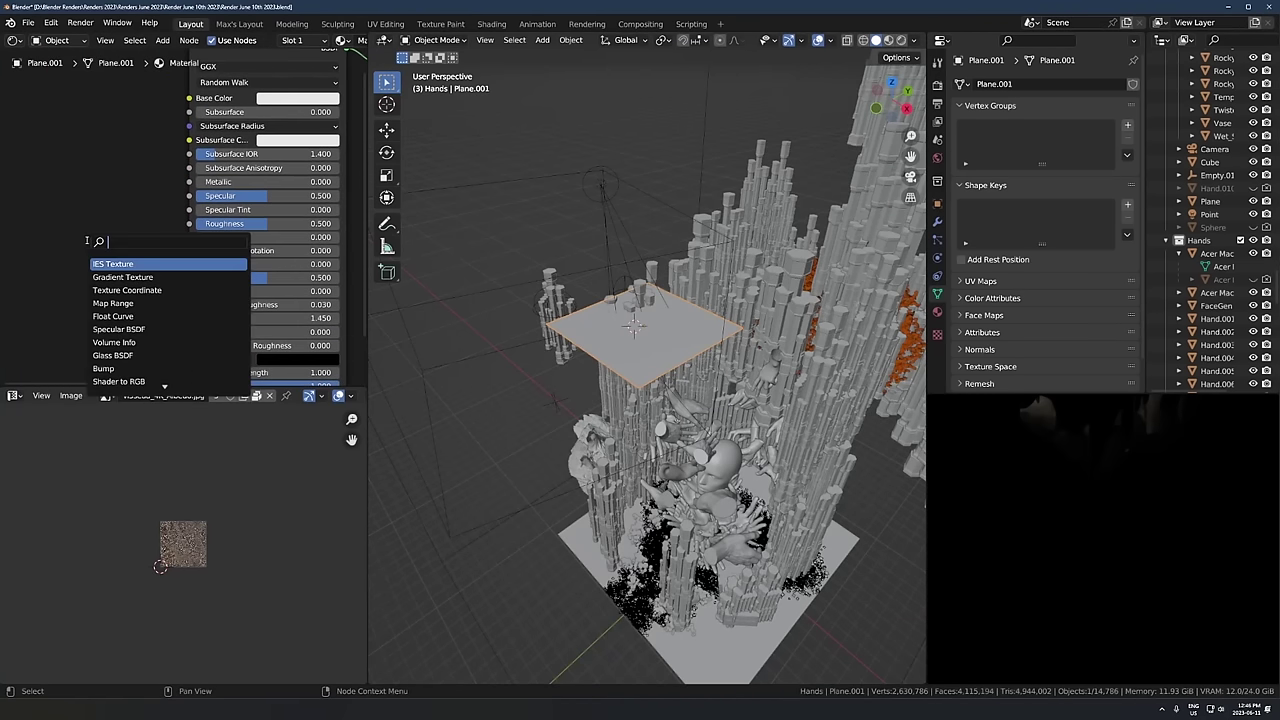
pyautogui.write('noise')
pyautogui.click(118, 263)
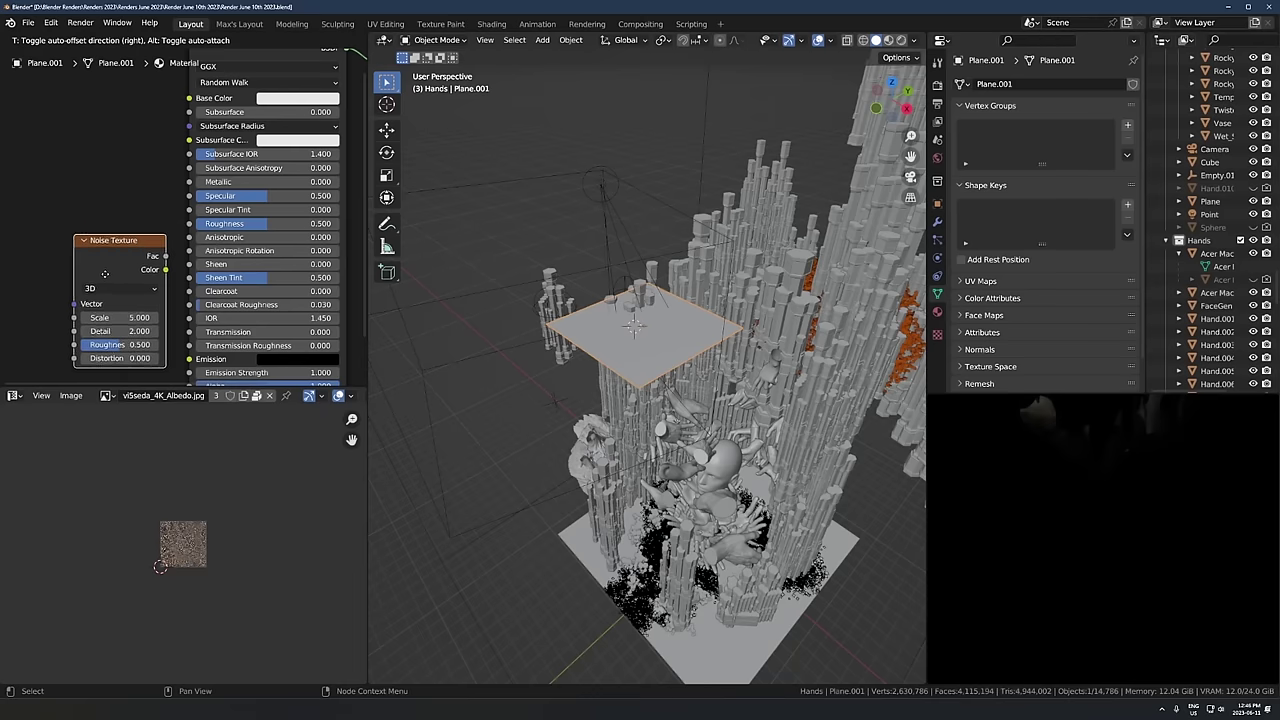
pyautogui.click(65, 253)
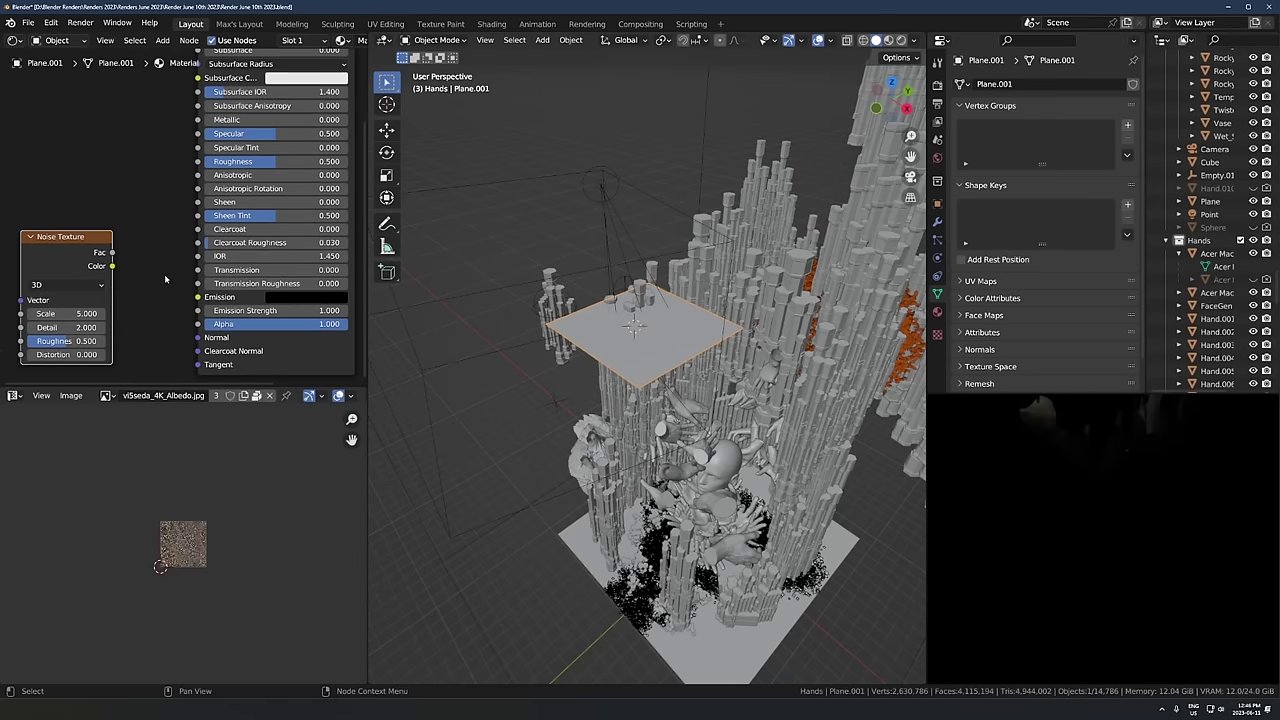
# Step: Feed the noise Fac through a ColorRamp into the shader's Alpha, moving the black stop near the middle and the white stop to 0.653
pyautogui.moveTo(112, 252); pyautogui.dragTo(181, 321)
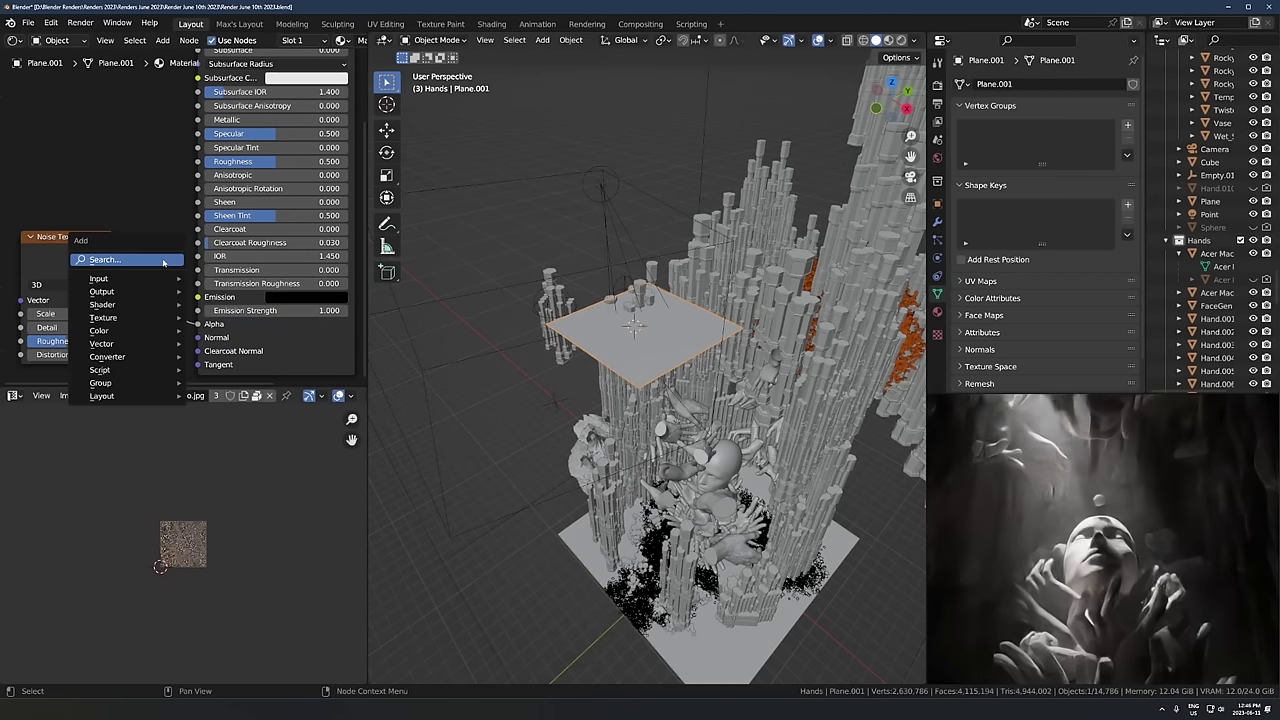
pyautogui.write('col')
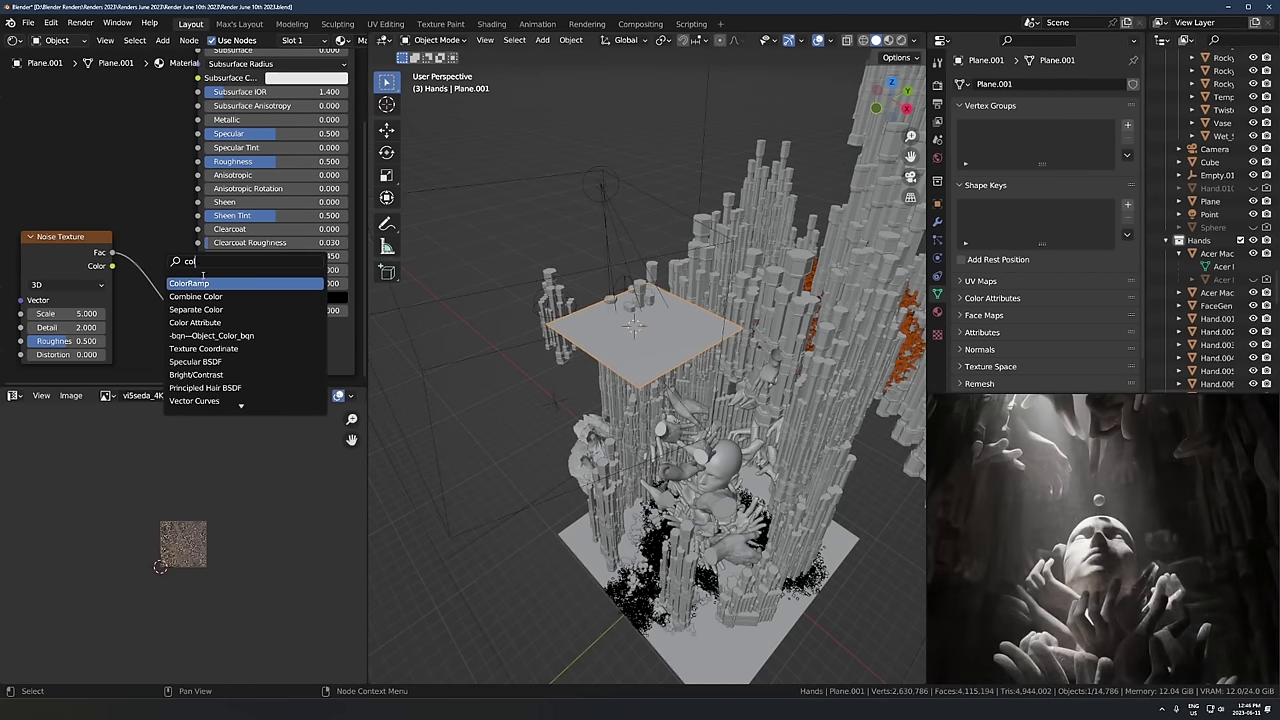
pyautogui.press('Return')
pyautogui.moveTo(178, 320); pyautogui.dragTo(261, 318)
pyautogui.click(309, 320)
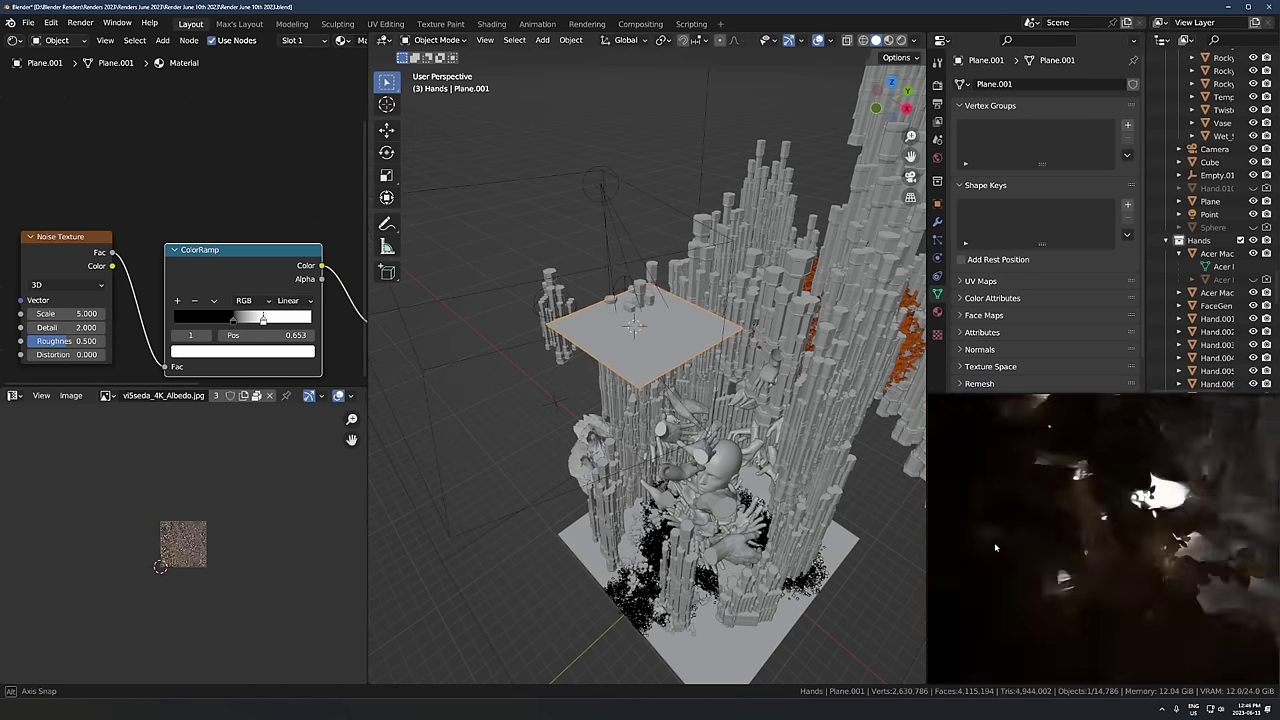
# Step: Set the Noise Texture scale to 29.2 and move the ColorRamp's black stop to position 0.505
pyautogui.moveTo(88, 313); pyautogui.dragTo(200, 313)
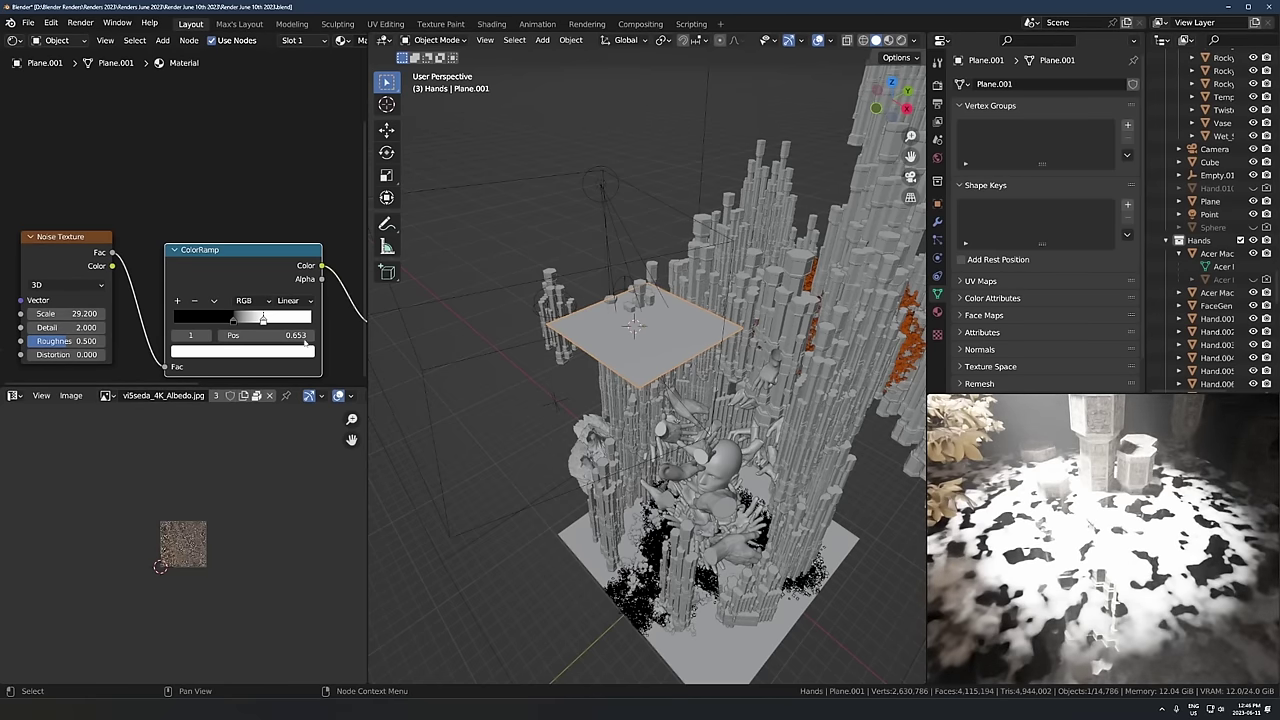
pyautogui.scroll(-3, 246, 257)
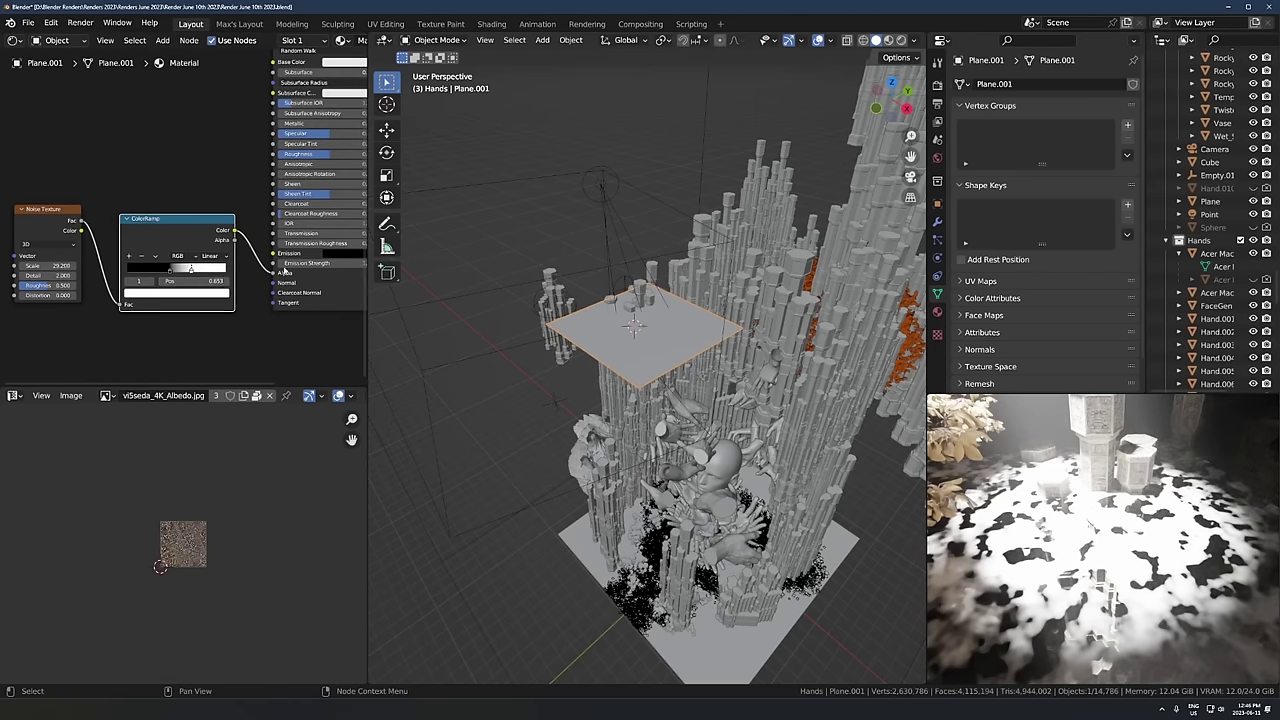
pyautogui.moveTo(148, 273); pyautogui.dragTo(180, 280)
pyautogui.moveTo(40, 280); pyautogui.dragTo(128, 294, button='middle')
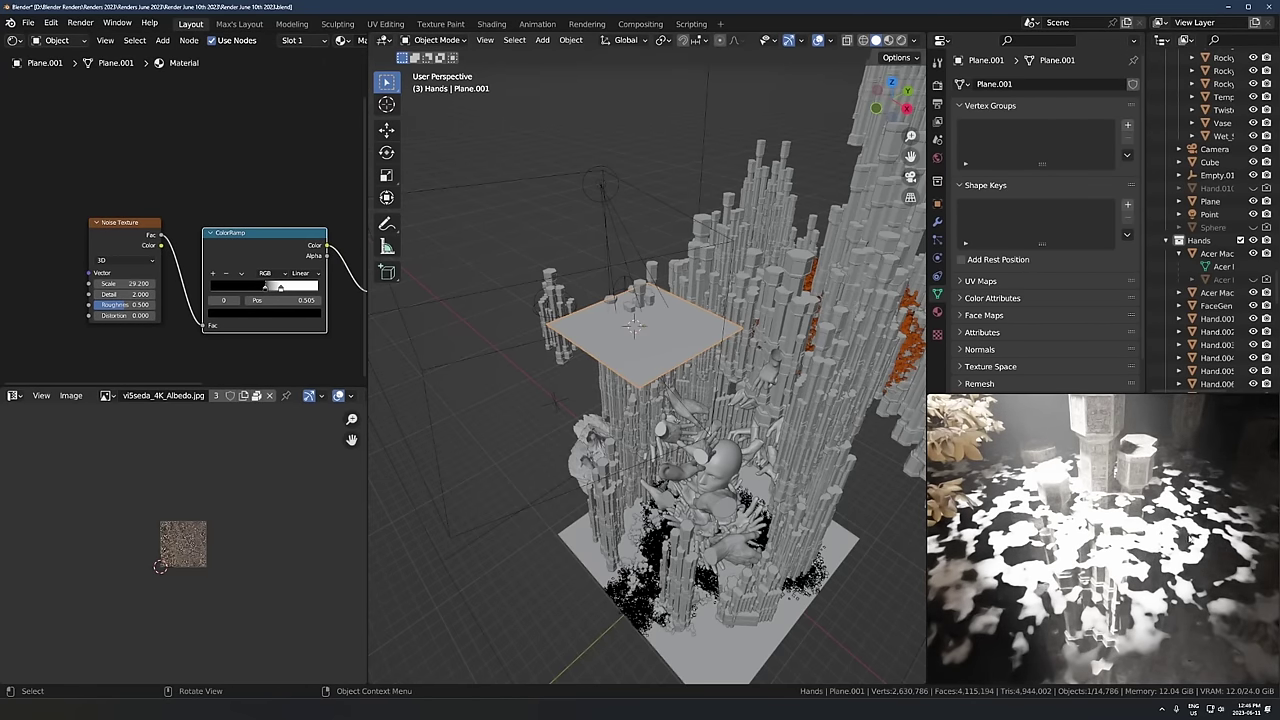
# Step: Set the spot light's radius to 0 m and scale the plane beneath it down
pyautogui.click(602, 188)
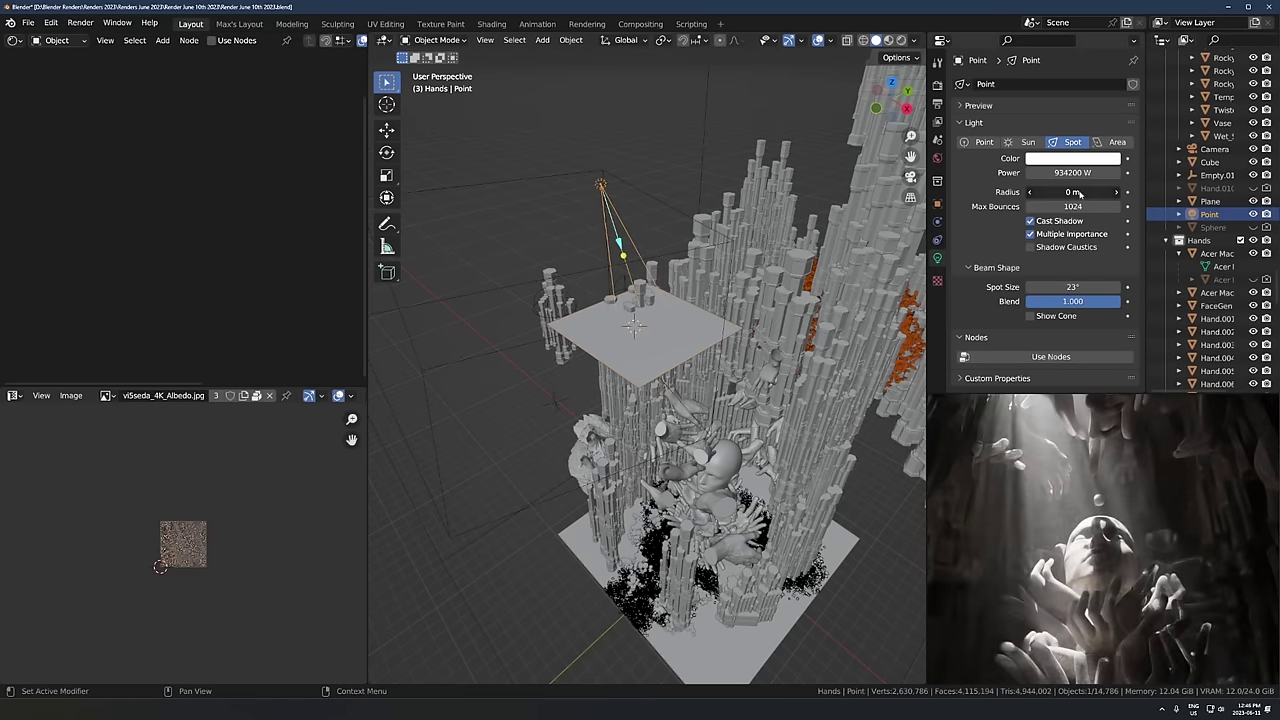
pyautogui.click(650, 340)
pyautogui.press('s')
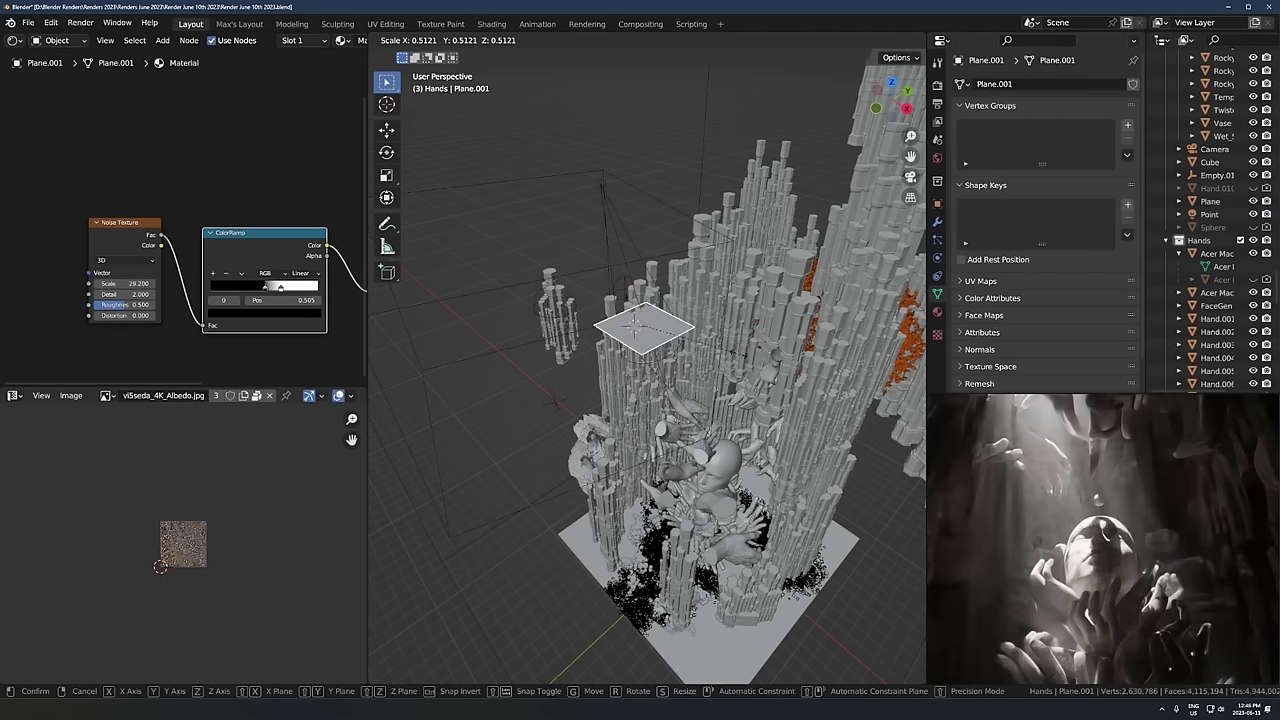
pyautogui.press('Return')
# Step: Try rotating the plane about the global Z axis to shift the light pattern
pyautogui.press('r')
pyautogui.press('z')
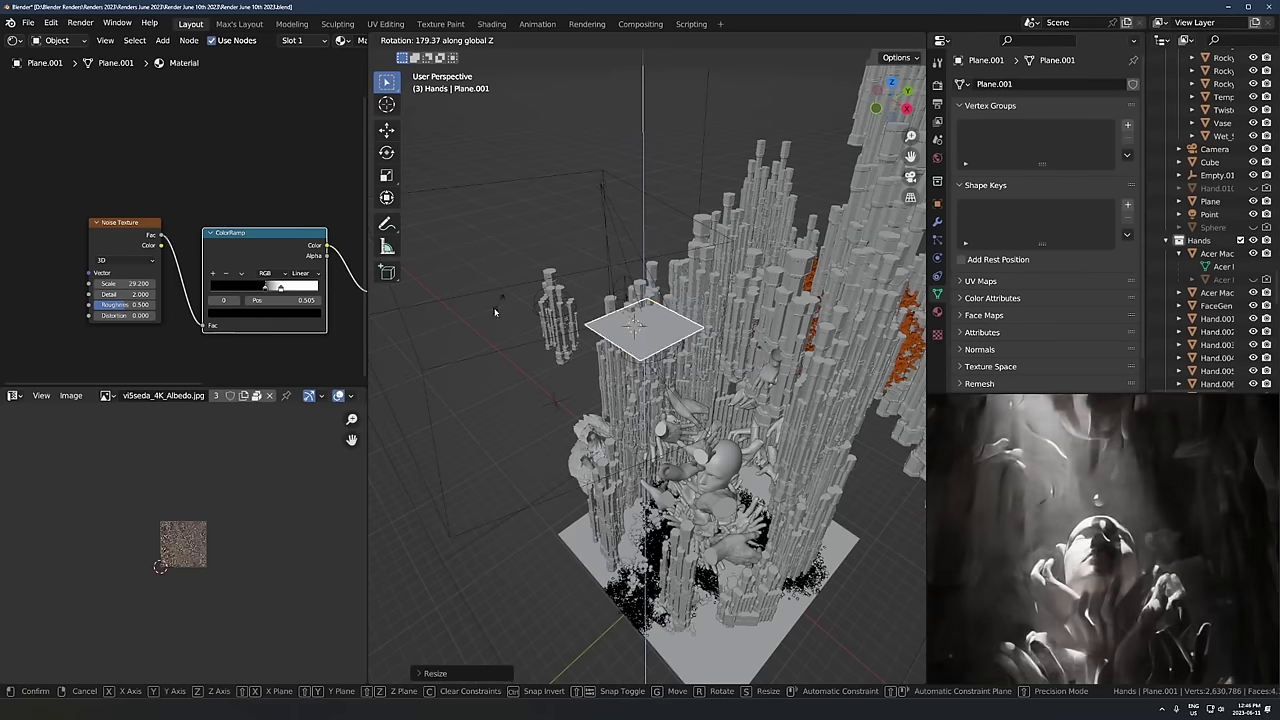
pyautogui.rightClick(494, 312)
# Step: Set the noise scale to 13.5 and sharpen the ColorRamp with the black stop at 0.477 and the white stop at 0.529
pyautogui.moveTo(272, 300); pyautogui.dragTo(227, 297, button='middle')
pyautogui.scroll(4, 227, 292)
pyautogui.moveTo(232, 314); pyautogui.dragTo(228, 314)
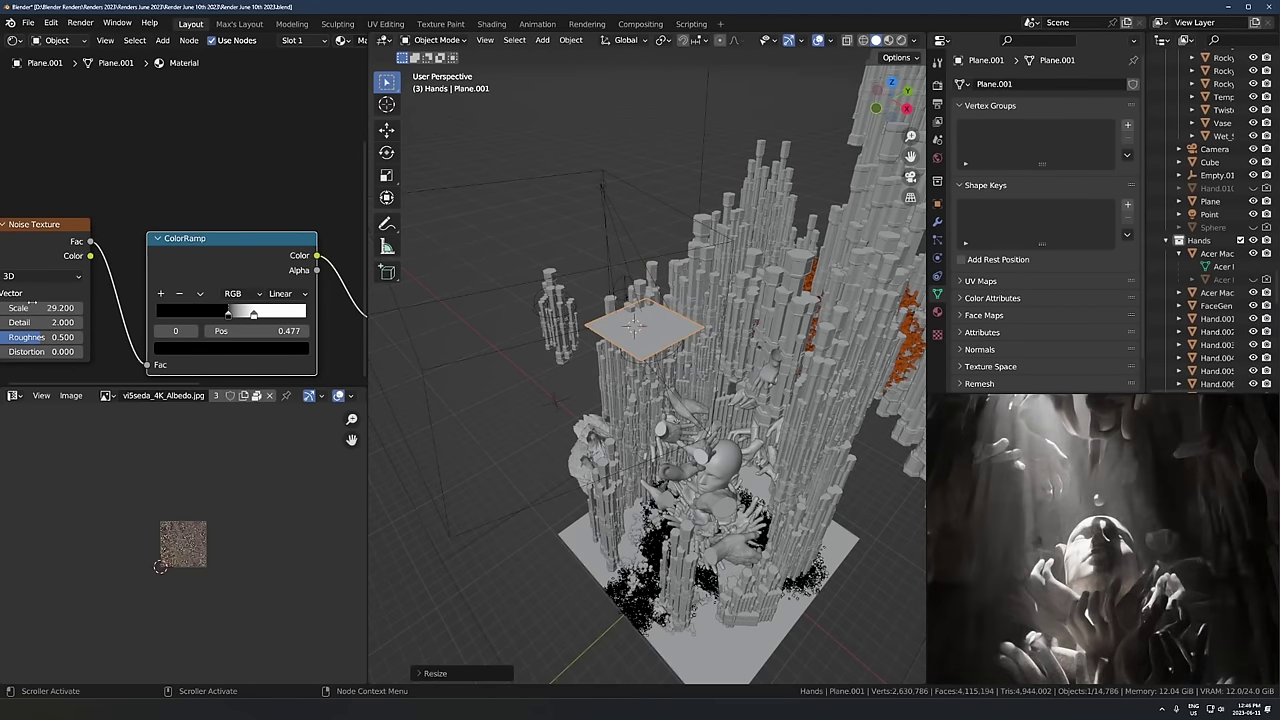
pyautogui.moveTo(32, 306); pyautogui.dragTo(3, 306)
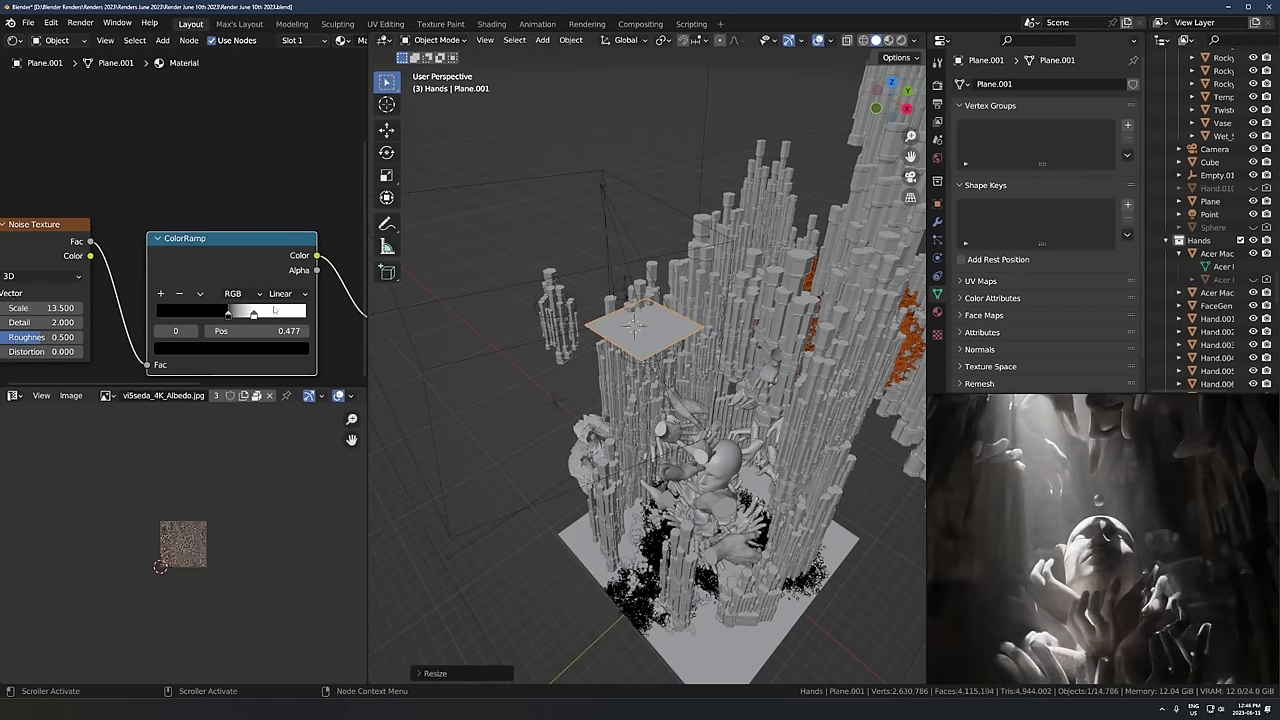
pyautogui.moveTo(273, 311); pyautogui.dragTo(235, 313)
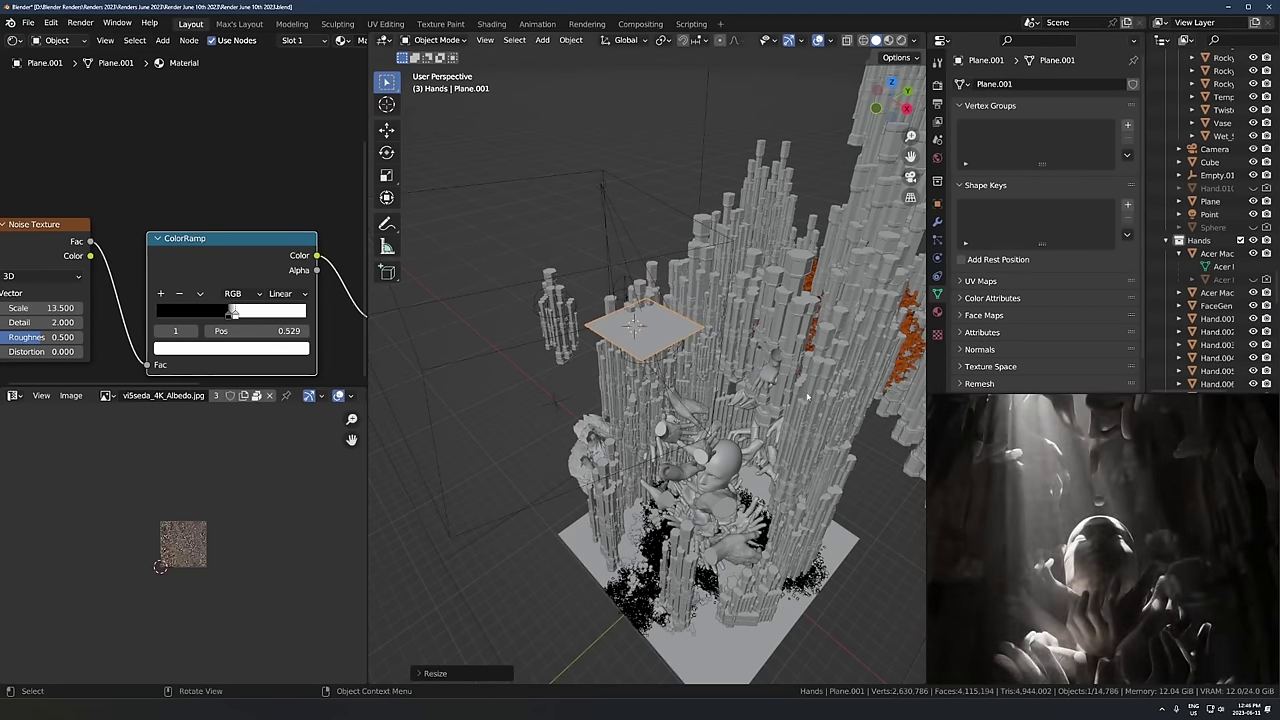
# Step: Try several rotations of the plane about global Z while comparing the light rays on the face
pyautogui.press('r')
pyautogui.press('z')
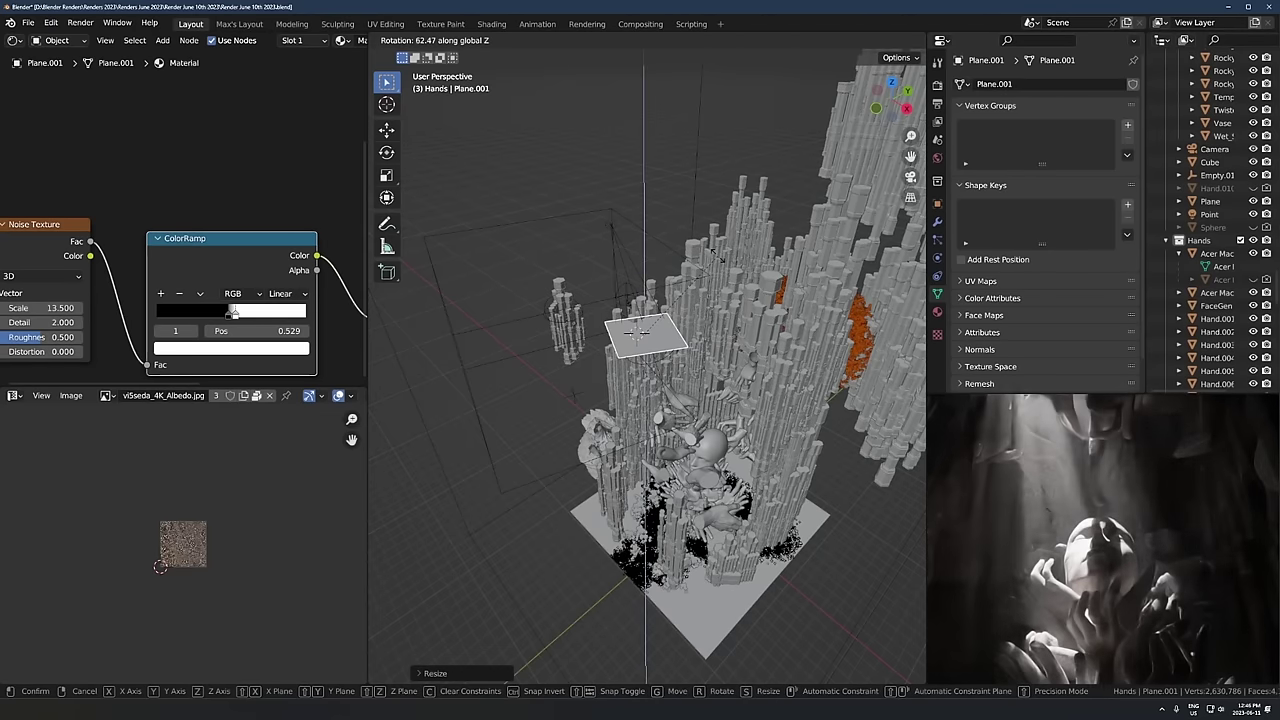
pyautogui.rightClick(719, 260)
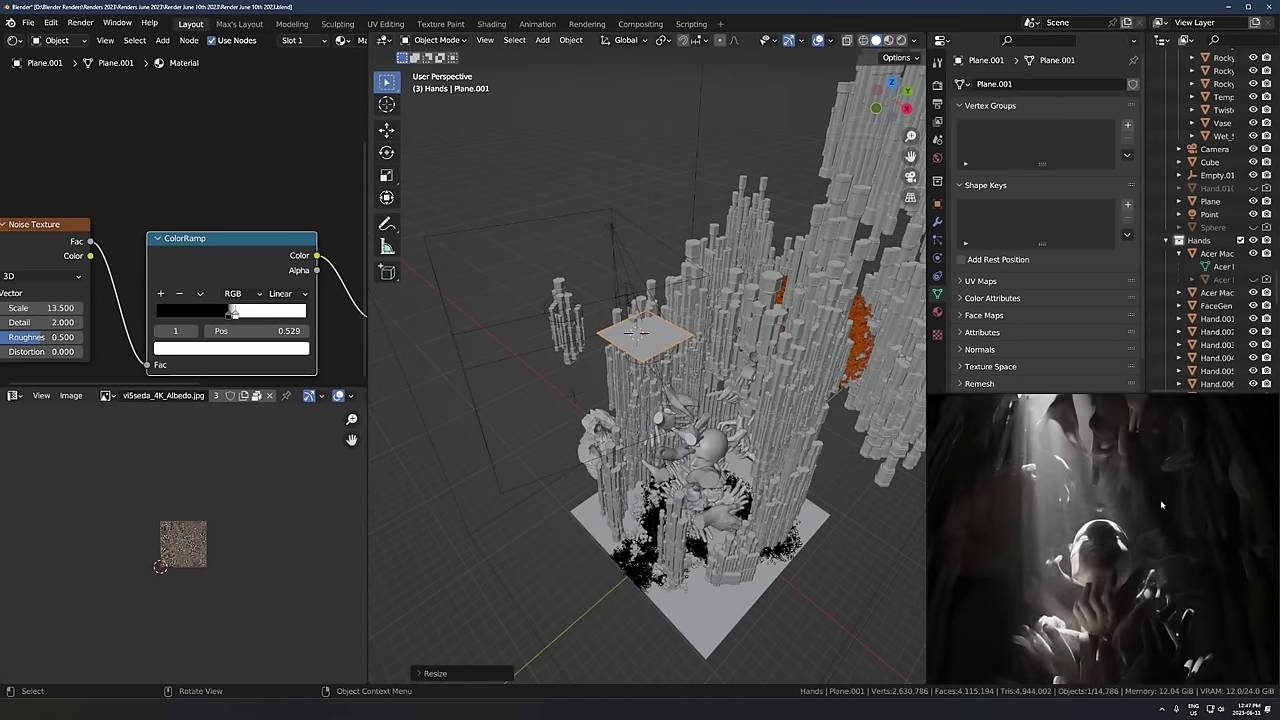
pyautogui.scroll(-1, 1161, 505)
pyautogui.moveTo(860, 430); pyautogui.dragTo(862, 378, button='middle')
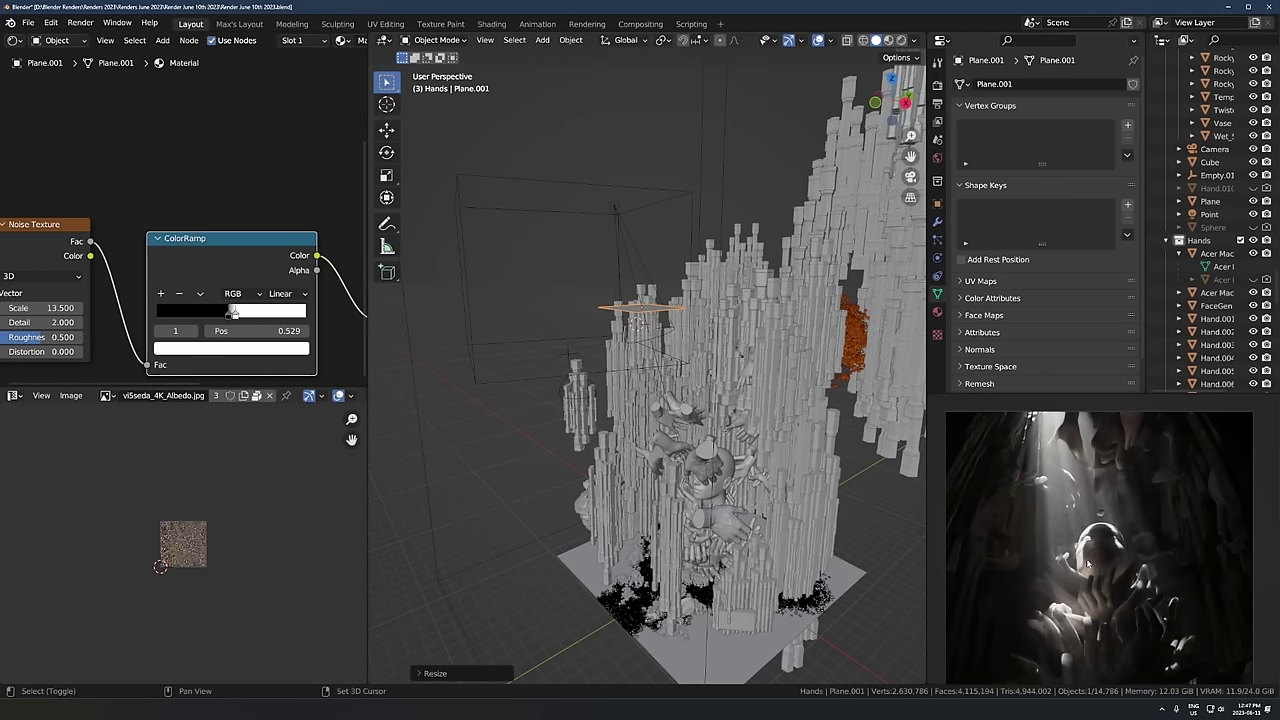
pyautogui.press('r')
pyautogui.press('z')
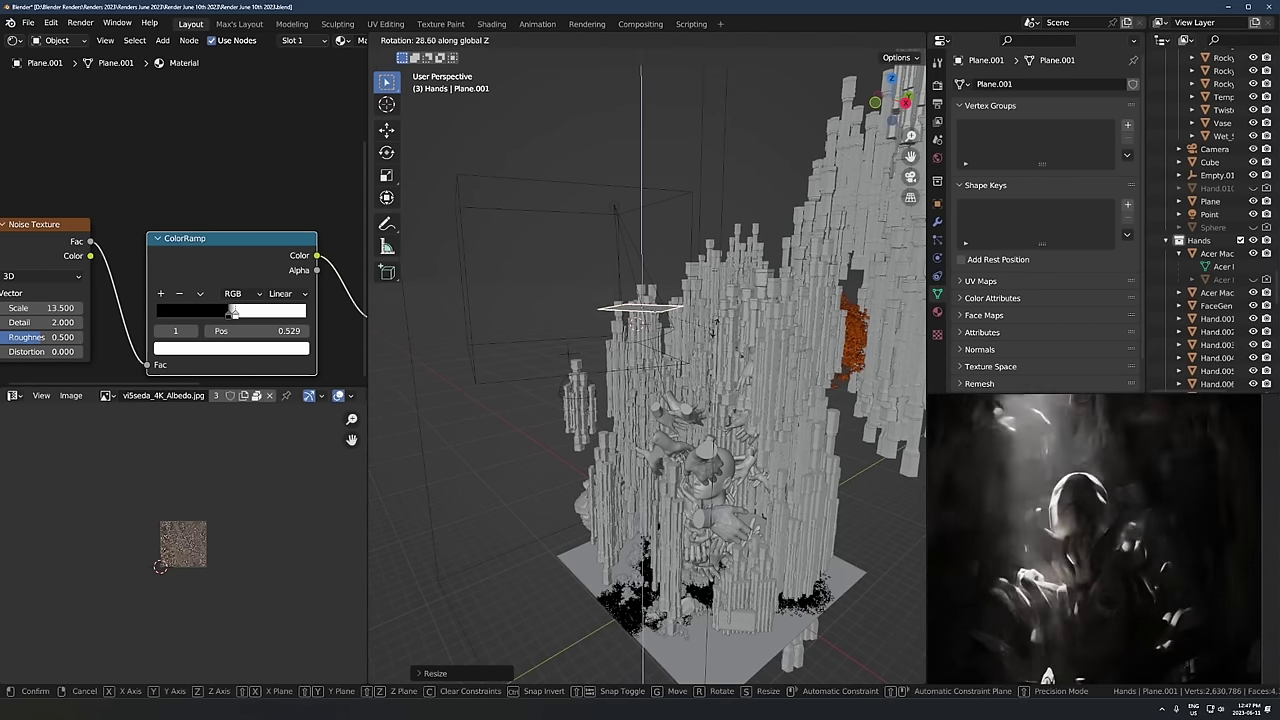
pyautogui.click(581, 320)
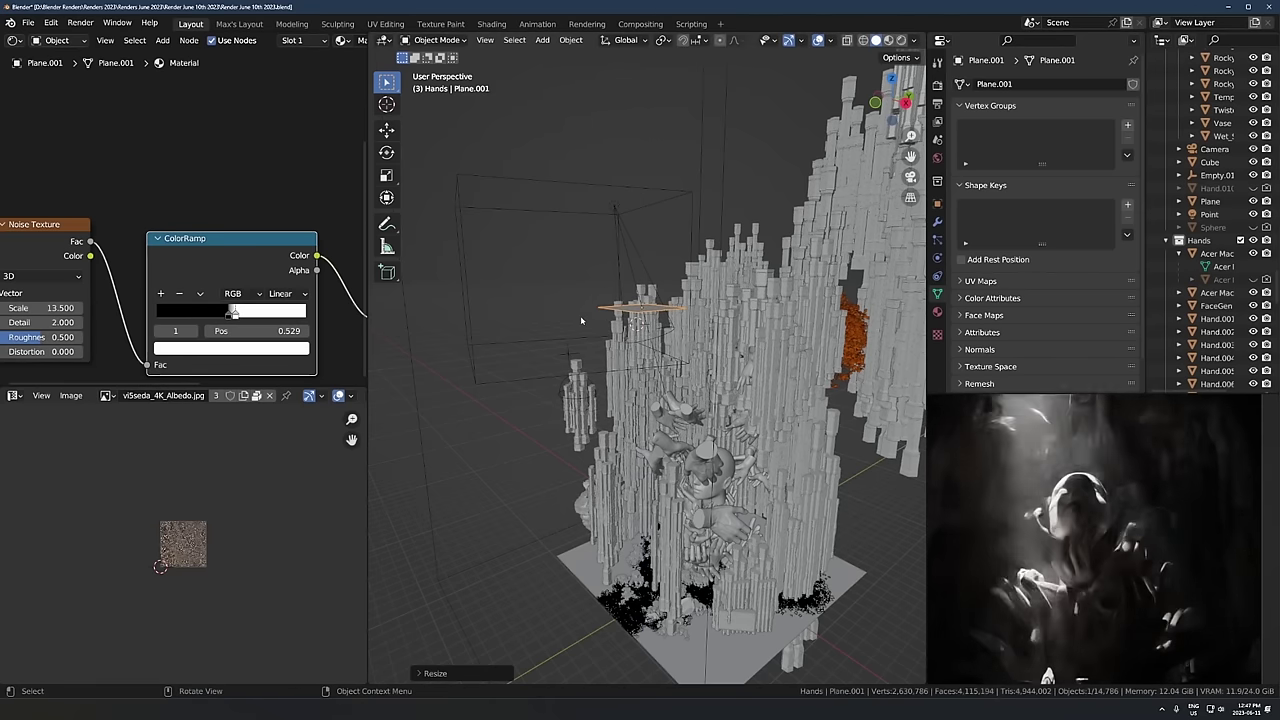
# Step: Switch the plane's Noise Texture to 4D and set its W value to 4.450
pyautogui.moveTo(81, 250); pyautogui.dragTo(166, 195, button='middle')
pyautogui.click(113, 221)
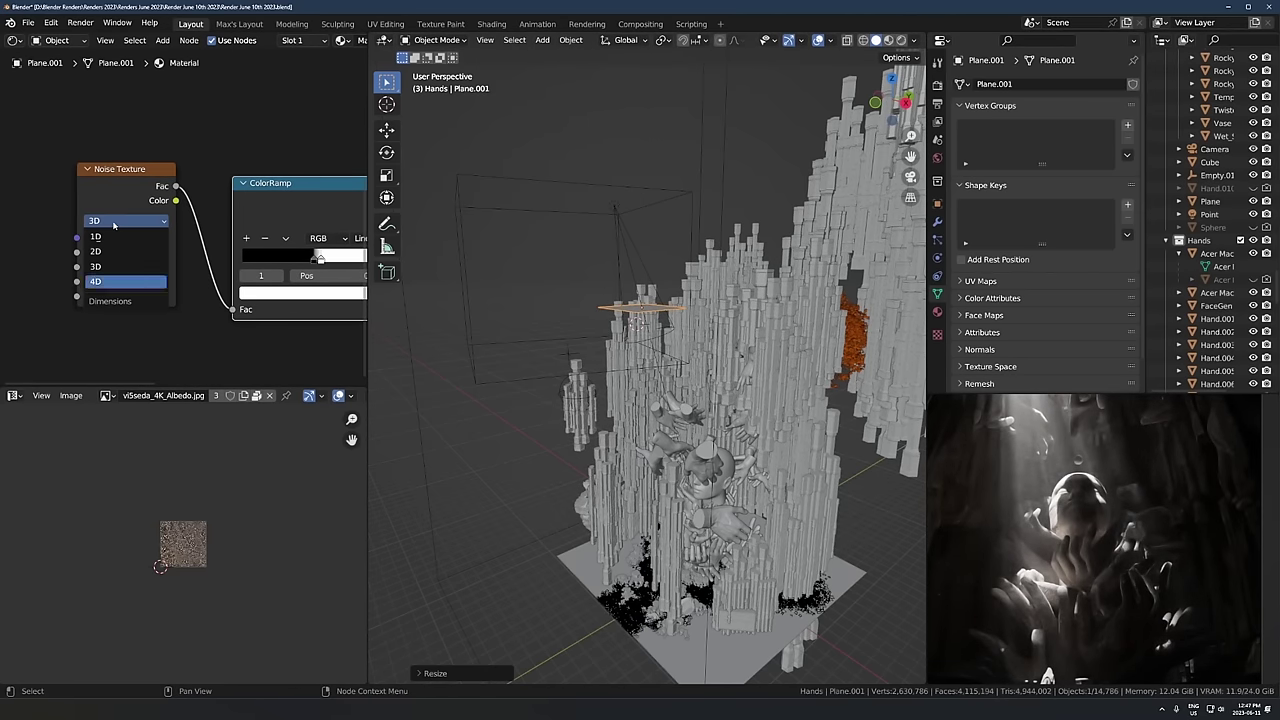
pyautogui.click(110, 281)
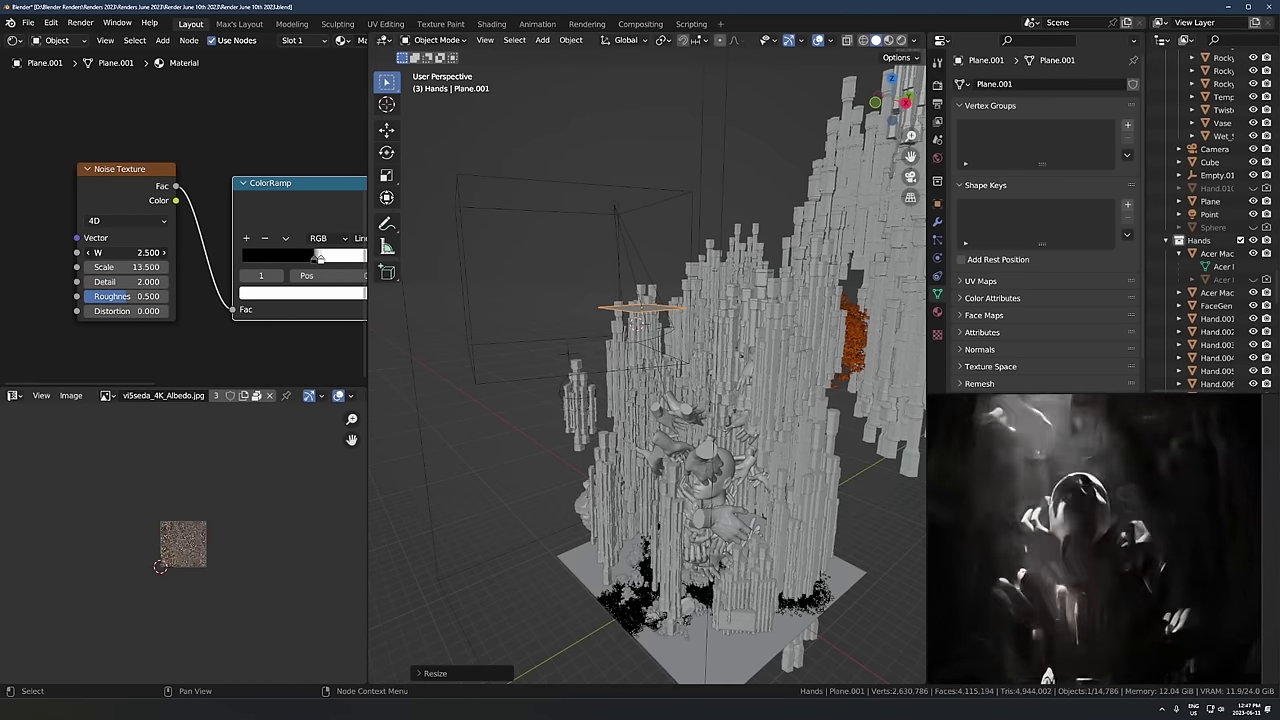
pyautogui.moveTo(123, 252); pyautogui.dragTo(164, 252)
pyautogui.moveTo(186, 270); pyautogui.dragTo(152, 266, button='middle')
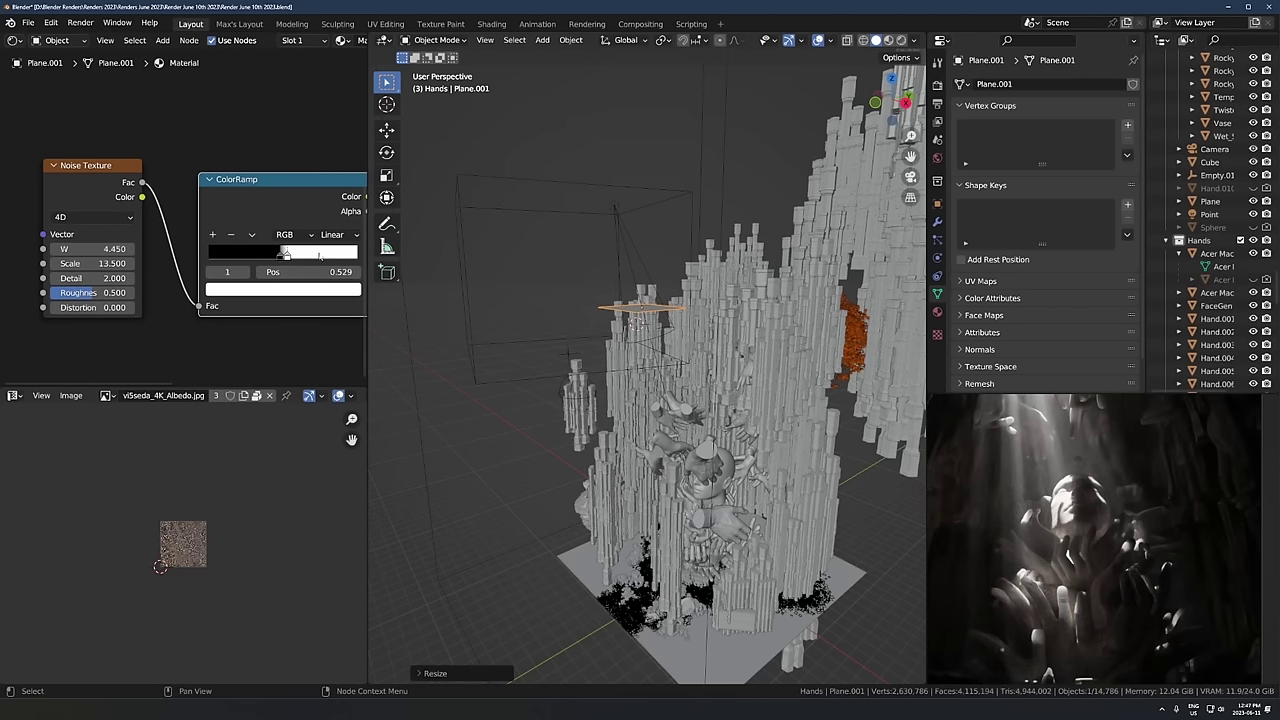
# Step: Select the spot light and try different radii to soften its rays, settling on 0.78 m
pyautogui.click(621, 226)
pyautogui.click(636, 250)
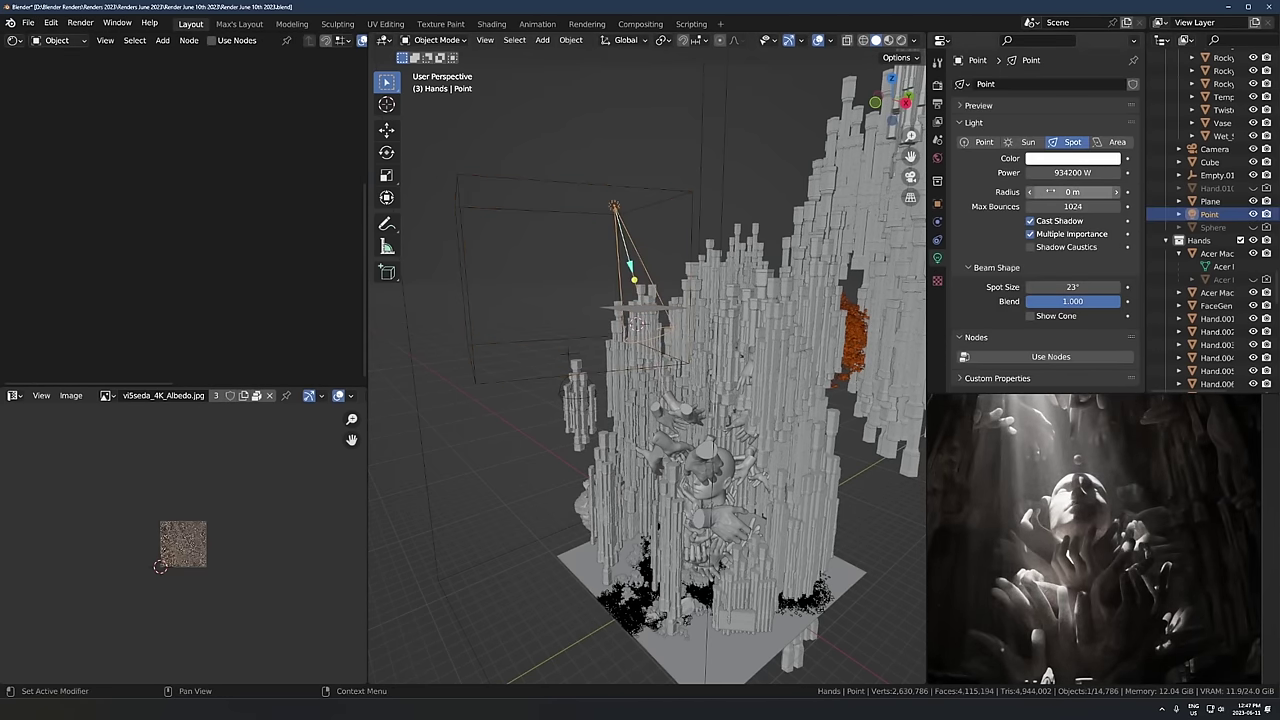
pyautogui.moveTo(1050, 191); pyautogui.dragTo(1070, 191)
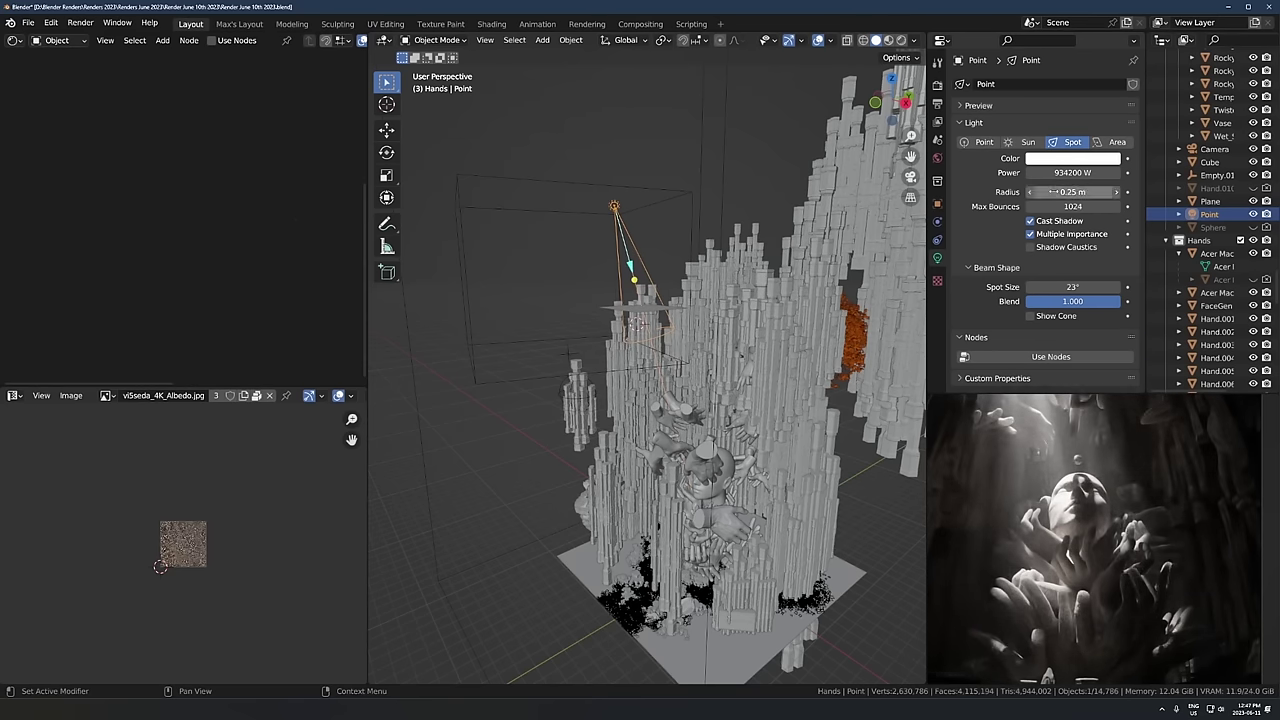
pyautogui.moveTo(1062, 187); pyautogui.dragTo(1100, 190)
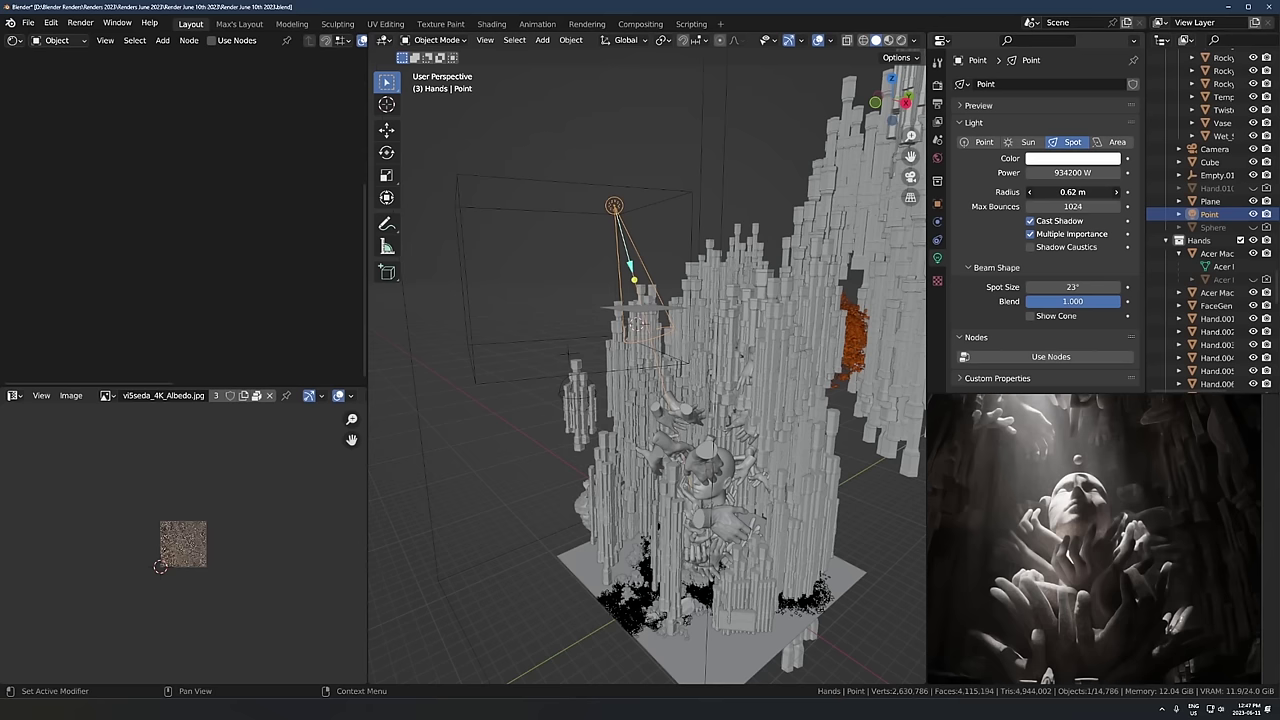
pyautogui.moveTo(1100, 191); pyautogui.dragTo(1172, 191)
pyautogui.rightClick(1062, 191)
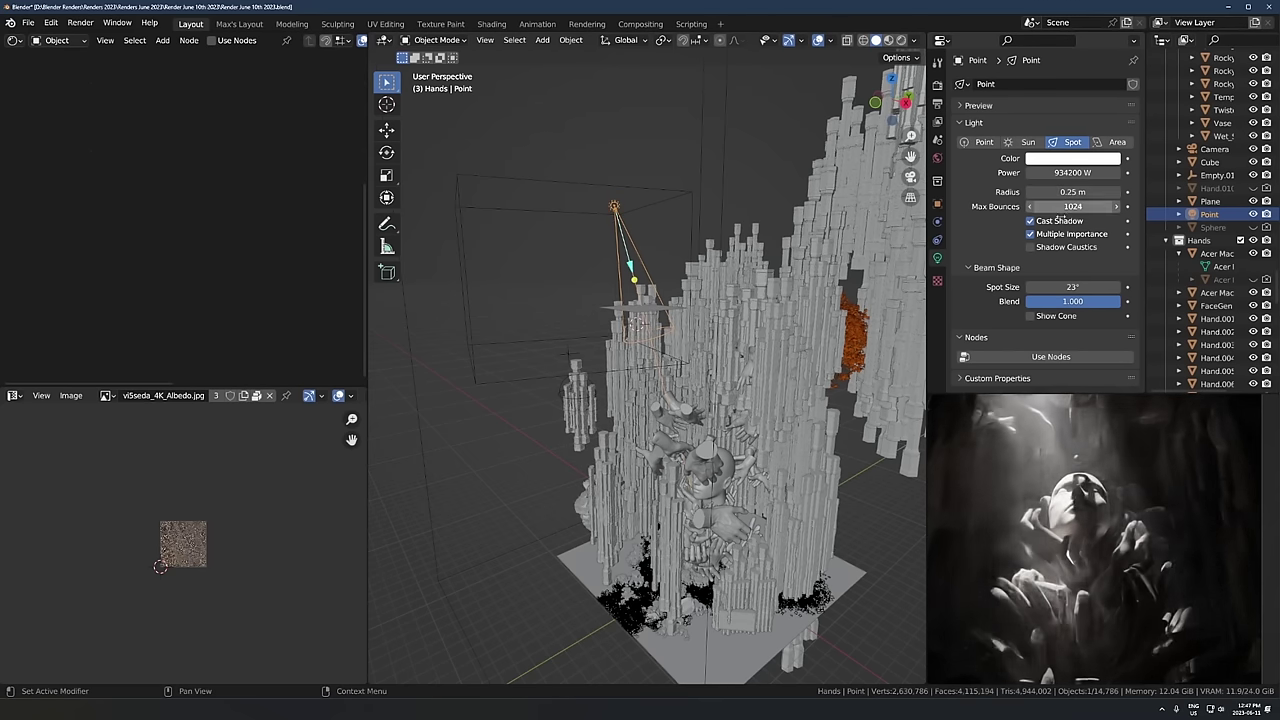
pyautogui.moveTo(1066, 287); pyautogui.dragTo(1084, 191)
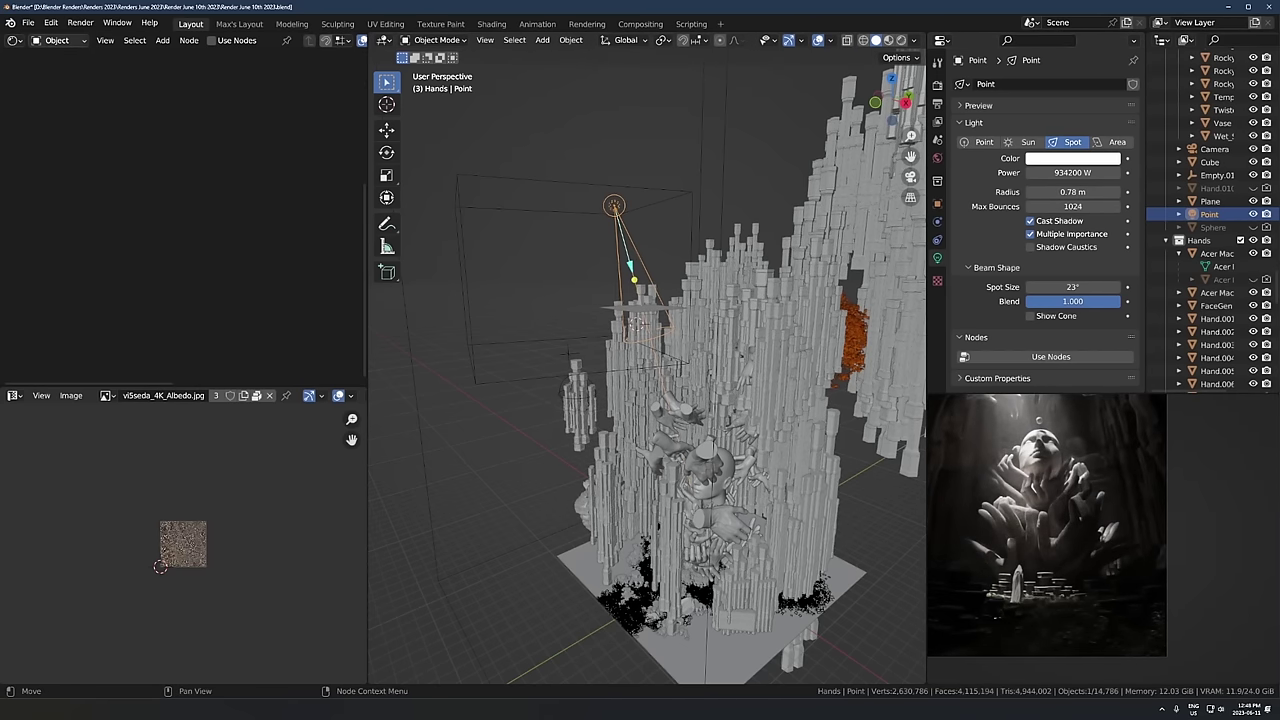
# Step: Open the recent file Render April 21st 2023.blend
pyautogui.click(28, 22)
pyautogui.moveTo(34, 63)
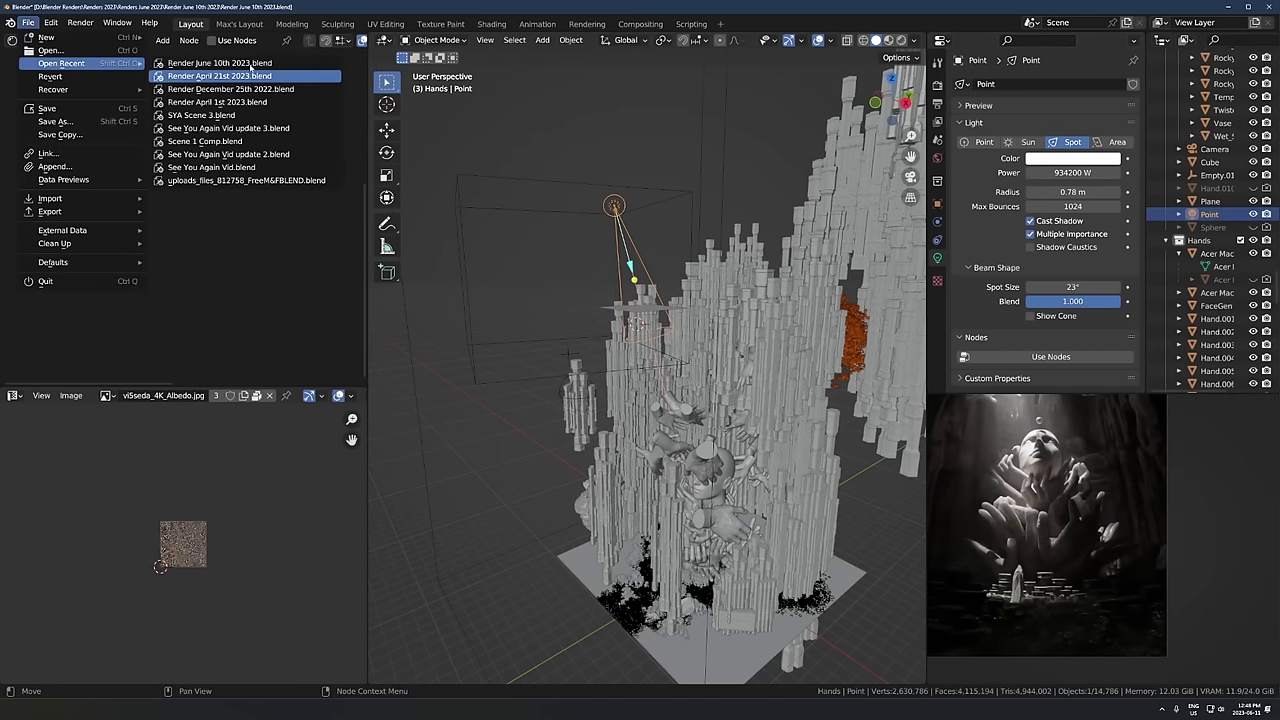
pyautogui.click(215, 76)
# Step: Examine the temple scene and one of its floating pillar groups from several angles, ending in the camera view
pyautogui.scroll(2, 736, 278)
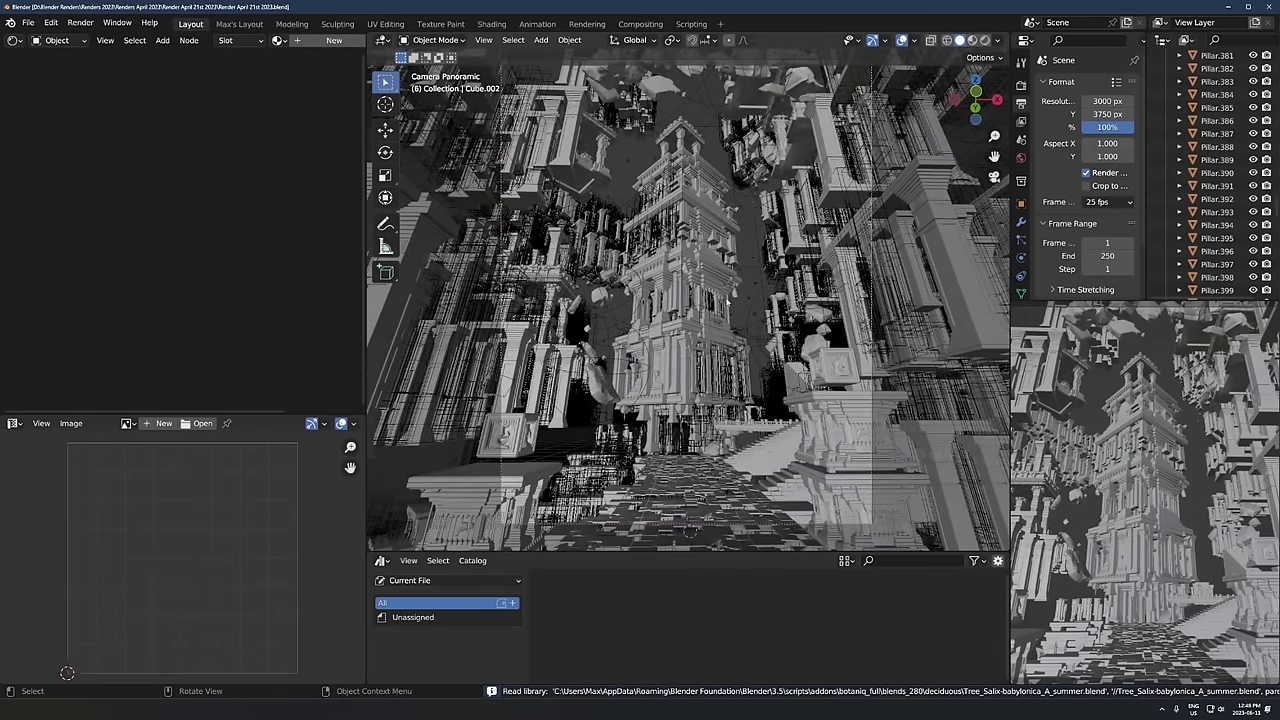
pyautogui.moveTo(730, 299); pyautogui.dragTo(710, 332, button='middle')
pyautogui.scroll(-3, 710, 332)
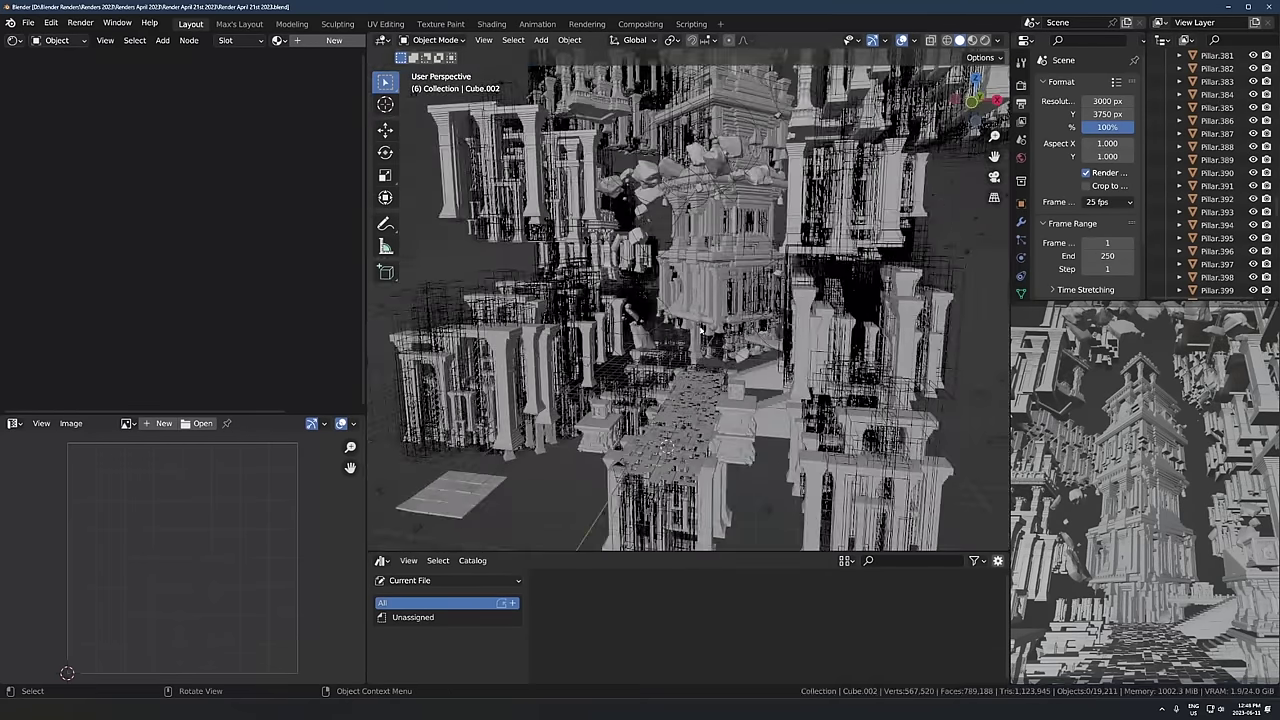
pyautogui.click(523, 332)
pyautogui.moveTo(523, 332); pyautogui.dragTo(646, 292, button='middle')
pyautogui.click(606, 282)
pyautogui.press('KP_Decimal')
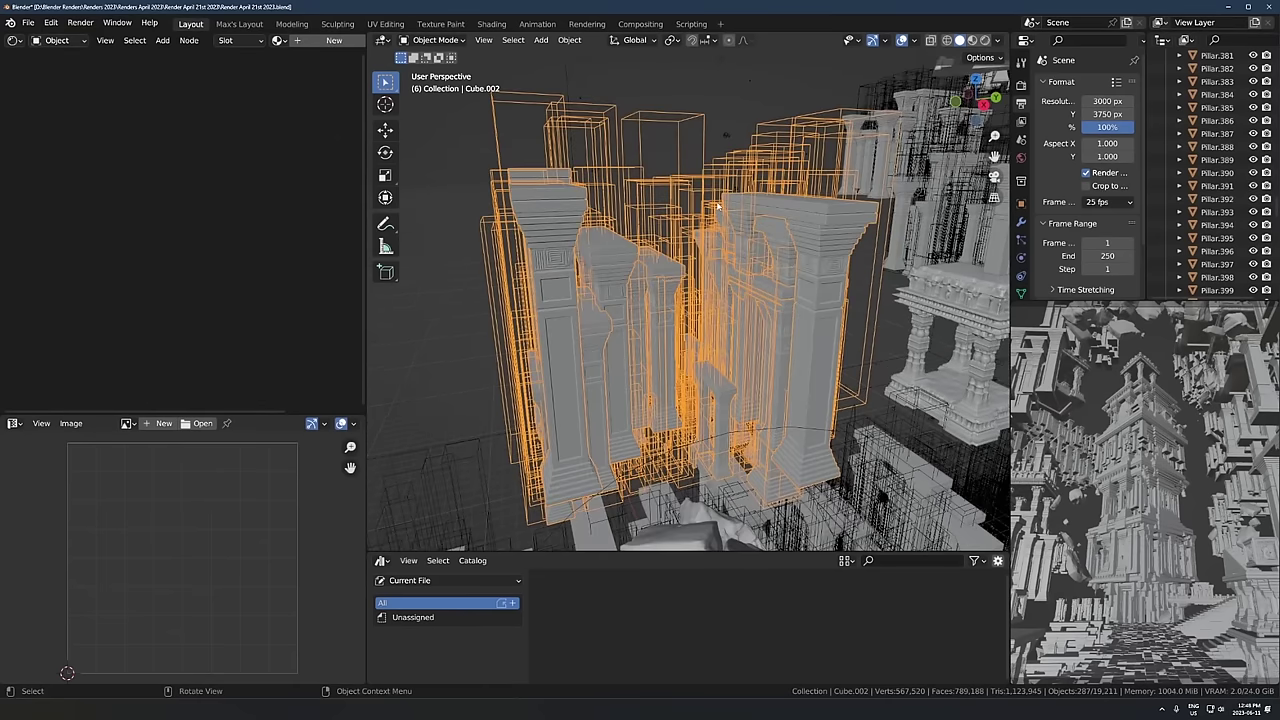
pyautogui.moveTo(717, 206); pyautogui.dragTo(775, 389, button='middle')
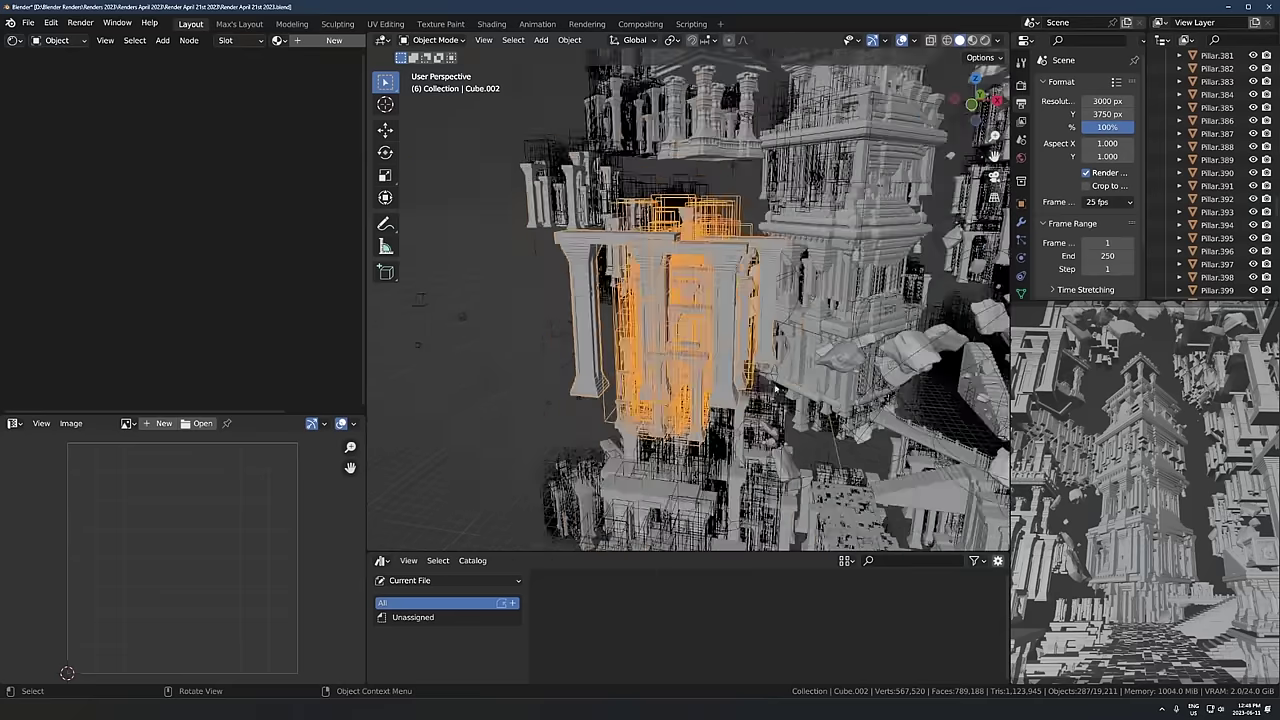
pyautogui.press('KP_0')
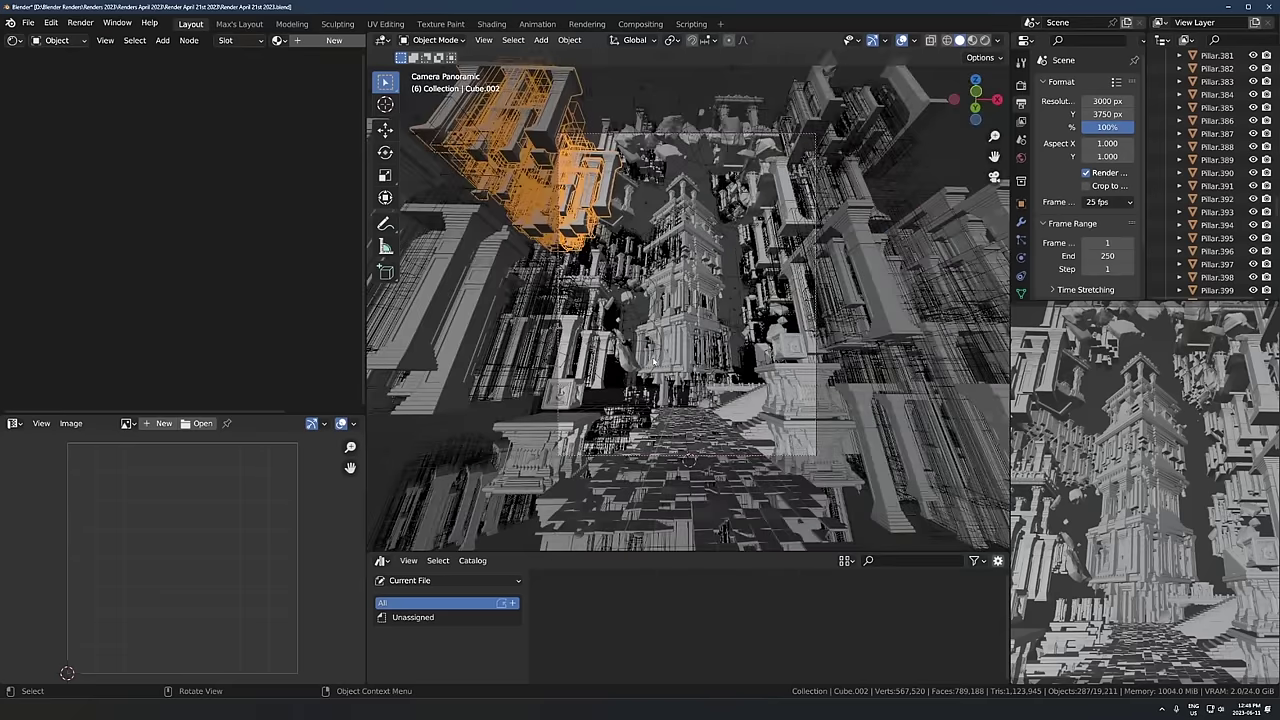
pyautogui.scroll(2, 775, 378)
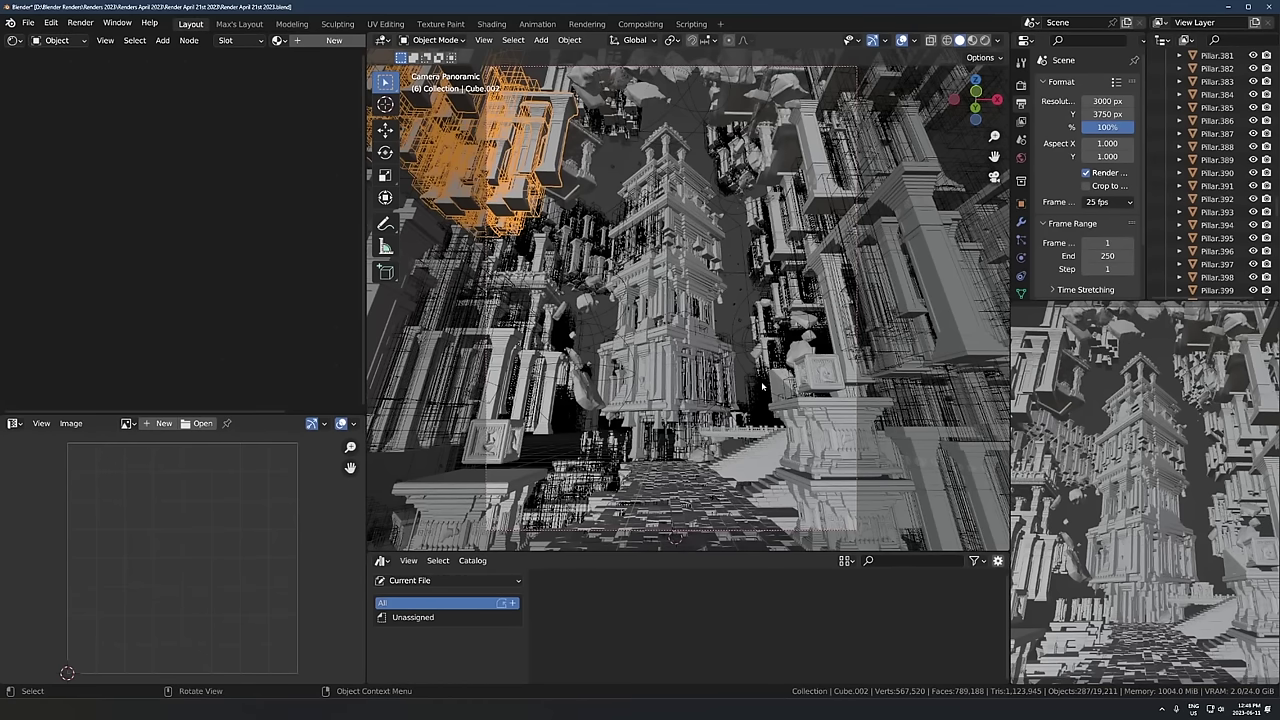
# Step: Look at the Viewport Display settings of Cube.002 and its display type options, and clear the selection
pyautogui.click(1021, 204)
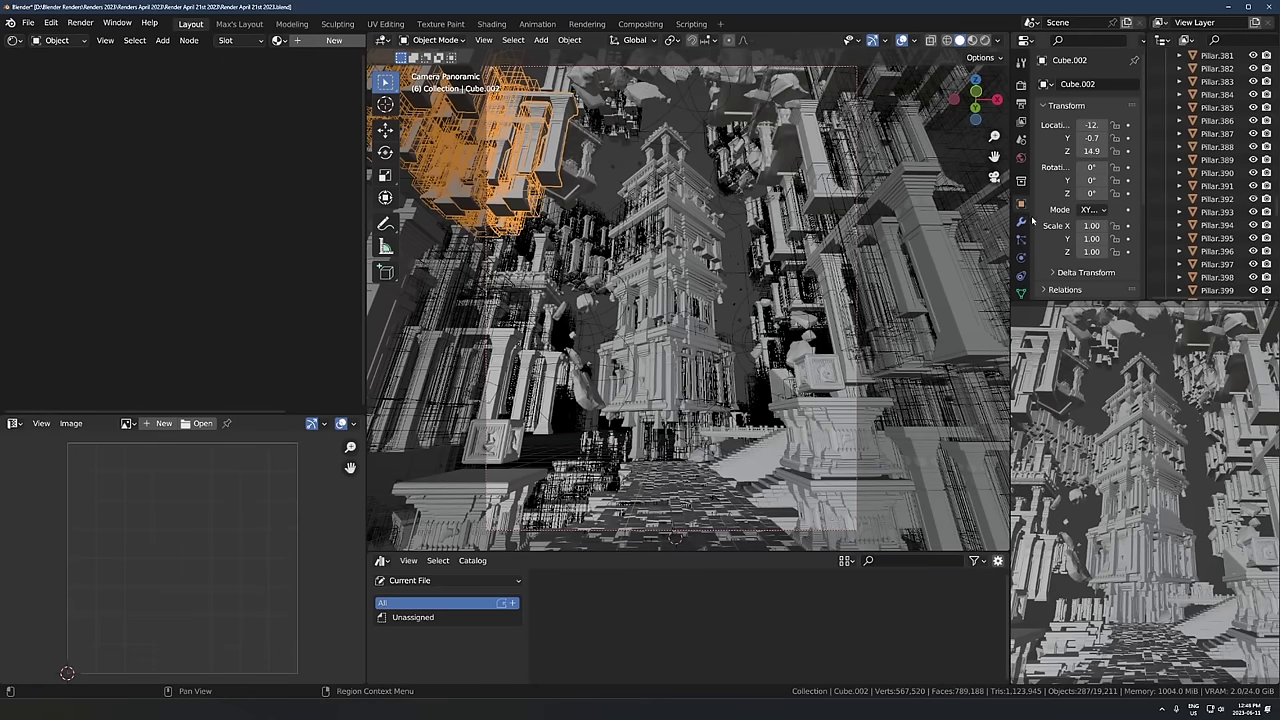
pyautogui.scroll(-3, 1036, 222)
pyautogui.click(1078, 257)
pyautogui.scroll(-3, 1078, 257)
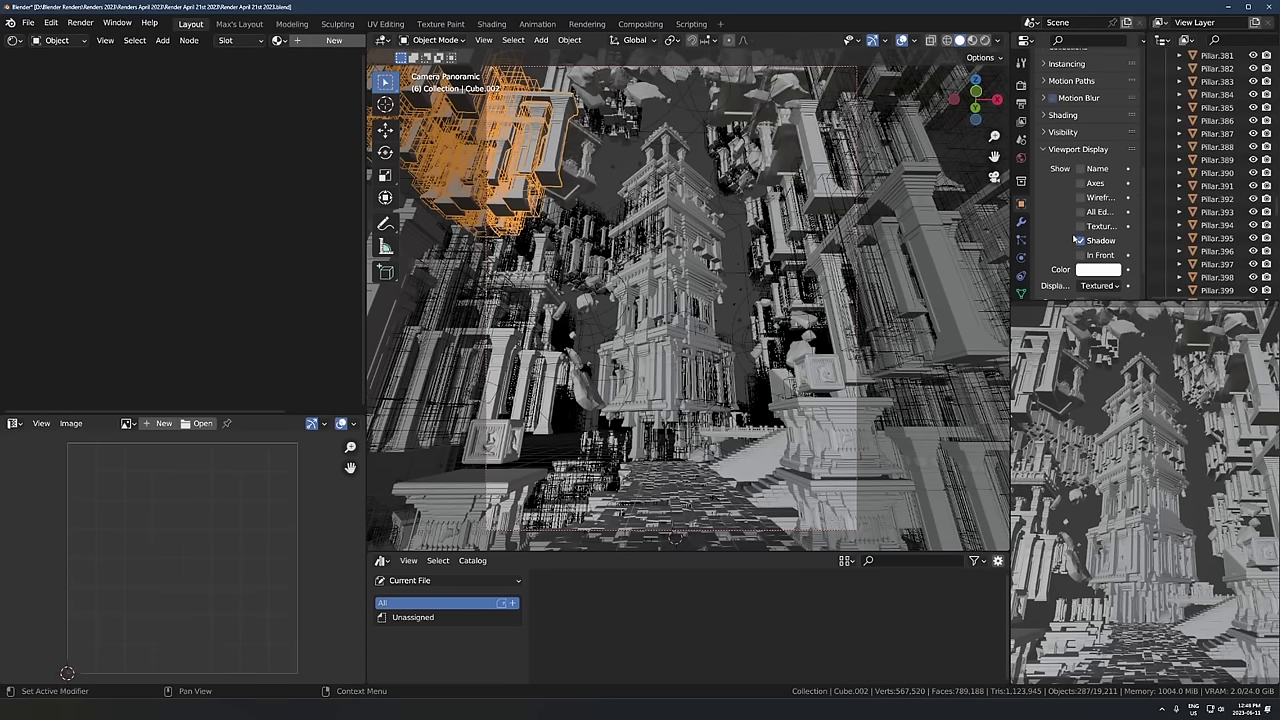
pyautogui.click(1098, 286)
pyautogui.moveTo(500, 218); pyautogui.dragTo(912, 295, button='middle')
pyautogui.press('KP_Decimal')
pyautogui.scroll(-7, 694, 312)
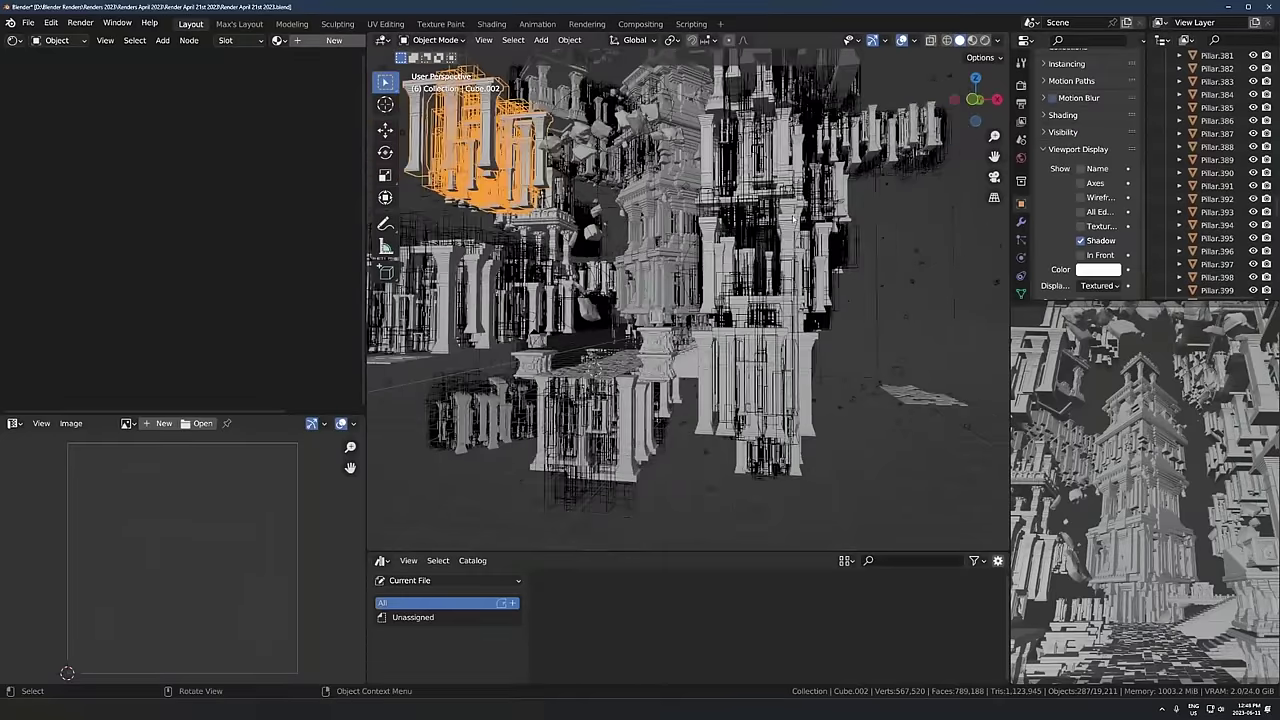
pyautogui.click(913, 274)
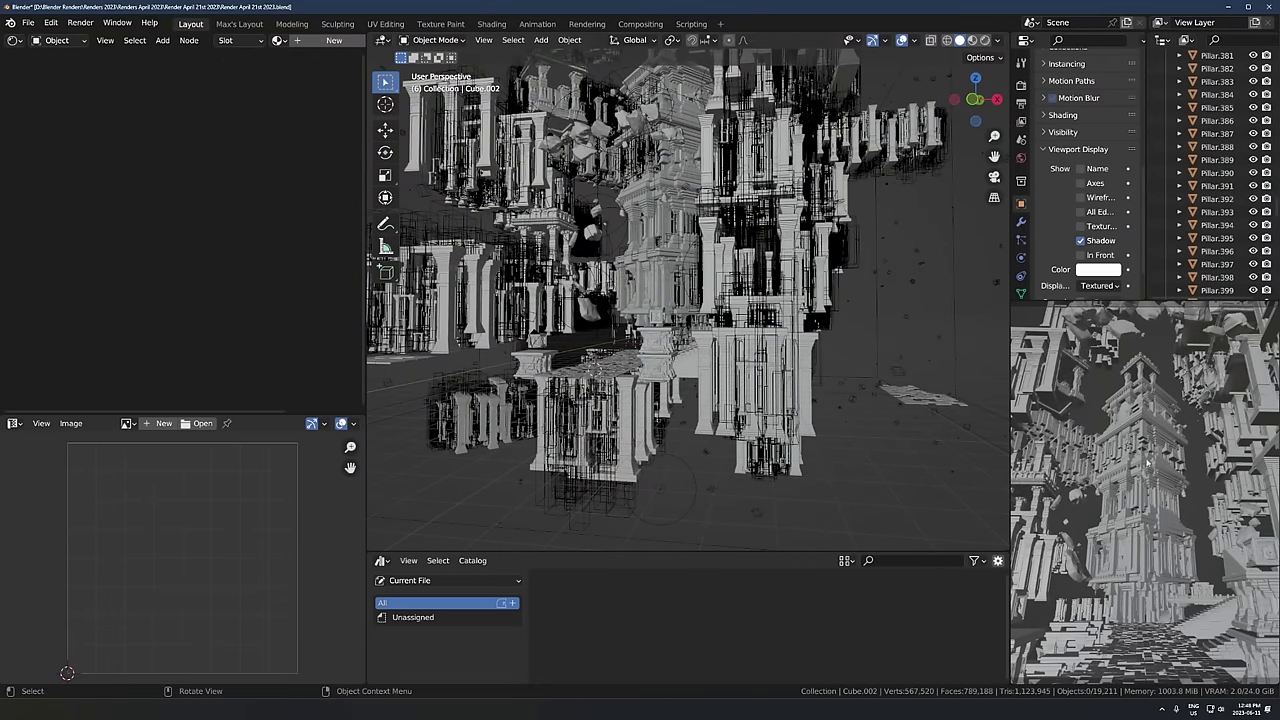
# Step: Set the camera preview to Rendered shading and widen its area
pyautogui.press('z')
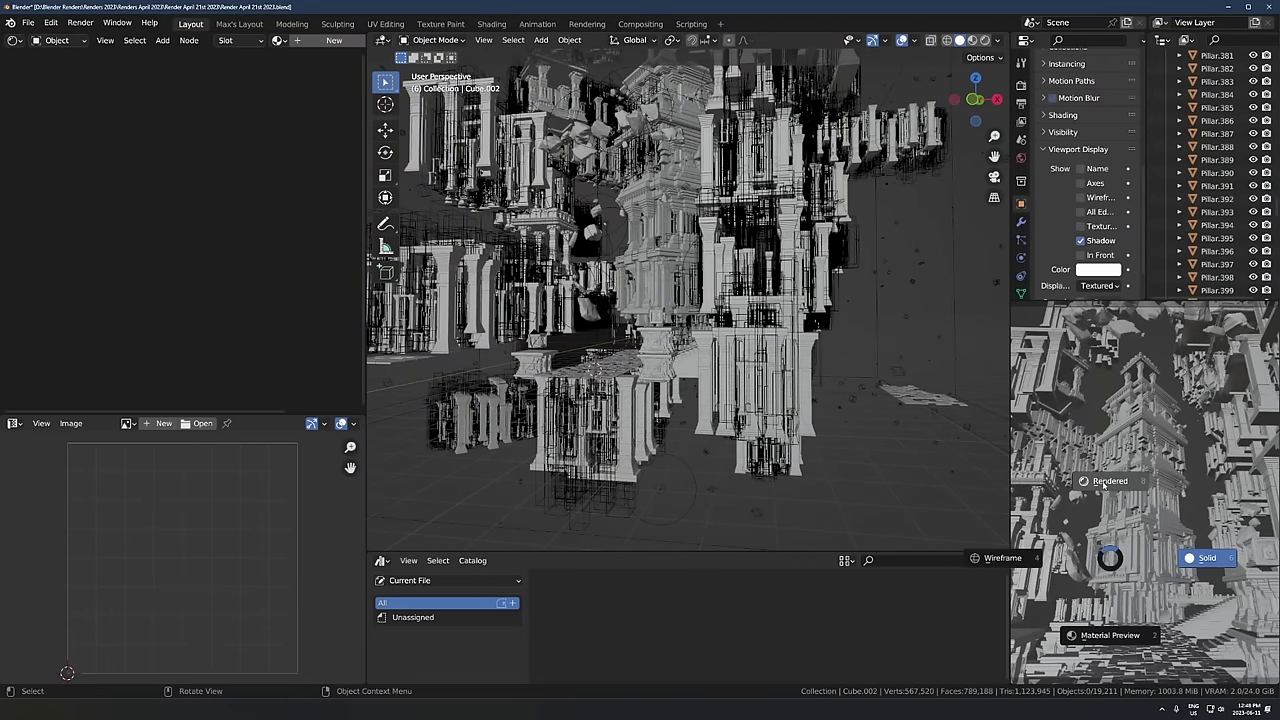
pyautogui.click(1105, 480)
pyautogui.moveTo(1010, 441); pyautogui.dragTo(968, 441)
# Step: Inspect the volume cube around the temple and try moving the spot light above it away to compare the render
pyautogui.scroll(-8, 670, 278)
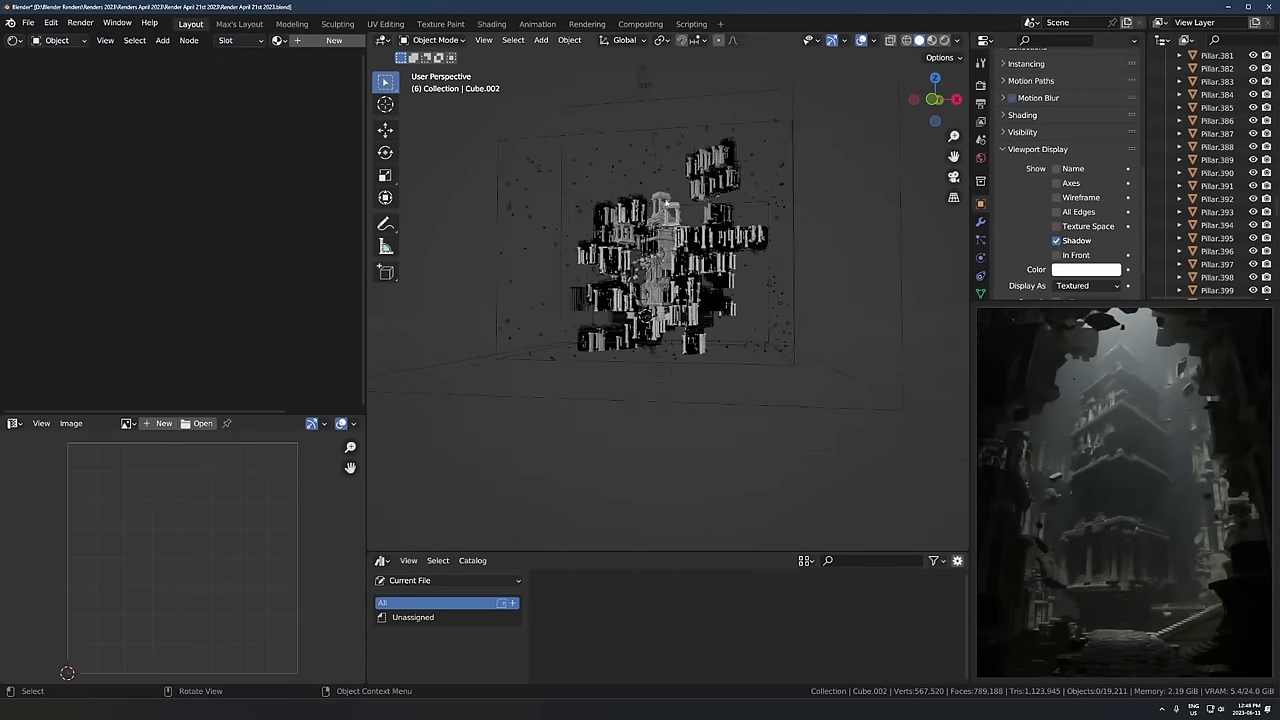
pyautogui.click(693, 228)
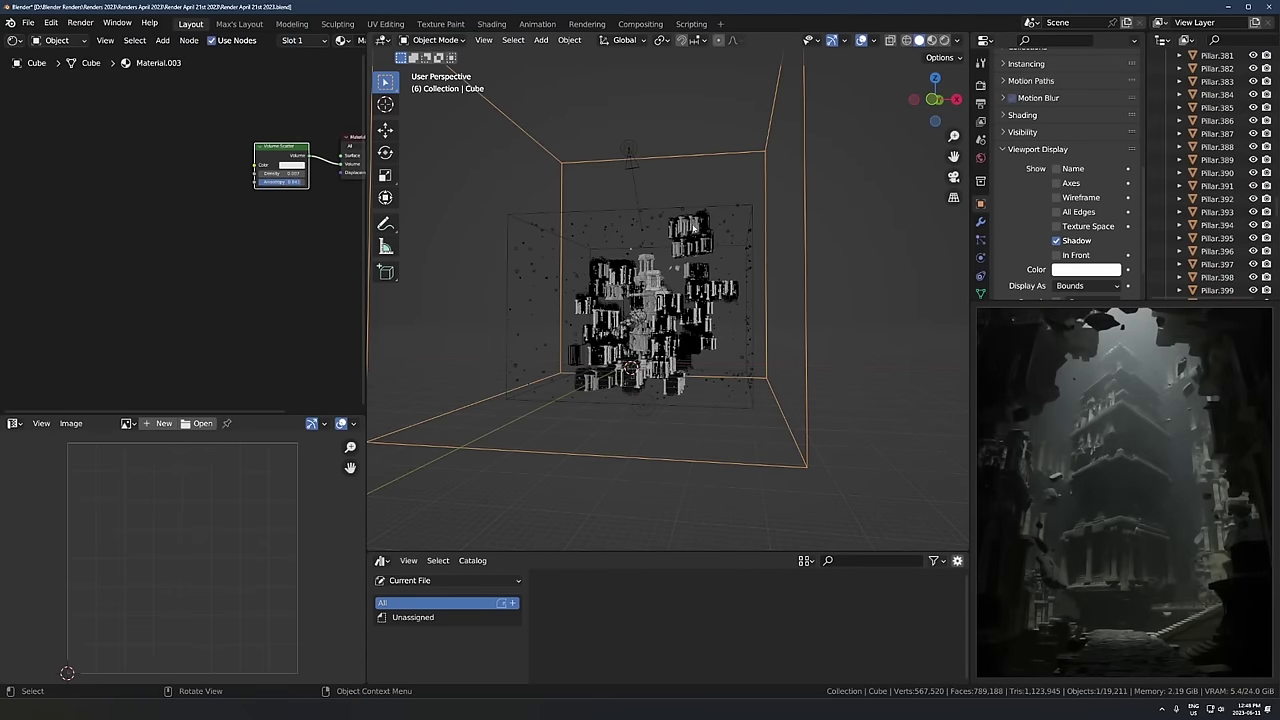
pyautogui.click(626, 152)
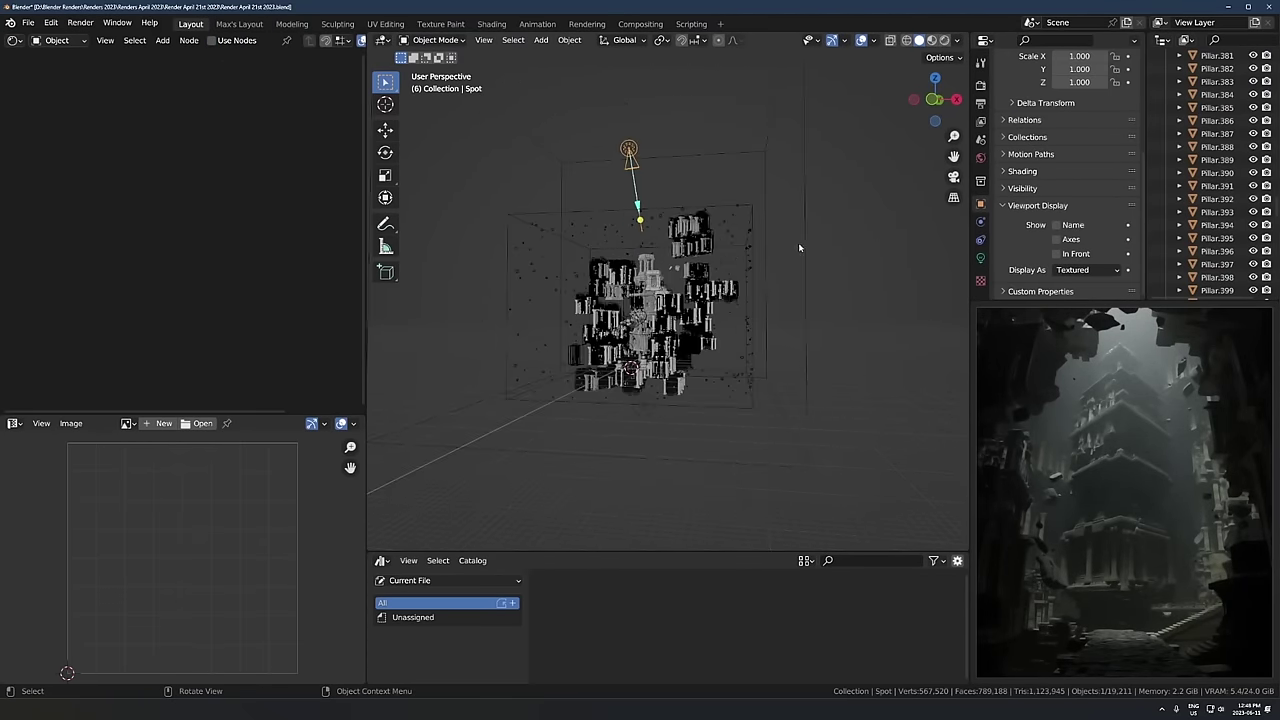
pyautogui.press('g')
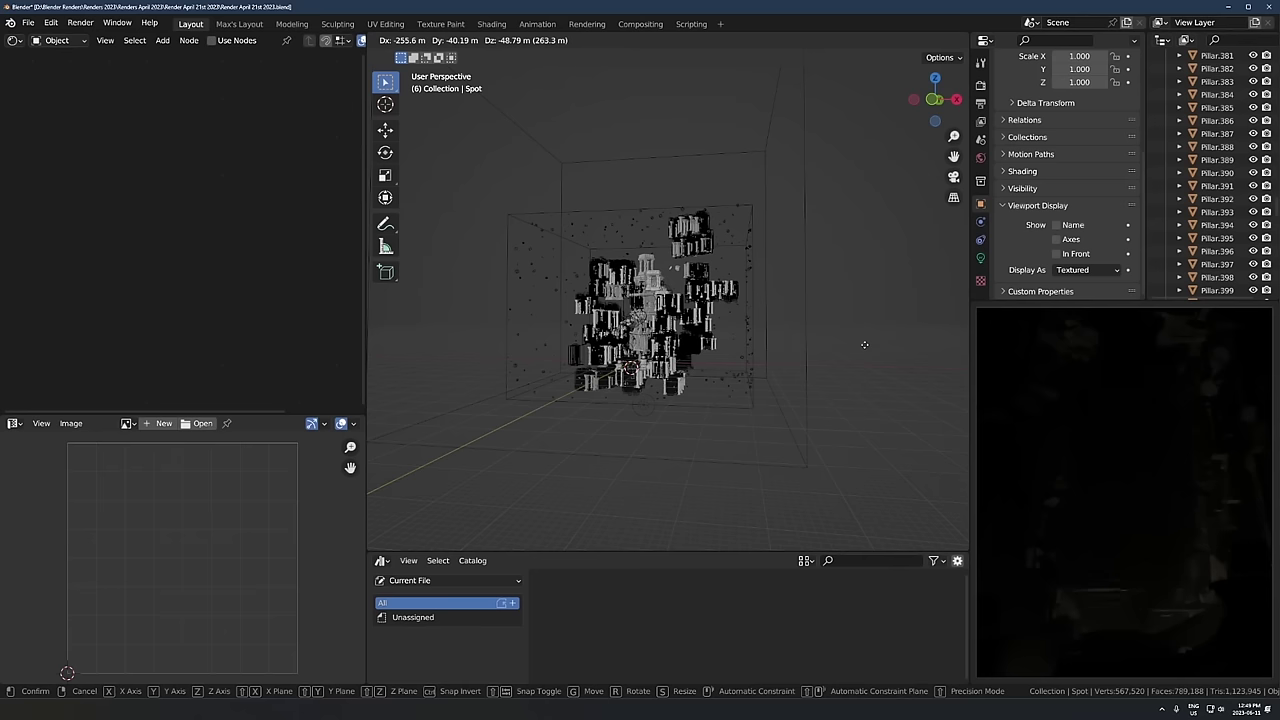
pyautogui.rightClick(864, 345)
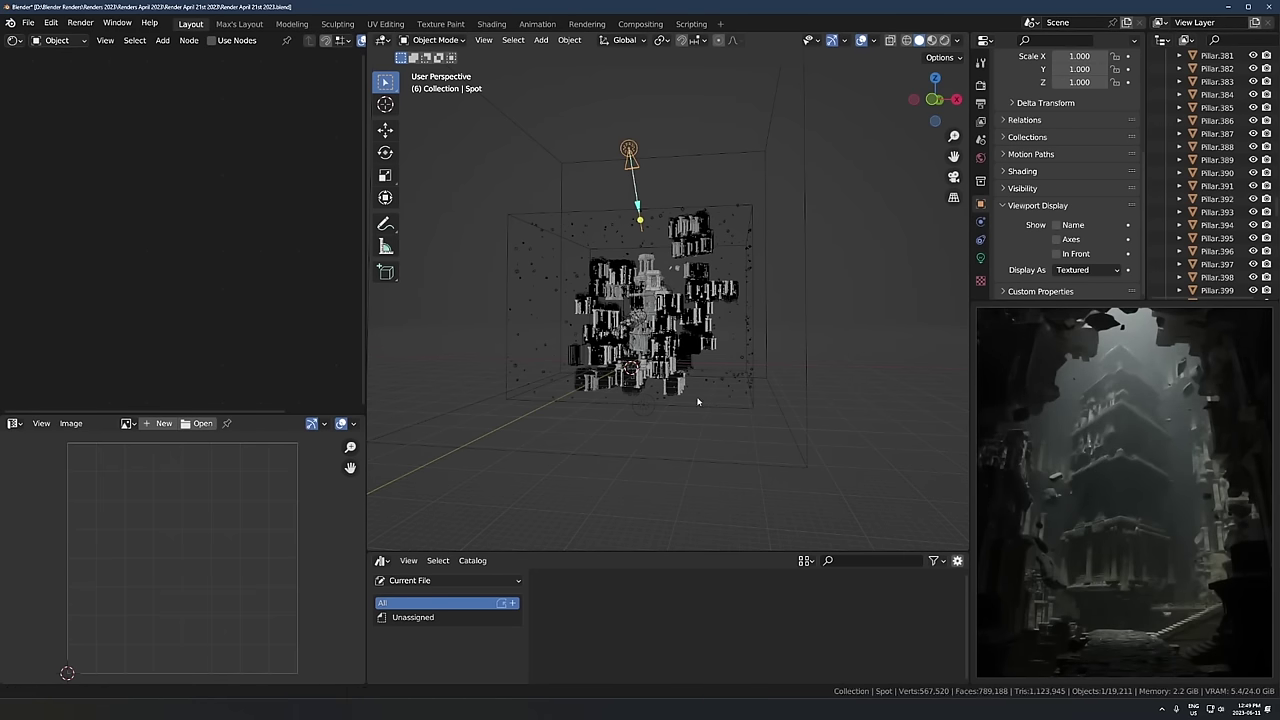
# Step: Show the light settings of the point light below the temple and try moving it away to compare the render
pyautogui.click(646, 408)
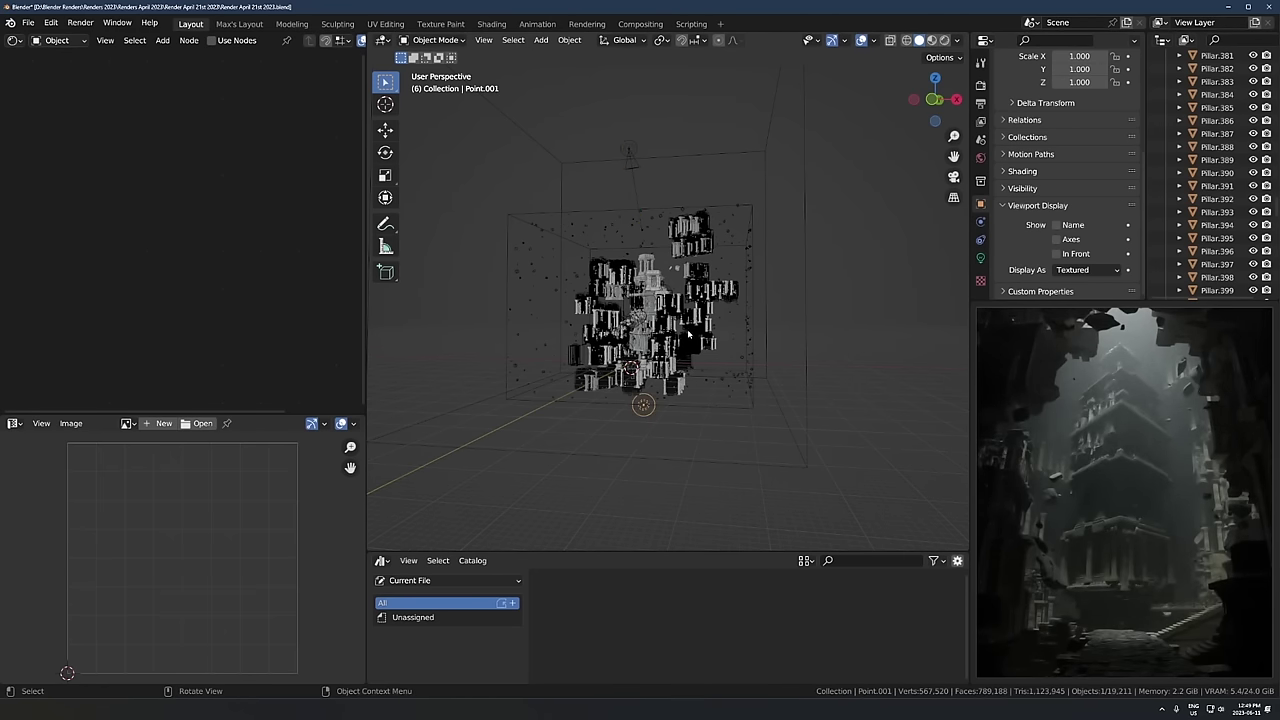
pyautogui.moveTo(705, 343); pyautogui.dragTo(630, 250, button='middle')
pyautogui.scroll(2, 655, 311)
pyautogui.moveTo(655, 312); pyautogui.dragTo(691, 375, button='middle')
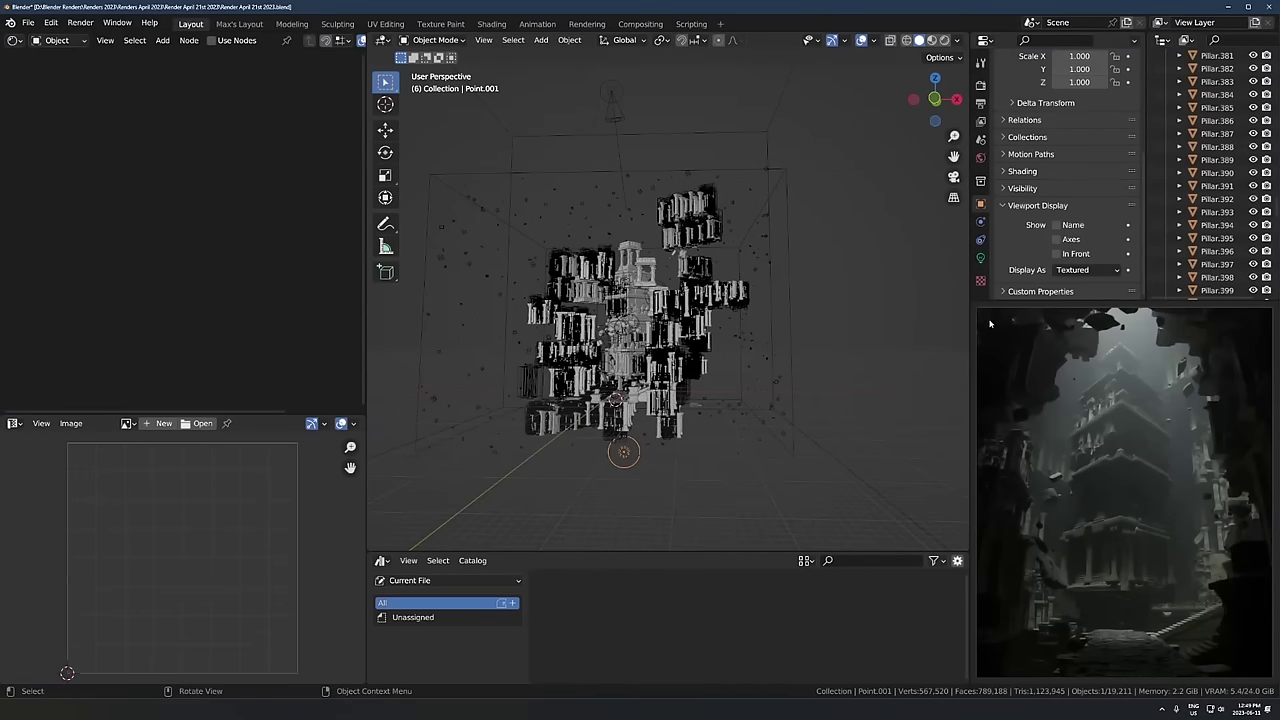
pyautogui.click(980, 258)
pyautogui.press('g')
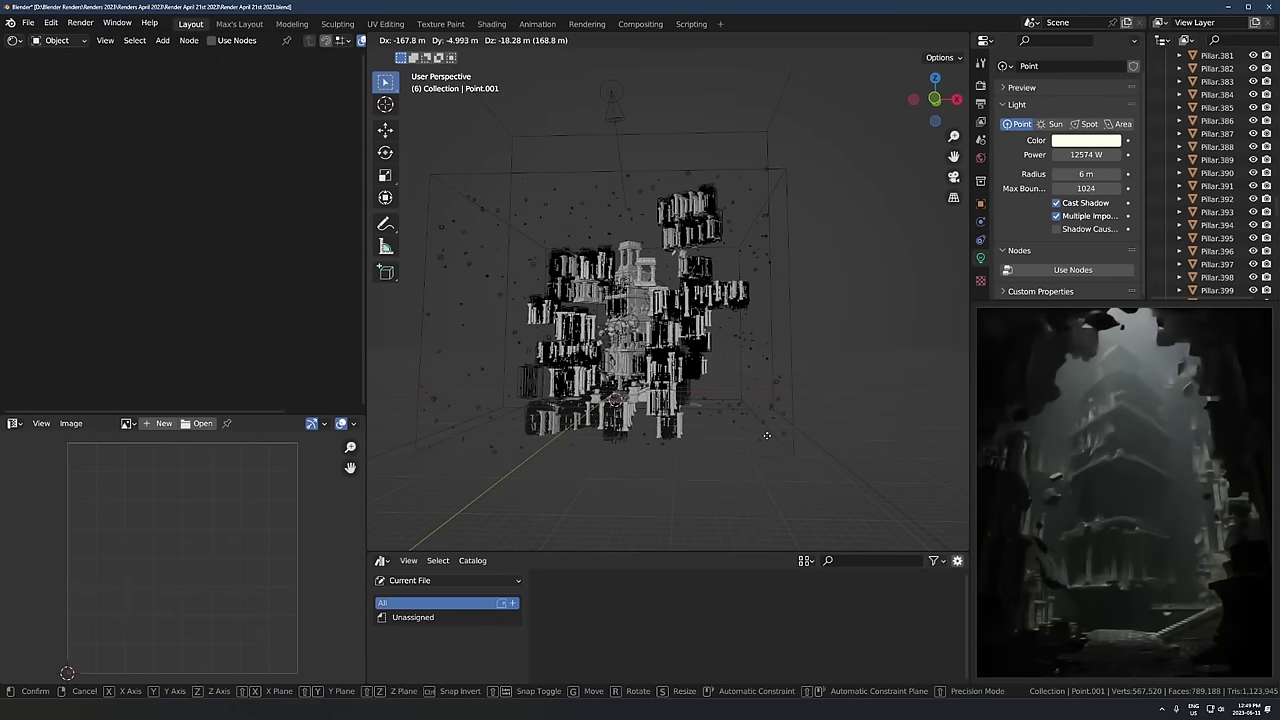
pyautogui.rightClick(416, 369)
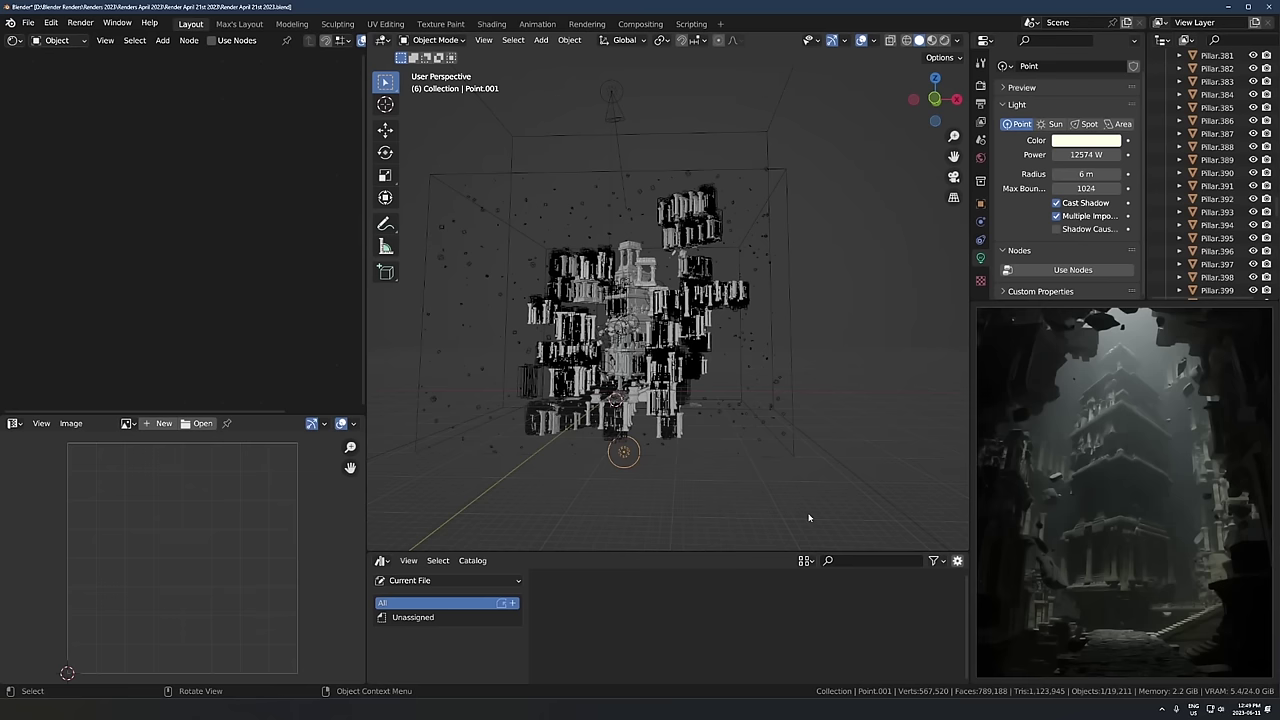
pyautogui.press('g')
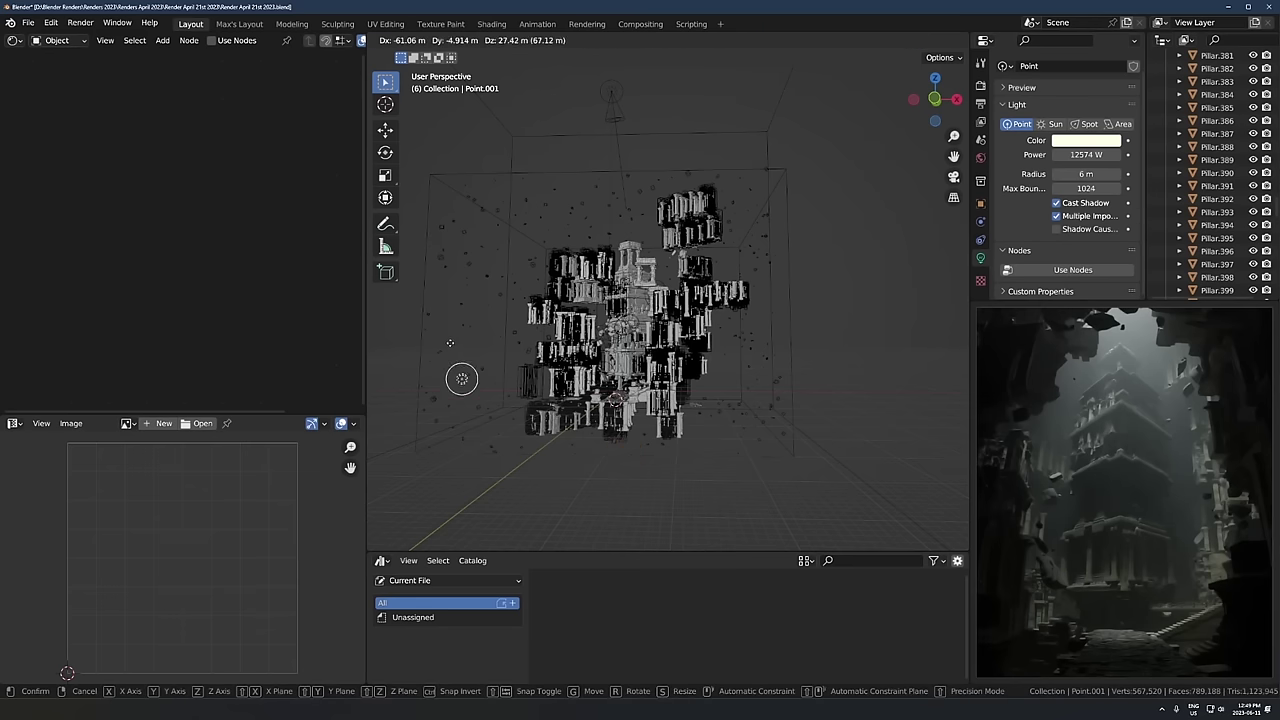
pyautogui.rightClick(622, 423)
# Step: Locate Point.001 in the object list, hide it in the viewport to compare the lighting, and show it again
pyautogui.press('KP_Decimal')
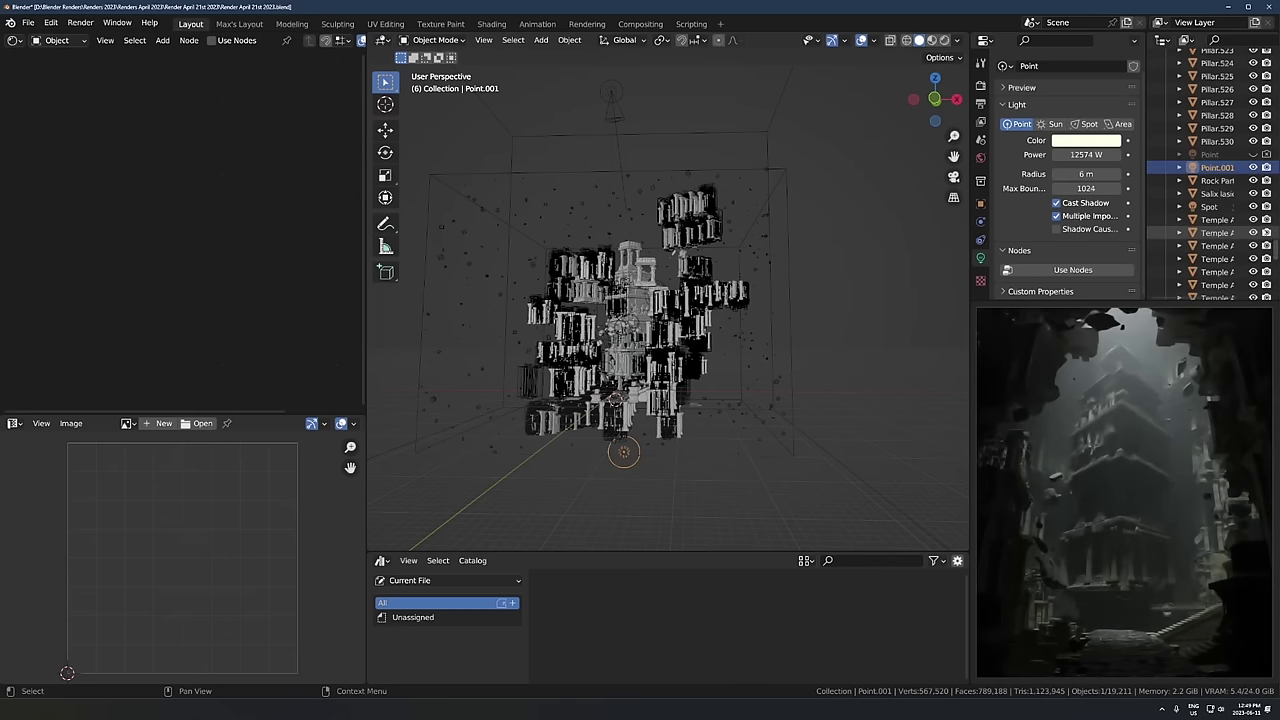
pyautogui.click(1253, 167)
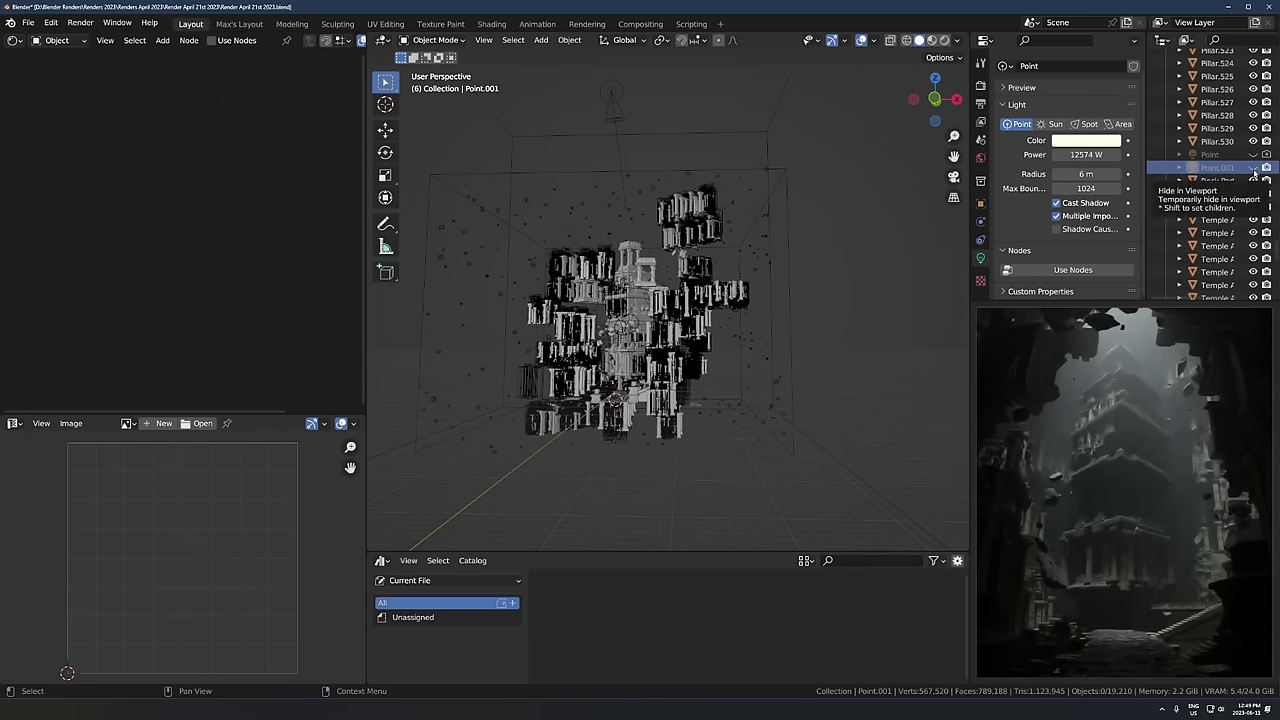
pyautogui.click(1254, 168)
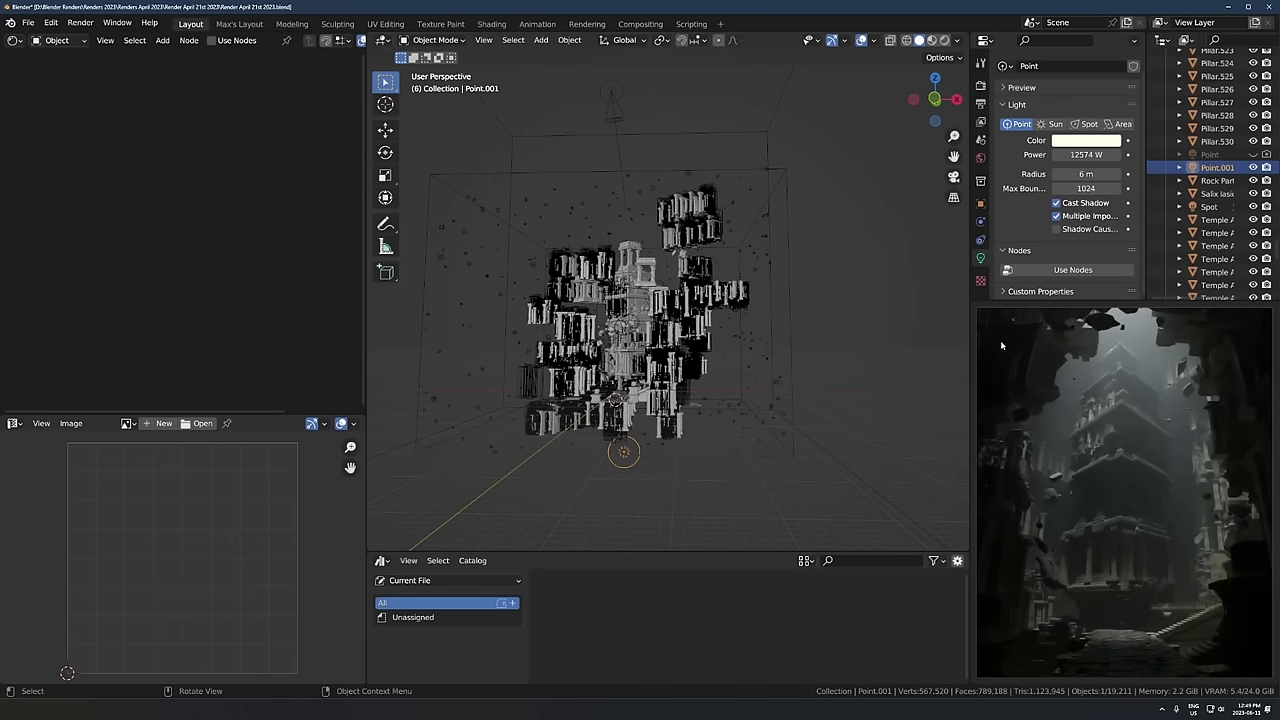
# Step: Select the spot light above the temple and try moving it away to compare the render
pyautogui.click(610, 122)
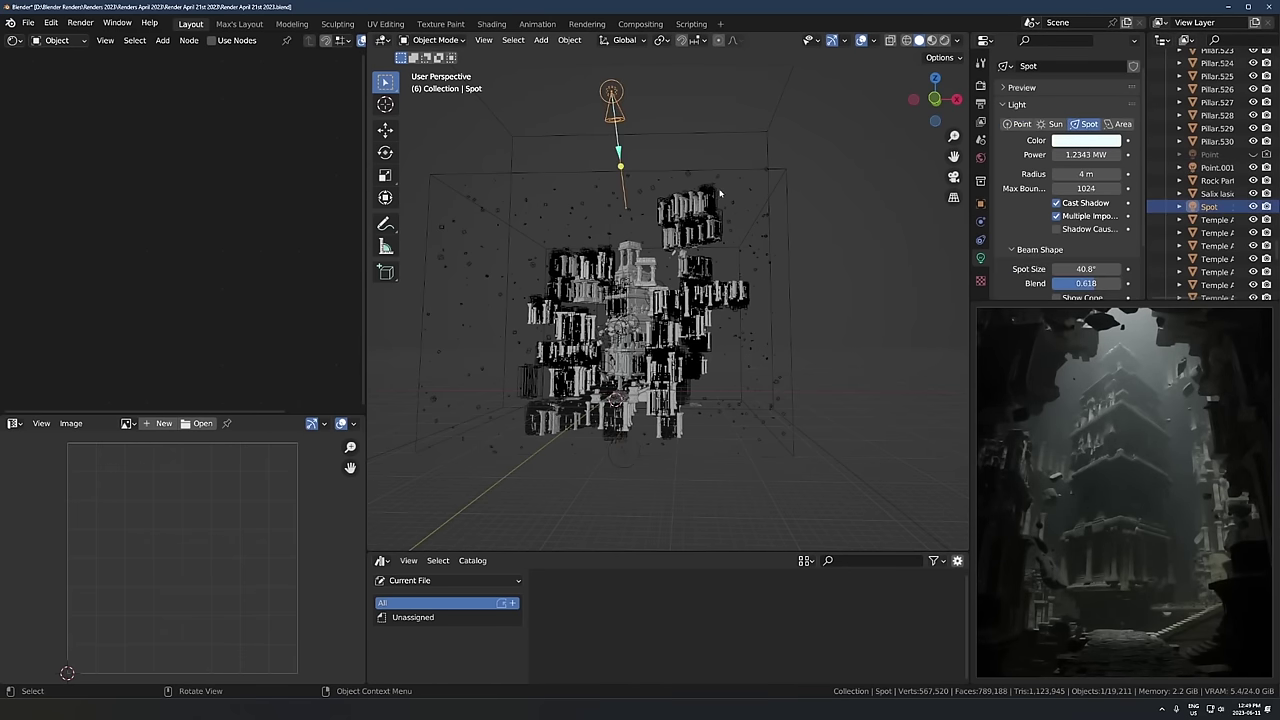
pyautogui.press('g')
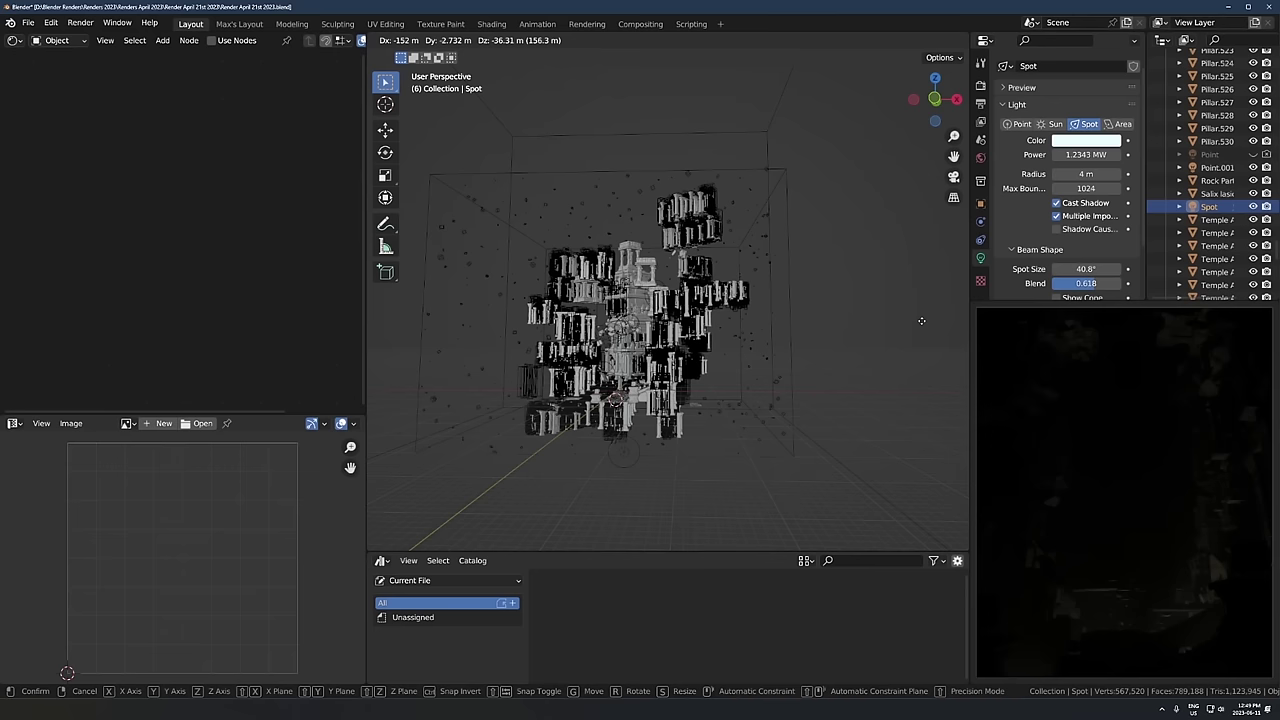
pyautogui.press('Escape')
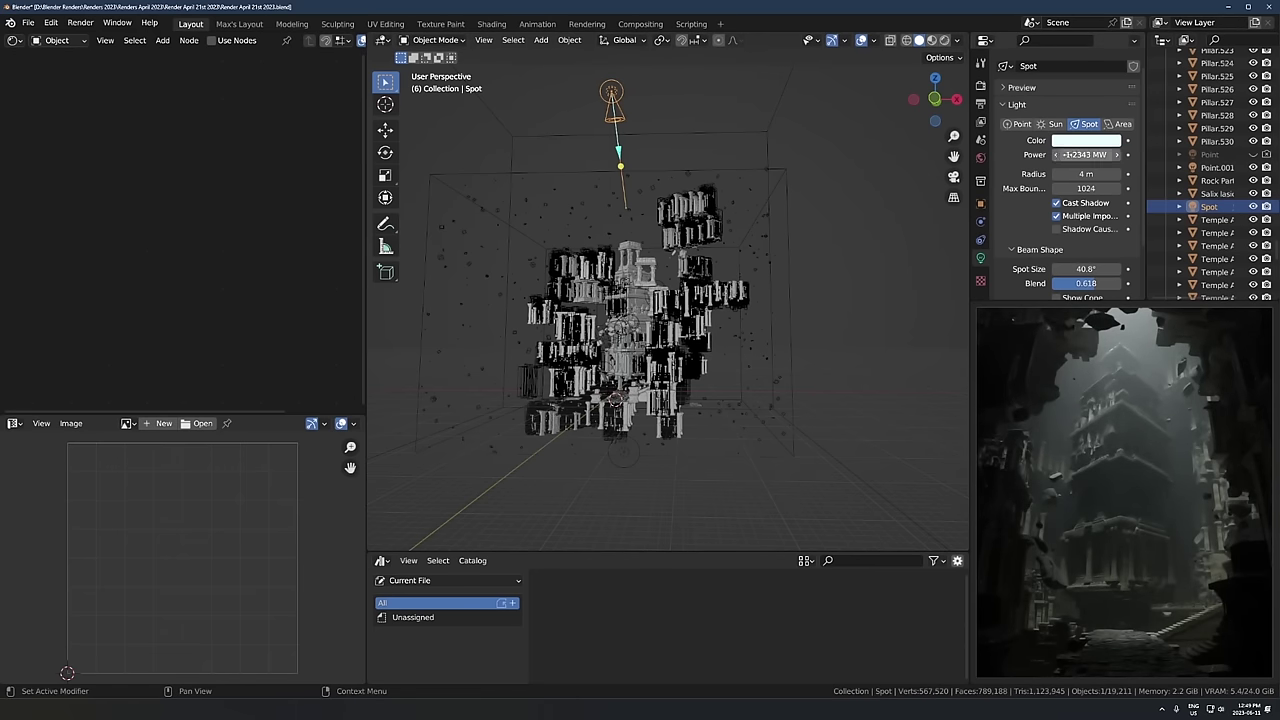
pyautogui.click(1080, 155)
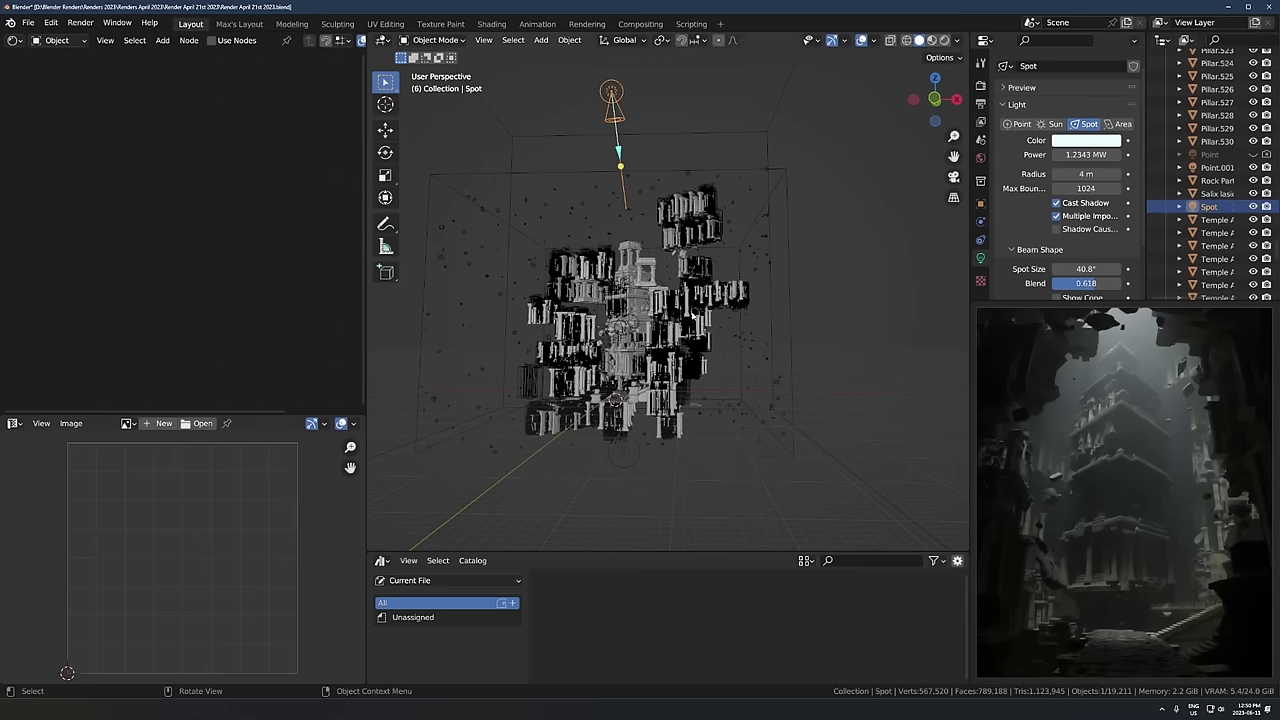
# Step: Examine the spot light's placement and aim over the temple and try shifting it slightly
pyautogui.press('KP_Decimal')
pyautogui.scroll(-6, 717, 377)
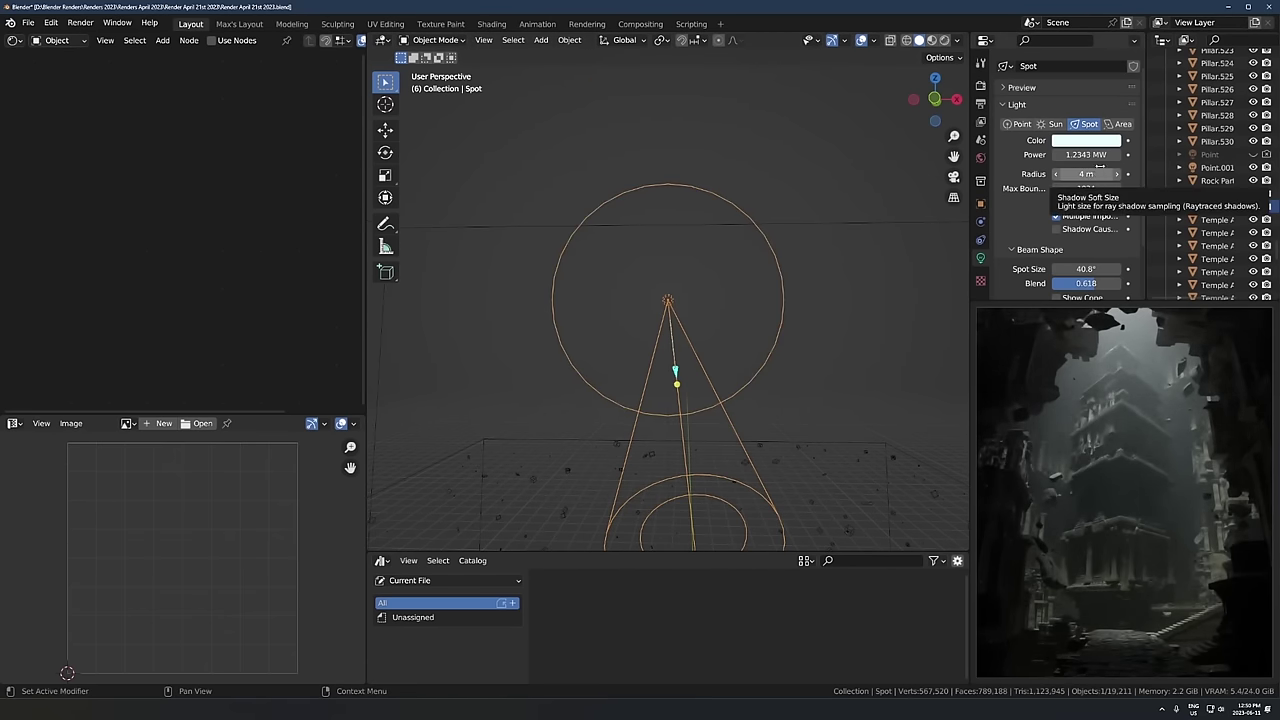
pyautogui.scroll(-6, 838, 540)
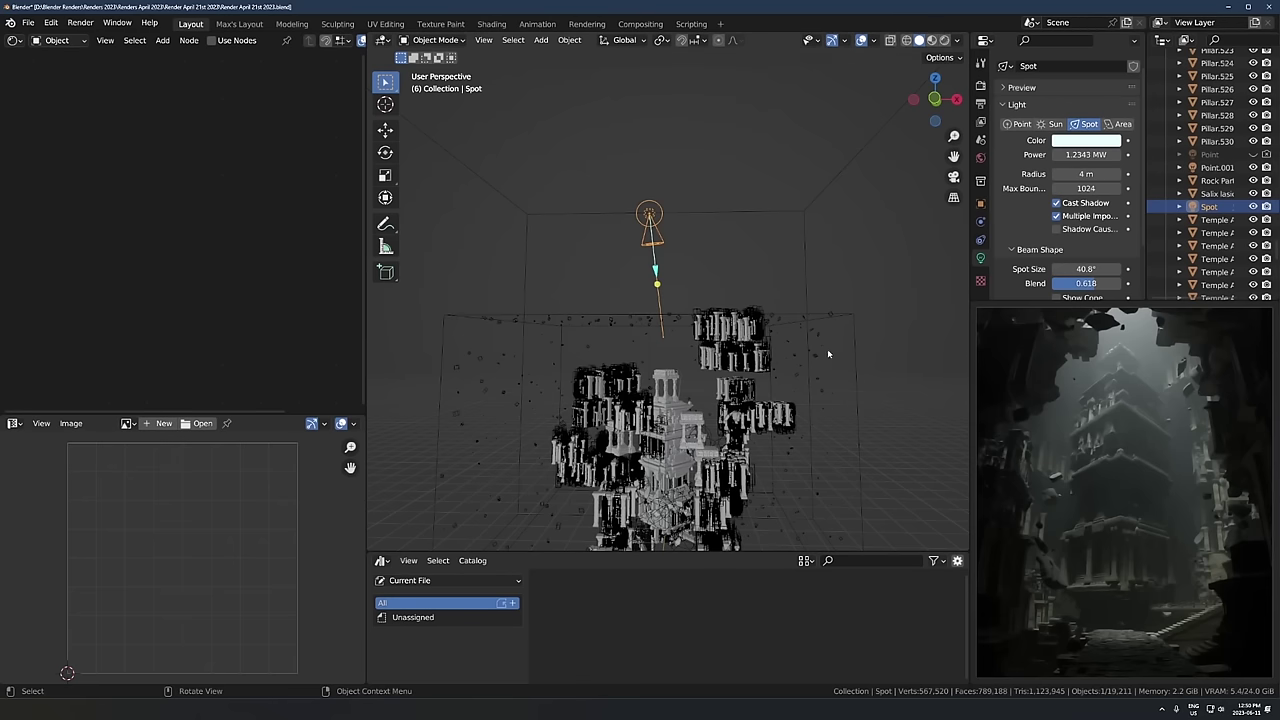
pyautogui.moveTo(828, 354); pyautogui.dragTo(690, 400, button='middle')
pyautogui.scroll(5, 592, 252)
pyautogui.moveTo(592, 252); pyautogui.dragTo(634, 286, button='middle')
pyautogui.scroll(-3, 642, 268)
pyautogui.press('g')
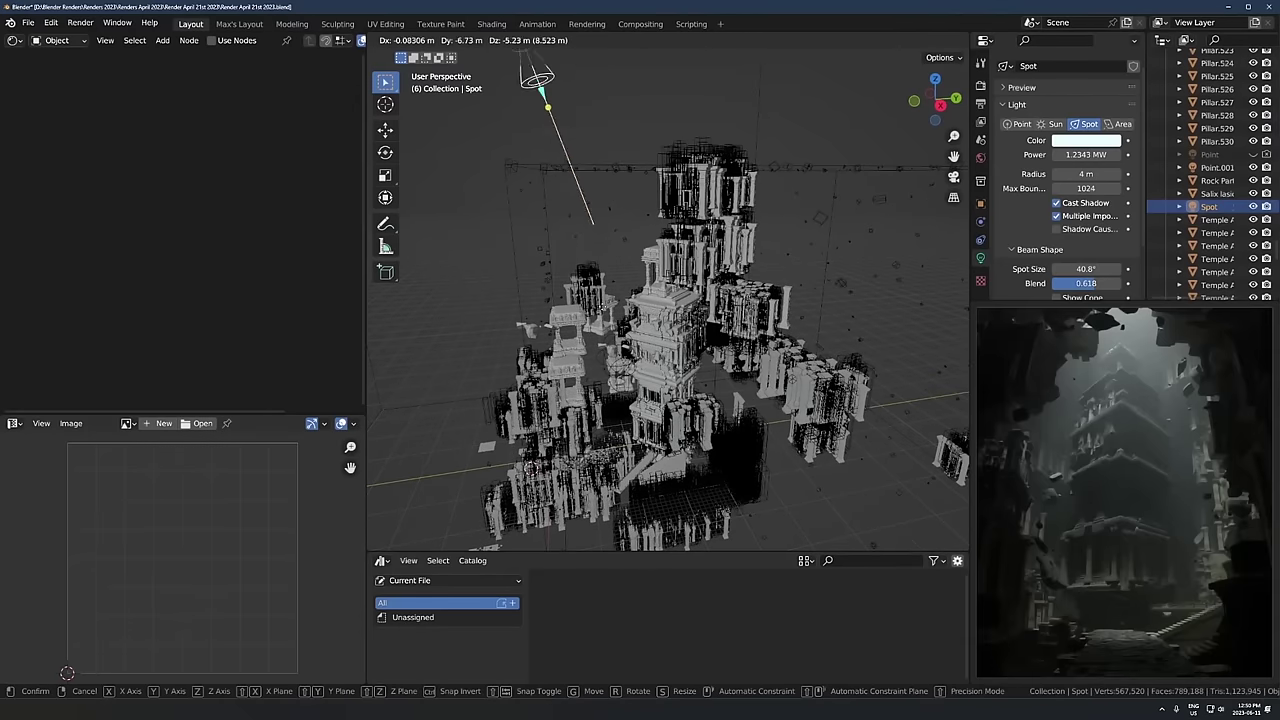
pyautogui.rightClick(636, 330)
# Step: View the rendered temple from other angles in the preview and return to the camera view
pyautogui.moveTo(1168, 582); pyautogui.dragTo(1123, 406, button='middle')
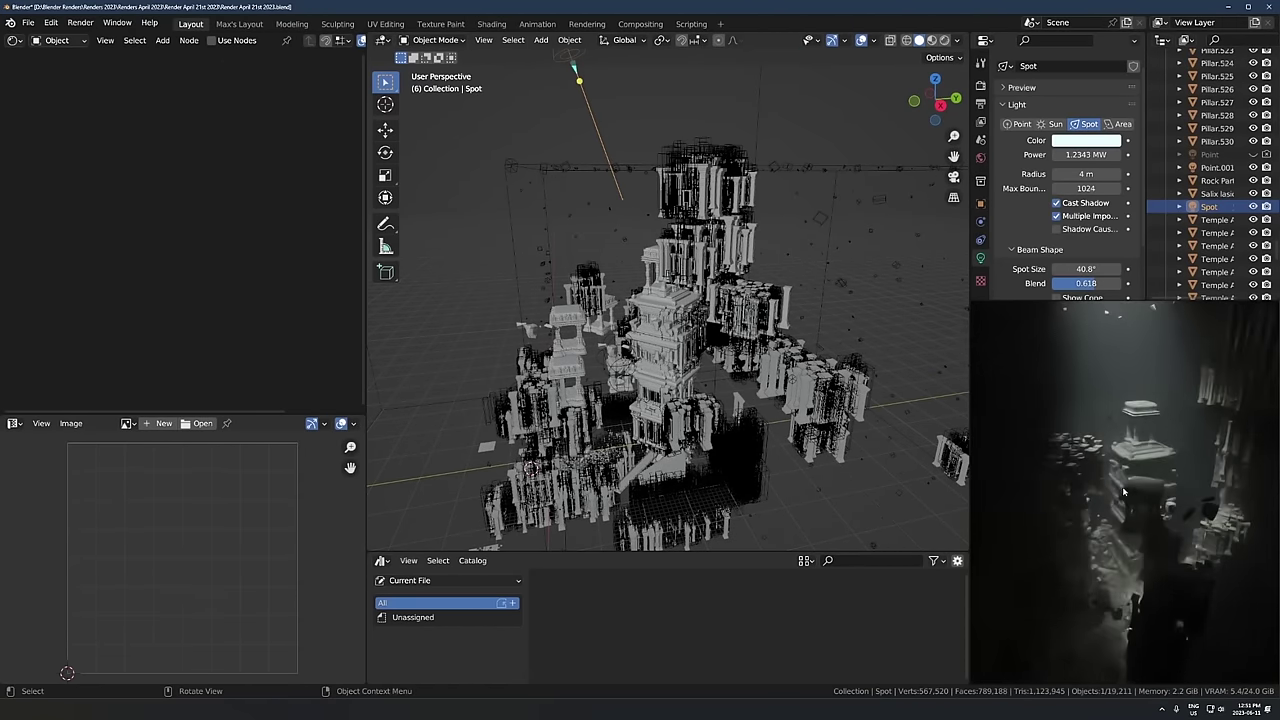
pyautogui.moveTo(1123, 490); pyautogui.dragTo(1127, 545, button='middle')
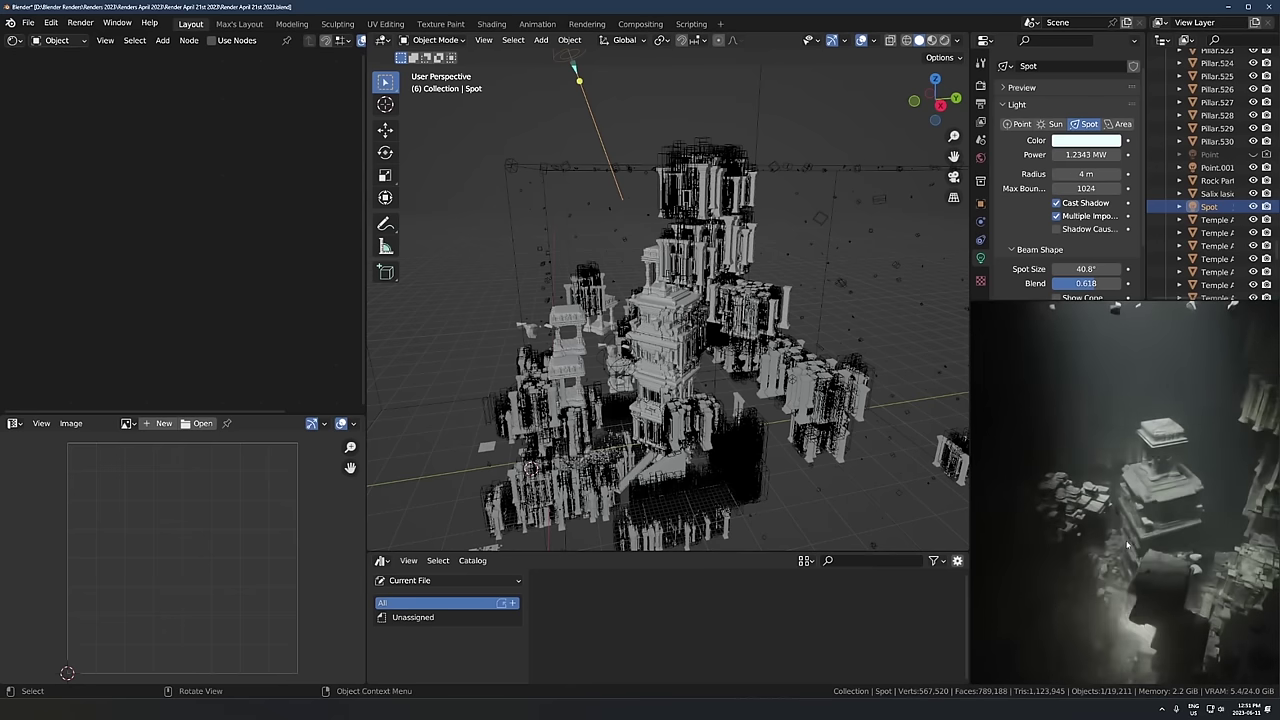
pyautogui.press('KP_0')
pyautogui.scroll(-3, 606, 206)
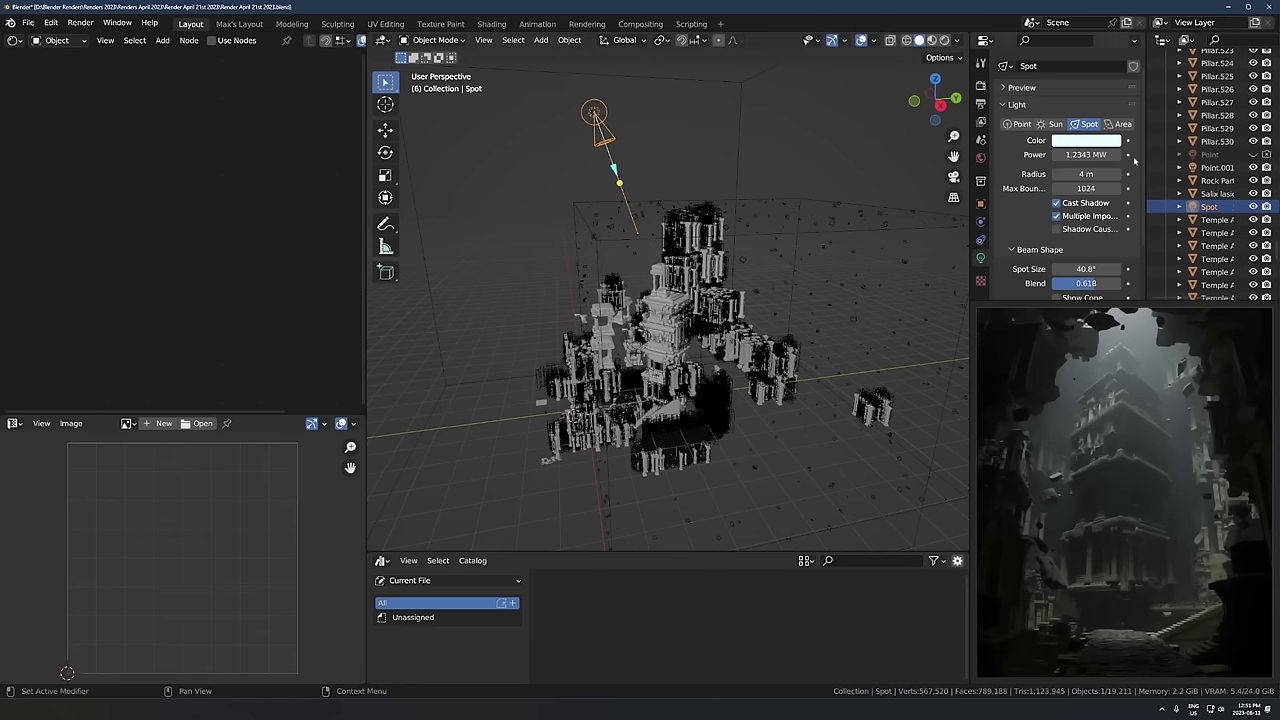
# Step: Examine the spot light's color saturation and its beam shape settings against the rendered preview
pyautogui.click(1099, 142)
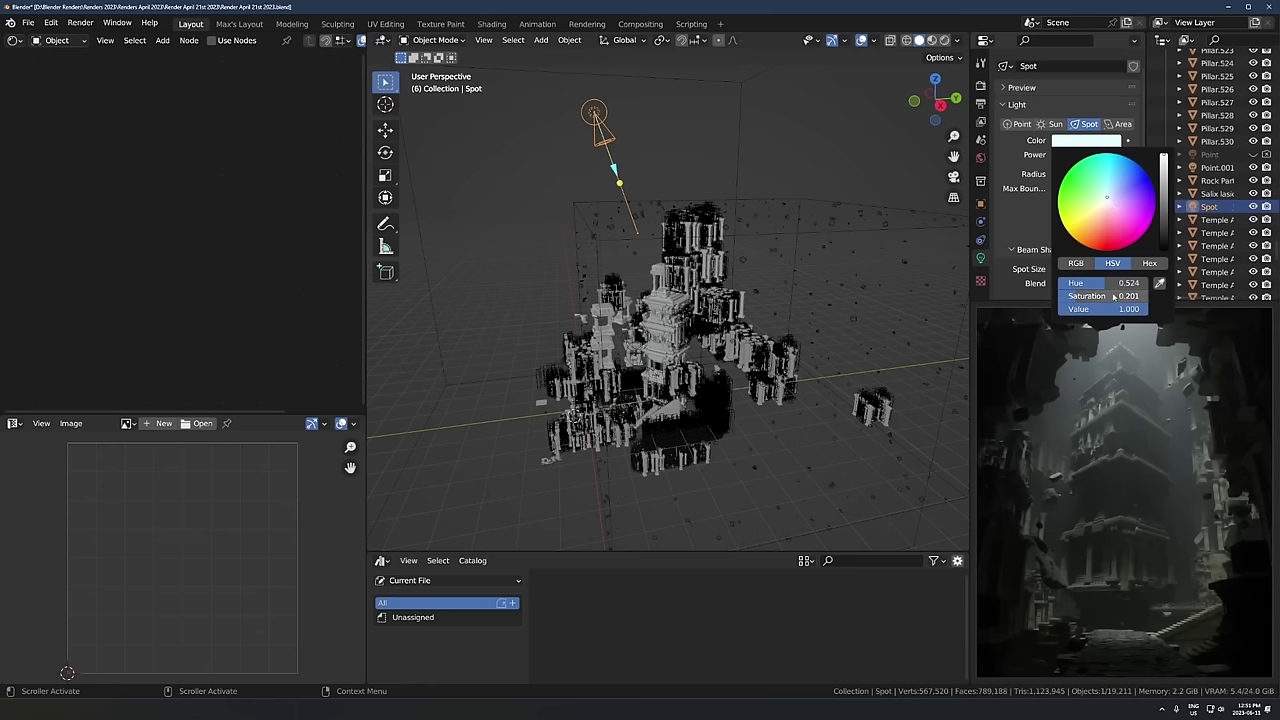
pyautogui.moveTo(1114, 296); pyautogui.dragTo(1056, 296)
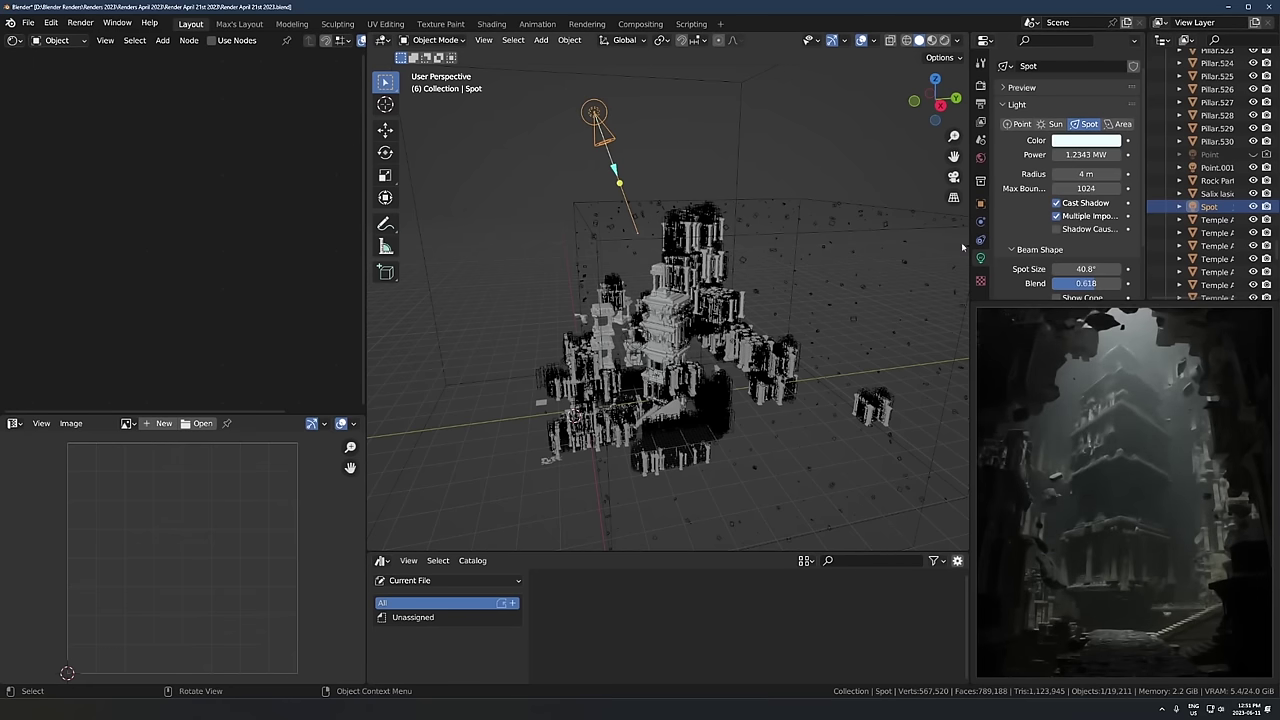
pyautogui.scroll(-2, 1054, 240)
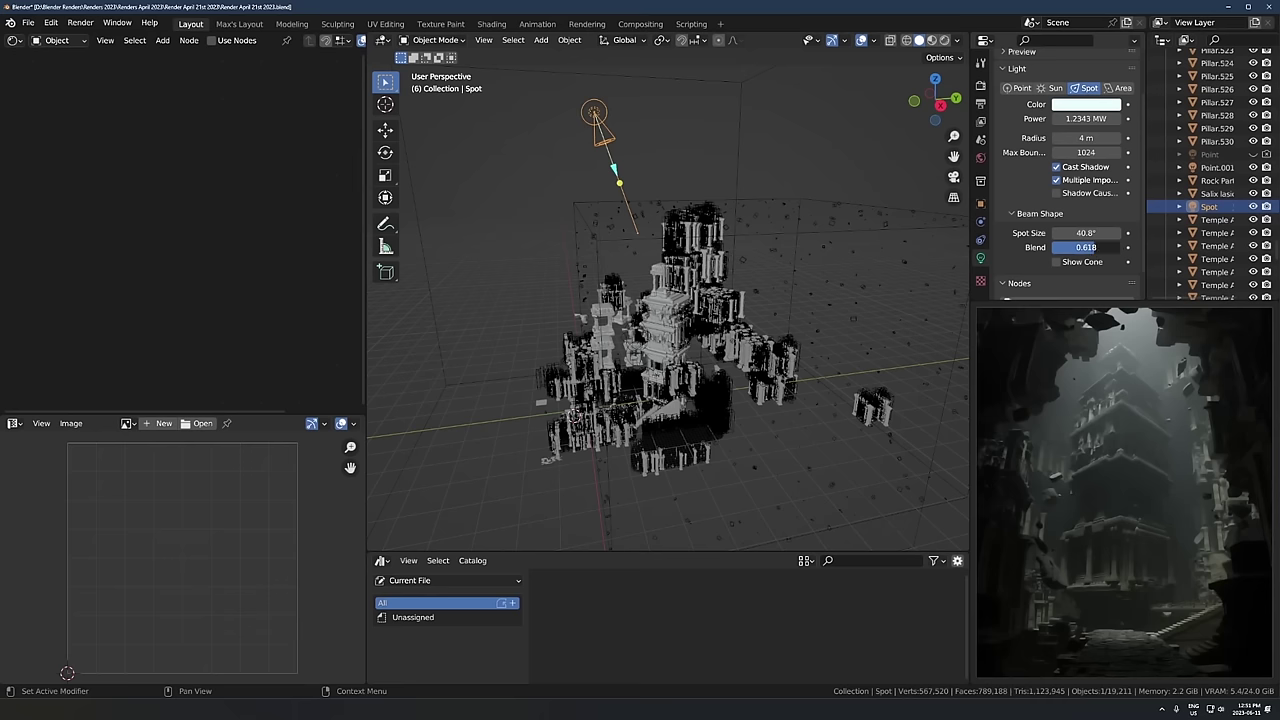
pyautogui.moveTo(1094, 248)
pyautogui.mouseDown()
pyautogui.moveTo(1121, 248)
pyautogui.moveTo(1052, 248)
pyautogui.moveTo(1094, 249)
pyautogui.mouseUp()
pyautogui.scroll(-2, 1090, 200)
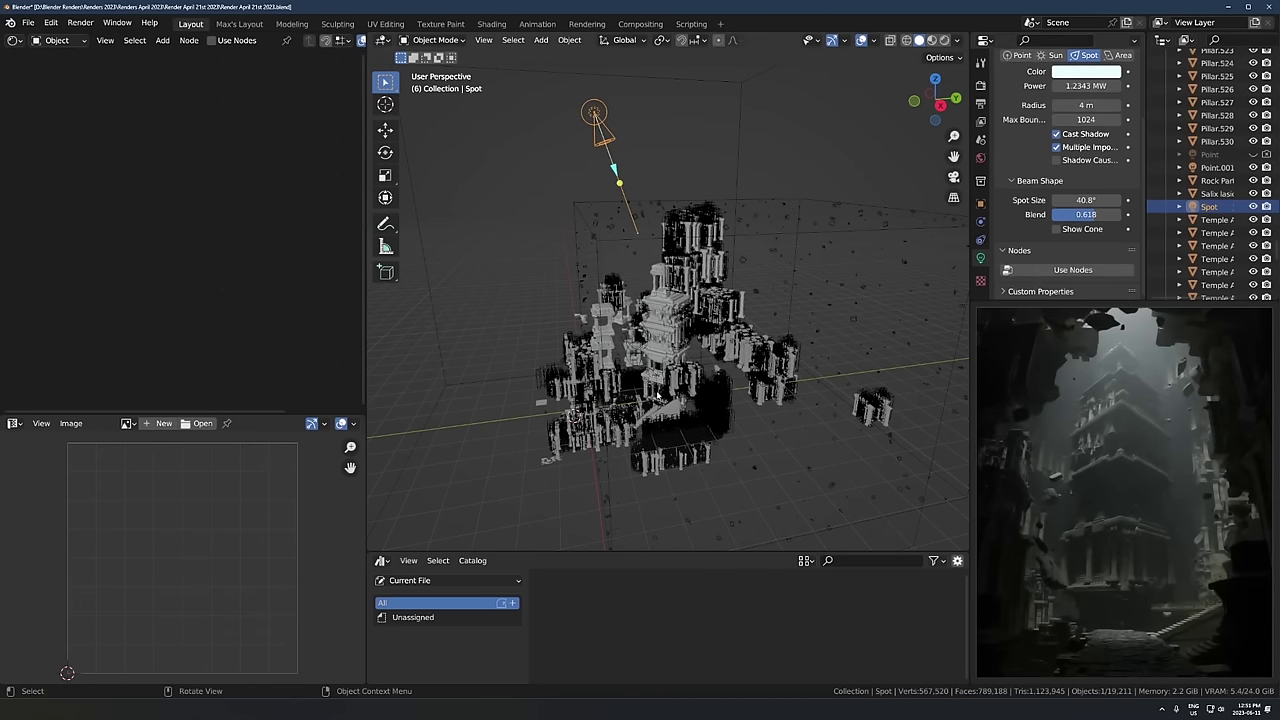
pyautogui.scroll(-1, 1047, 440)
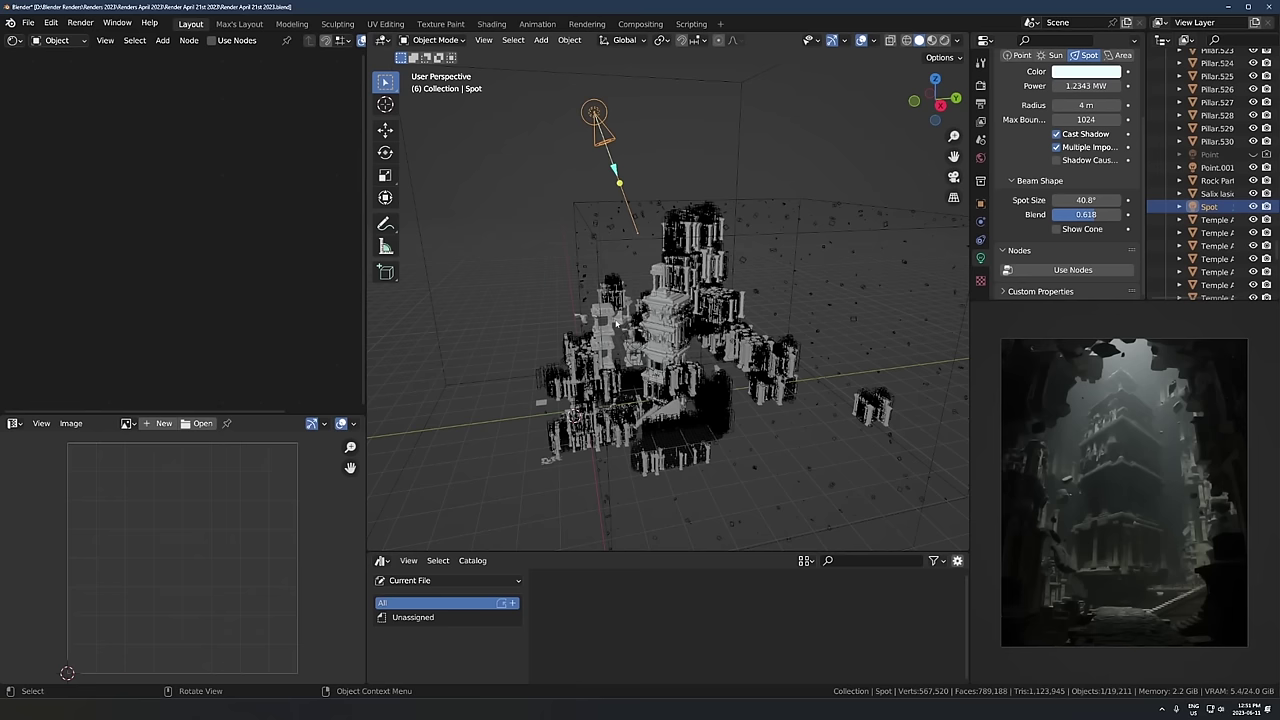
pyautogui.scroll(2, 1004, 222)
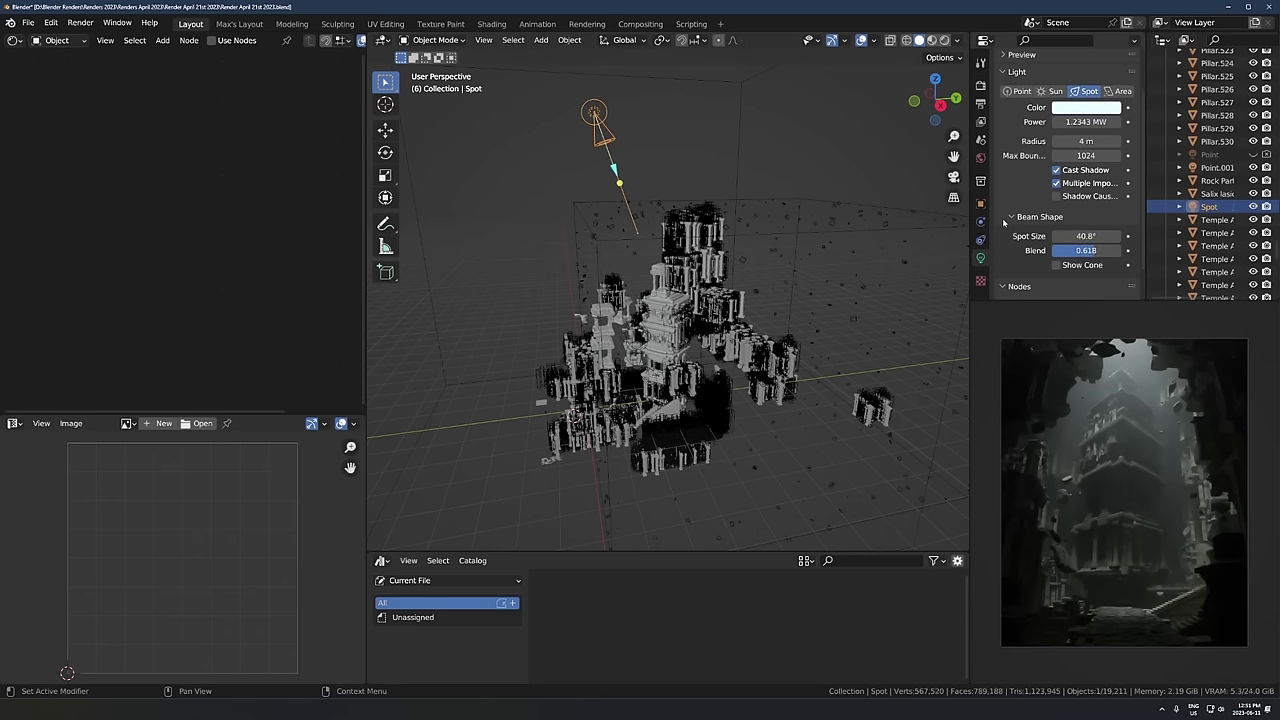
pyautogui.scroll(-2, 1012, 218)
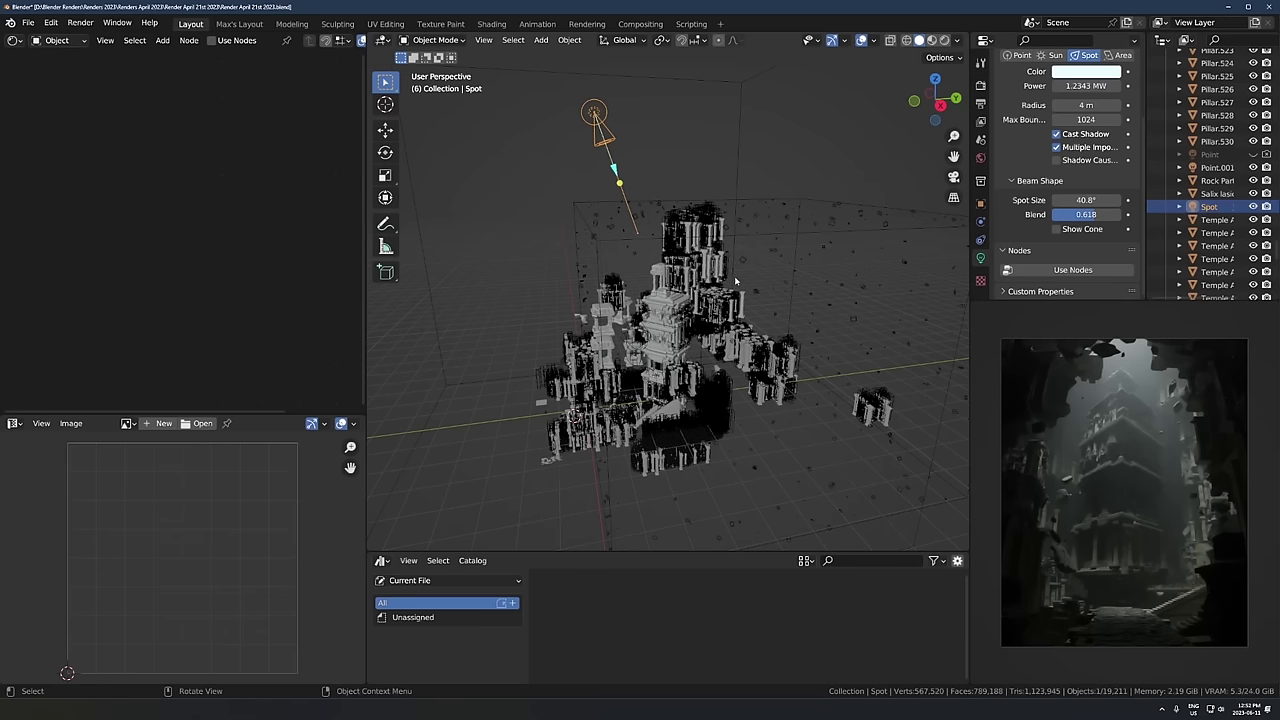
# Step: Set the camera preview to Solid shading and open the recent file Render December 25th 2022.blend, saving the current changes
pyautogui.press('z')
pyautogui.click(1166, 463)
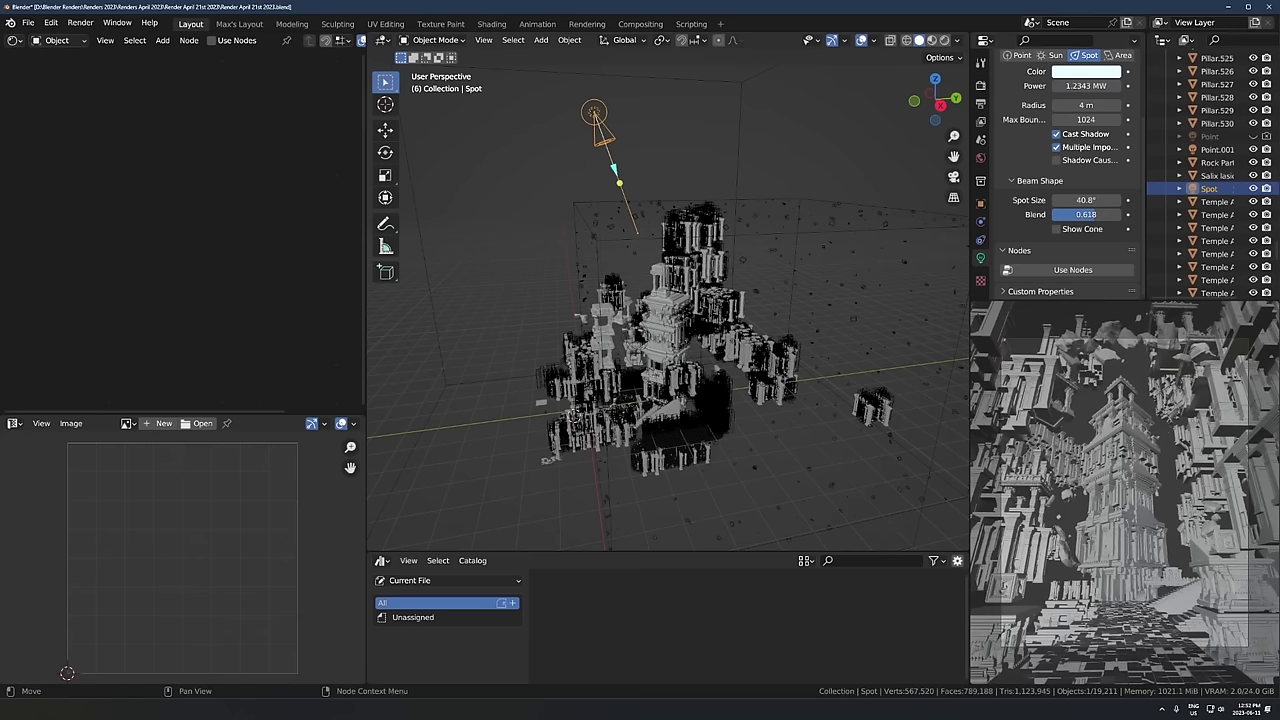
pyautogui.click(28, 22)
pyautogui.moveTo(62, 63)
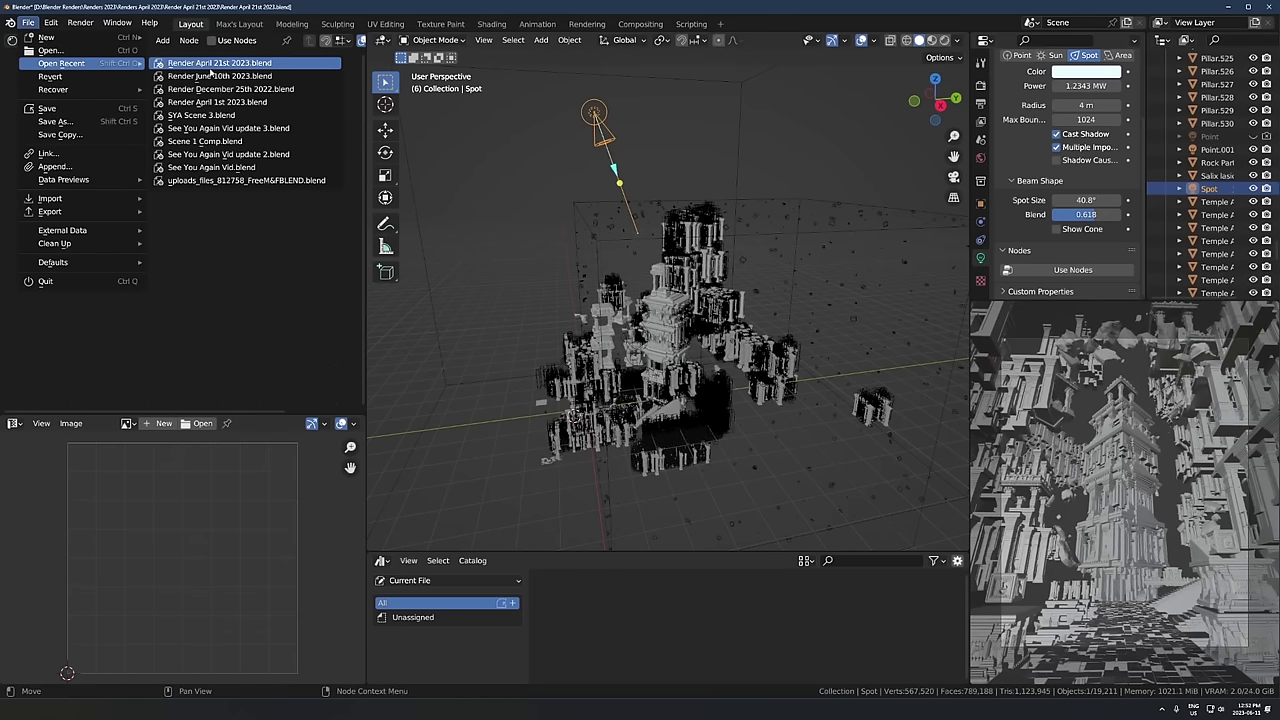
pyautogui.click(212, 75)
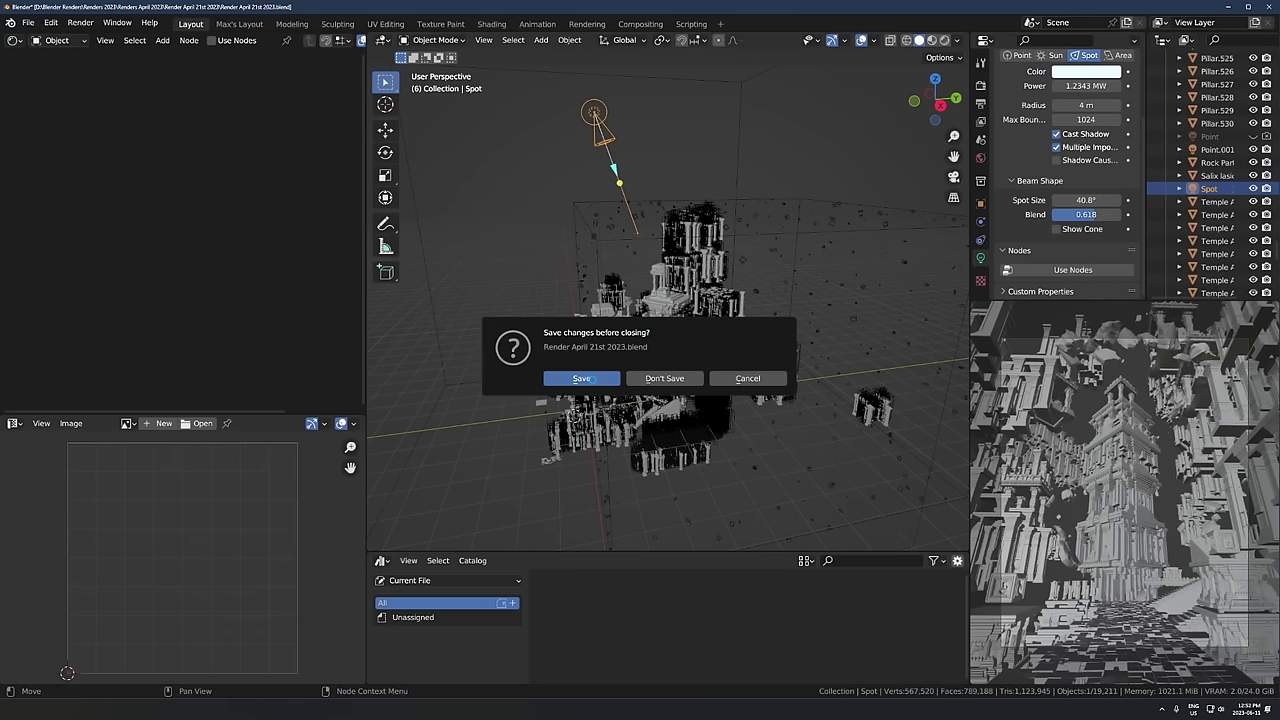
pyautogui.click(582, 378)
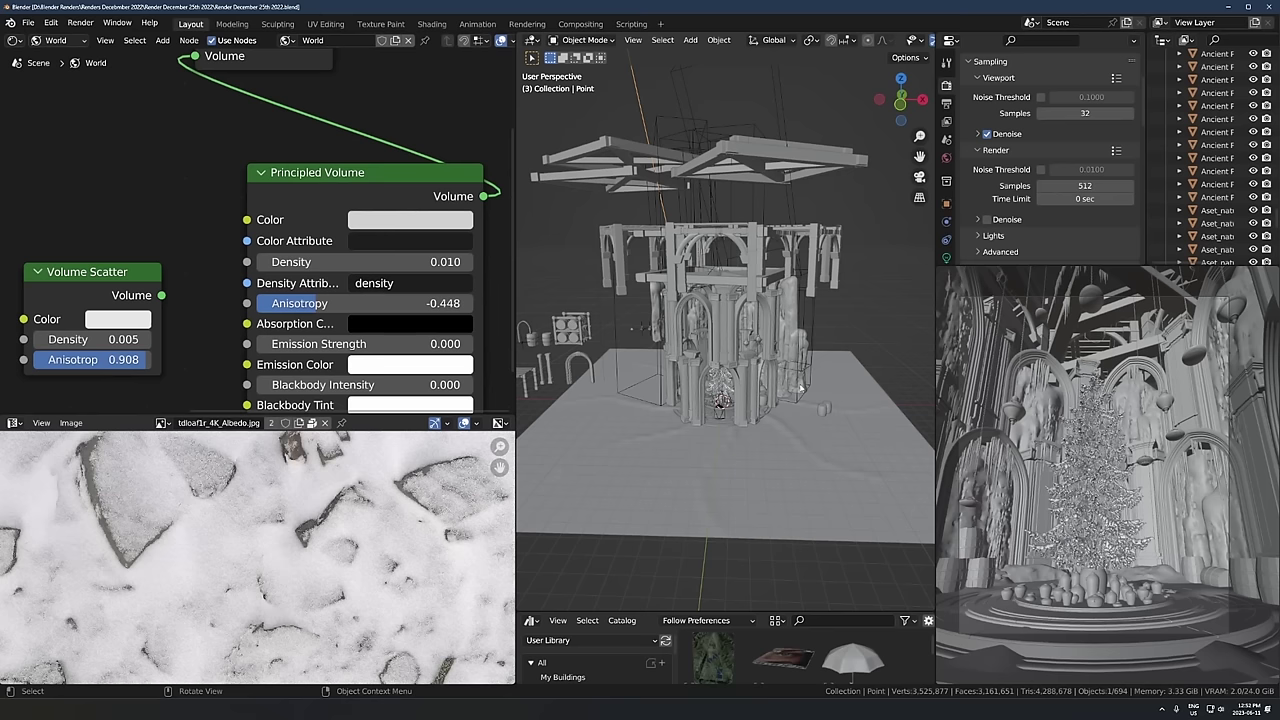
# Step: Bring the whole spot light above the building into view and set the camera preview to Rendered shading
pyautogui.scroll(-5, 780, 365)
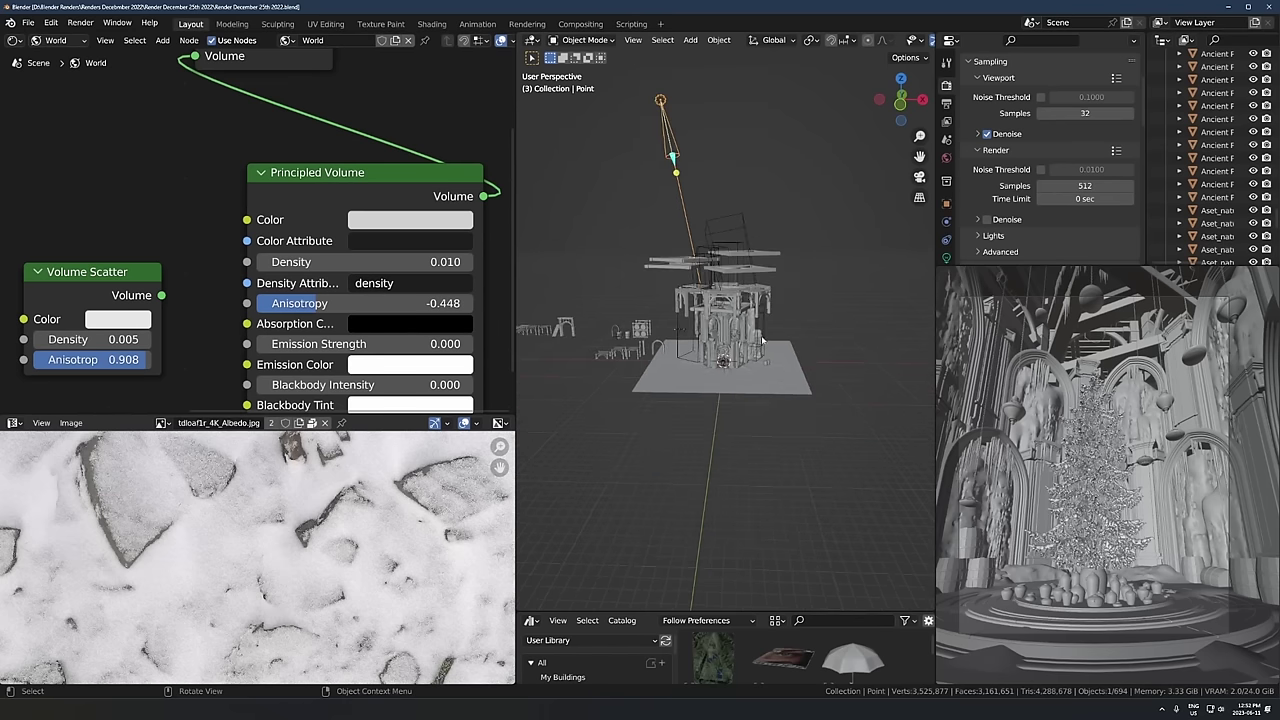
pyautogui.keyDown('shift'); pyautogui.moveTo(762, 340); pyautogui.dragTo(764, 440, button='middle'); pyautogui.keyUp('shift')
pyautogui.press('z')
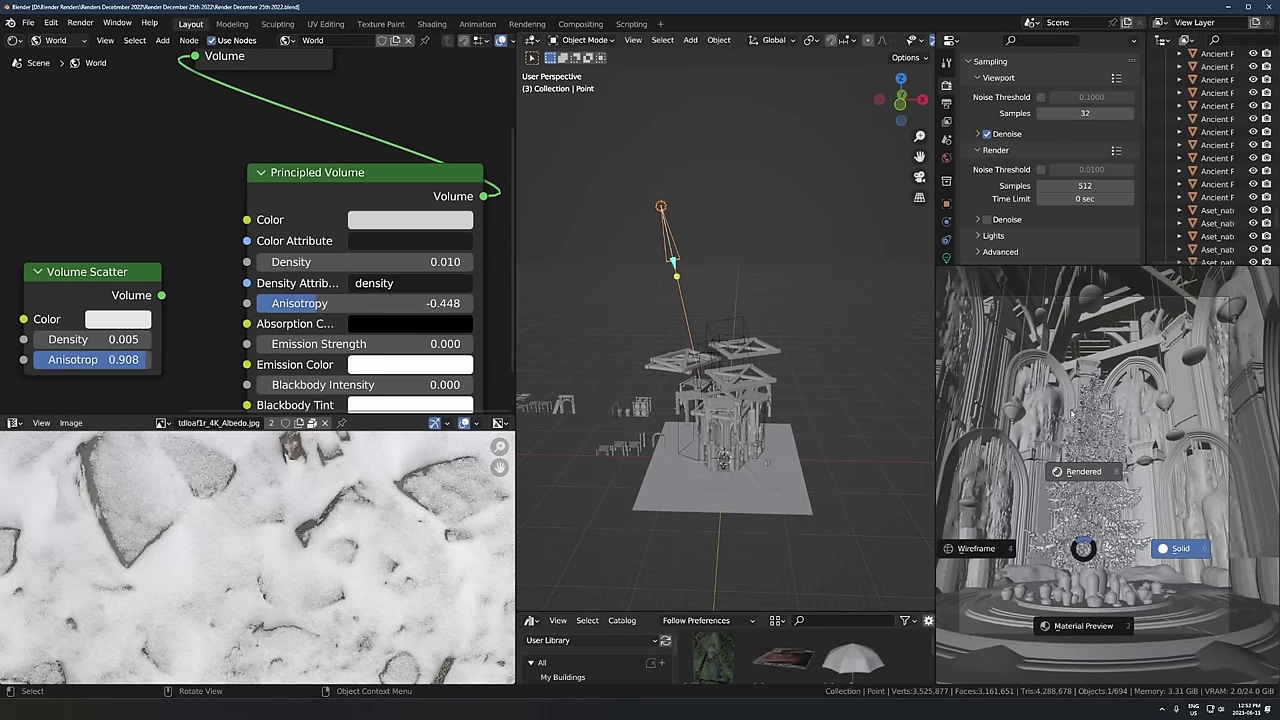
pyautogui.click(1035, 405)
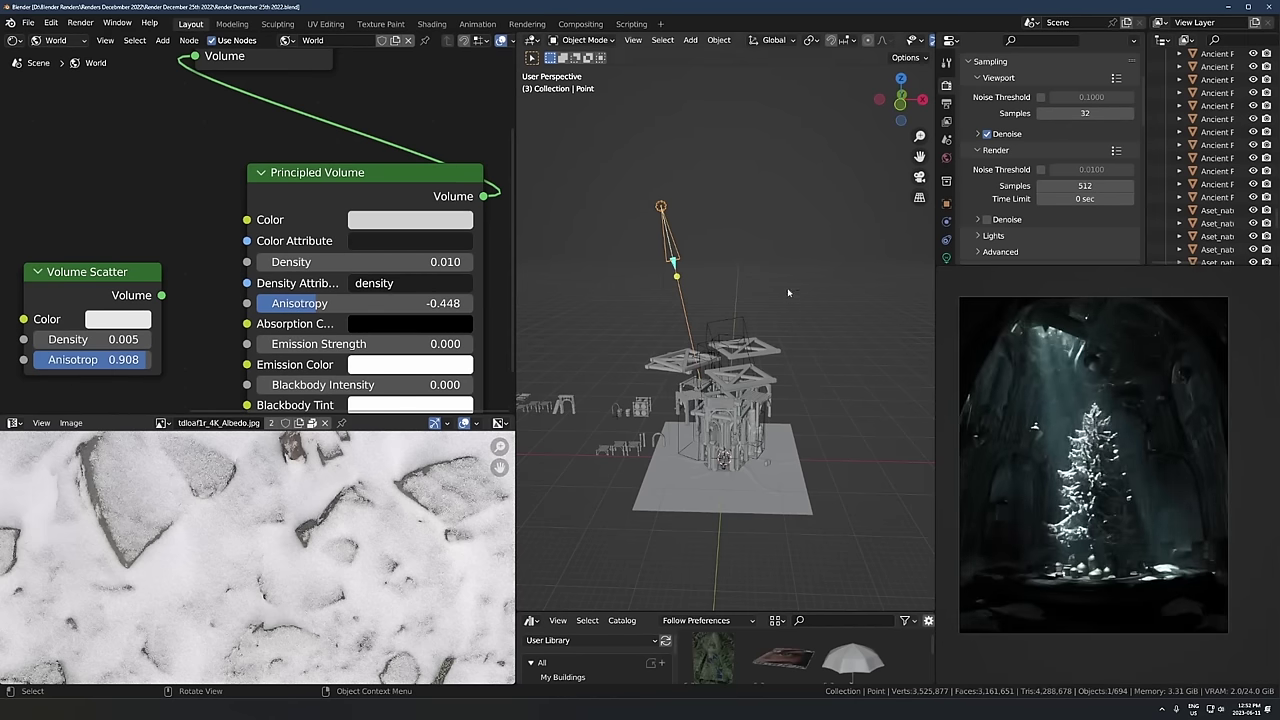
# Step: Show the spot light's data settings and examine its color, power and radius
pyautogui.click(946, 257)
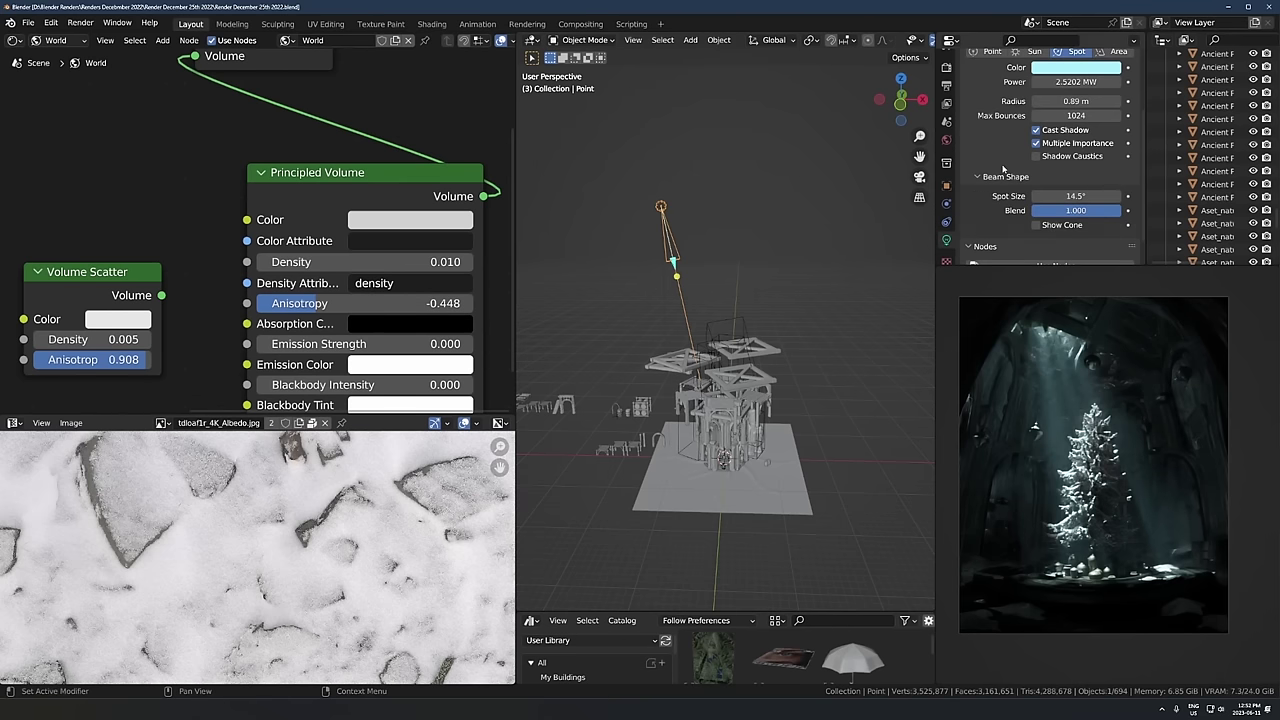
pyautogui.scroll(2, 1053, 133)
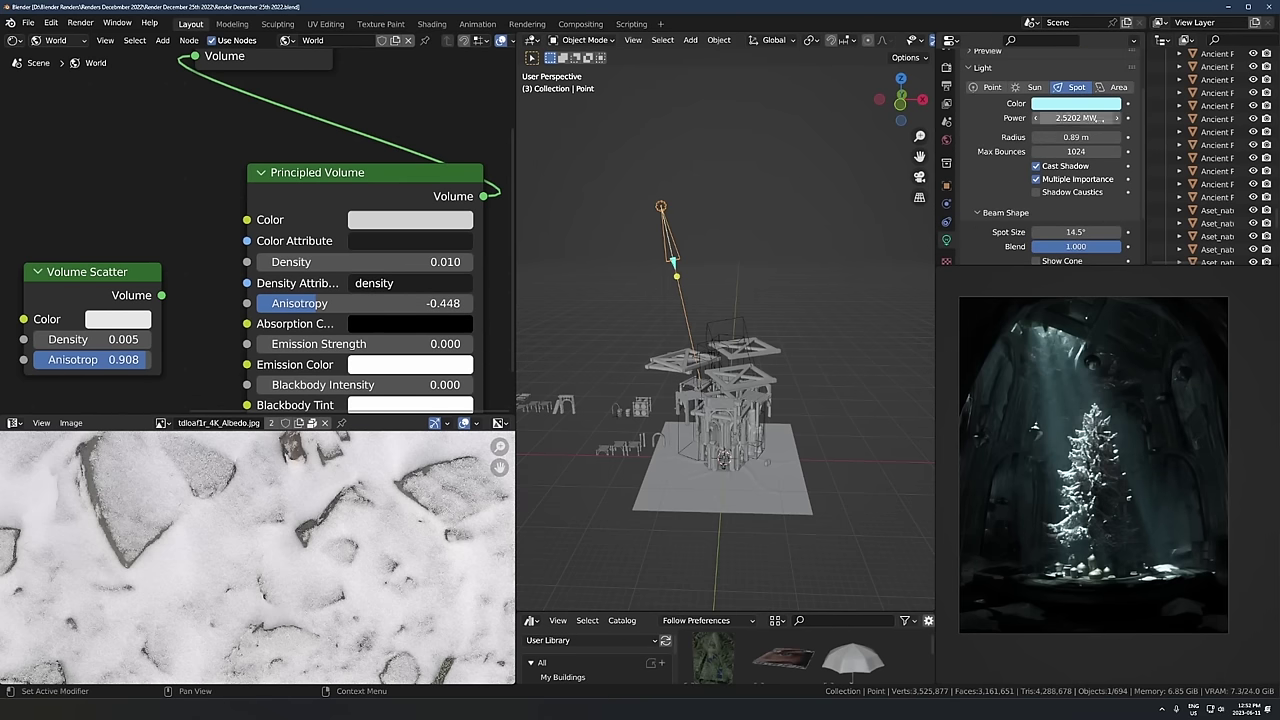
pyautogui.scroll(3, 817, 304)
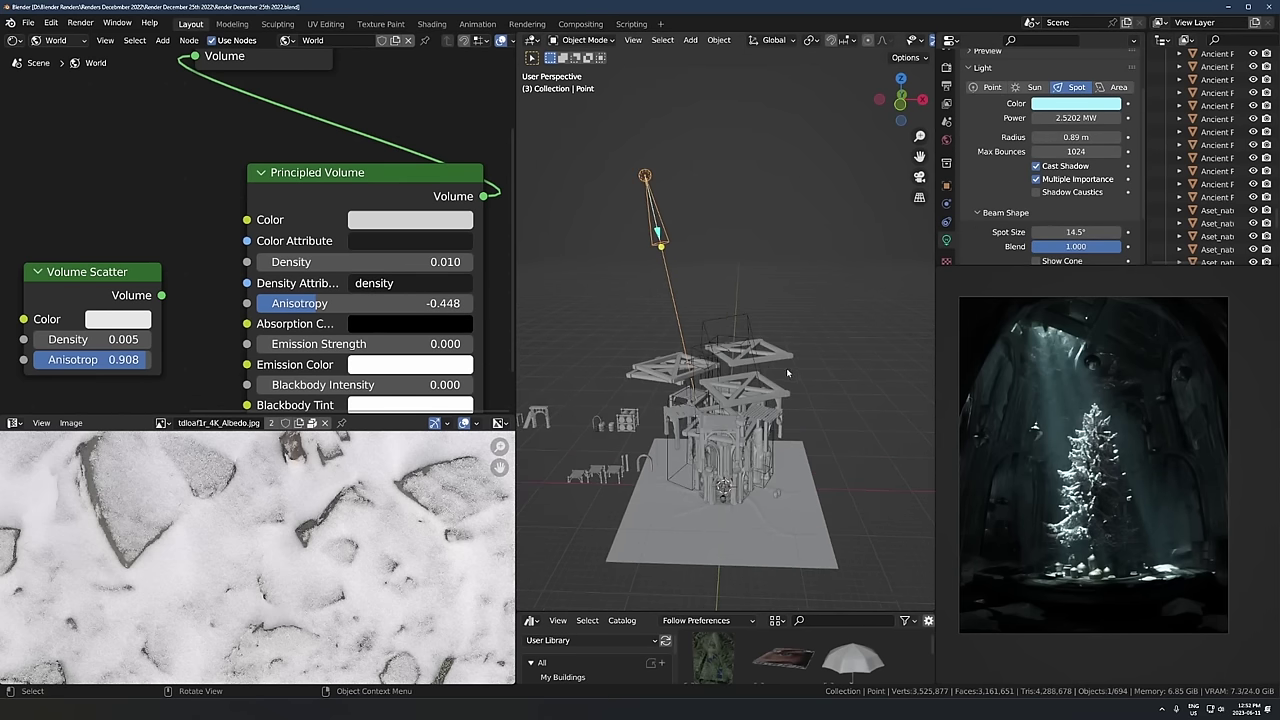
pyautogui.click(1076, 104)
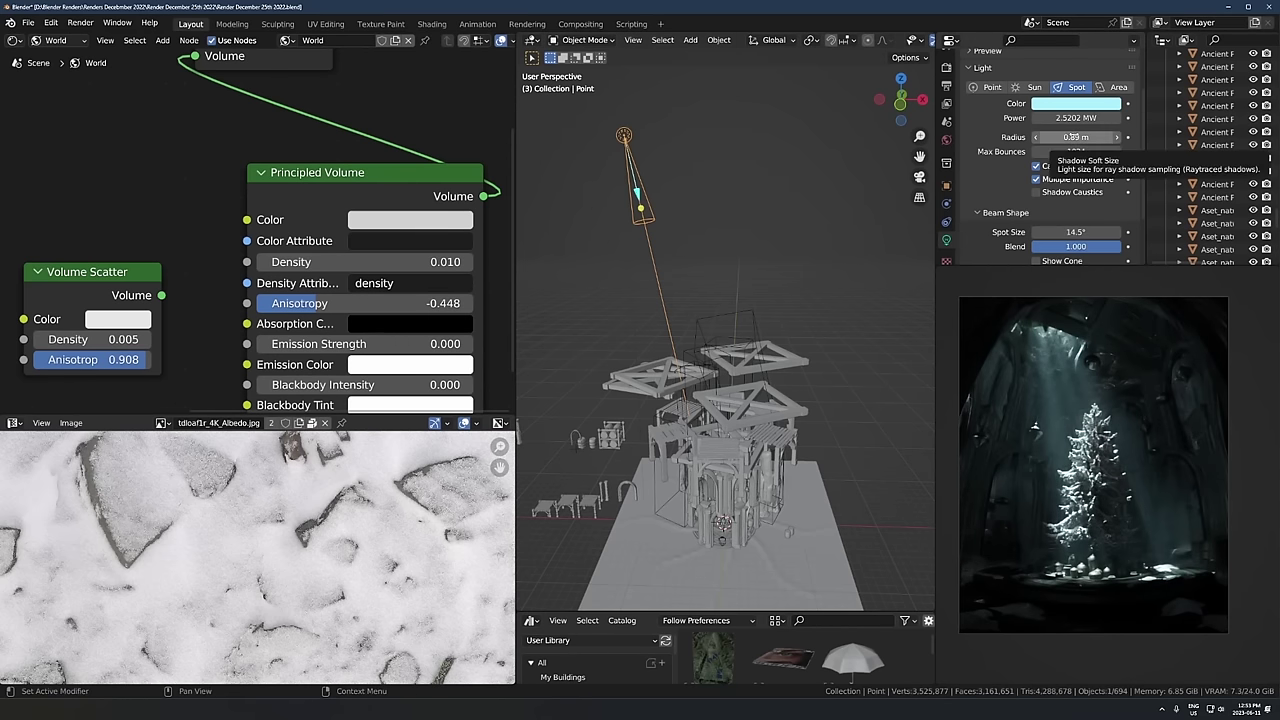
# Step: Try the spot light's beam blend at 0.000 to compare the render and restore it to 1.000
pyautogui.scroll(-1, 1072, 137)
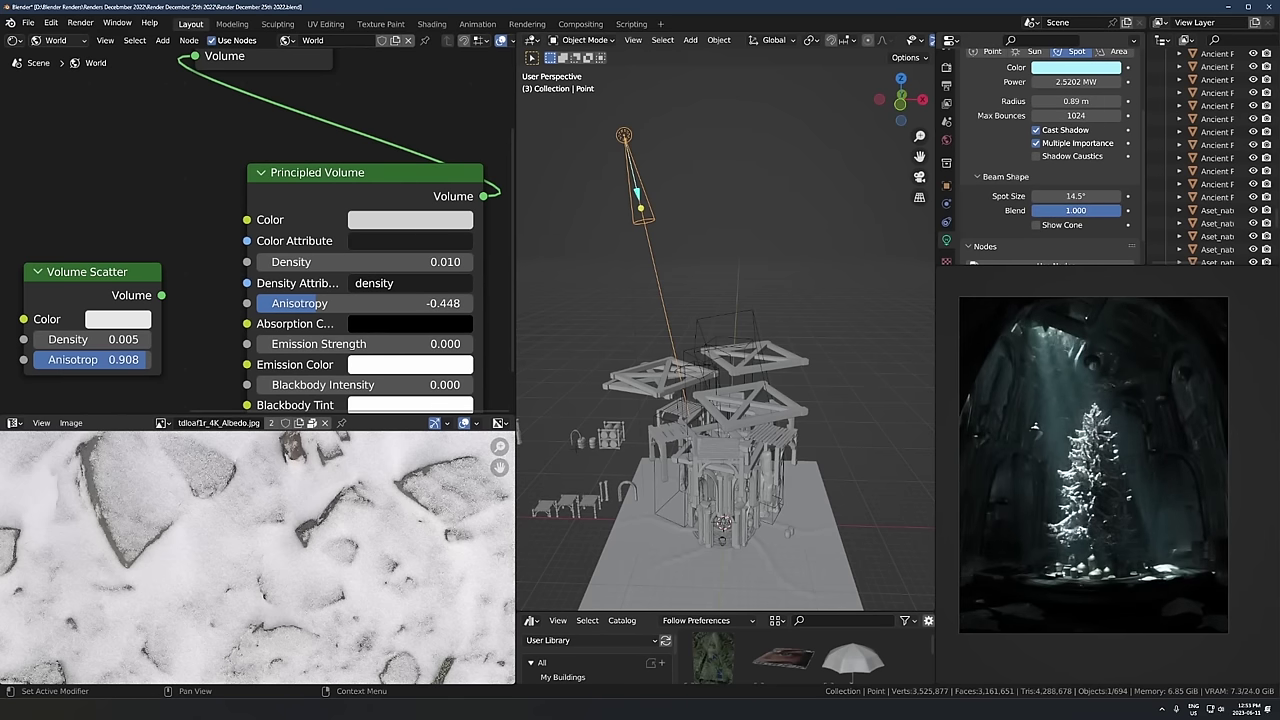
pyautogui.moveTo(1076, 210); pyautogui.dragTo(1032, 210)
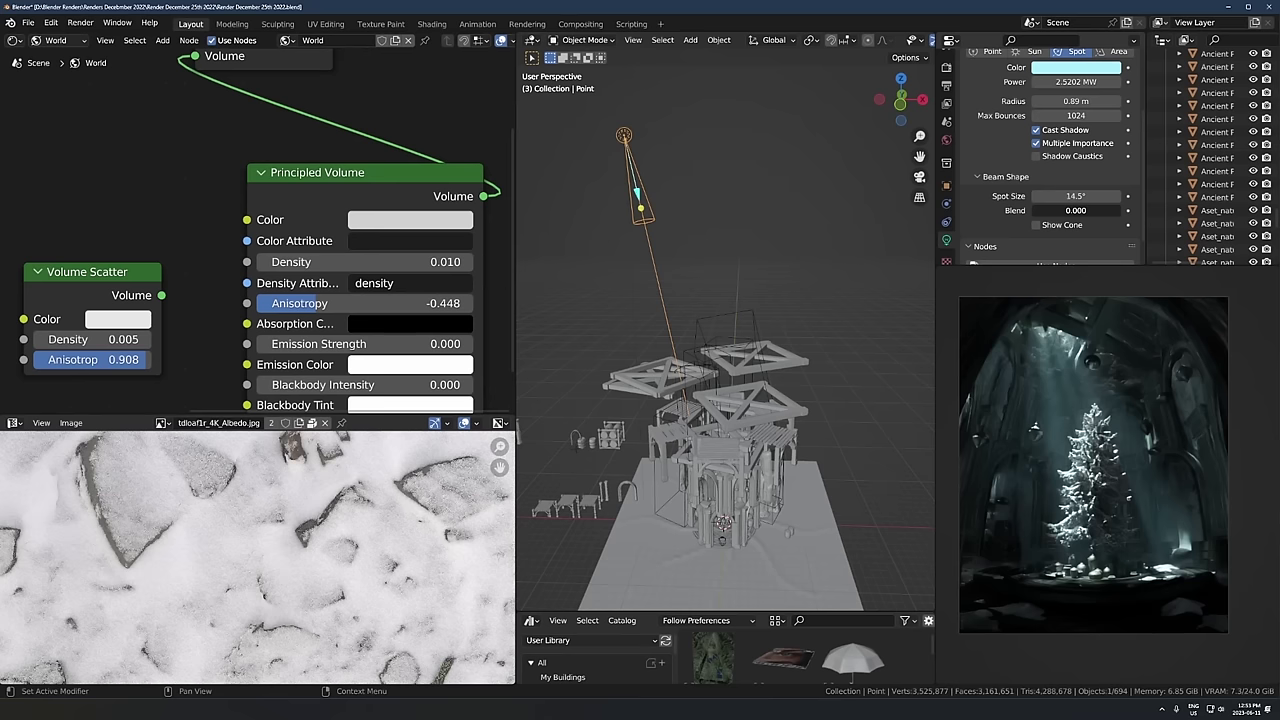
pyautogui.moveTo(1040, 210); pyautogui.dragTo(1124, 212)
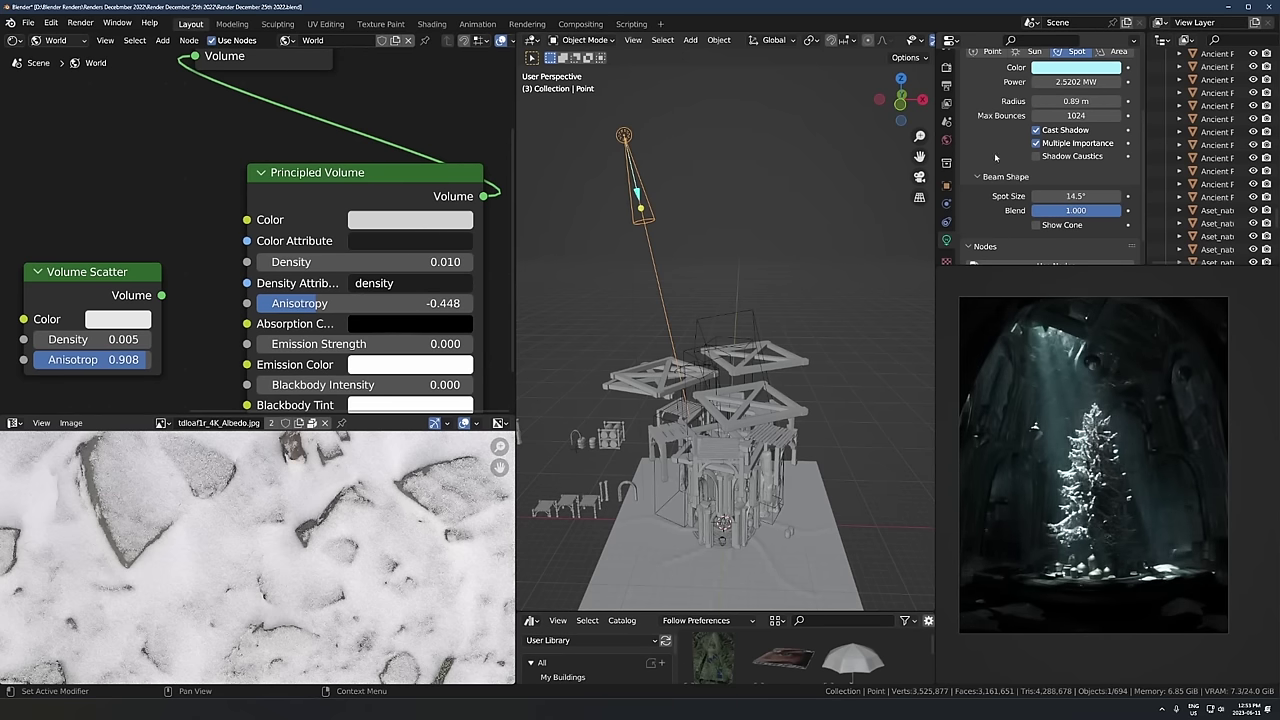
# Step: Widen the light's spot size to 180° to compare the render, and narrow it to 15°
pyautogui.scroll(-1, 994, 157)
pyautogui.scroll(3, 994, 157)
pyautogui.scroll(-2, 737, 320)
pyautogui.moveTo(737, 320)
pyautogui.keyDown('shift'); pyautogui.mouseDown(button='middle')
pyautogui.moveTo(671, 240)
pyautogui.moveTo(733, 320)
pyautogui.moveTo(718, 330)
pyautogui.mouseUp(button='middle'); pyautogui.keyUp('shift')
pyautogui.scroll(3, 671, 240)
pyautogui.scroll(-1, 1075, 200)
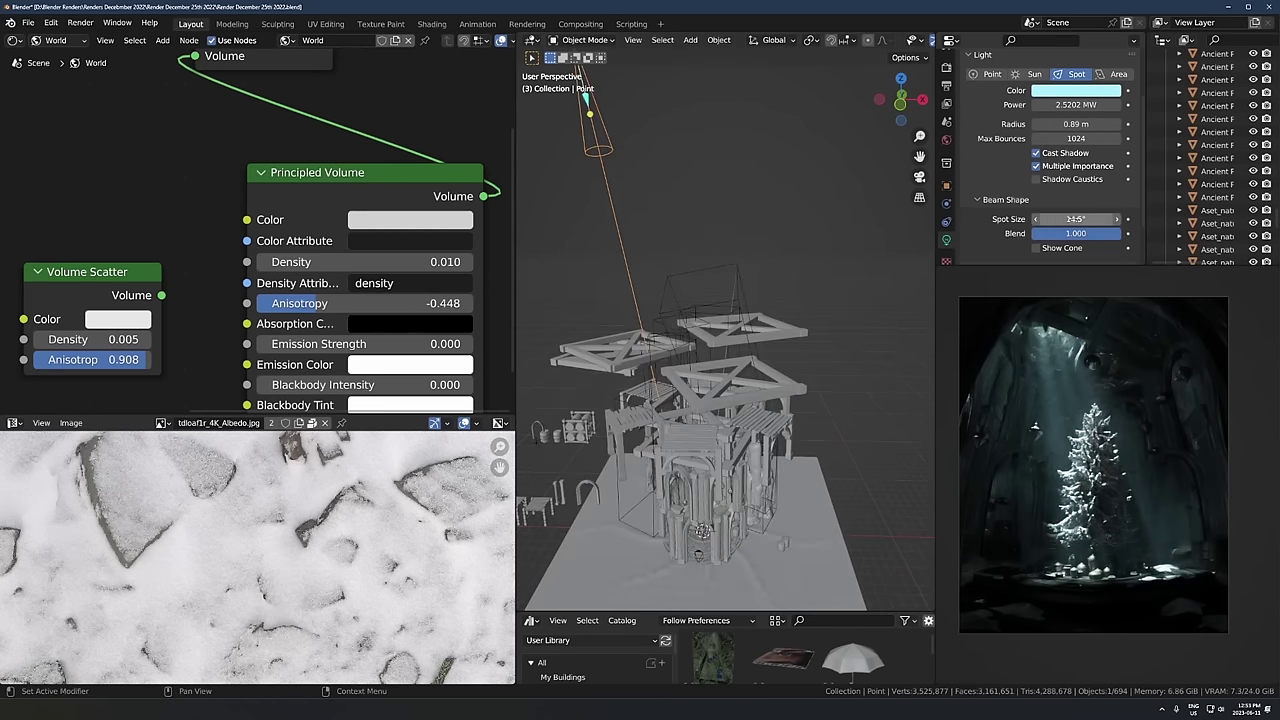
pyautogui.moveTo(1075, 219); pyautogui.dragTo(1250, 219)
pyautogui.scroll(-3, 729, 296)
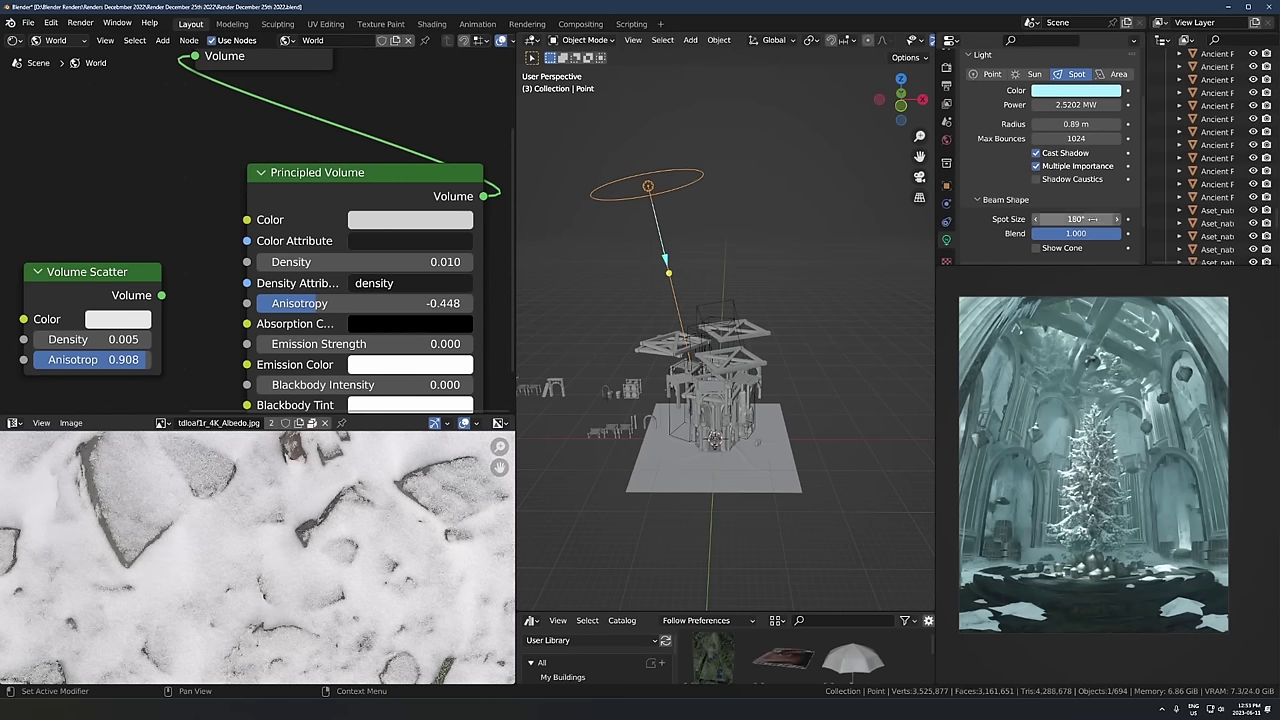
pyautogui.moveTo(1092, 219); pyautogui.dragTo(931, 219)
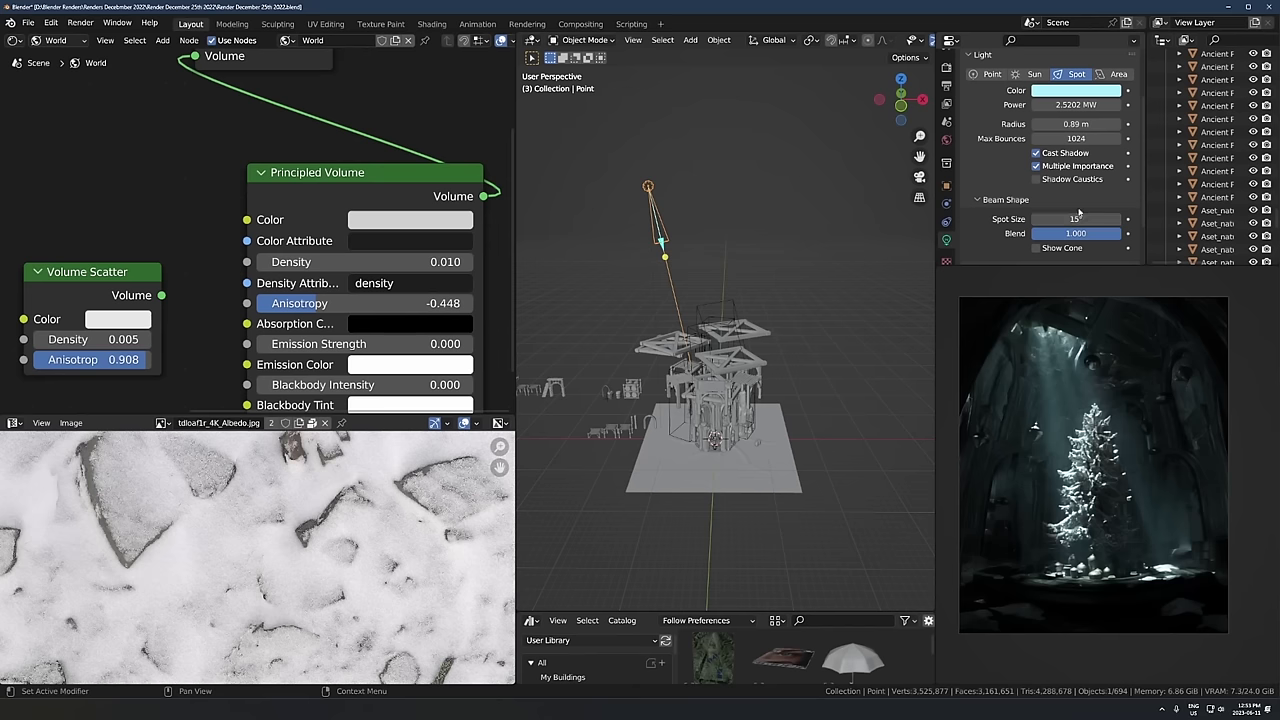
pyautogui.scroll(1, 1115, 413)
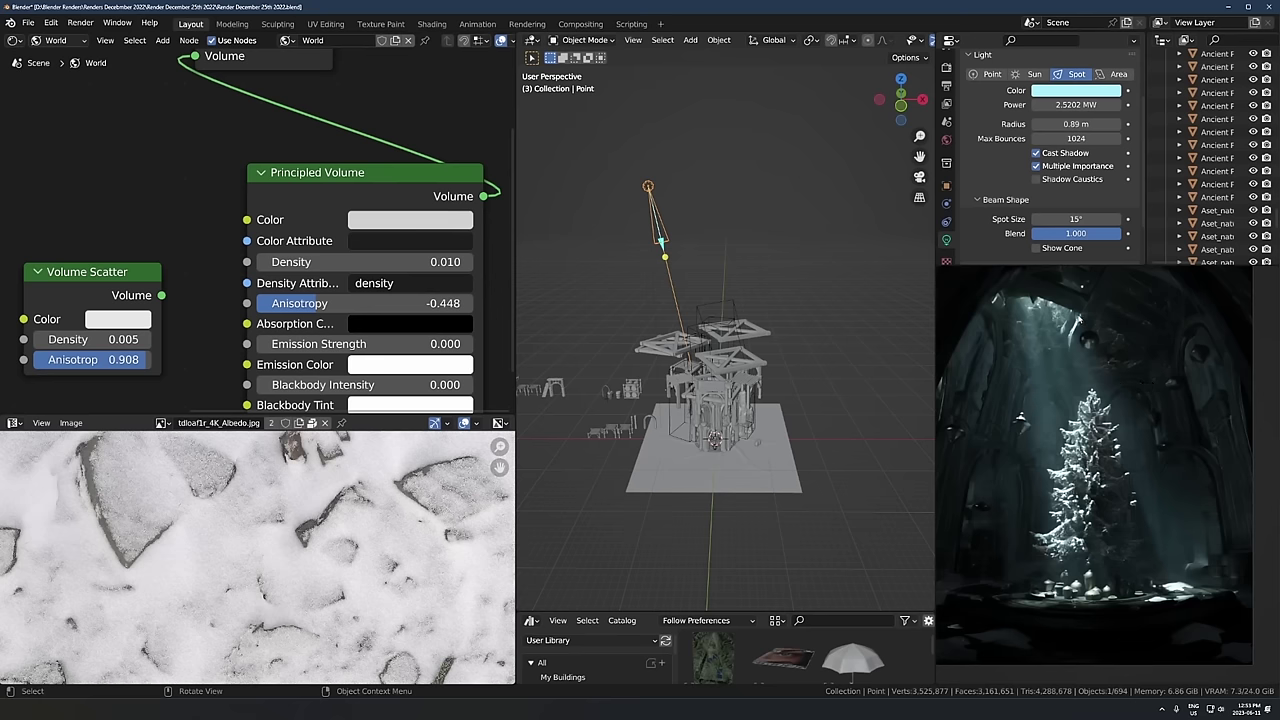
# Step: Try rotating the spot light above the building about its own origin to compare the render
pyautogui.scroll(6, 700, 240)
pyautogui.scroll(-3, 740, 274)
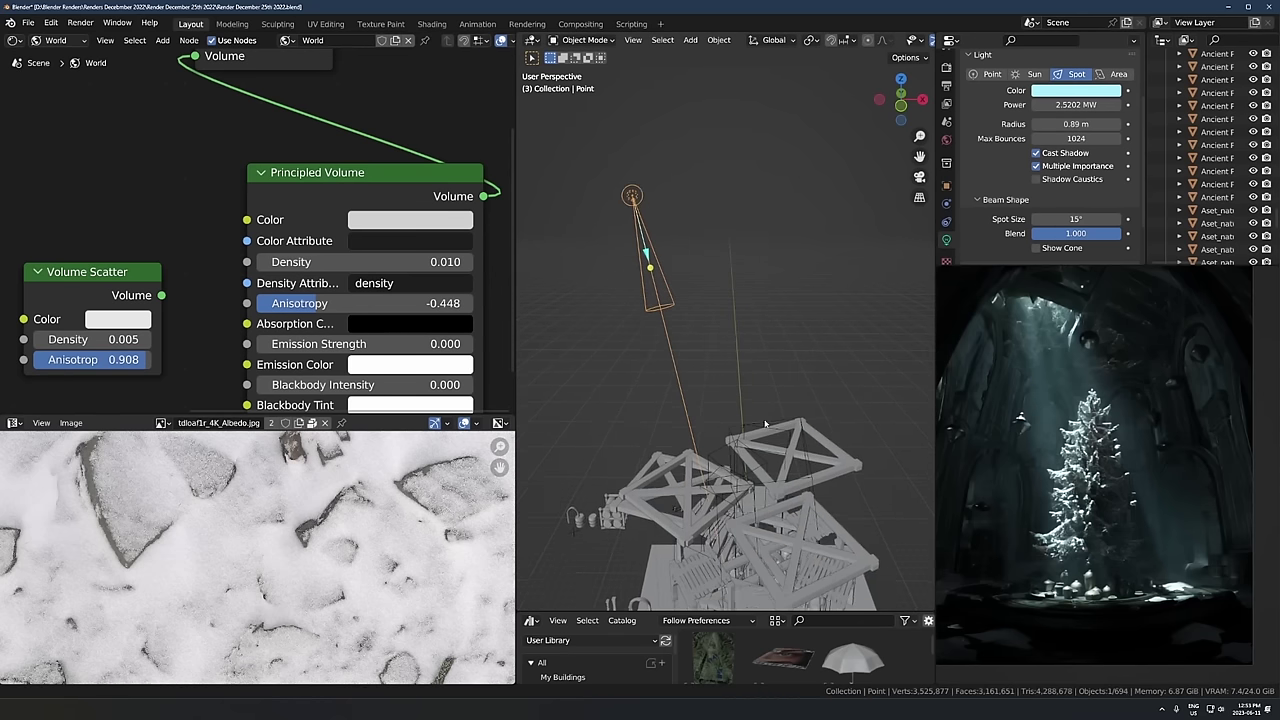
pyautogui.moveTo(654, 256); pyautogui.dragTo(652, 221, button='middle')
pyautogui.moveTo(1096, 216); pyautogui.dragTo(1200, 216)
pyautogui.rightClick(1096, 216)
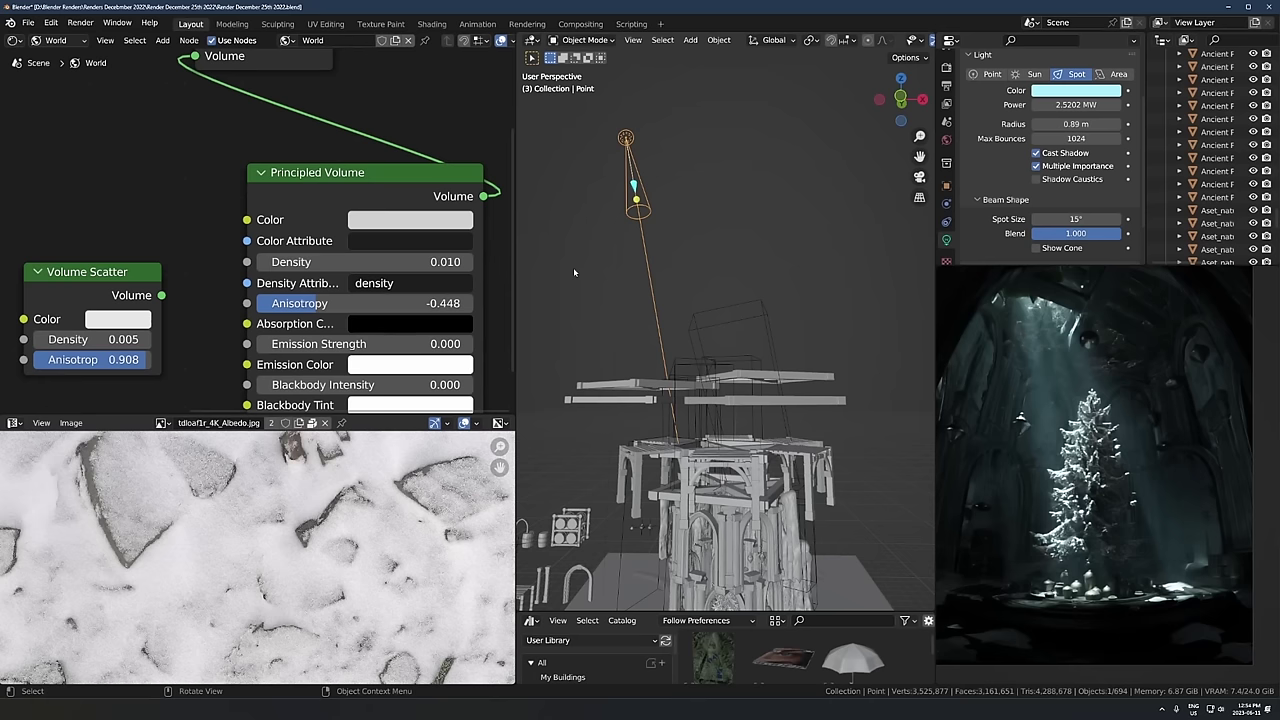
pyautogui.press('r')
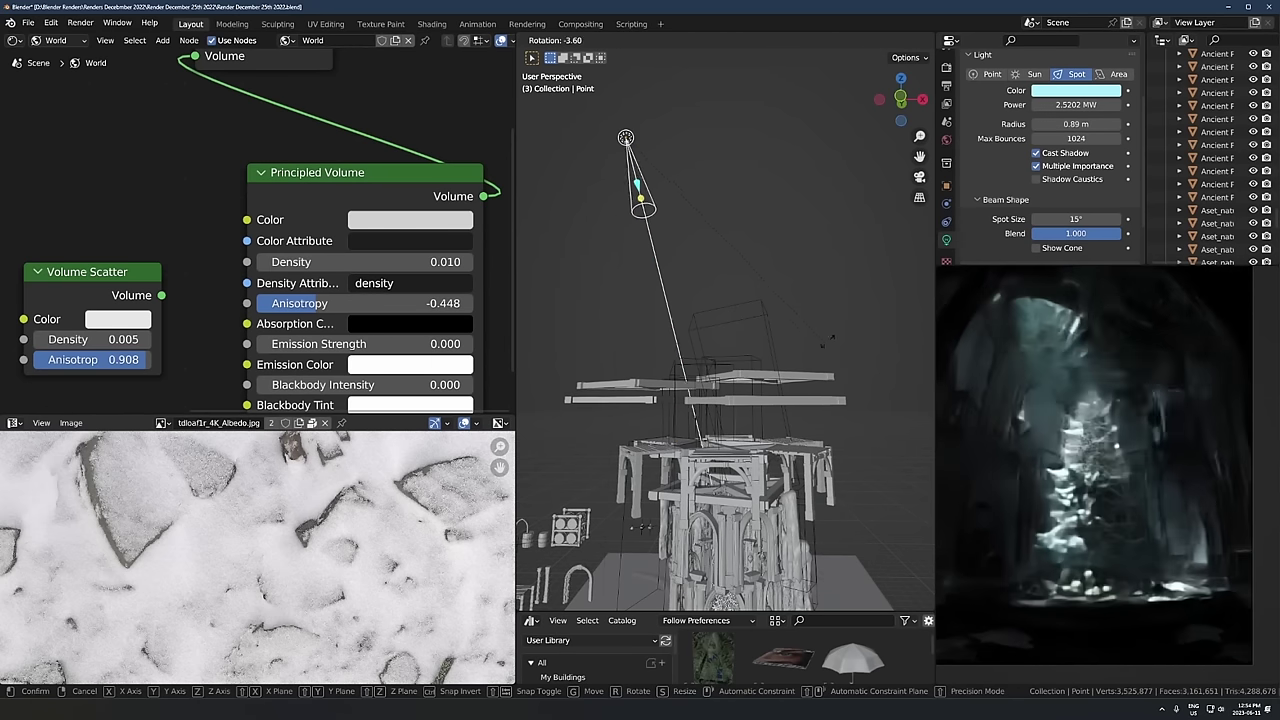
pyautogui.rightClick(796, 361)
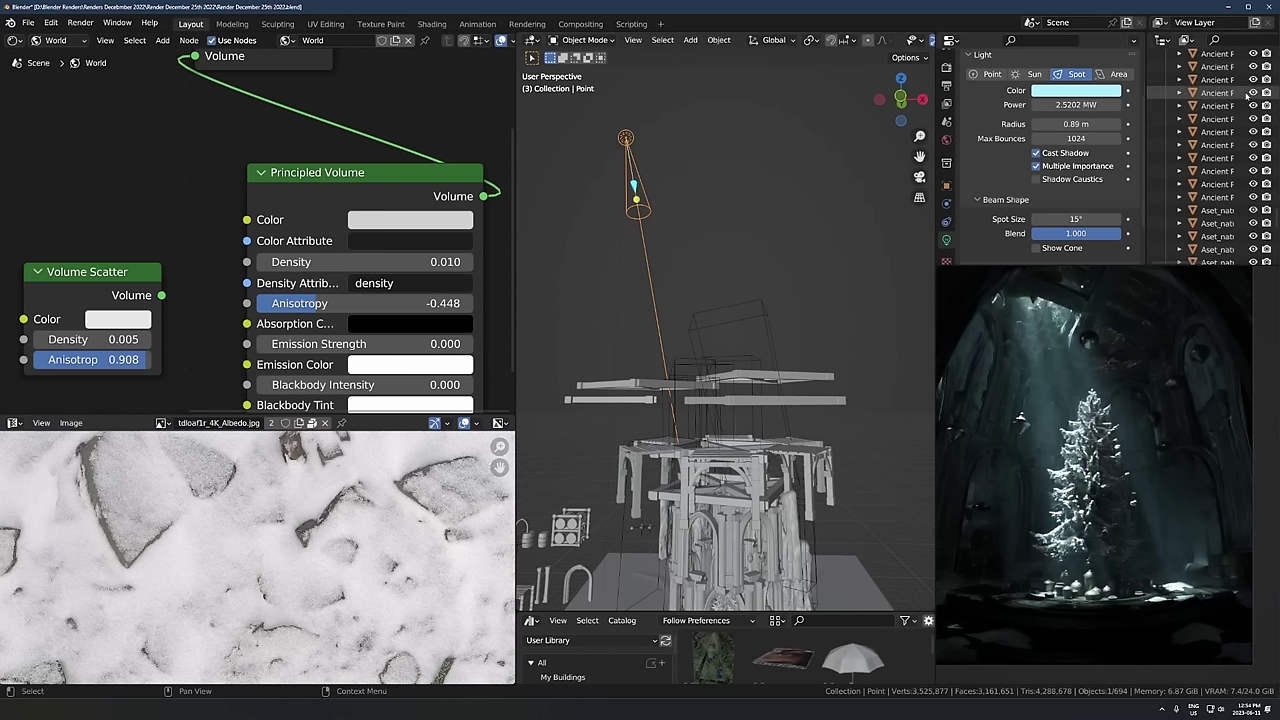
# Step: Try rotating the spot light about the 3D cursor to compare the render, and restore the previous pivot point
pyautogui.scroll(-3, 731, 236)
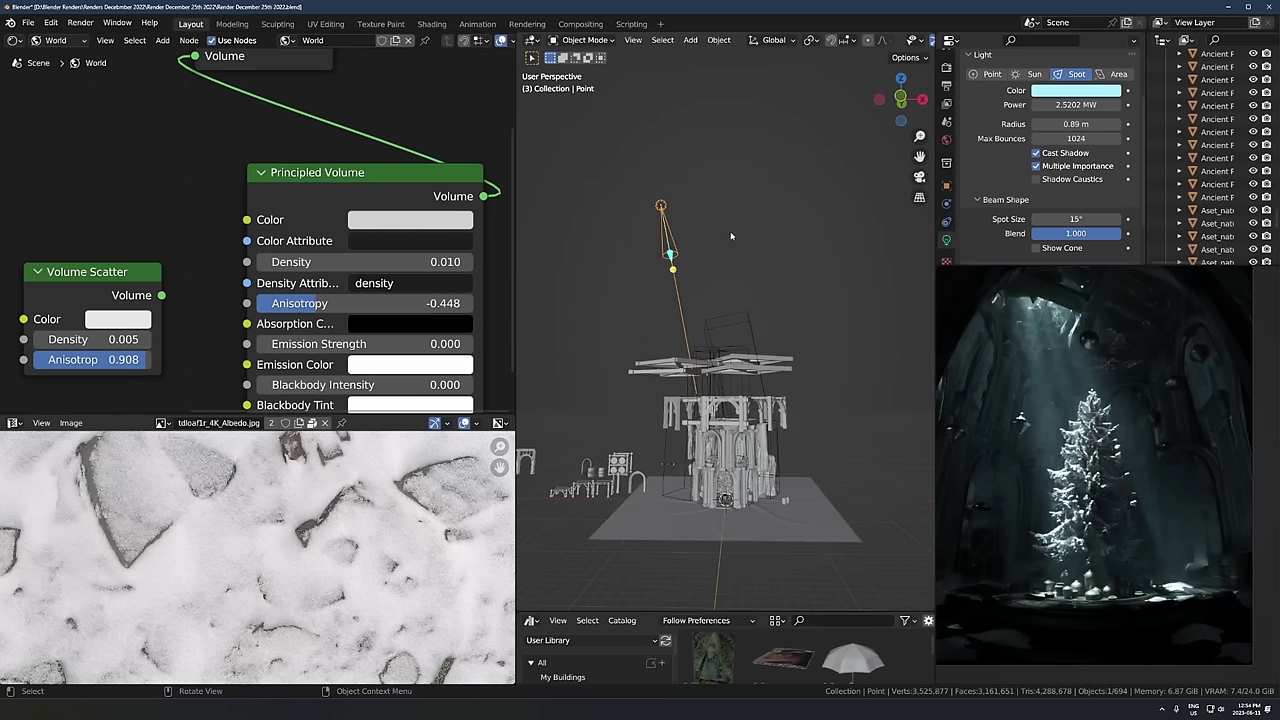
pyautogui.click(809, 40)
pyautogui.click(814, 74)
pyautogui.press('r')
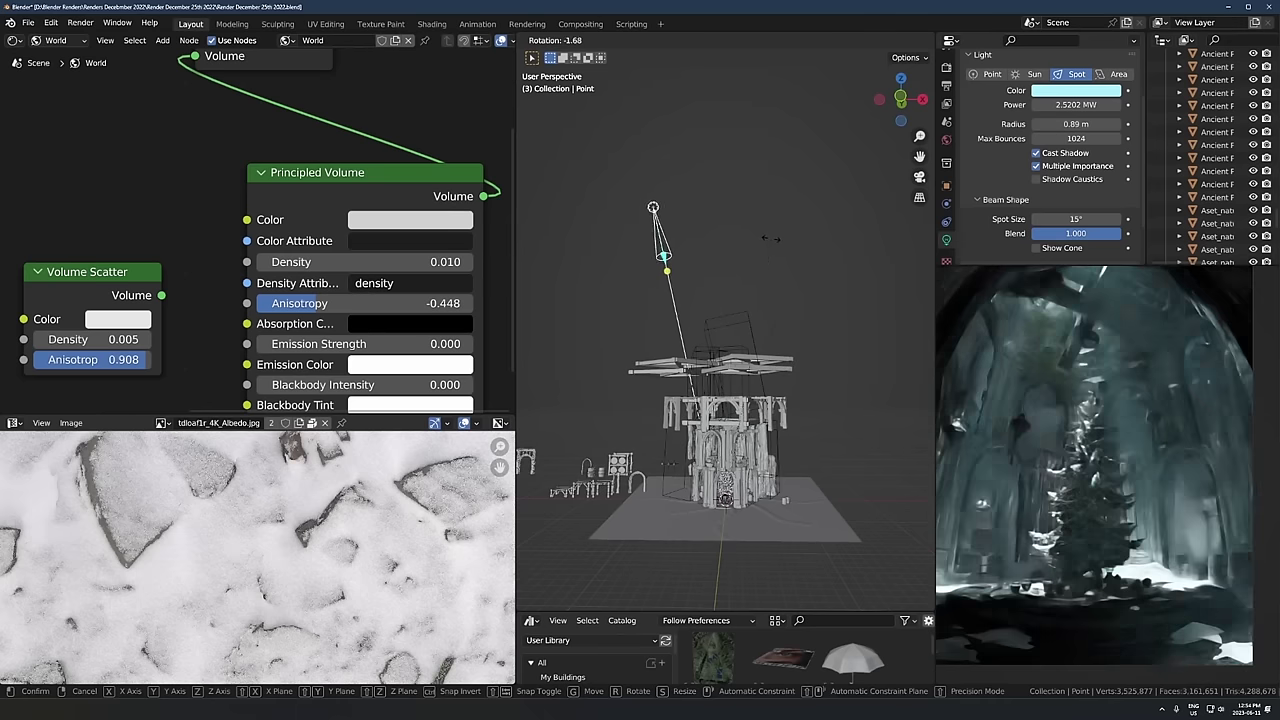
pyautogui.click(676, 246)
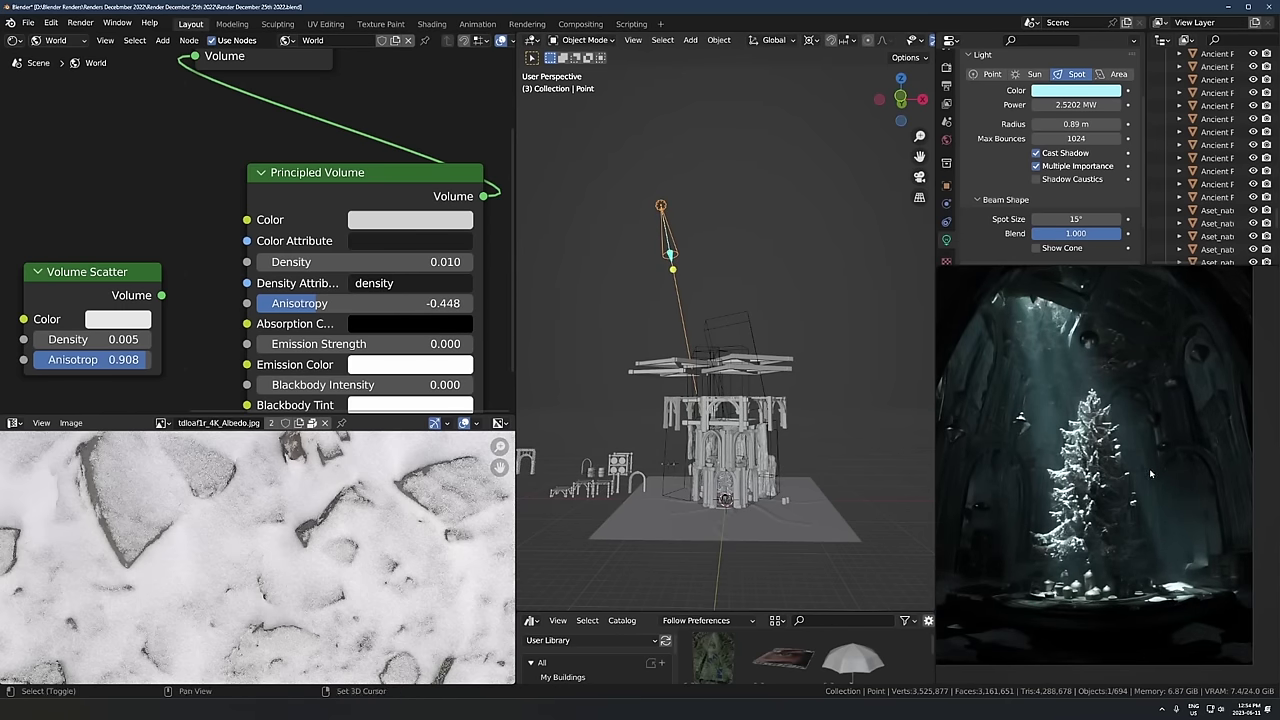
pyautogui.scroll(3, 683, 385)
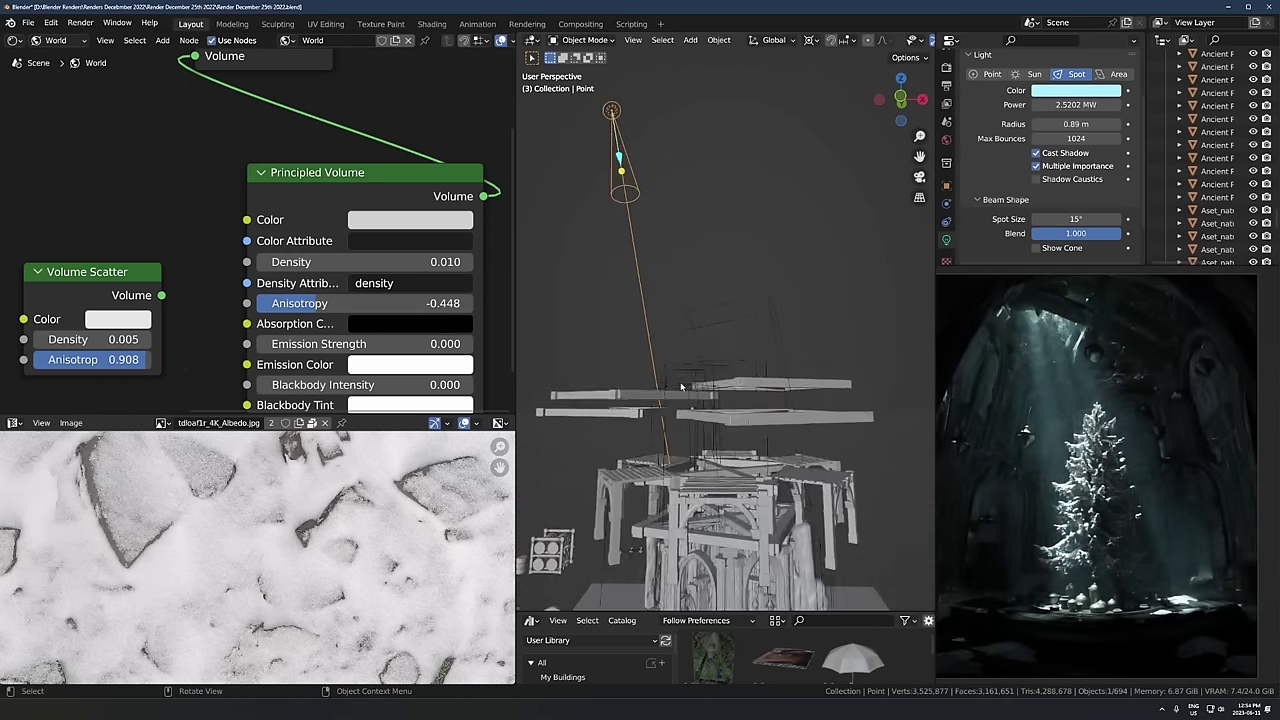
pyautogui.moveTo(683, 385); pyautogui.dragTo(681, 460, button='middle')
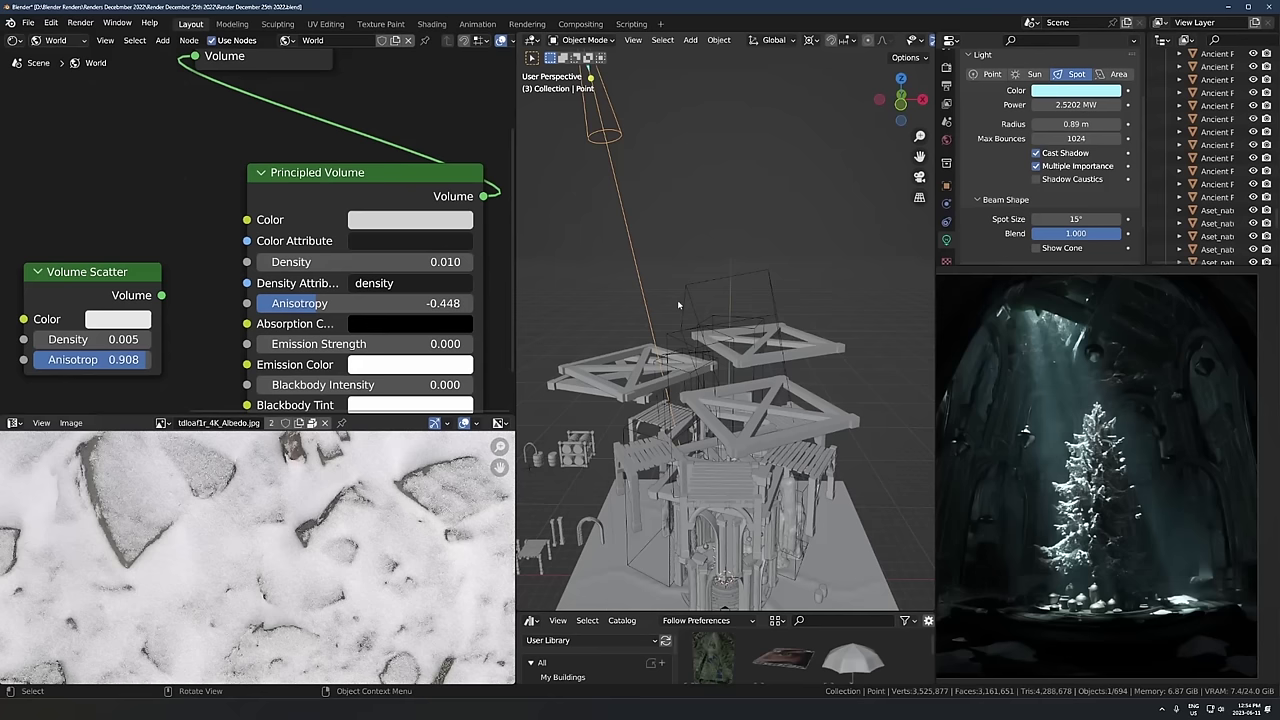
pyautogui.click(810, 40)
pyautogui.click(850, 99)
# Step: Box-select the wooden roof frames above the building and try moving them out of the light's path
pyautogui.moveTo(753, 392); pyautogui.dragTo(755, 337, button='middle')
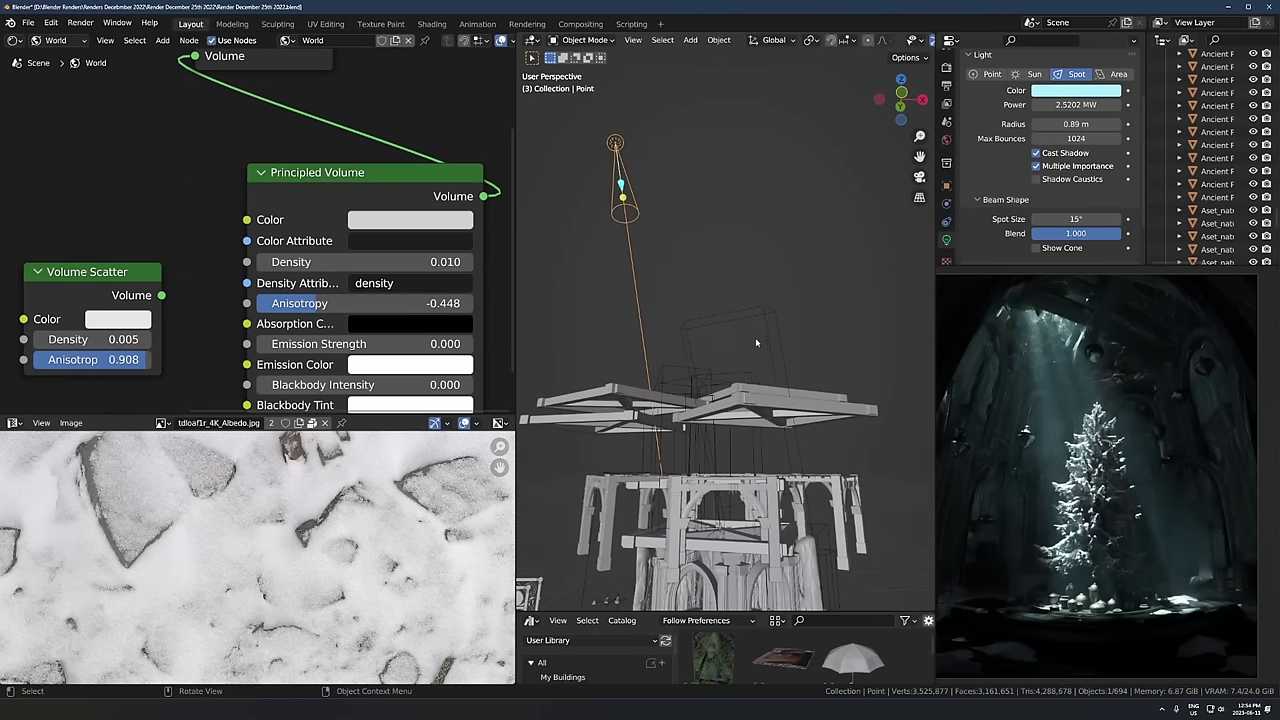
pyautogui.scroll(-2, 755, 337)
pyautogui.moveTo(823, 328); pyautogui.dragTo(629, 390)
pyautogui.moveTo(581, 297); pyautogui.dragTo(725, 209)
pyautogui.scroll(-3, 720, 240)
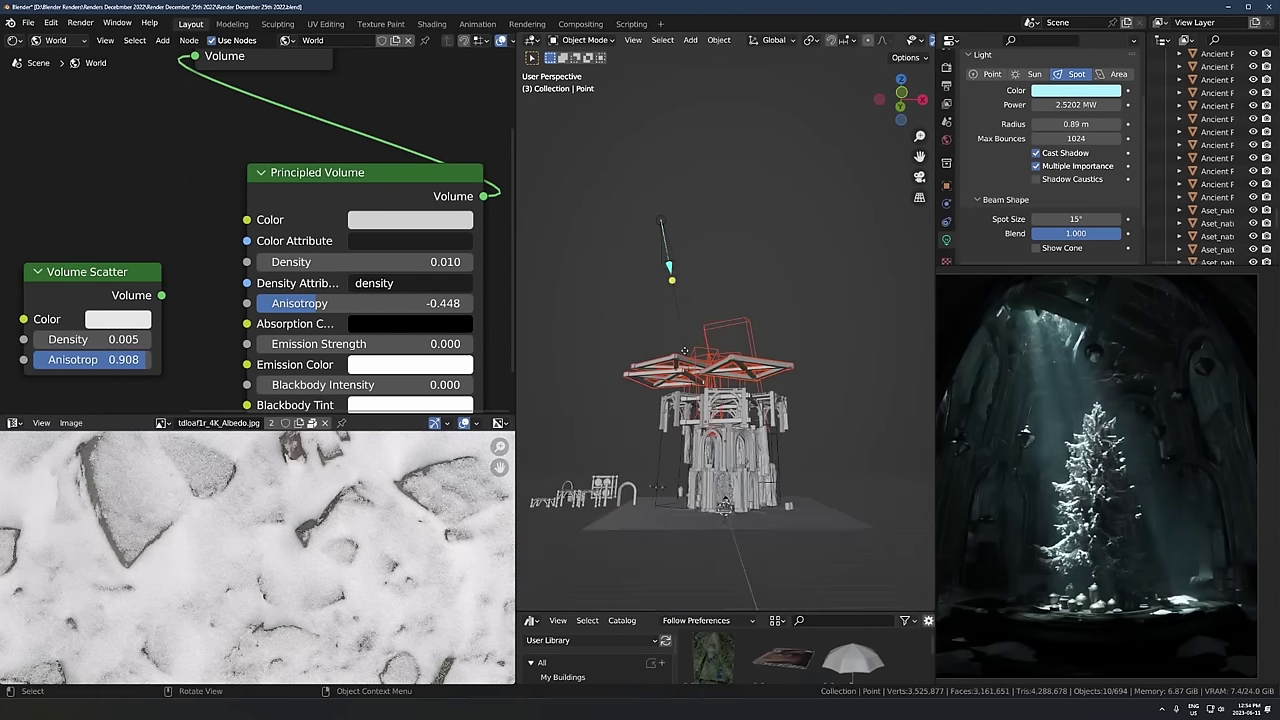
pyautogui.press('g')
pyautogui.click(695, 292)
# Step: Add Wooden Piece 1 to the roof frame selection and try moving the group away from the light beam
pyautogui.scroll(8, 695, 292)
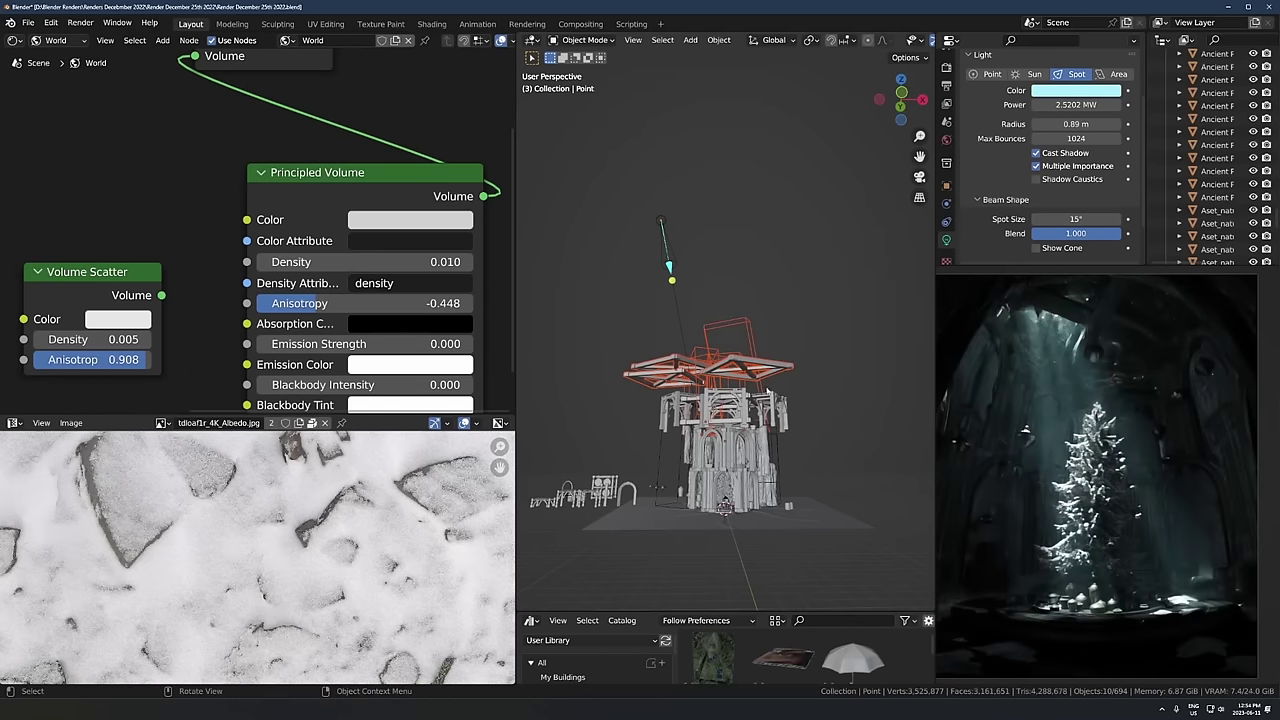
pyautogui.click(725, 485)
pyautogui.scroll(-5, 725, 485)
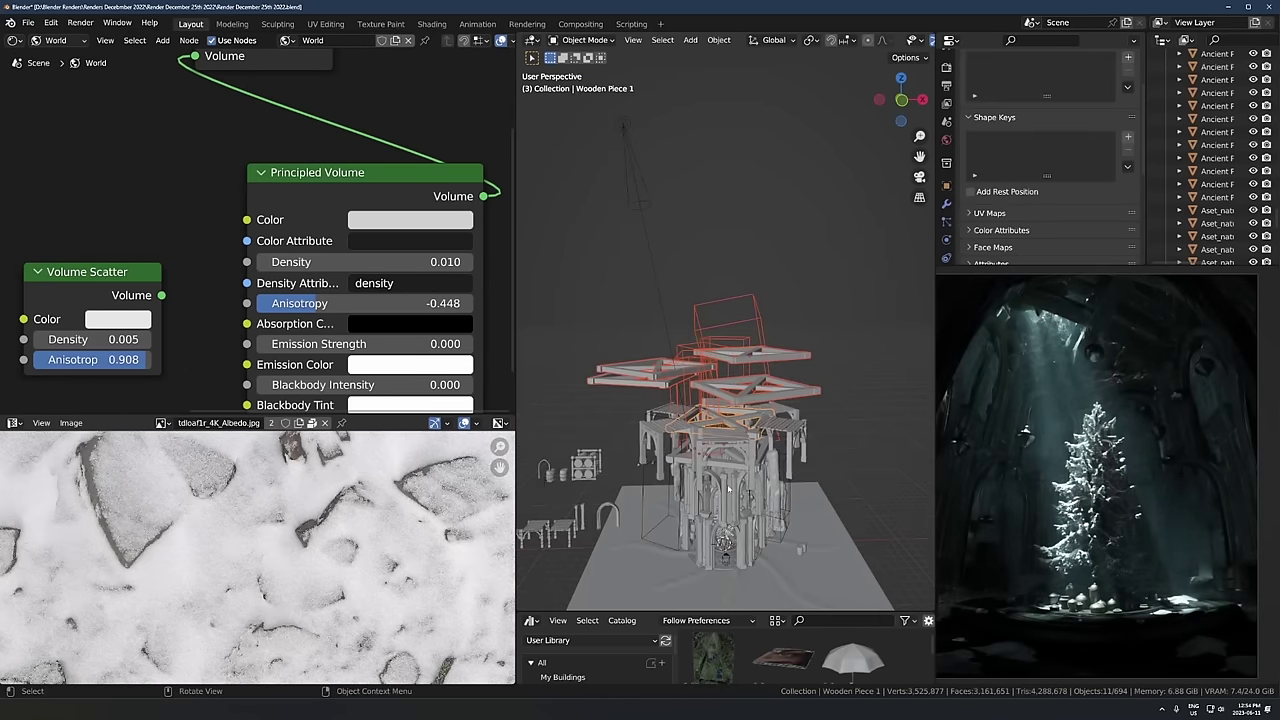
pyautogui.press('g')
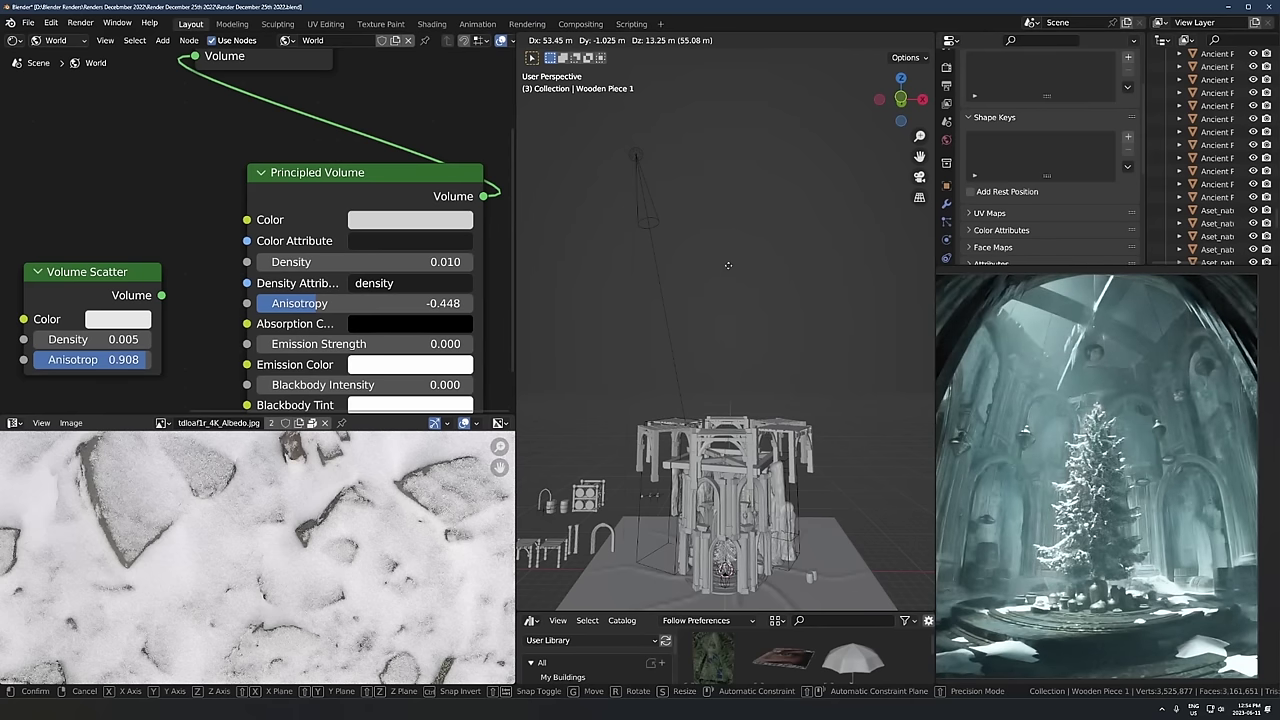
pyautogui.click(728, 265)
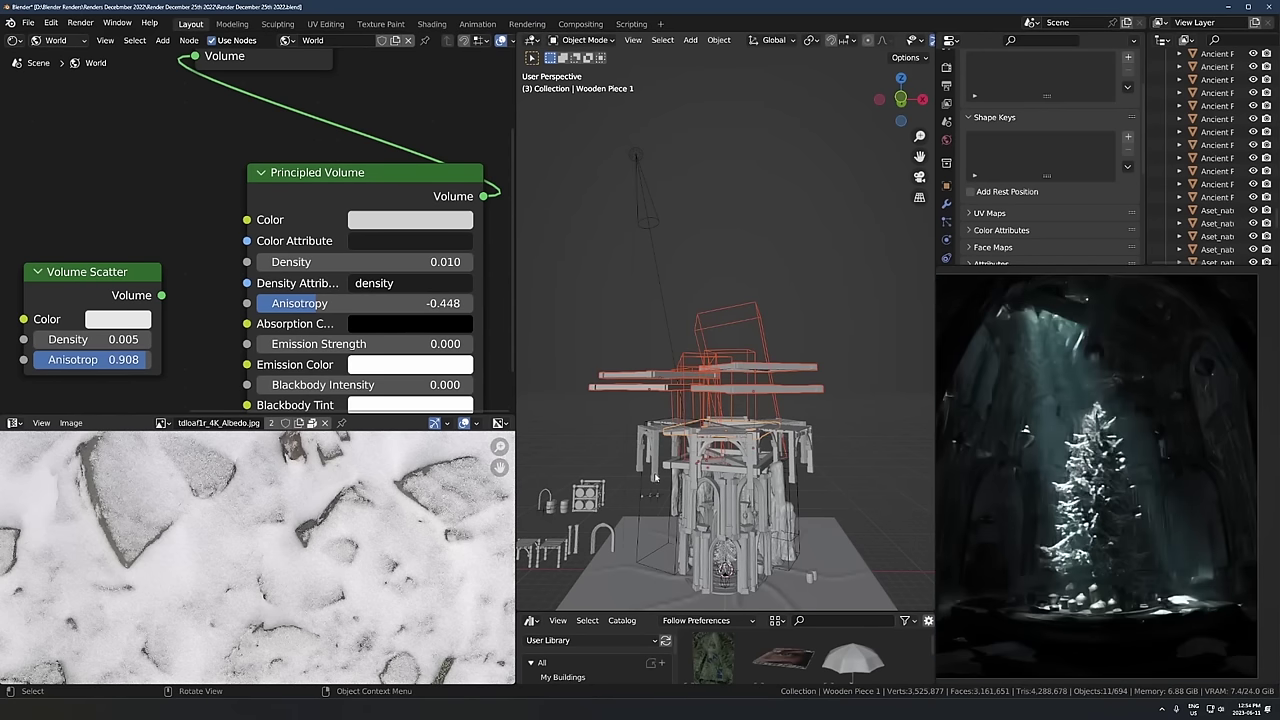
# Step: Add Wooden Piece 1.001 to the selection and try moving all the selected roof pieces clear of the building
pyautogui.scroll(5, 663, 507)
pyautogui.scroll(1, 663, 507)
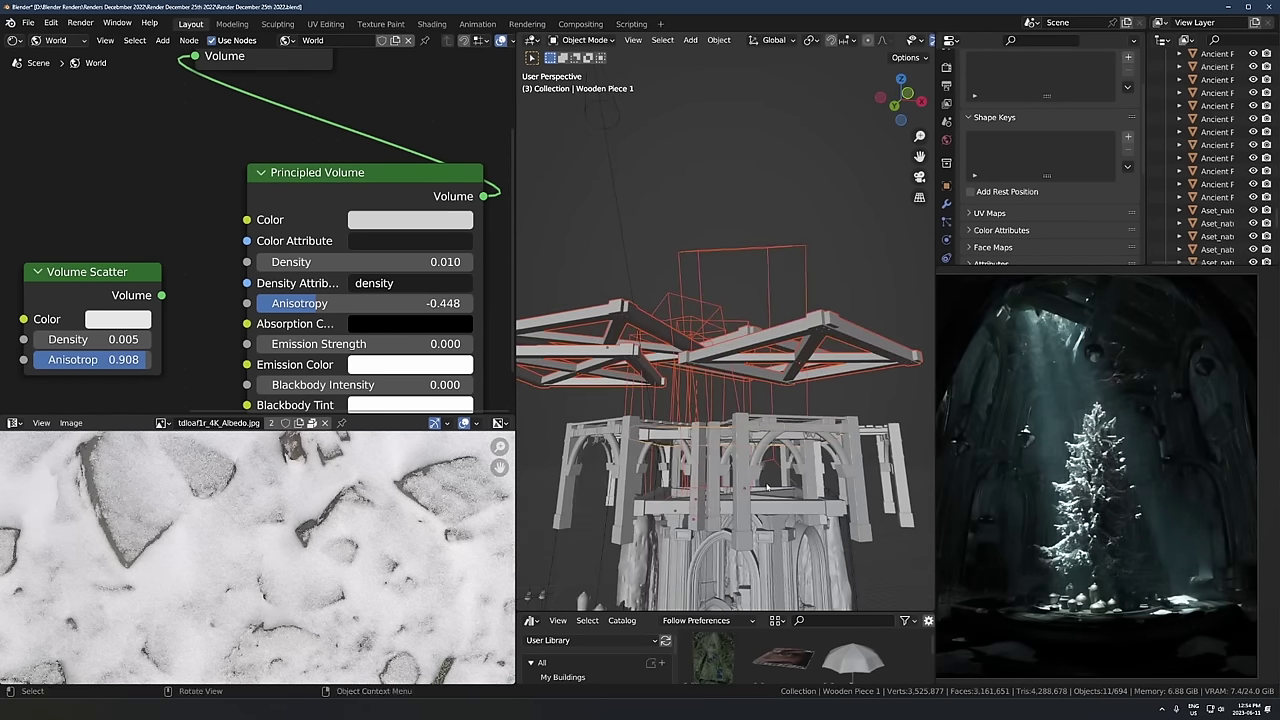
pyautogui.scroll(-5, 663, 507)
pyautogui.hotkey('shift', 'd')
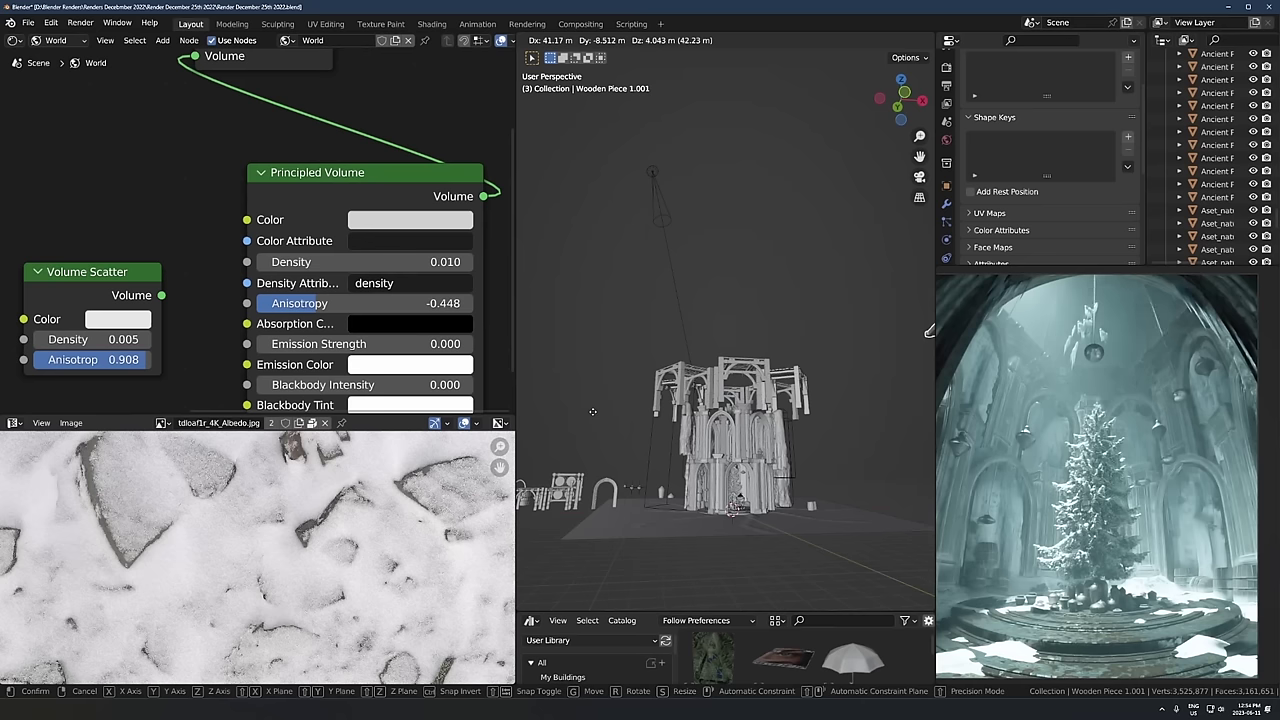
pyautogui.click(592, 411)
# Step: Try shifting the selected roof pieces sideways to compare the light shaft with and without them
pyautogui.press('KP_Decimal')
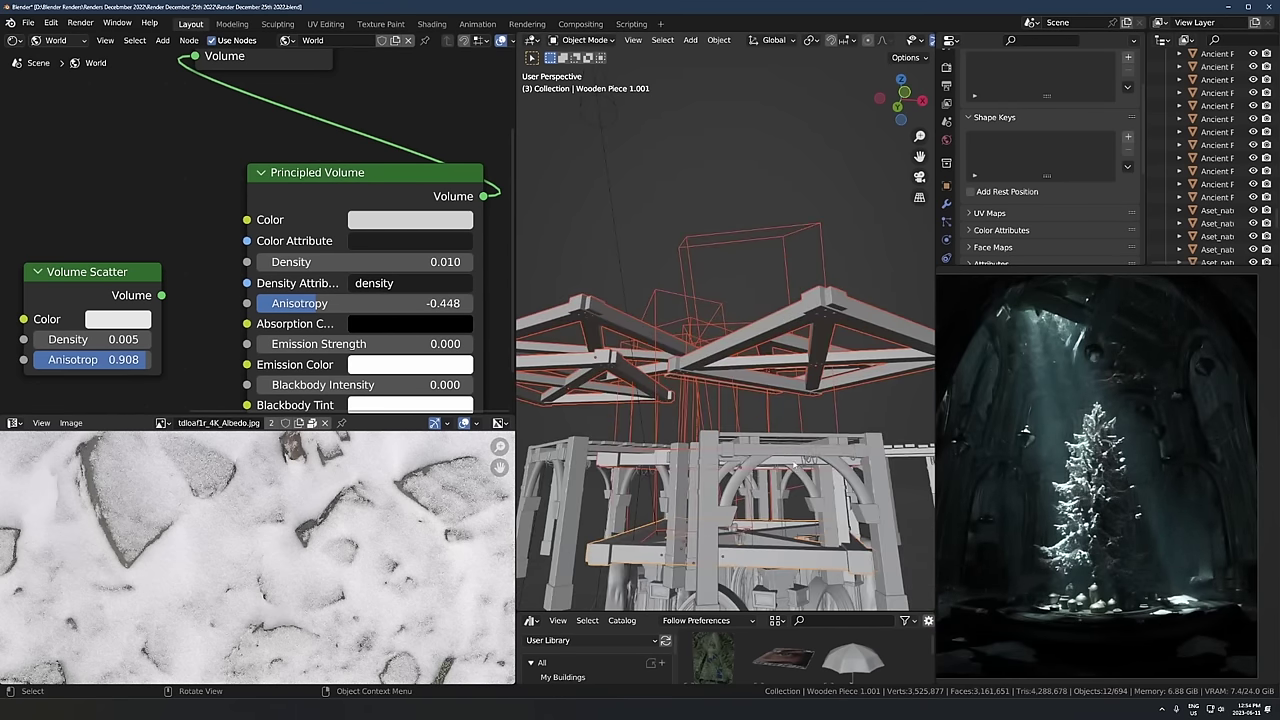
pyautogui.moveTo(794, 465); pyautogui.dragTo(791, 483, button='middle')
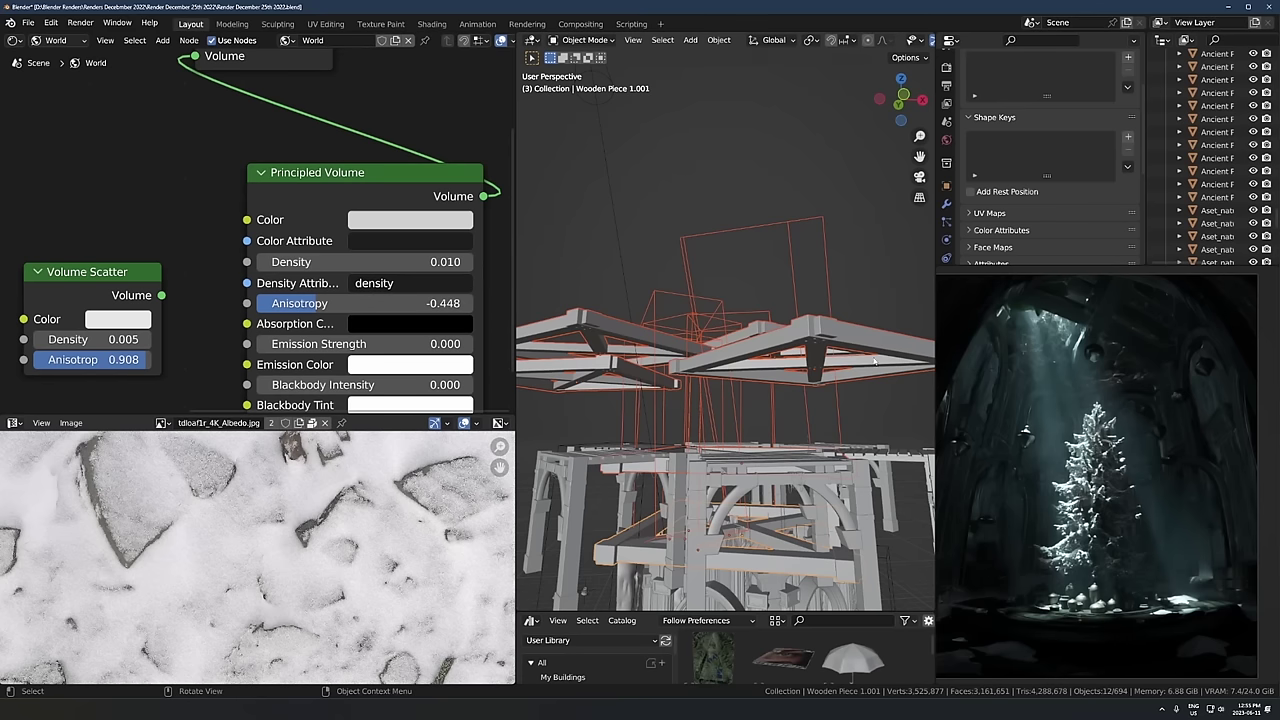
pyautogui.press('g')
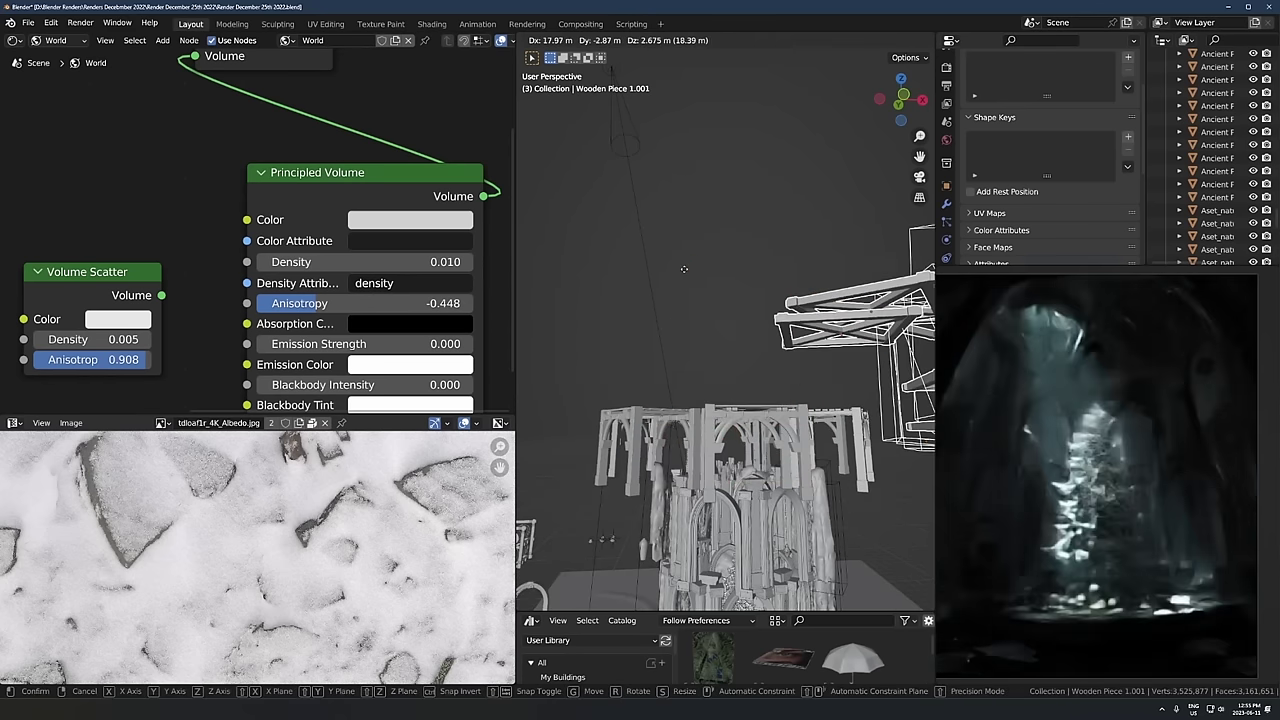
pyautogui.rightClick(790, 252)
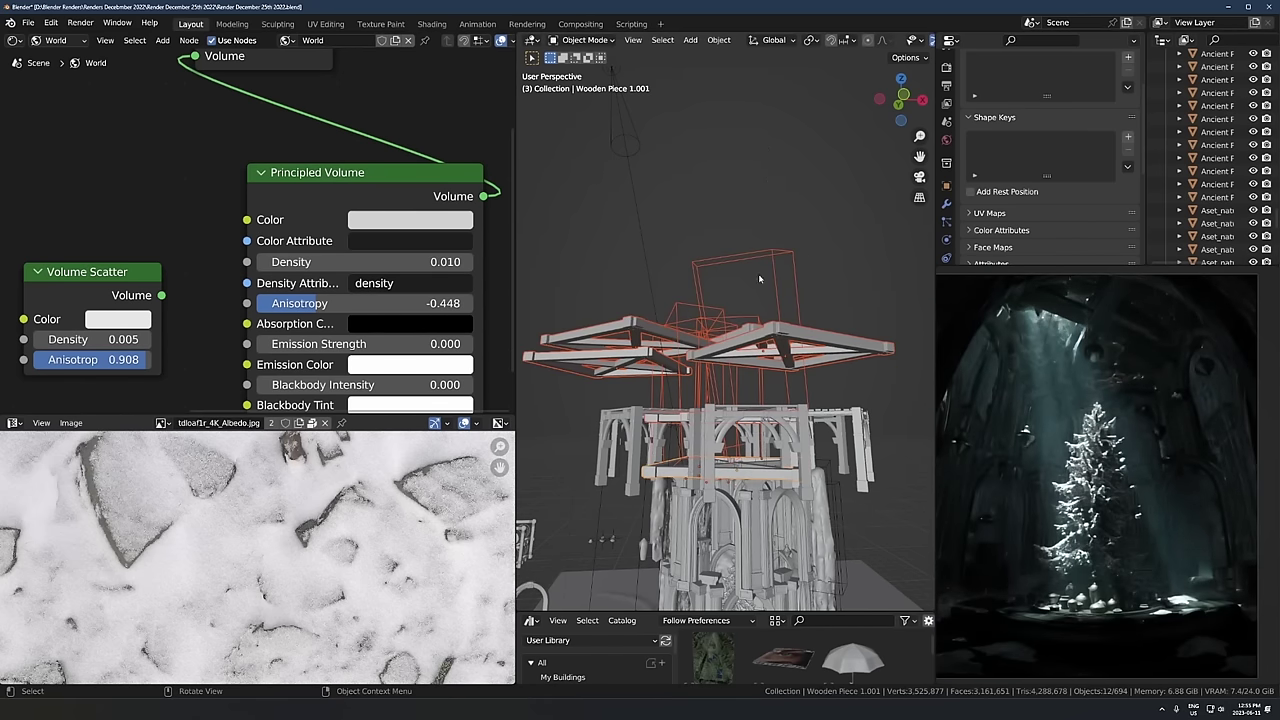
# Step: Try moving a reduced selection of the upper roof frames aside to compare how they block the light
pyautogui.scroll(4, 745, 300)
pyautogui.moveTo(733, 321); pyautogui.dragTo(778, 376, button='middle')
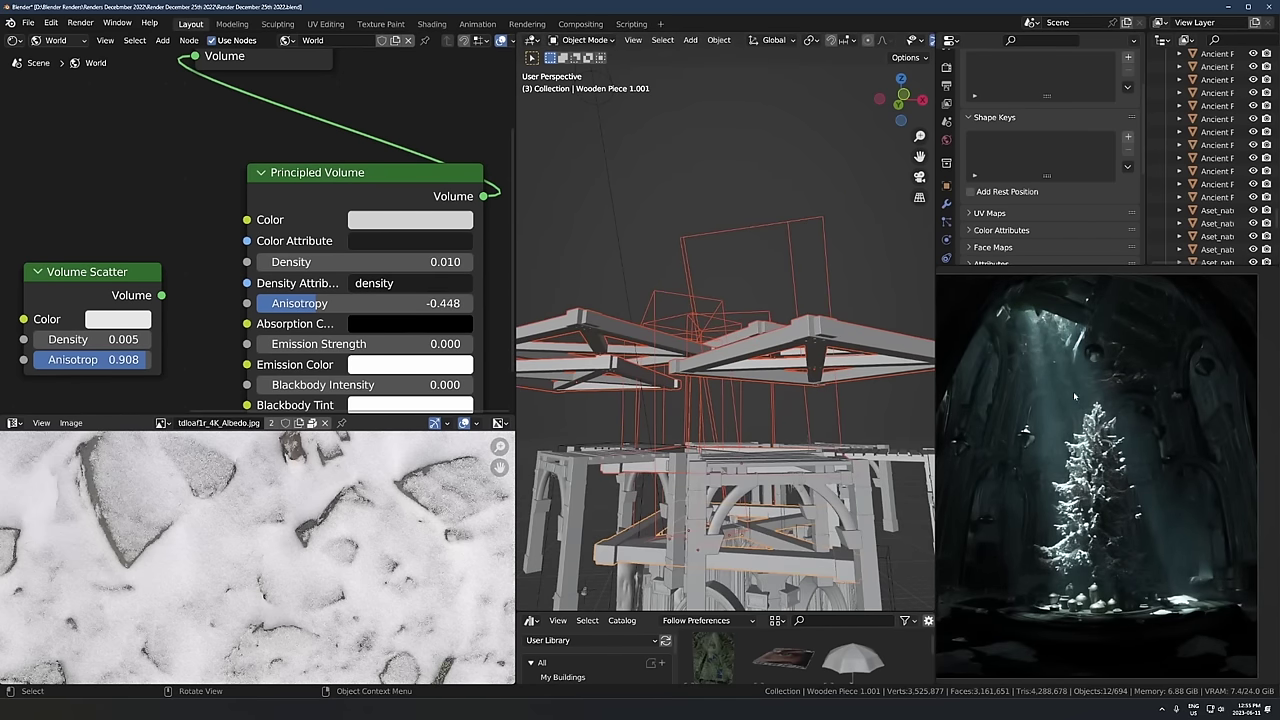
pyautogui.scroll(-4, 820, 347)
pyautogui.press('g')
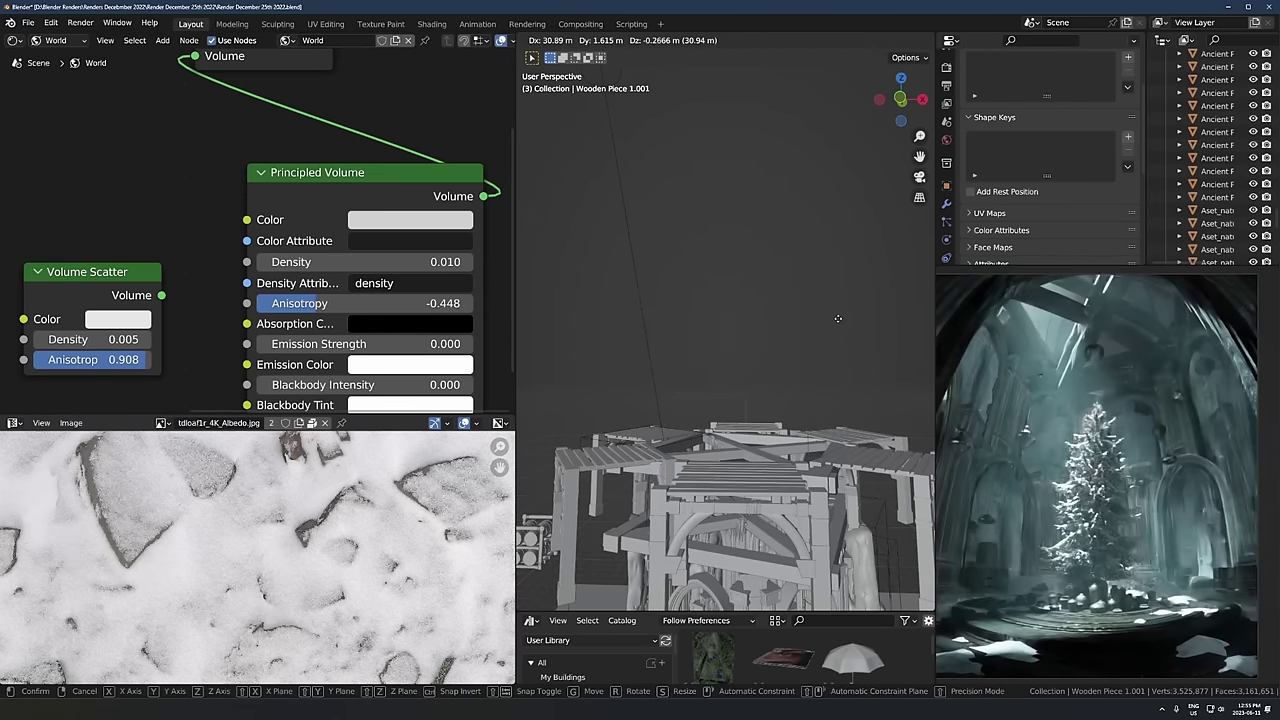
pyautogui.rightClick(839, 322)
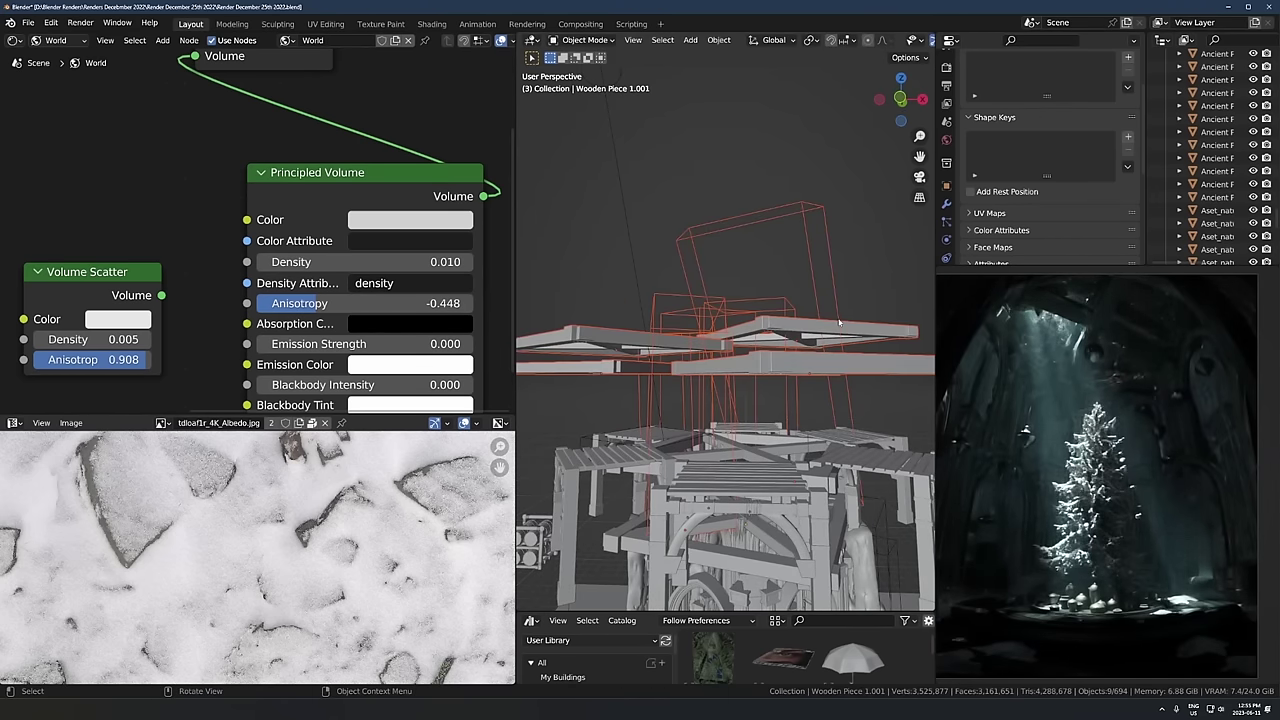
# Step: Select the spot light above the building and examine its power value
pyautogui.scroll(-3, 840, 322)
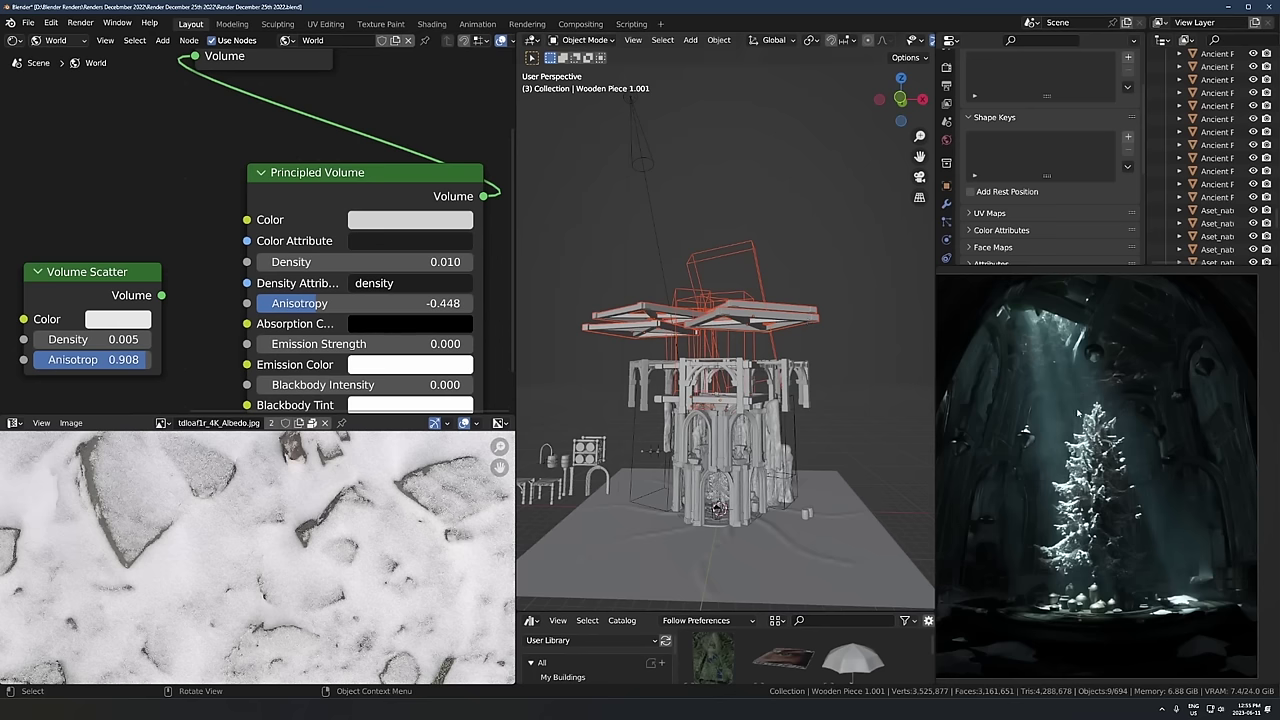
pyautogui.click(644, 157)
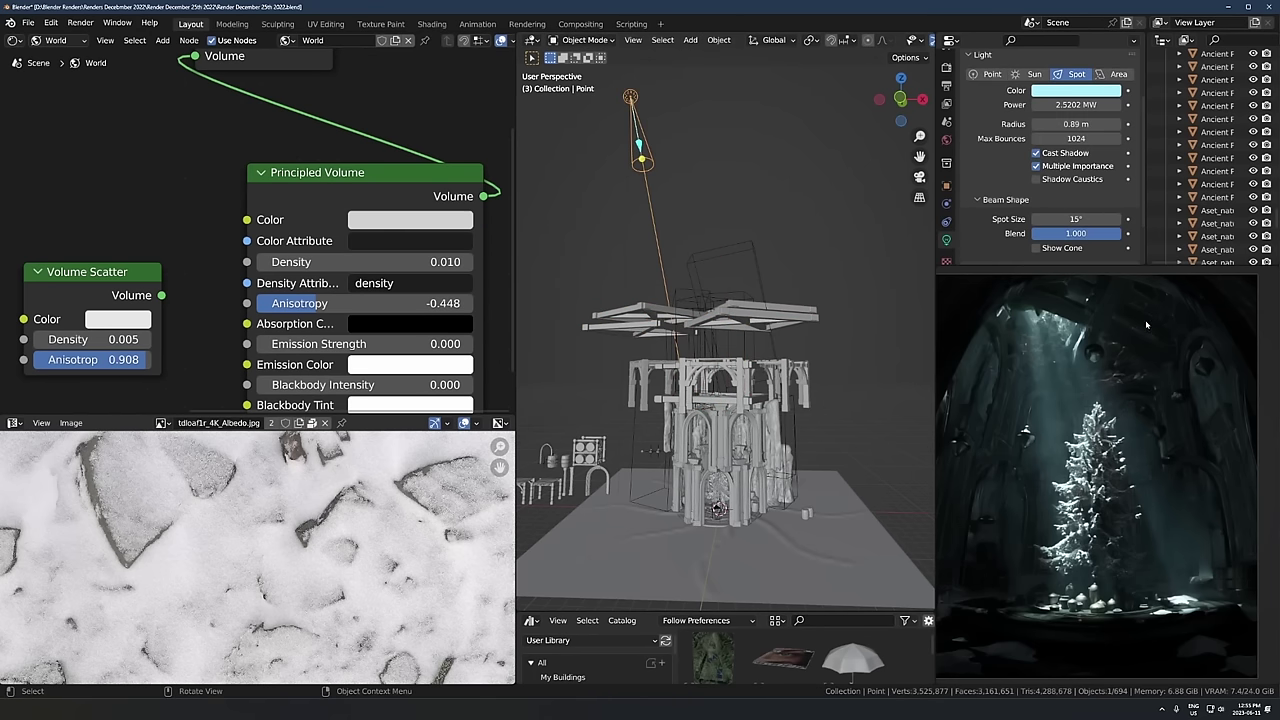
pyautogui.click(1075, 104)
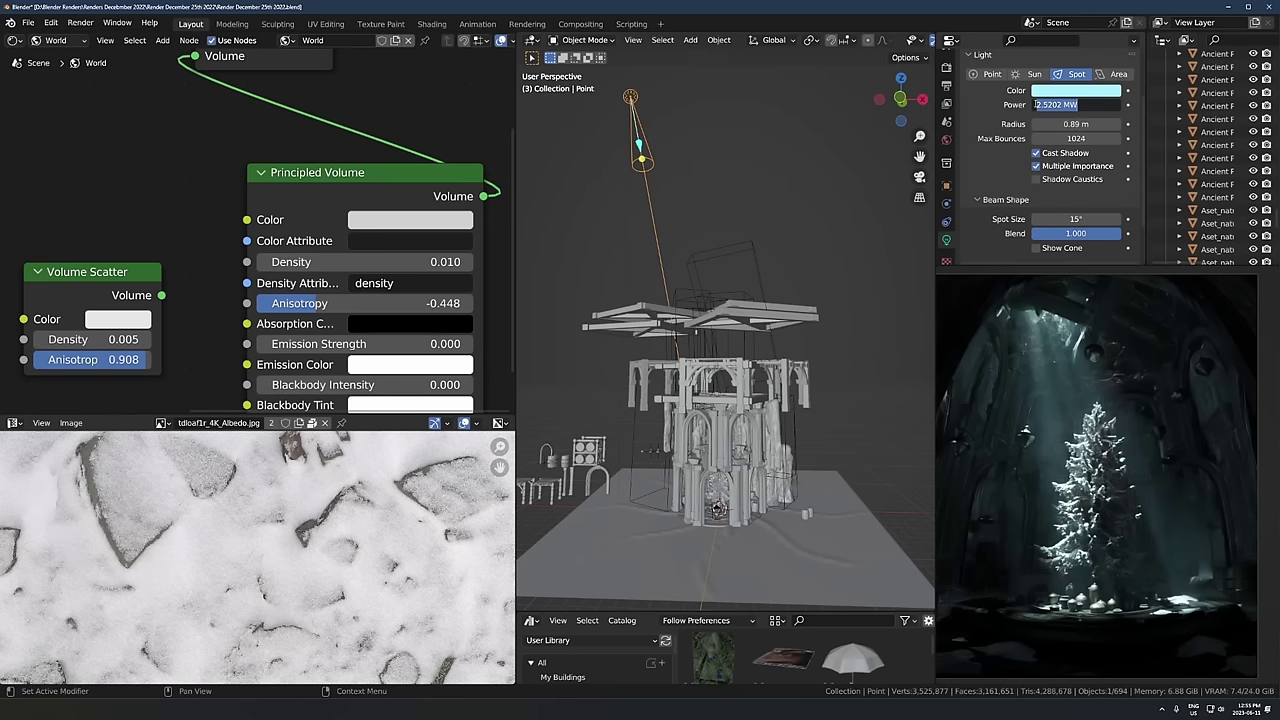
pyautogui.press('Return')
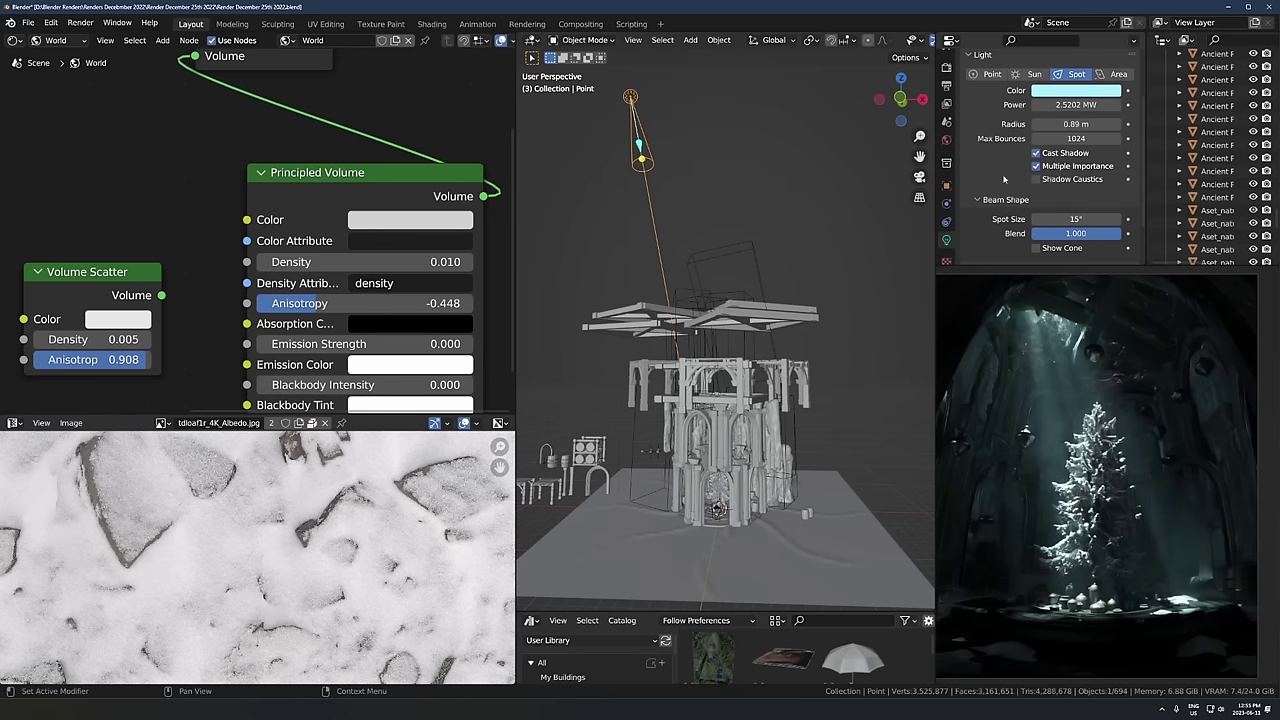
# Step: Look through the camera at the snowy tree and show the scene's render settings
pyautogui.press('KP_0')
pyautogui.click(737, 405)
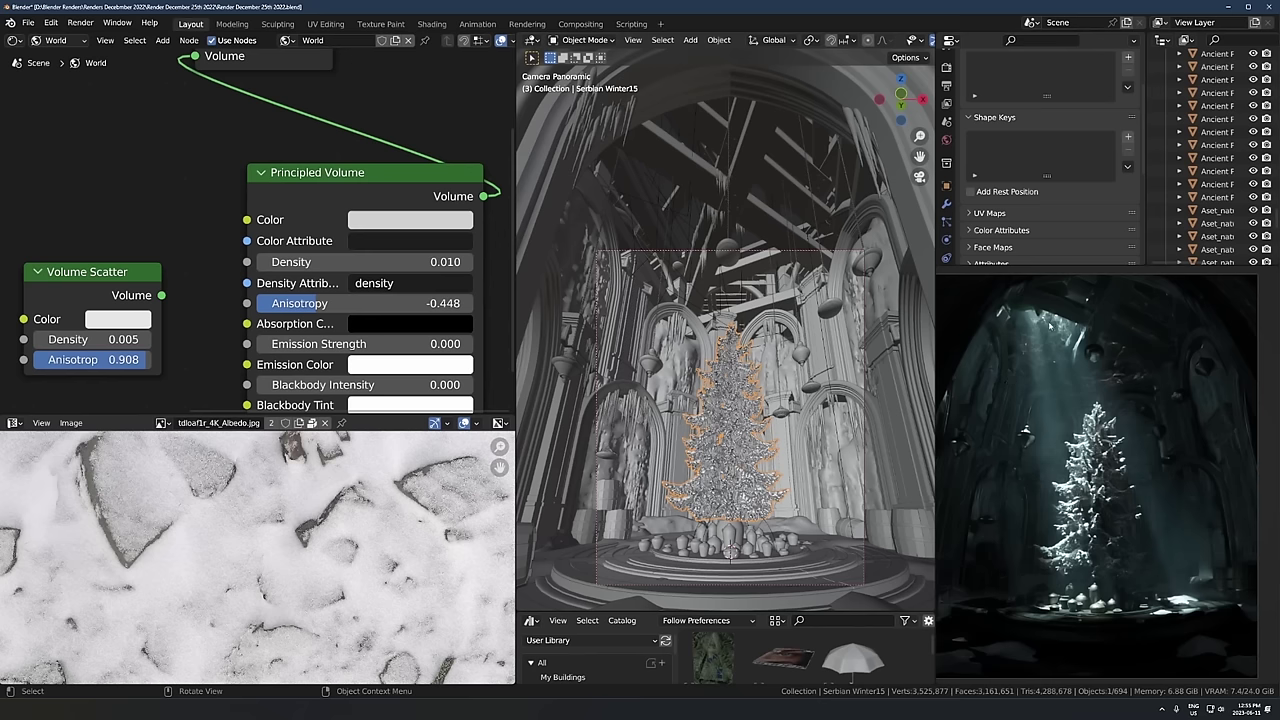
pyautogui.click(946, 85)
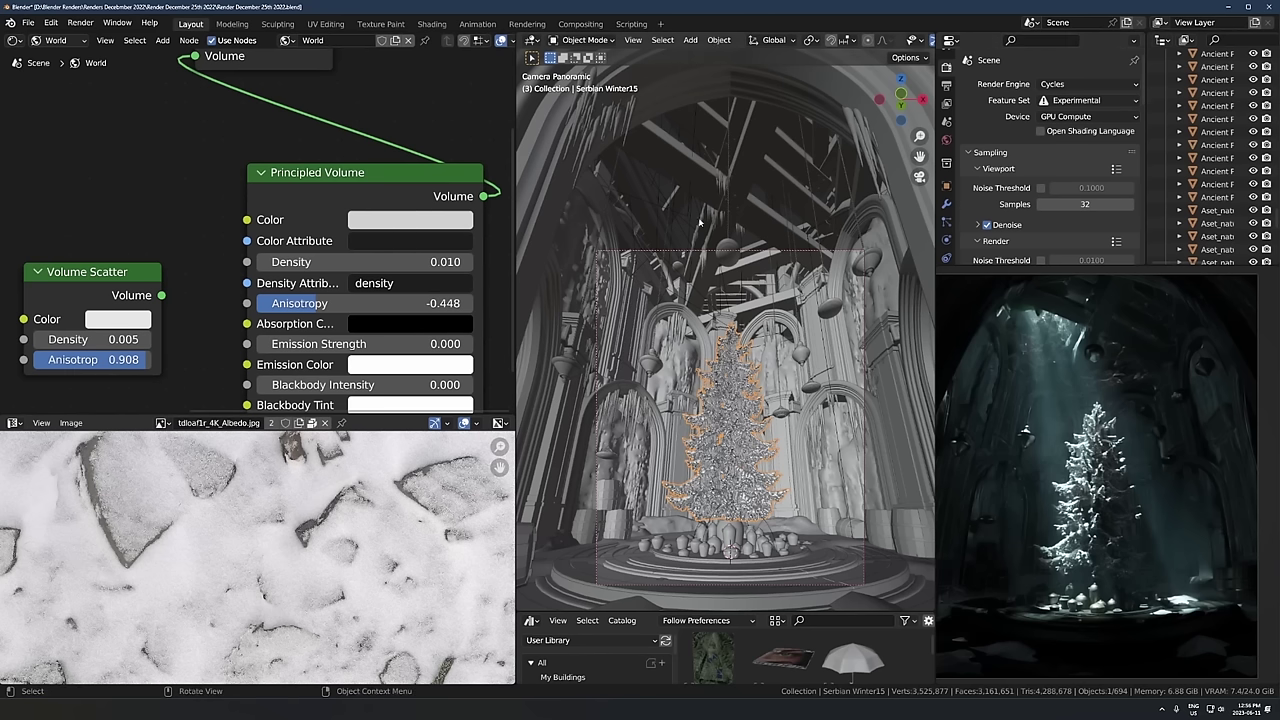
# Step: Leave the camera view and select and frame the spot light above the building
pyautogui.scroll(-3, 699, 222)
pyautogui.moveTo(699, 222); pyautogui.dragTo(704, 243, button='middle')
pyautogui.scroll(-7, 705, 243)
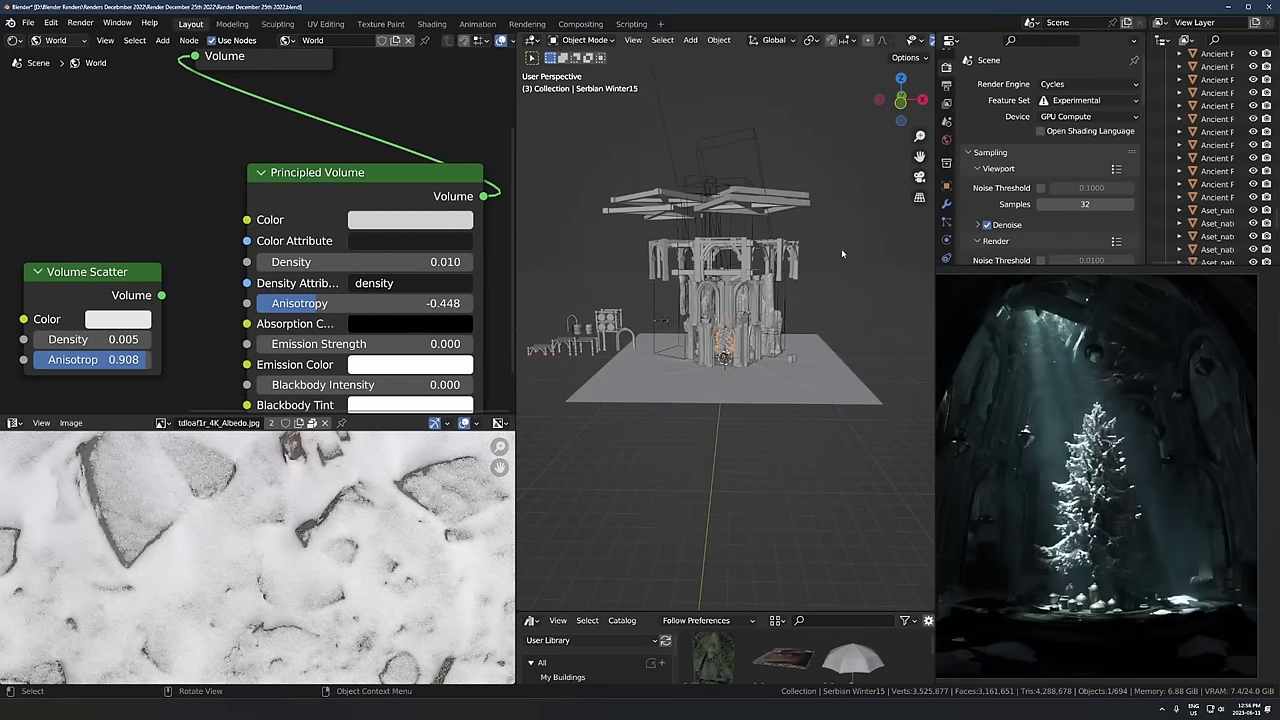
pyautogui.moveTo(841, 248); pyautogui.dragTo(663, 149, button='middle')
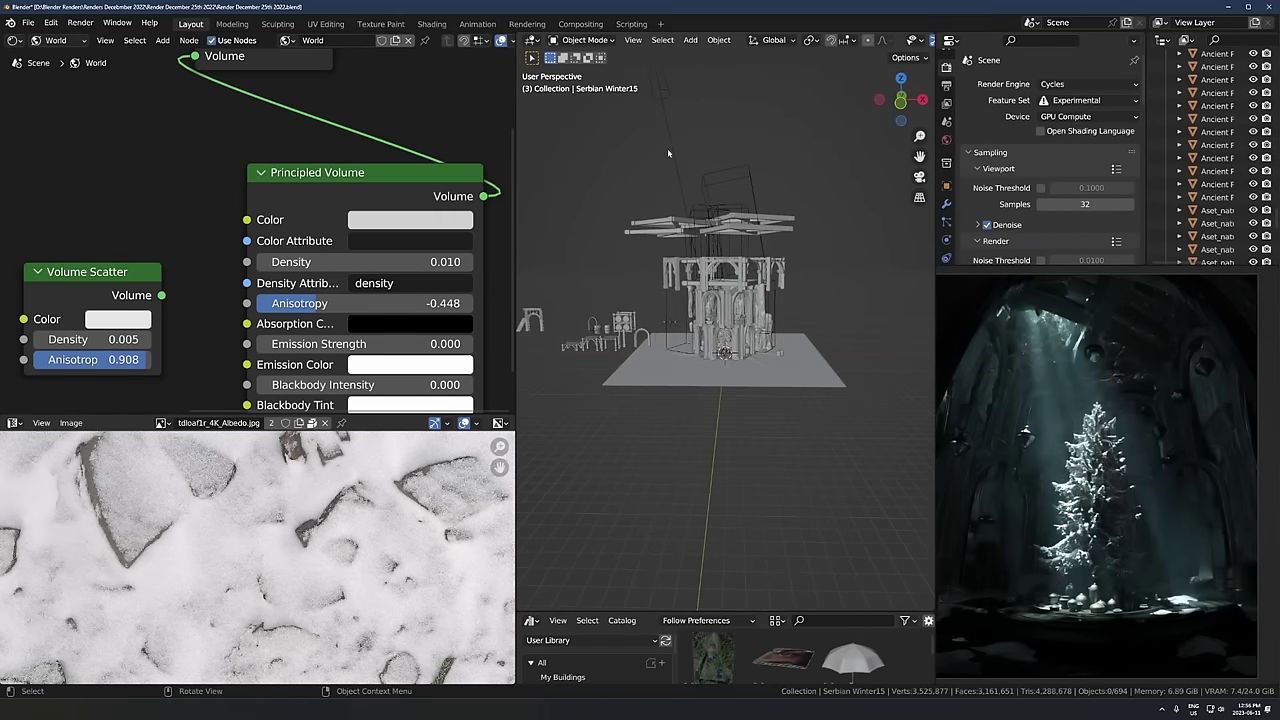
pyautogui.click(668, 149)
pyautogui.press('KP_Decimal')
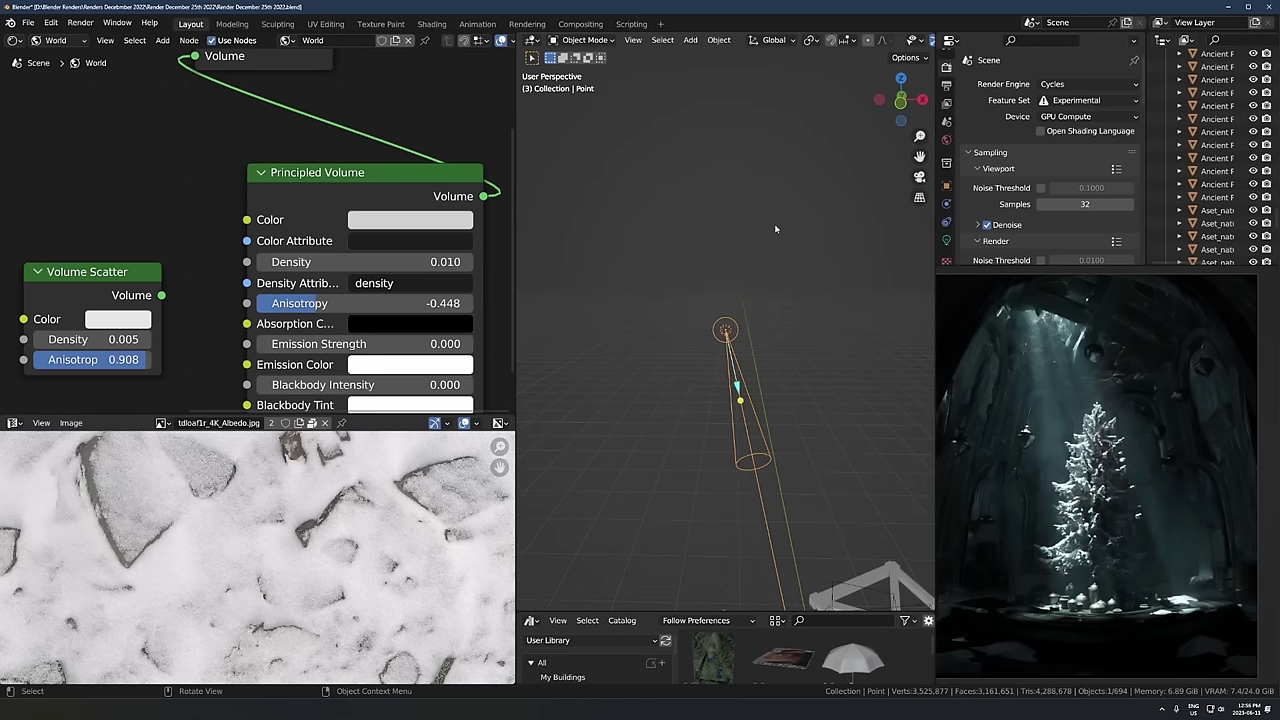
# Step: Show the spot light's data settings and locate the light in the outliner
pyautogui.scroll(-2, 757, 256)
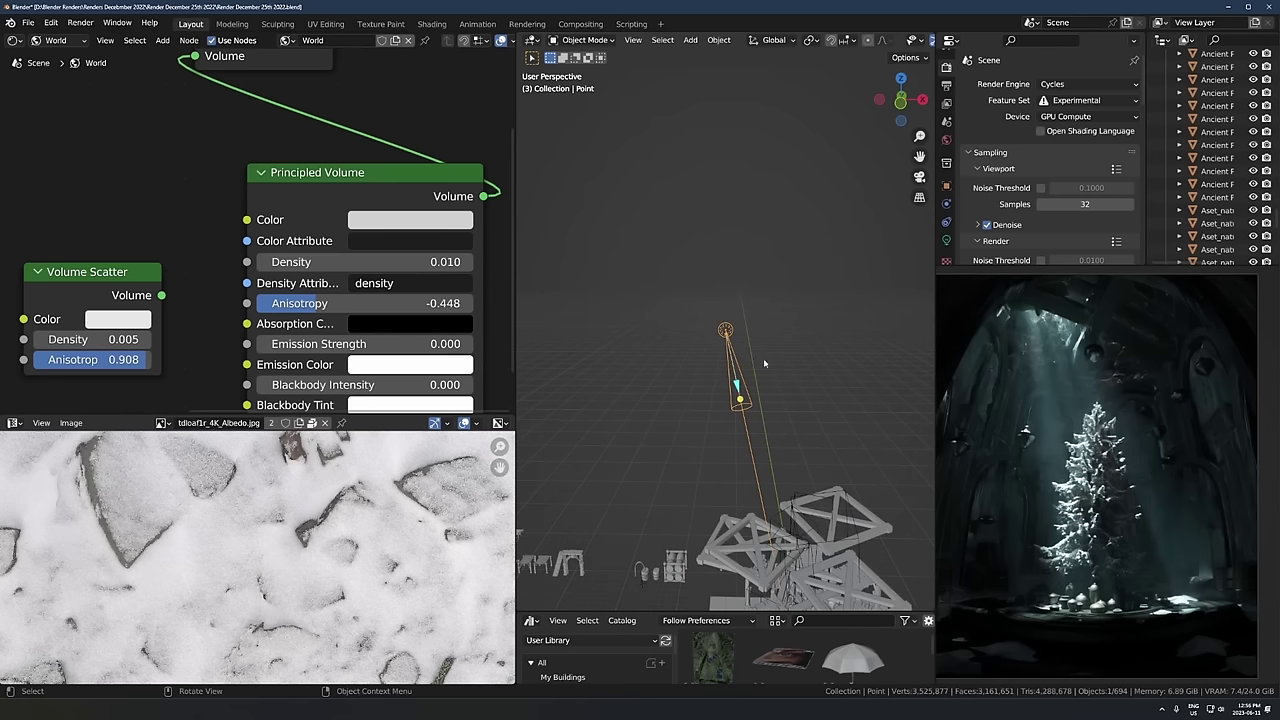
pyautogui.keyDown('shift'); pyautogui.moveTo(728, 565); pyautogui.dragTo(666, 467, button='middle'); pyautogui.keyUp('shift')
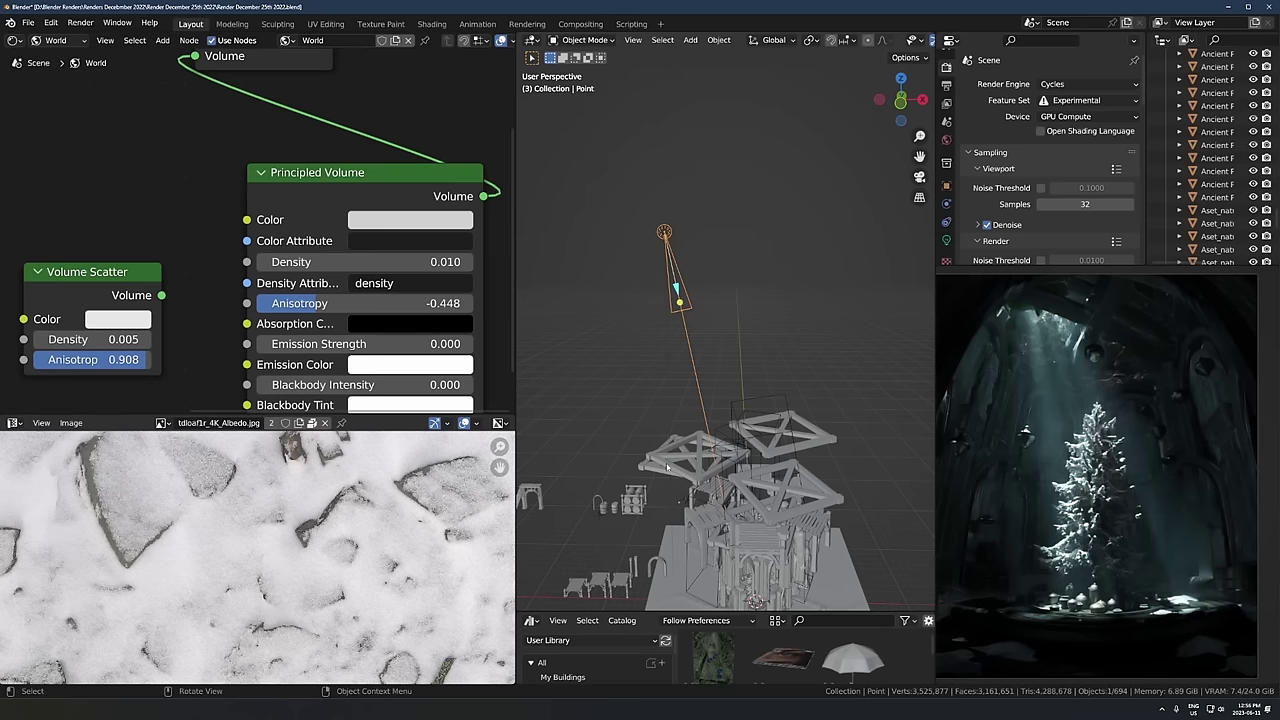
pyautogui.click(946, 240)
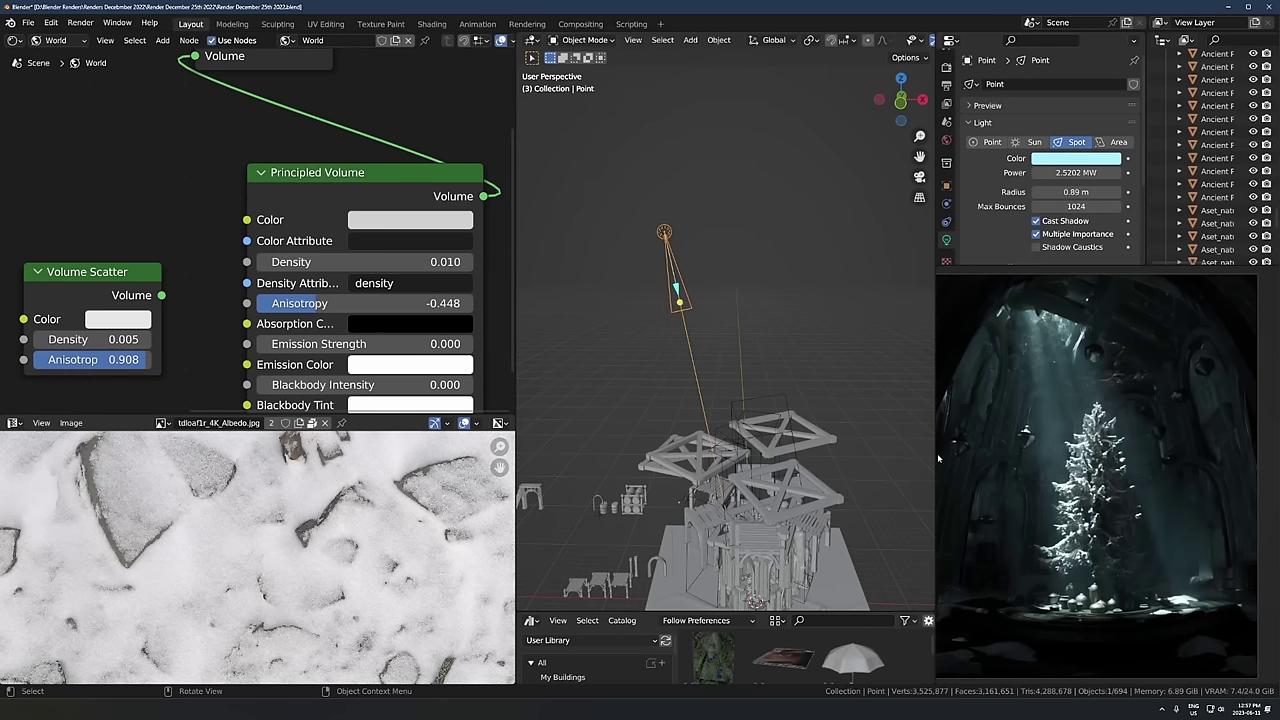
pyautogui.press('KP_Decimal')
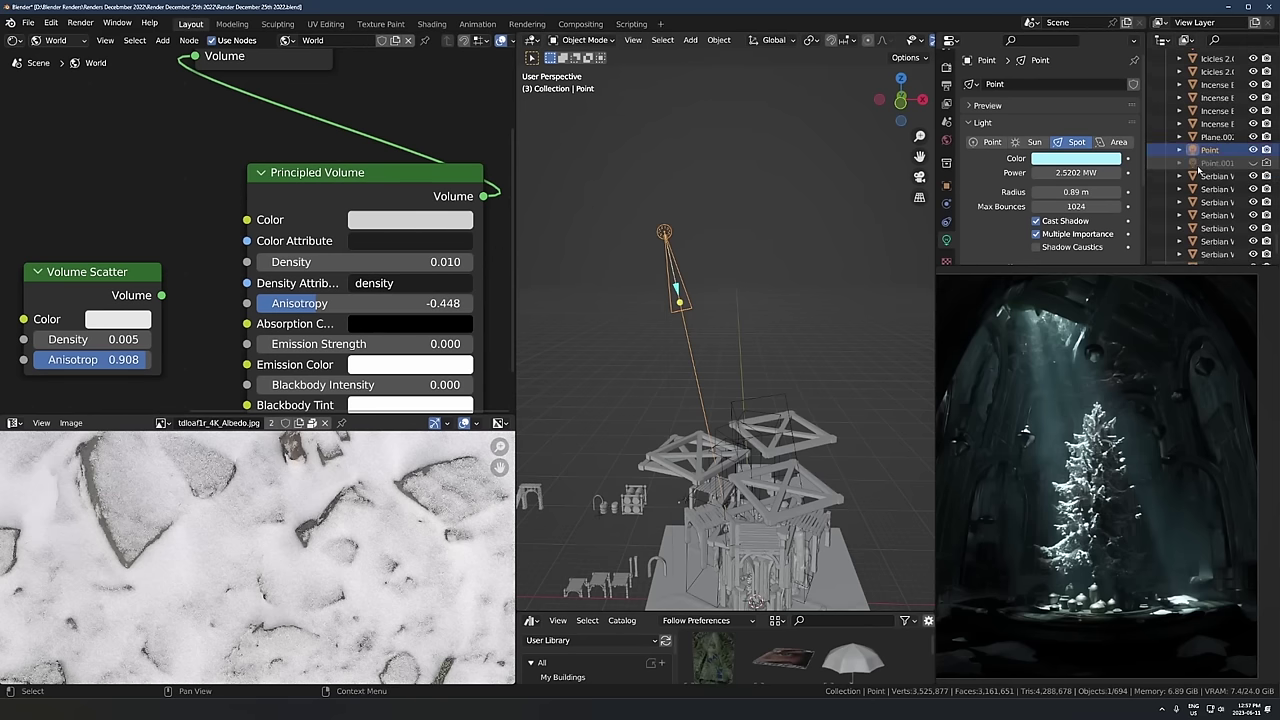